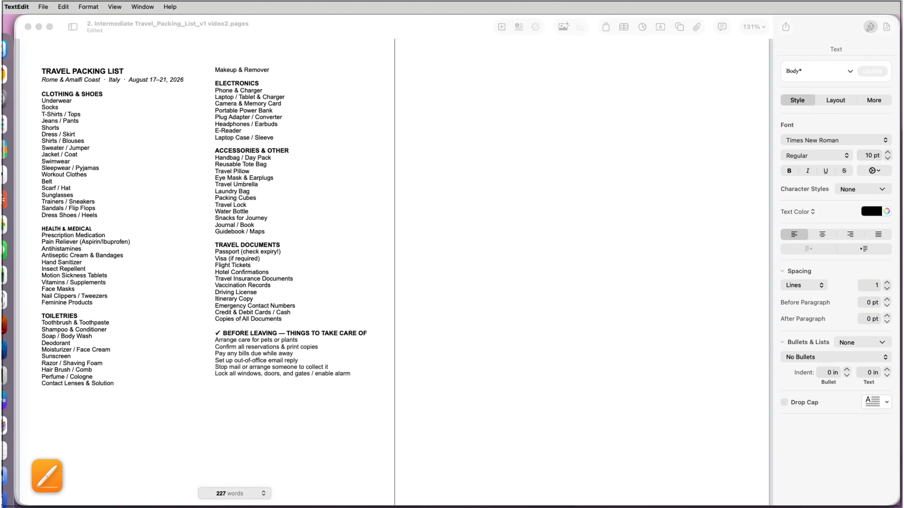
# Copy the entire travel packing list text and place the insertion point on the blank second page
pyautogui.click(236, 259)
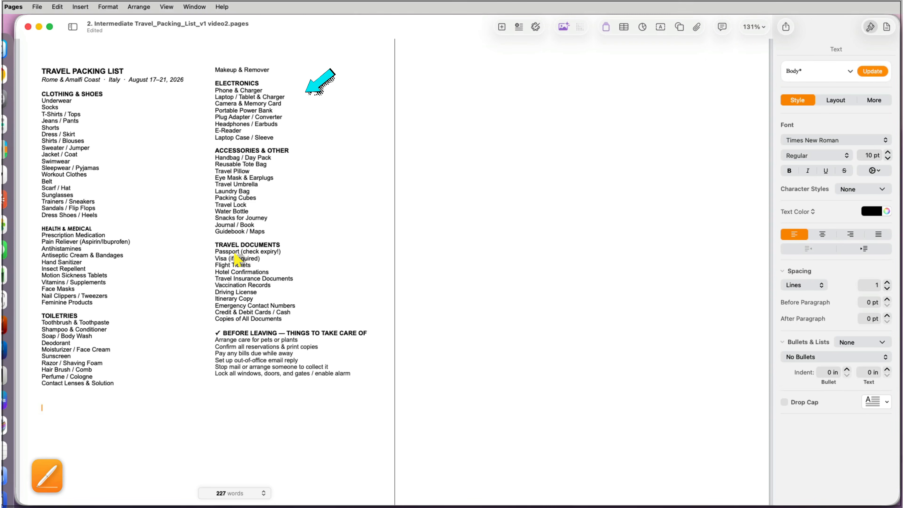
pyautogui.moveTo(362, 372); pyautogui.dragTo(41, 70)
pyautogui.press('super+c')
pyautogui.click(436, 73)
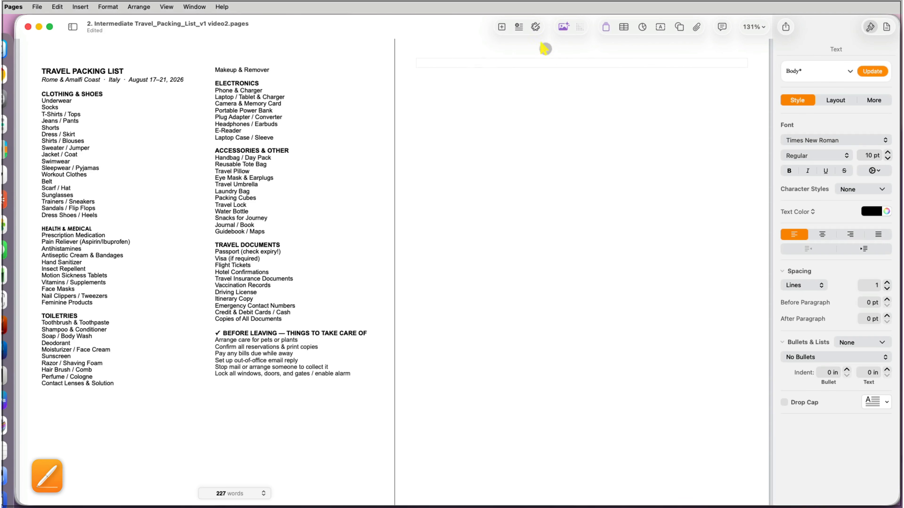
# Insert a table with 5 rows and 4 columns and paste the packing list starting in its first cell
pyautogui.click(623, 27)
pyautogui.click(602, 125)
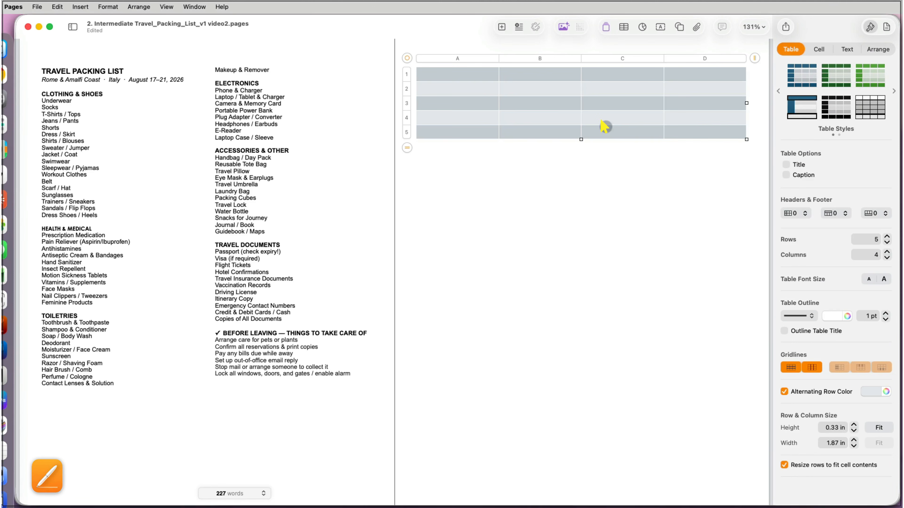
pyautogui.click(461, 75)
pyautogui.press('super+v')
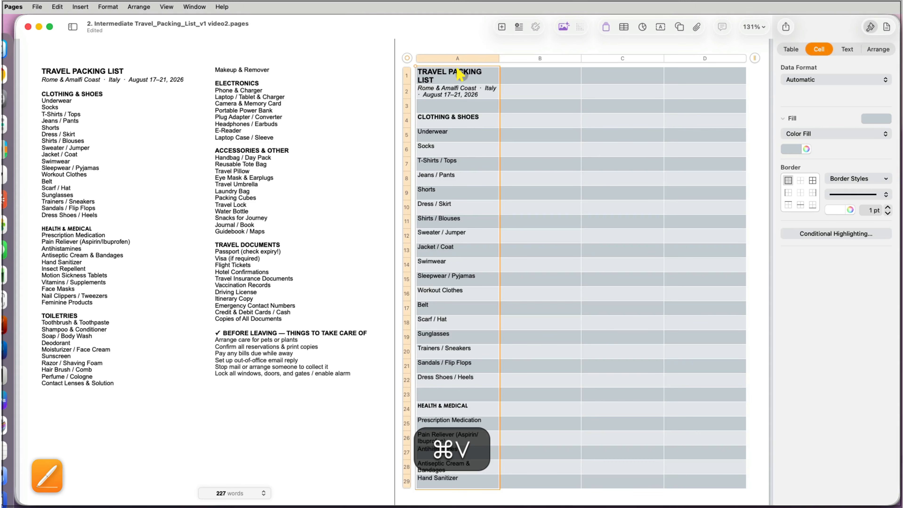
pyautogui.scroll(-15, 467, 242)
pyautogui.scroll(20, 467, 246)
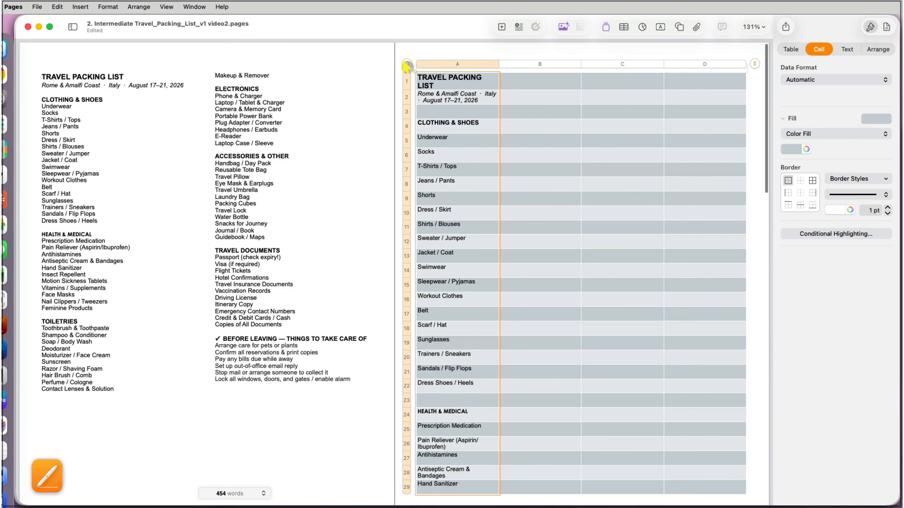
# Select the whole column A of the table and copy it
pyautogui.click(406, 65)
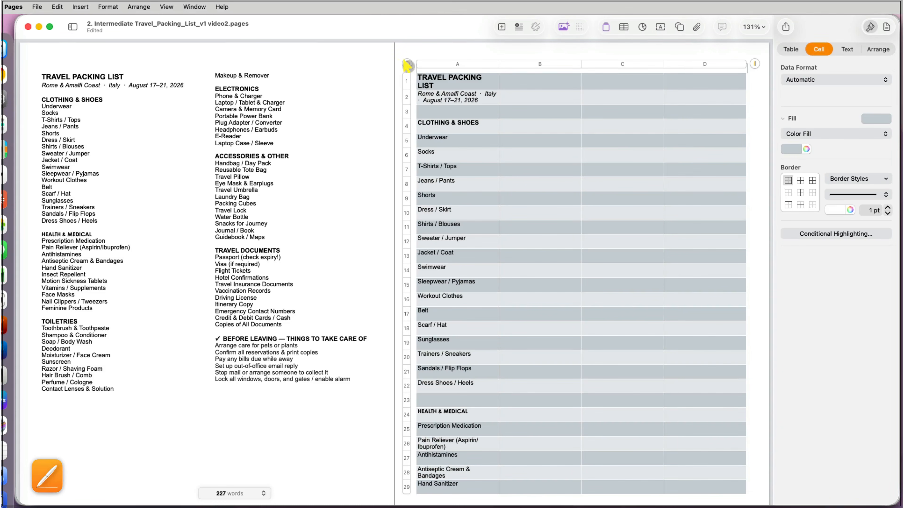
pyautogui.click(427, 80)
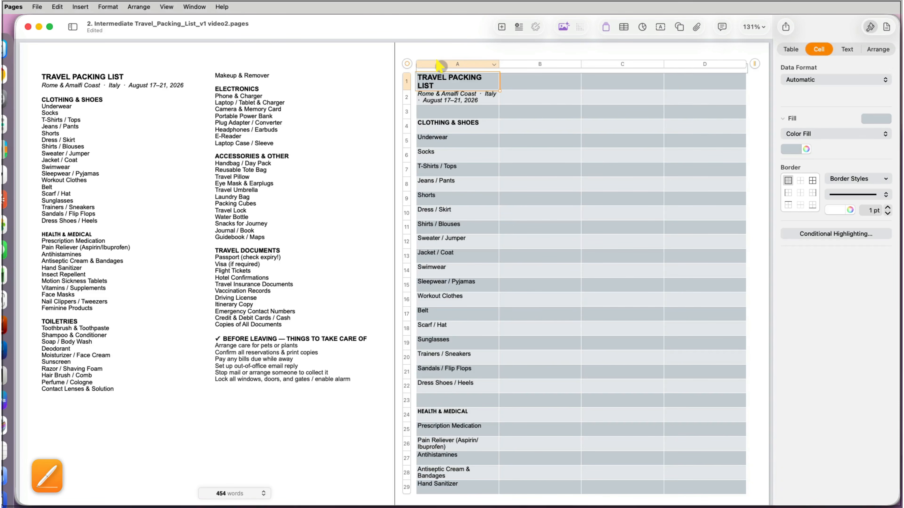
pyautogui.click(440, 64)
pyautogui.press('super+c')
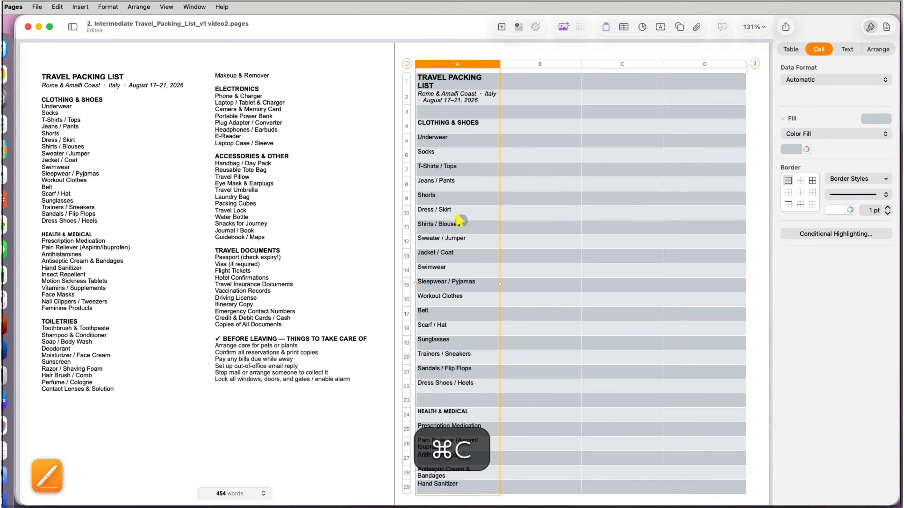
# Try to paste the copied column as text below the end of the table, and undo the paste
pyautogui.scroll(-20, 460, 218)
pyautogui.click(299, 245)
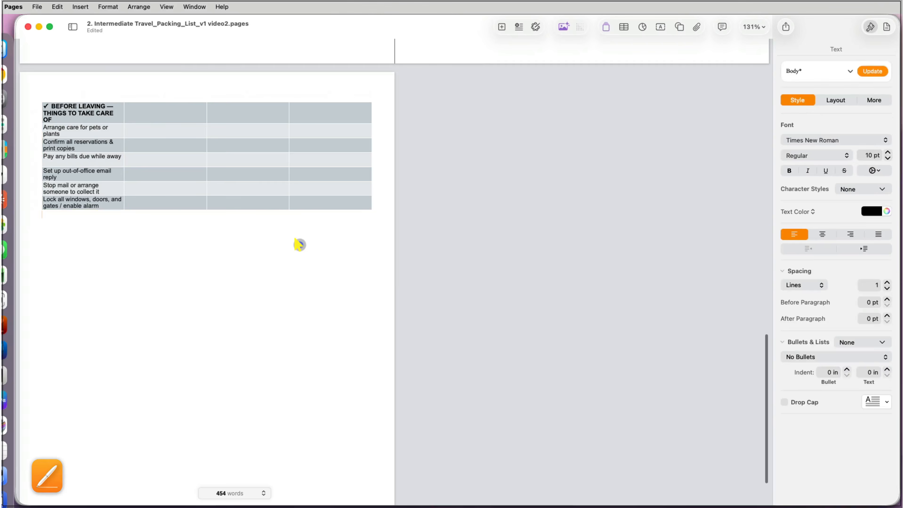
pyautogui.press('super+Return')
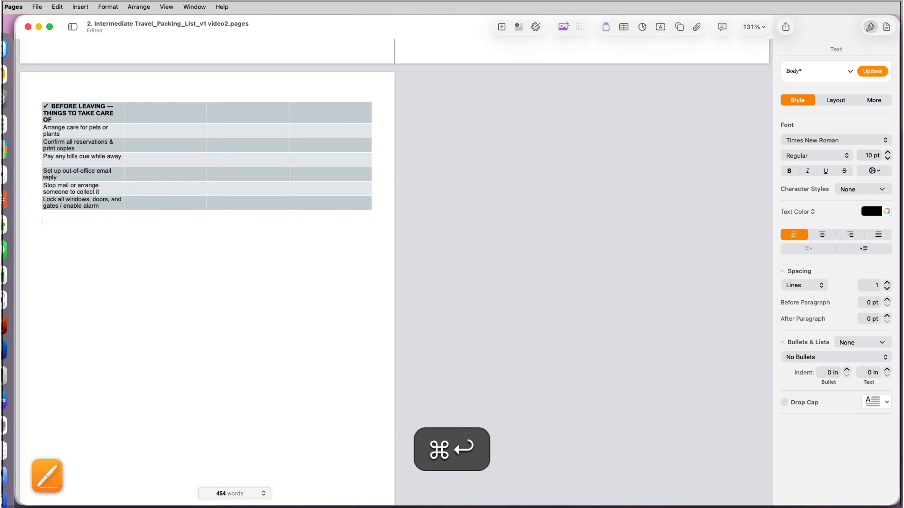
pyautogui.press('super+v')
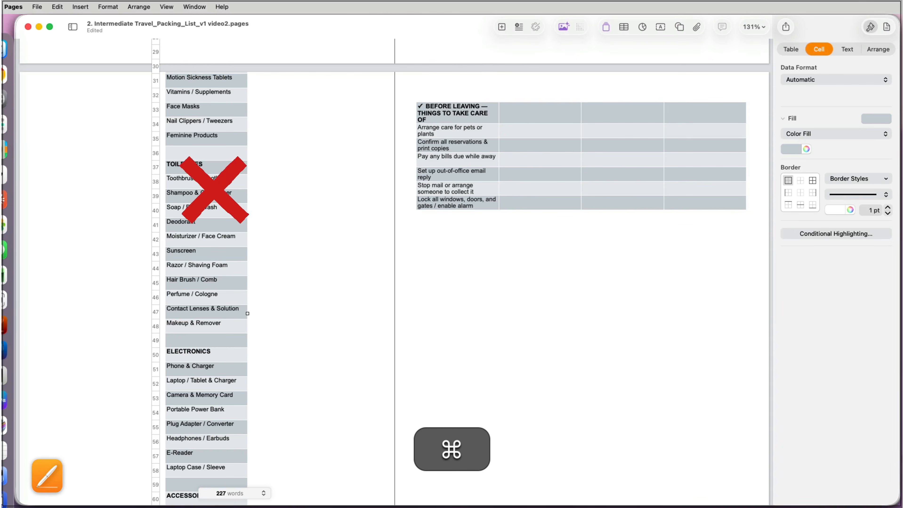
pyautogui.press('super+z')
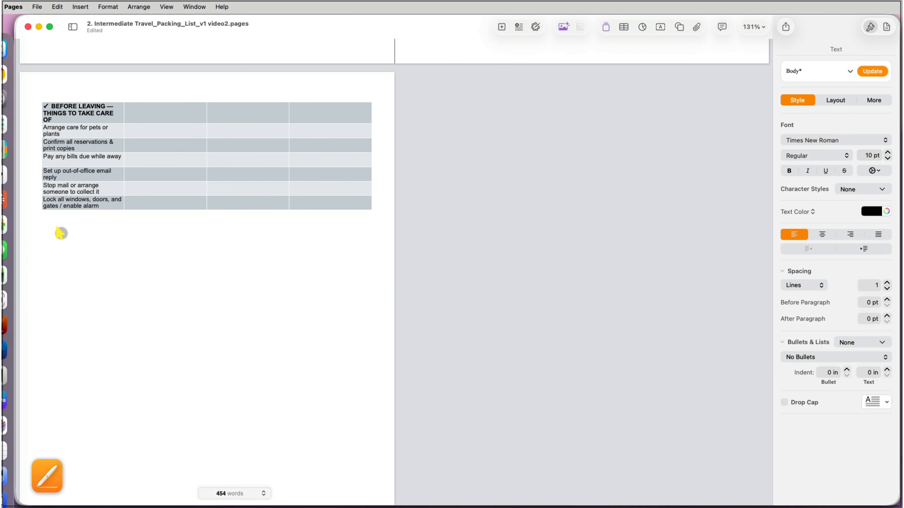
# Add a text box below the table, paste the copied column into it, and enlarge the box to about 6.41 in high
pyautogui.click(660, 27)
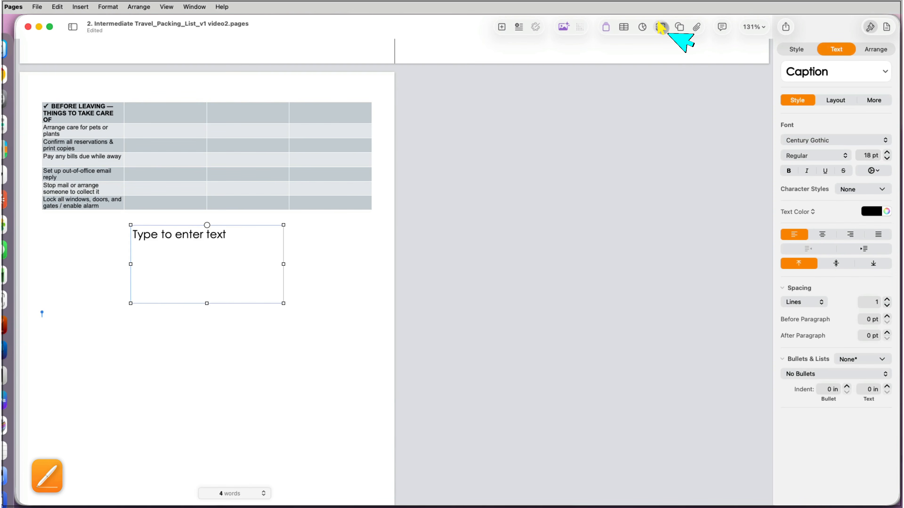
pyautogui.click(234, 245)
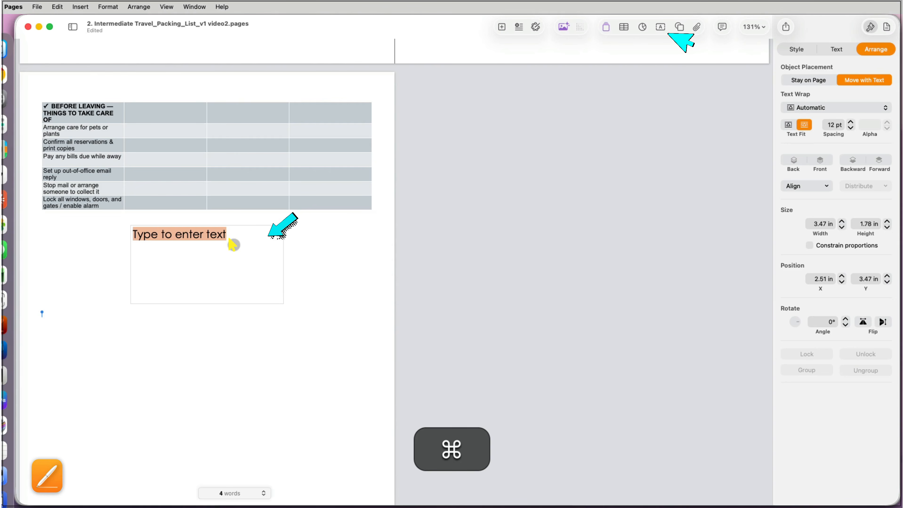
pyautogui.press('super+v')
pyautogui.moveTo(207, 301); pyautogui.dragTo(195, 502)
# Copy all the text inside the text box and paste it into the document body outside the box
pyautogui.click(192, 424)
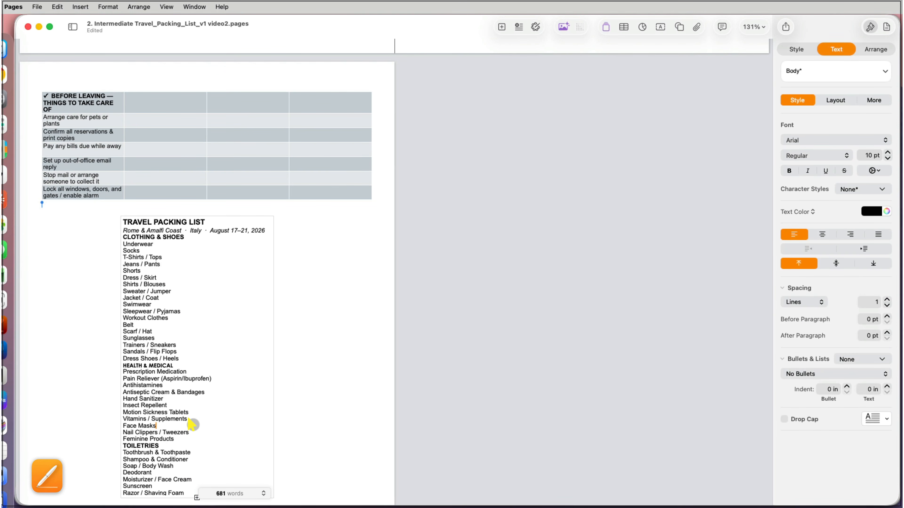
pyautogui.press('super+a')
pyautogui.press('super+c')
pyautogui.click(310, 418)
pyautogui.scroll(-3, 310, 418)
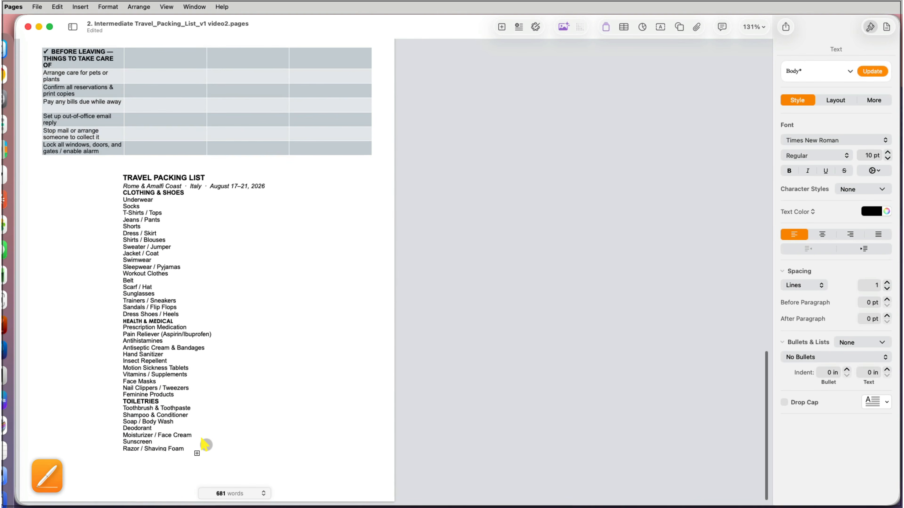
pyautogui.press('super+v')
pyautogui.scroll(10, 283, 335)
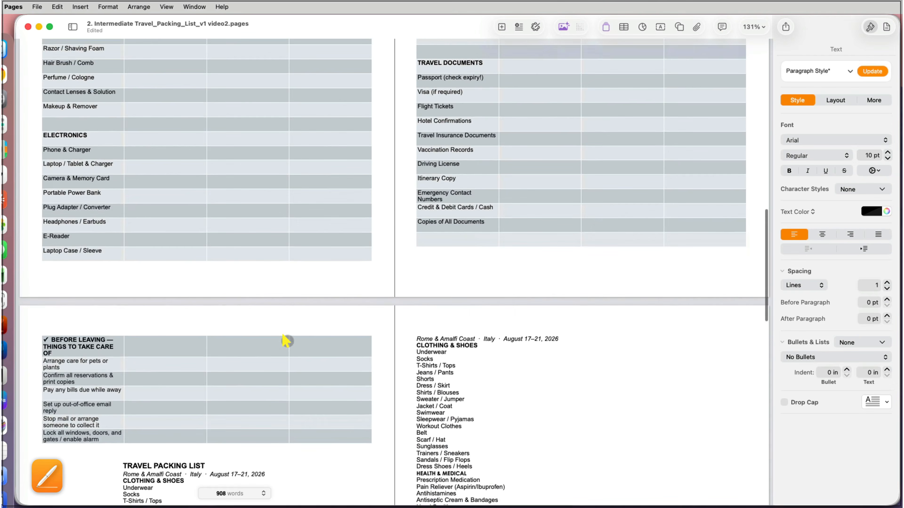
pyautogui.scroll(-3, 286, 341)
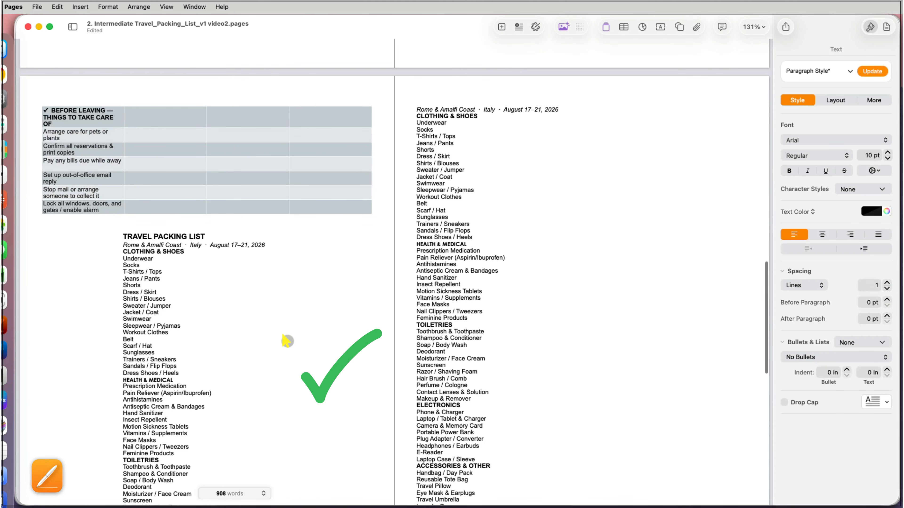
# Delete the packing list text box below the table
pyautogui.click(163, 320)
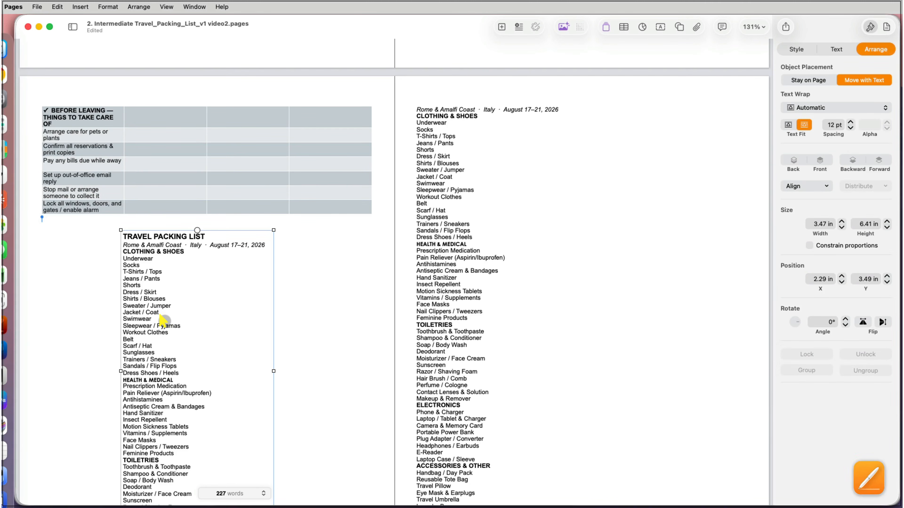
pyautogui.press('Delete')
pyautogui.click(163, 320)
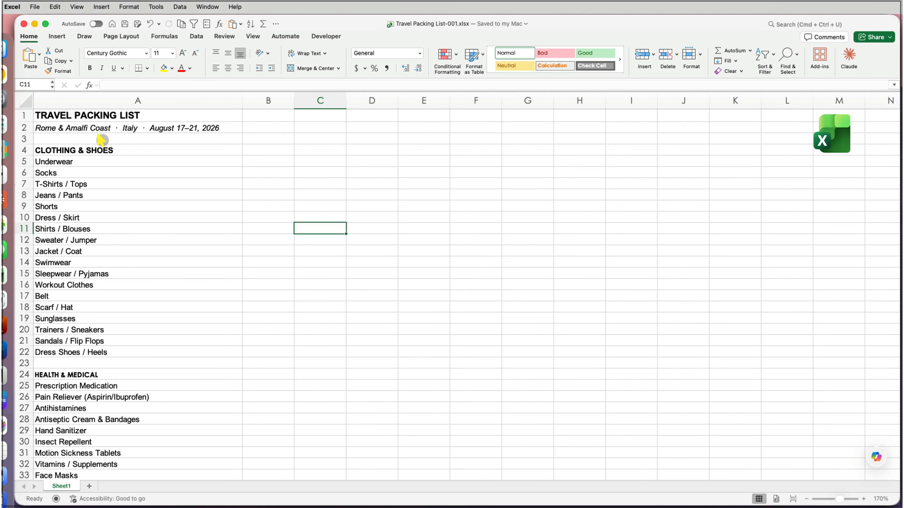
# Copy column A of the packing list sheet, switch to Pages, and place the insertion point on the blank second page
pyautogui.click(101, 139)
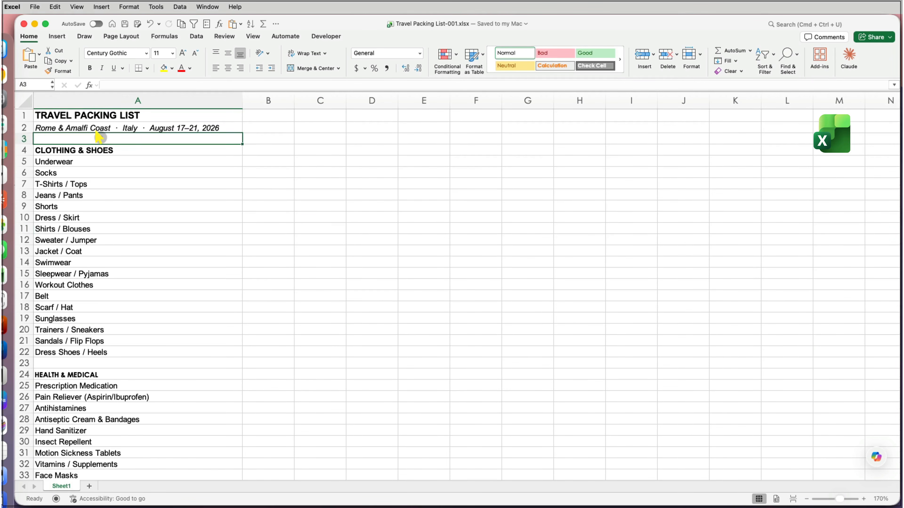
pyautogui.click(108, 101)
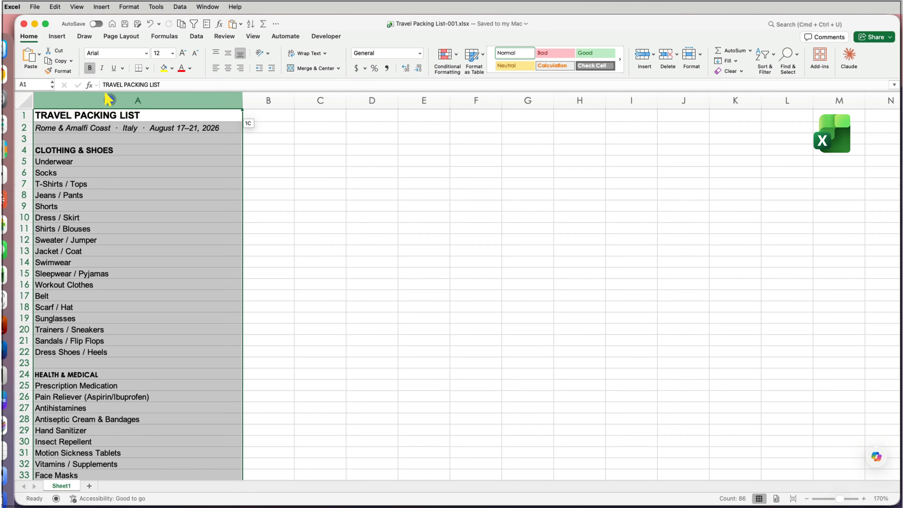
pyautogui.press('cmd+c')
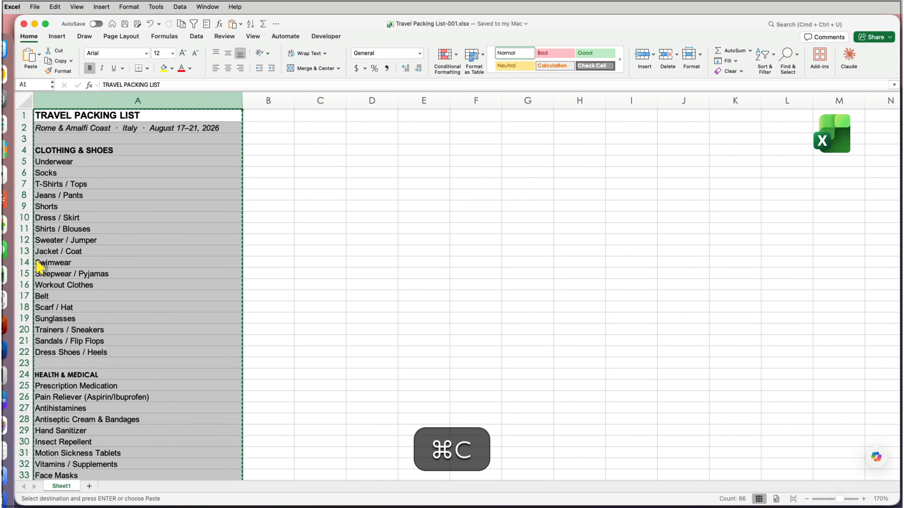
pyautogui.click(10, 299)
pyautogui.click(432, 120)
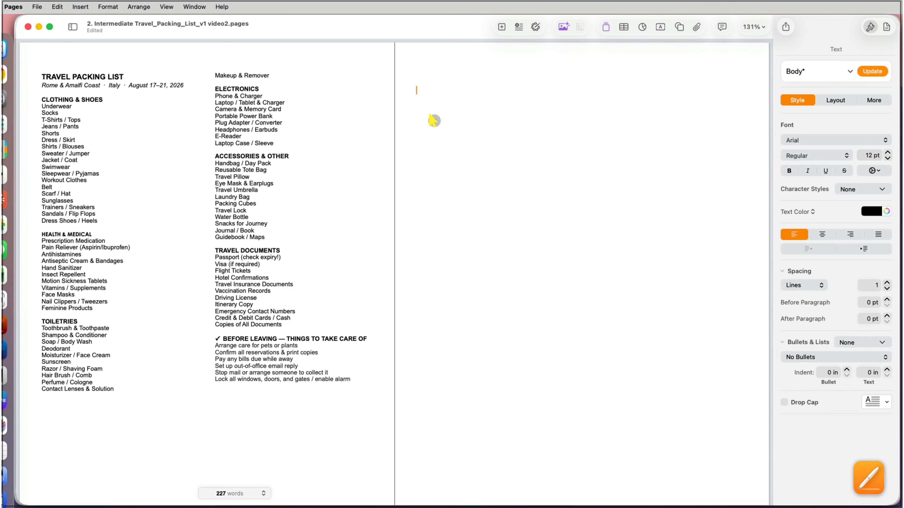
# Try a regular paste of the copied Excel column on the second page, and undo it
pyautogui.press('super+v')
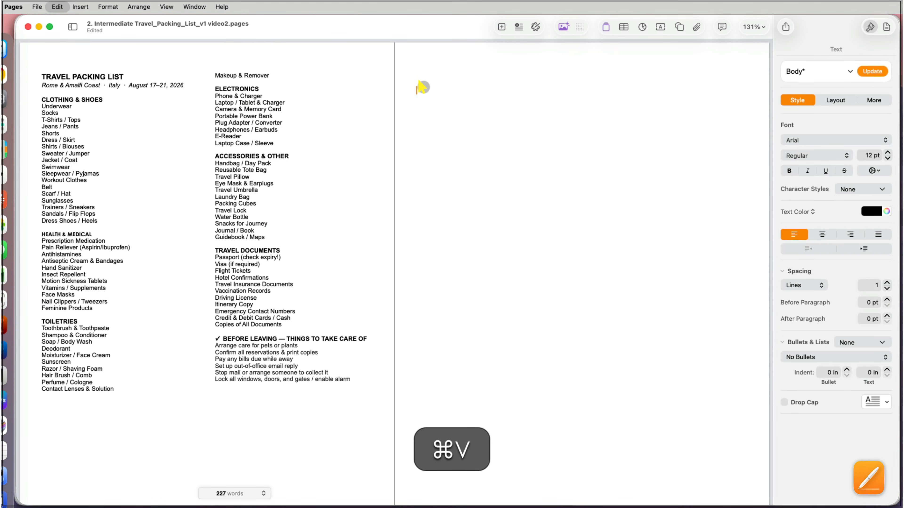
pyautogui.scroll(10, 422, 87)
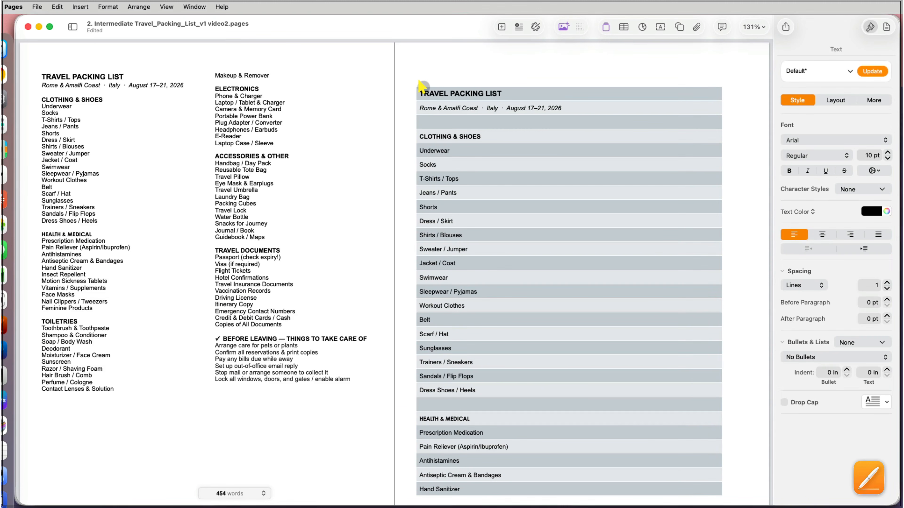
pyautogui.press('super+z')
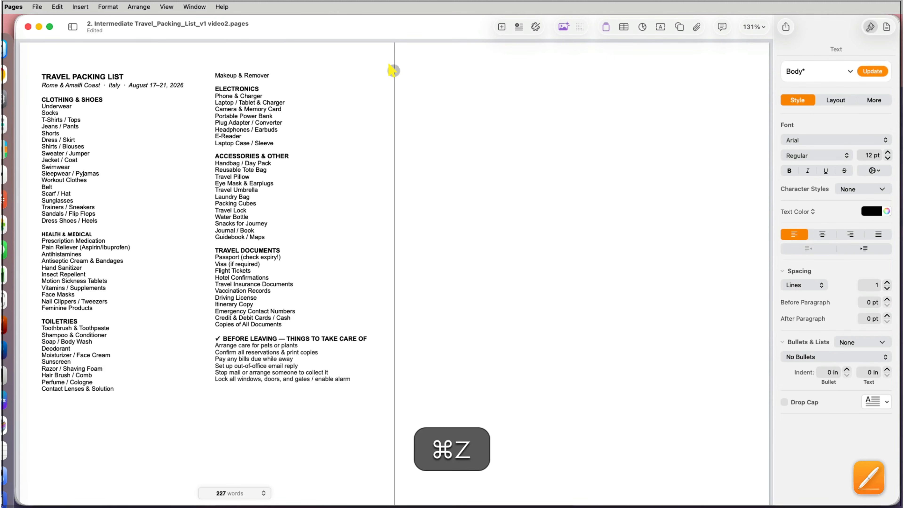
# Paste the copied column on the second page with Paste and Match Style
pyautogui.click(57, 7)
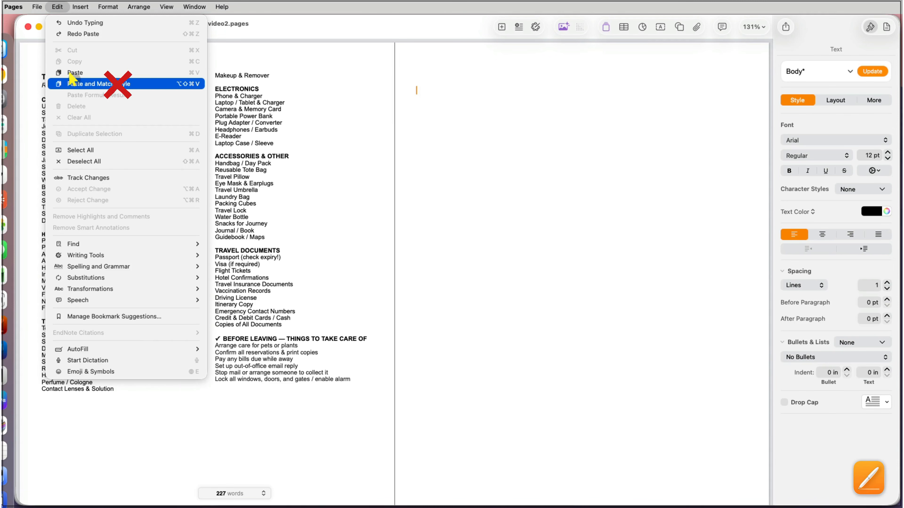
pyautogui.click(73, 81)
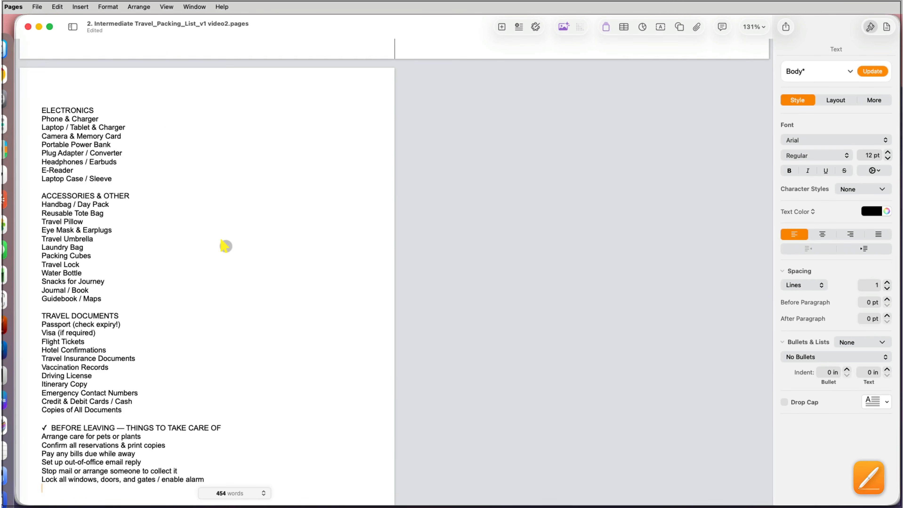
pyautogui.scroll(15, 226, 245)
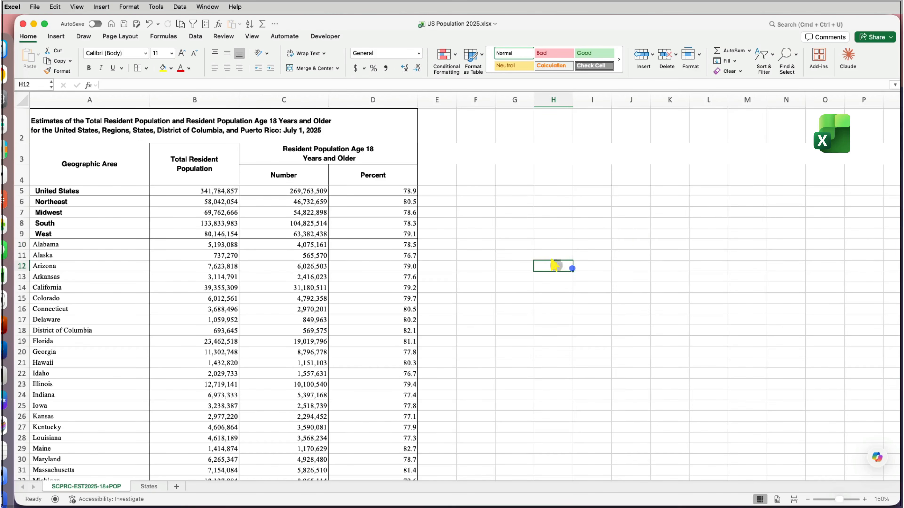
# Copy A3:D9 of the US population sheet and paste it into the blank 2. Intermediate.pages document in Pages
pyautogui.moveTo(50, 150); pyautogui.dragTo(317, 234)
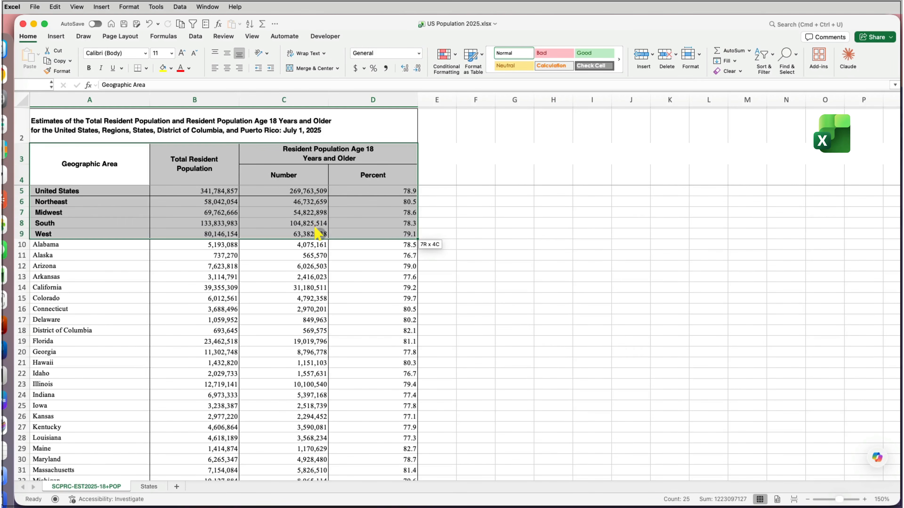
pyautogui.press('super+c')
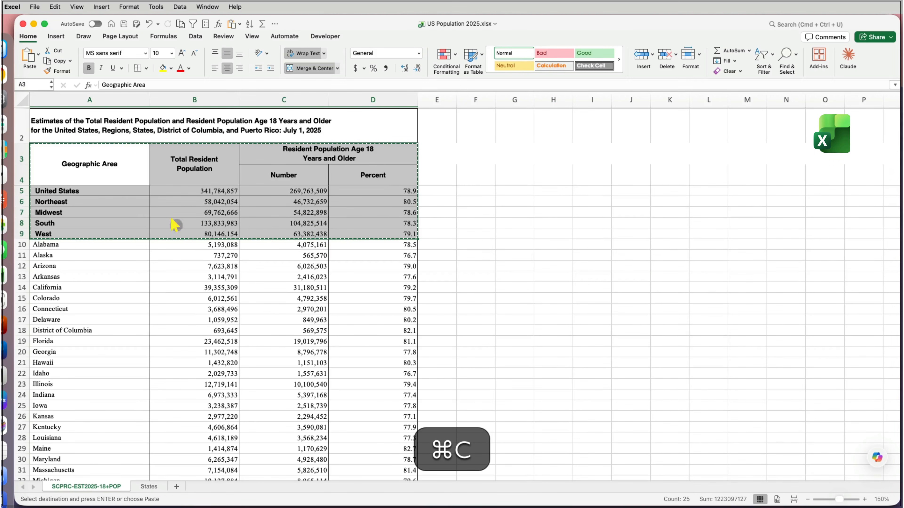
pyautogui.click(5, 324)
pyautogui.click(320, 153)
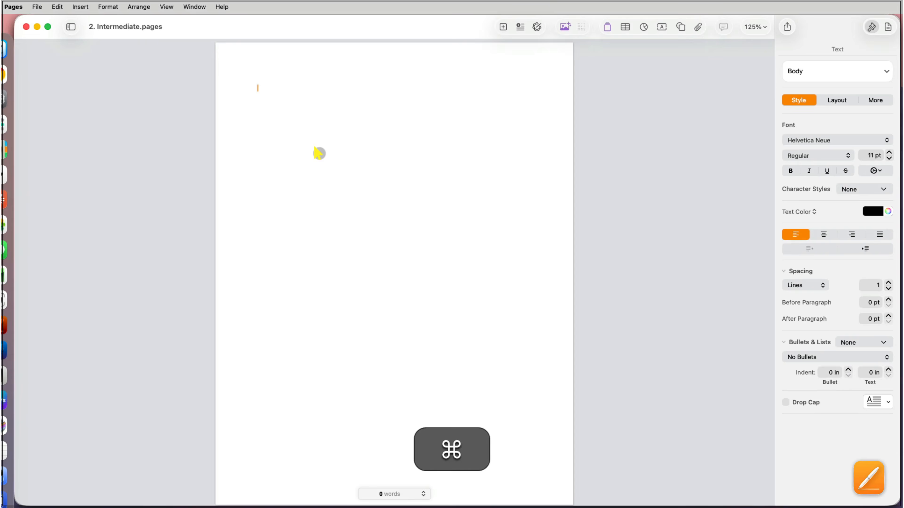
pyautogui.press('super+v')
# Change the text color of the population table's first row to white
pyautogui.click(269, 91)
pyautogui.click(248, 92)
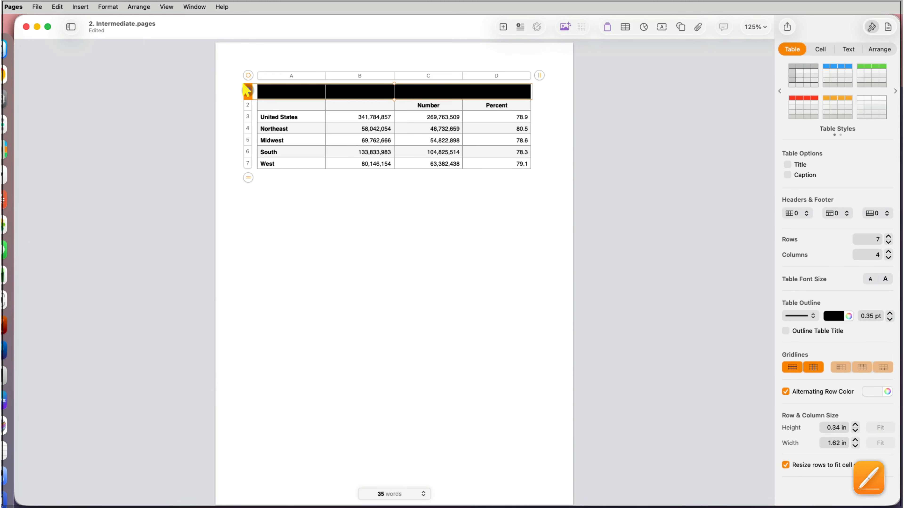
pyautogui.click(848, 49)
pyautogui.click(875, 211)
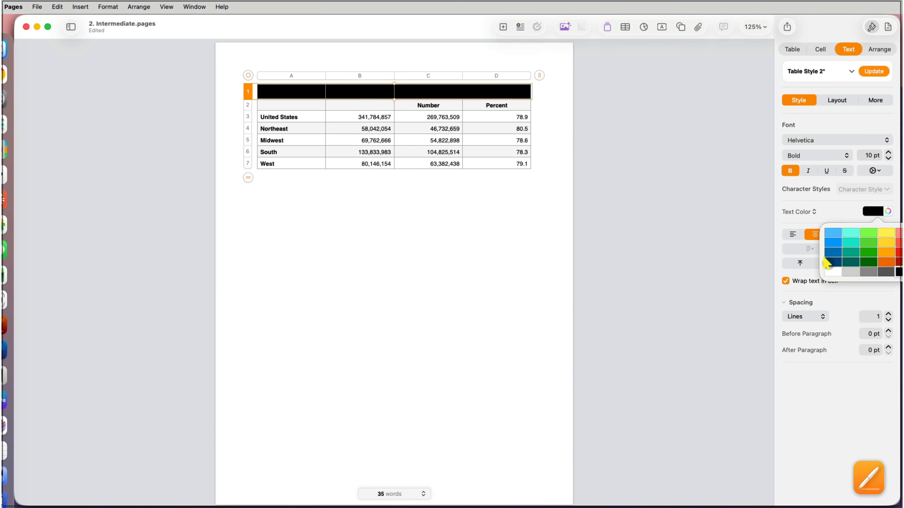
pyautogui.click(825, 263)
pyautogui.click(529, 226)
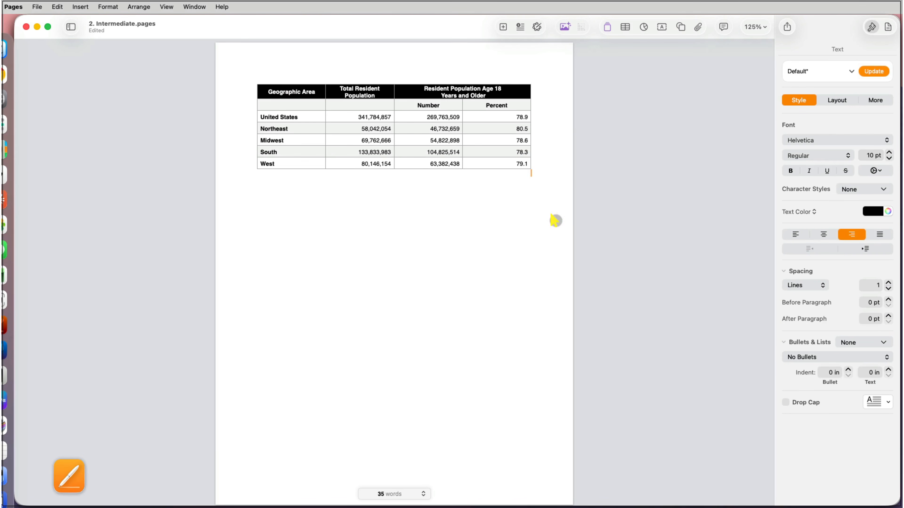
# Try the preset table style with the blue header on the whole population table, and browse the remaining table styles
pyautogui.click(268, 88)
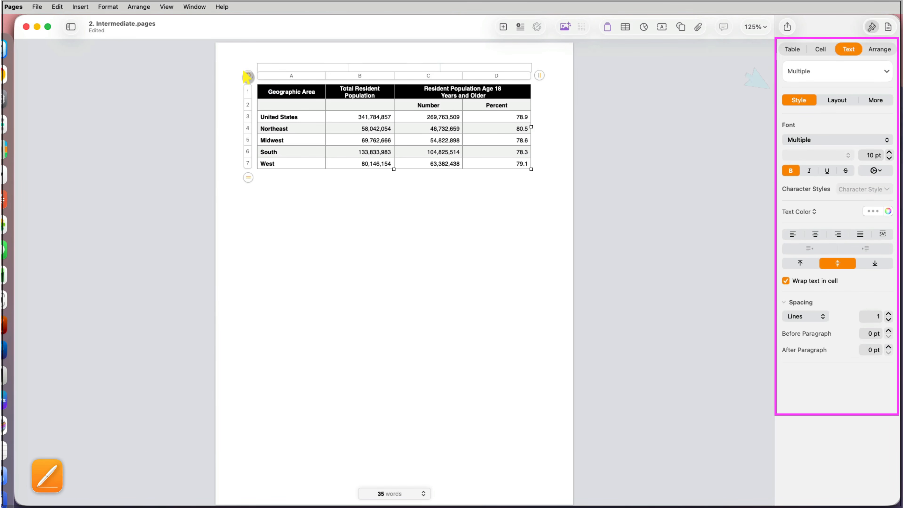
pyautogui.click(789, 49)
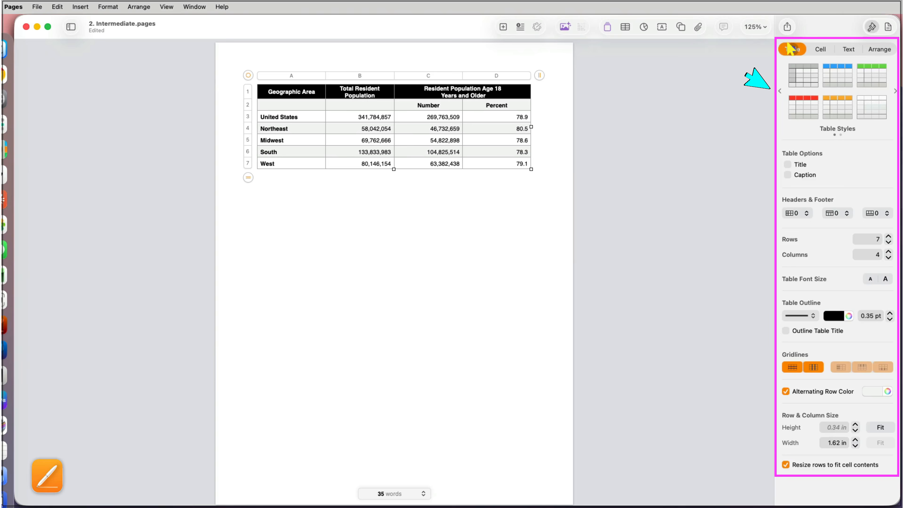
pyautogui.click(834, 76)
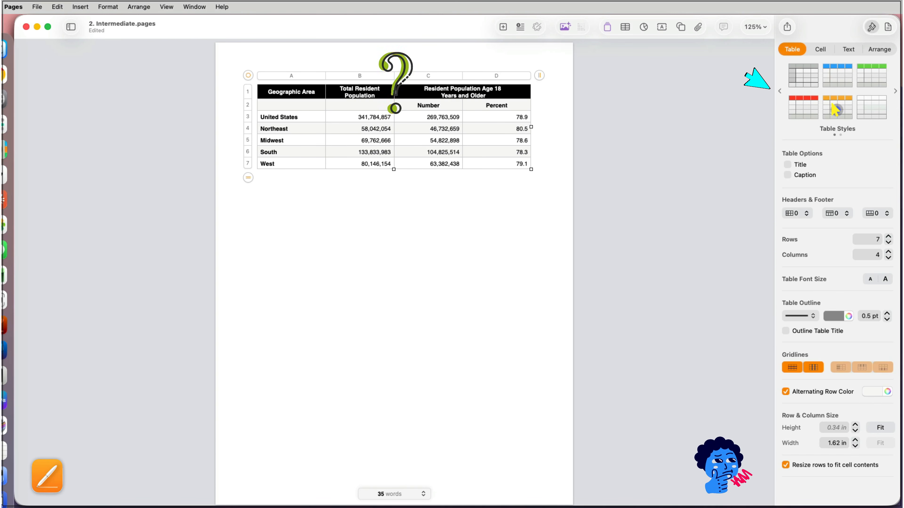
pyautogui.click(895, 92)
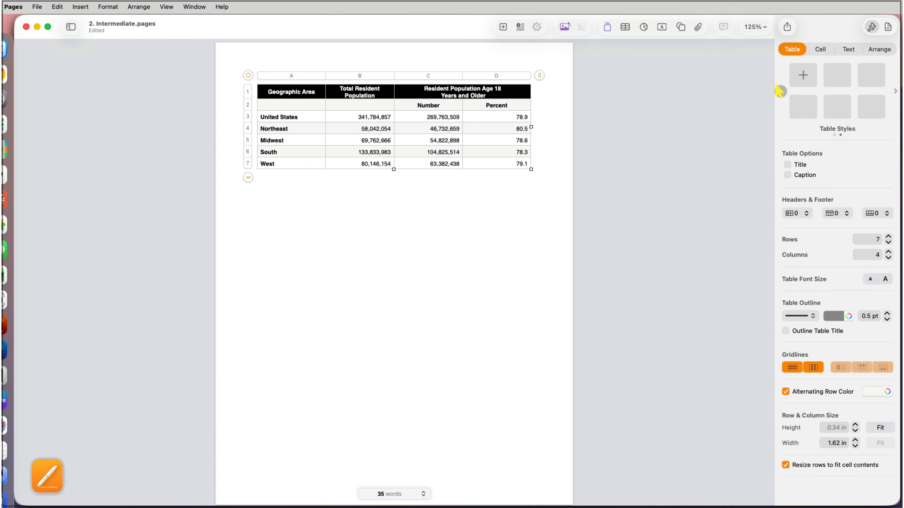
pyautogui.click(780, 92)
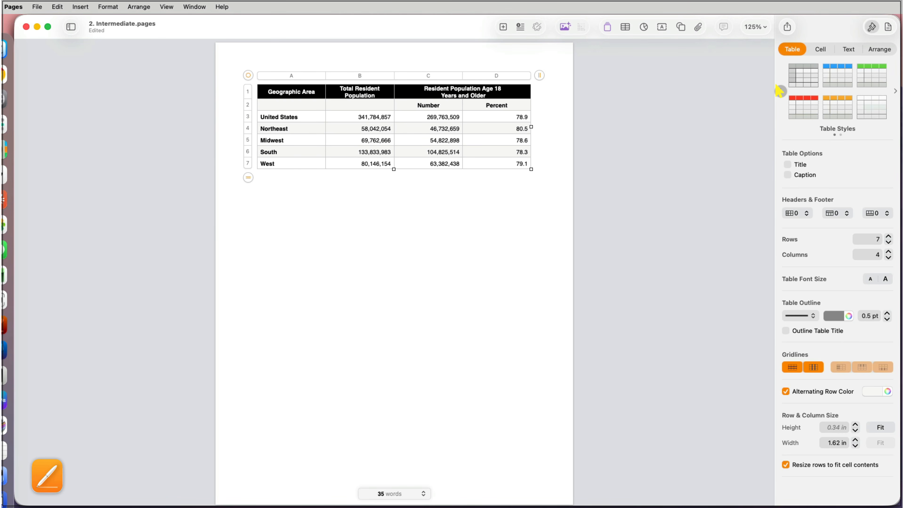
# Switch to Finder and preview the three 2026 Color Theme images in the _Travel Images folder
pyautogui.press('super+Tab')
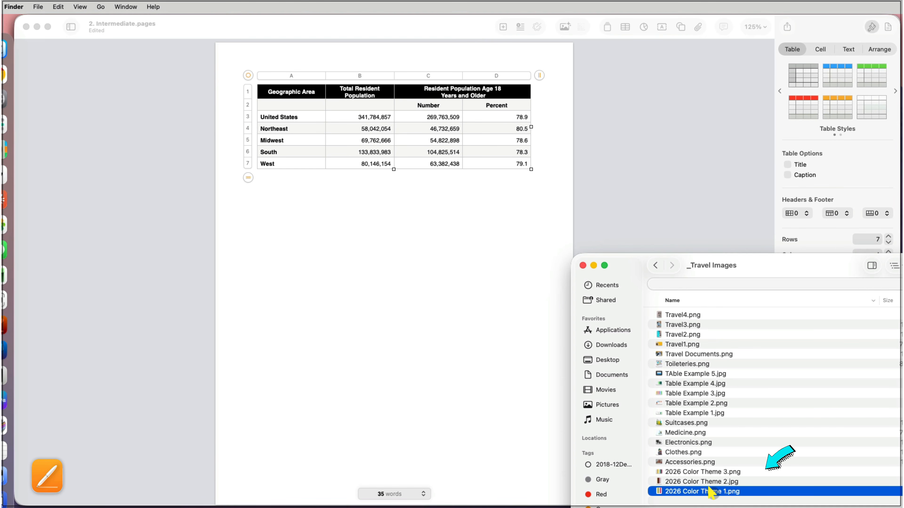
pyautogui.press('space')
pyautogui.click(657, 487)
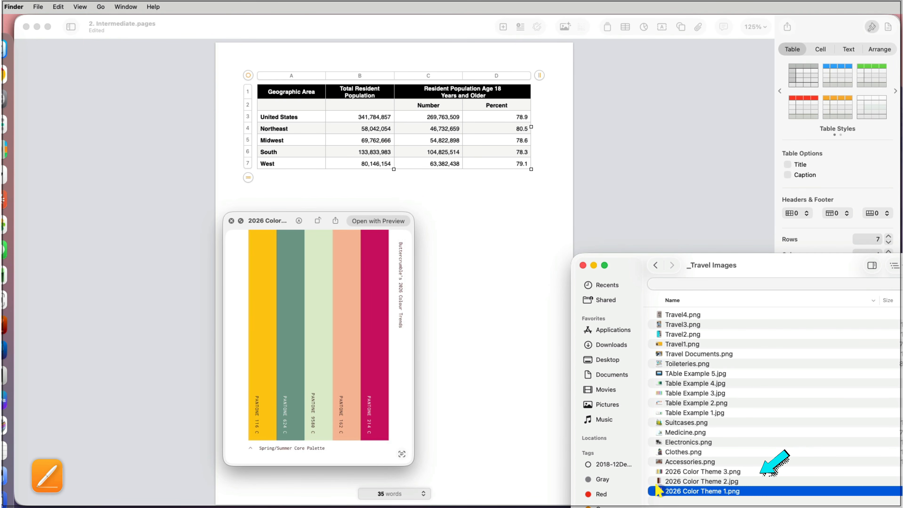
pyautogui.press('Up')
pyautogui.press('Up')
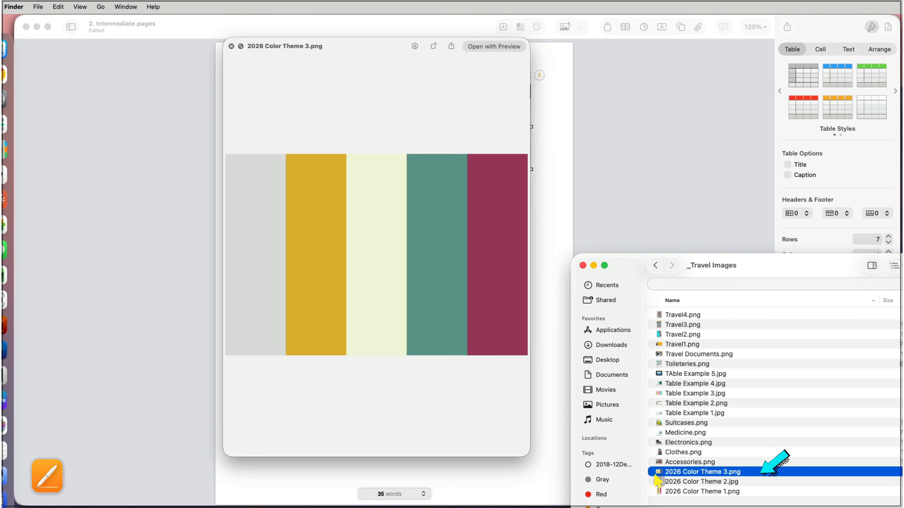
pyautogui.press('space')
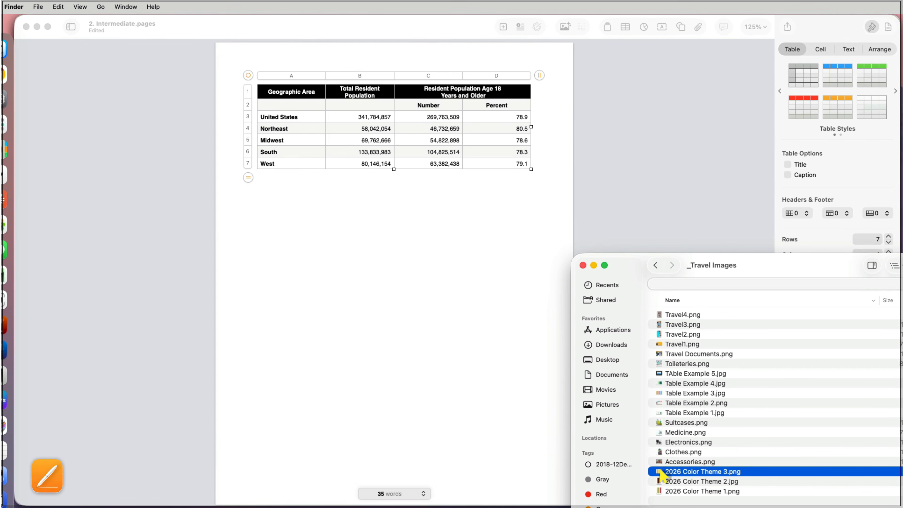
# Create three custom table styles in Pages from the images 2026 Color Theme 1.png, 2026 Color Theme 2.jpg and 2026 Color Theme 3.png
pyautogui.moveTo(657, 490); pyautogui.dragTo(796, 76)
pyautogui.click(657, 482)
pyautogui.moveTo(656, 481); pyautogui.dragTo(834, 89)
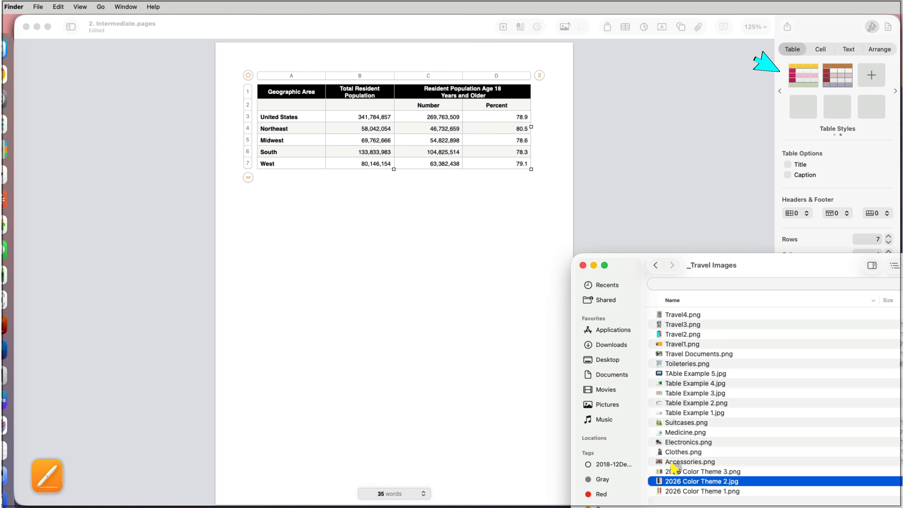
pyautogui.click(671, 472)
pyautogui.moveTo(670, 472); pyautogui.dragTo(864, 84)
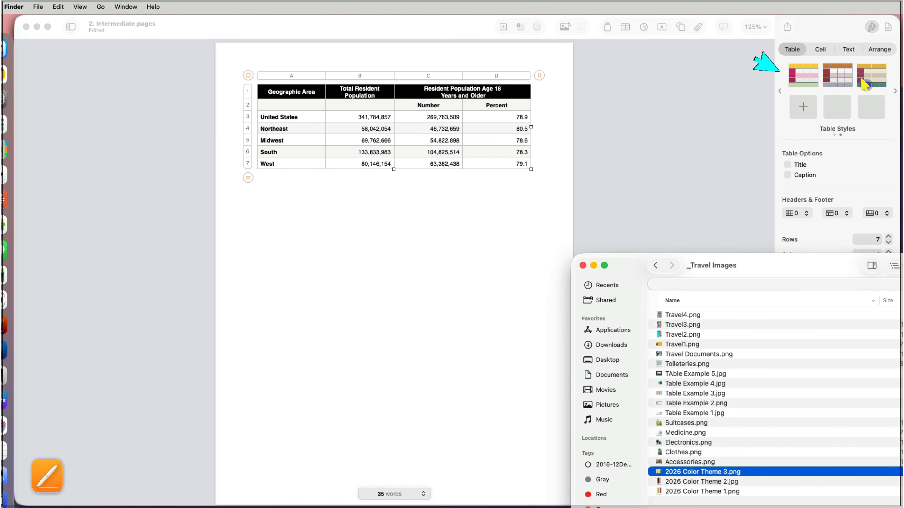
# Return to Pages, try the three custom styles on the population table, and apply the one made from 2026 Color Theme 1.png
pyautogui.click(555, 219)
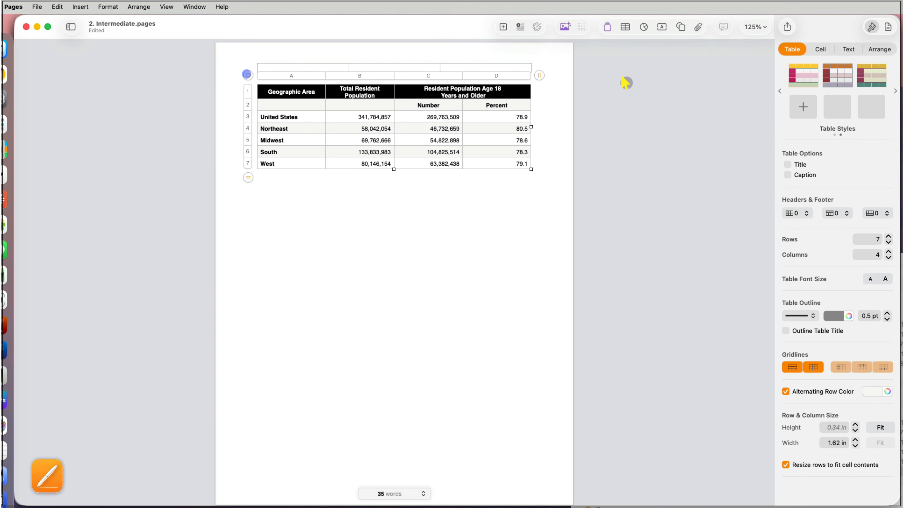
pyautogui.click(798, 80)
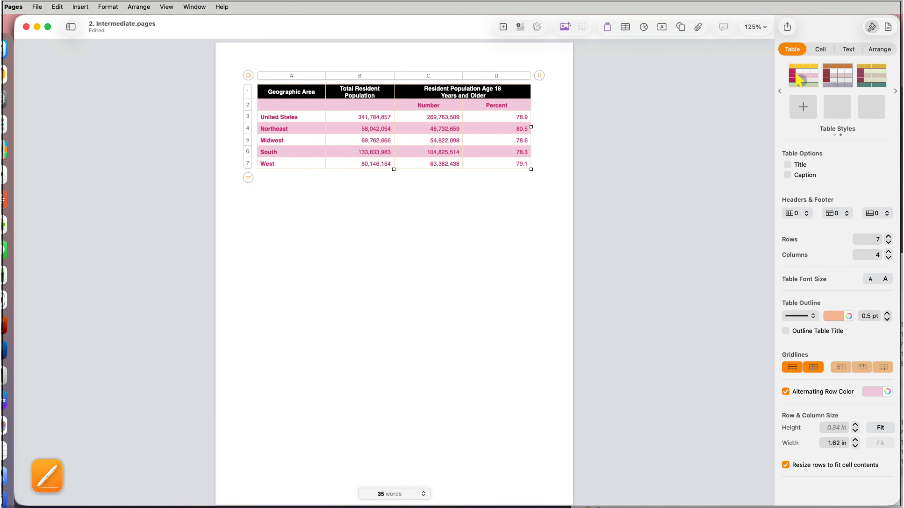
pyautogui.click(833, 78)
pyautogui.click(870, 76)
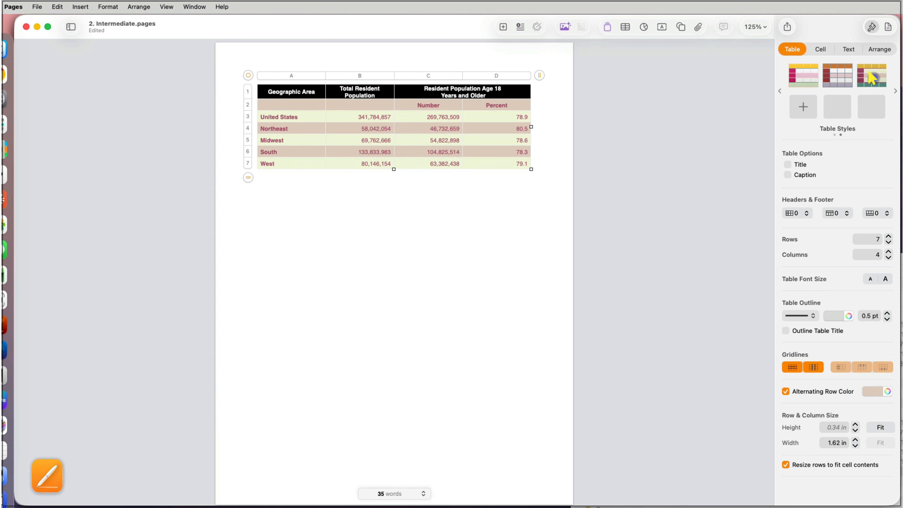
pyautogui.click(808, 78)
pyautogui.click(808, 79)
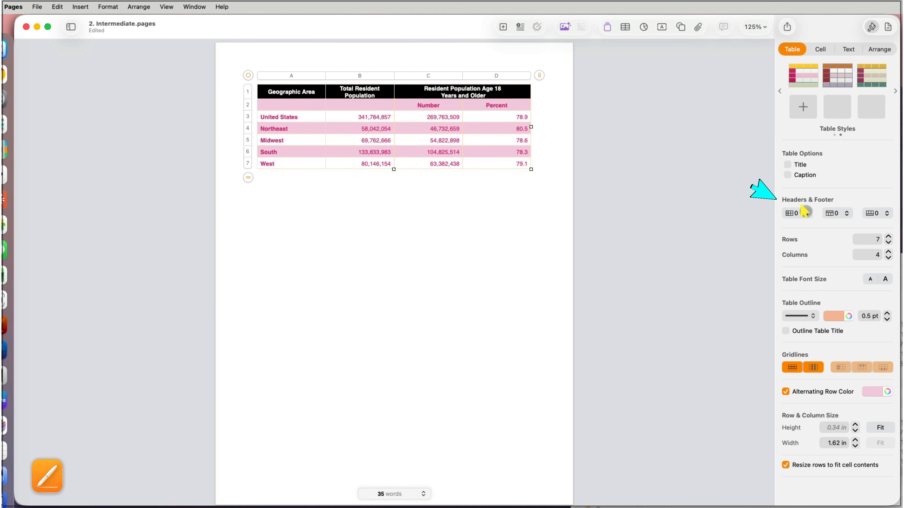
# Give the population table one header column, one header row and one footer row
pyautogui.click(805, 212)
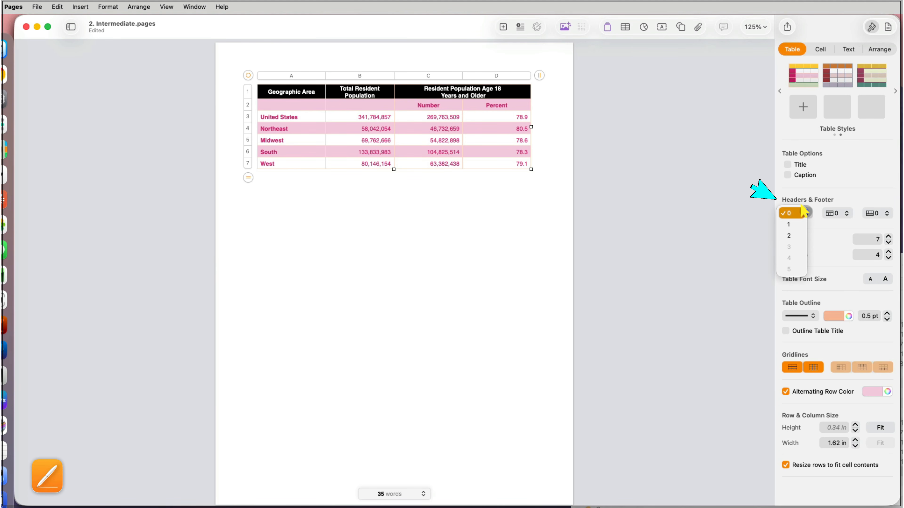
pyautogui.click(792, 222)
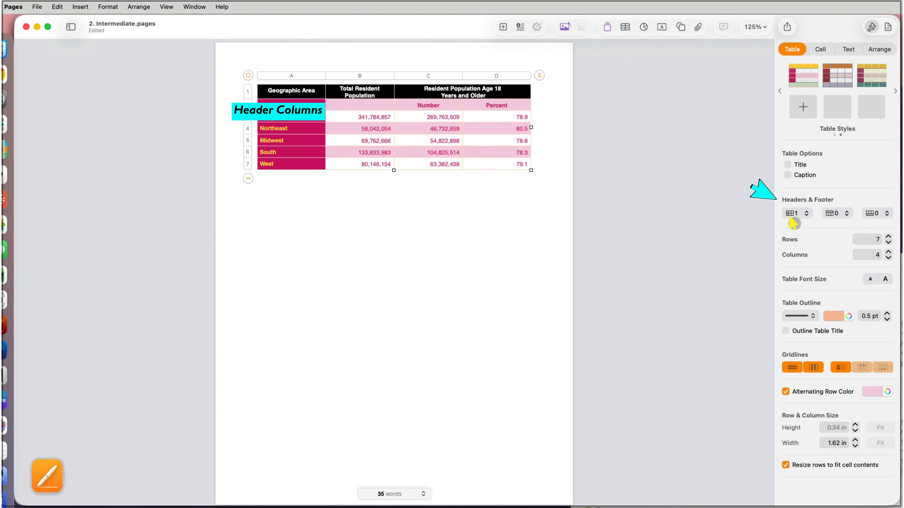
pyautogui.click(845, 212)
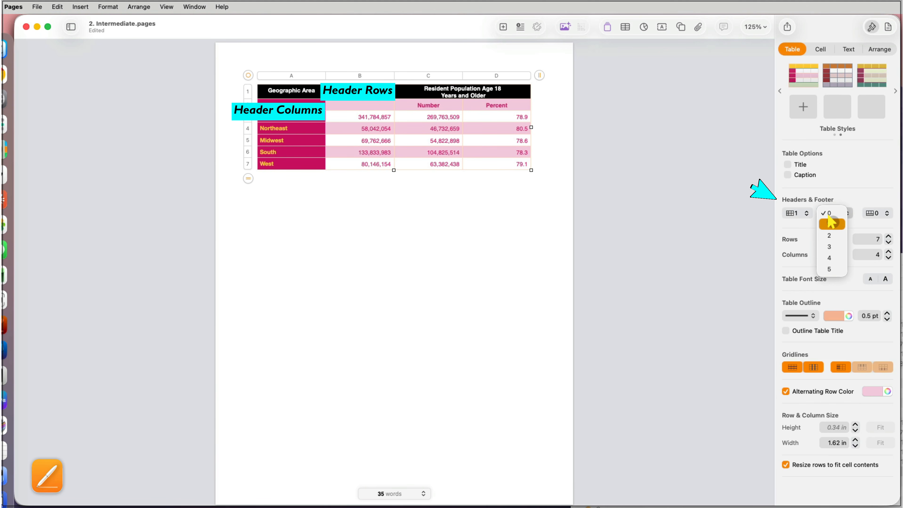
pyautogui.click(829, 225)
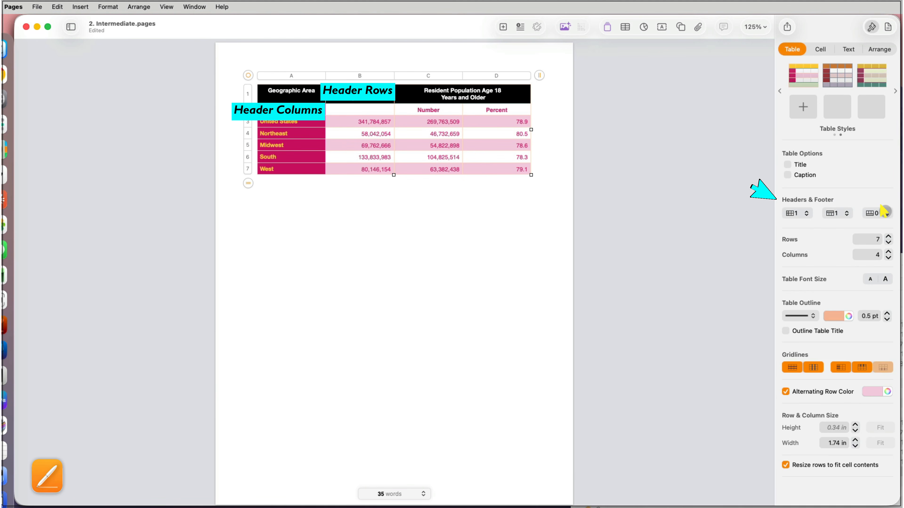
pyautogui.click(883, 213)
pyautogui.click(873, 224)
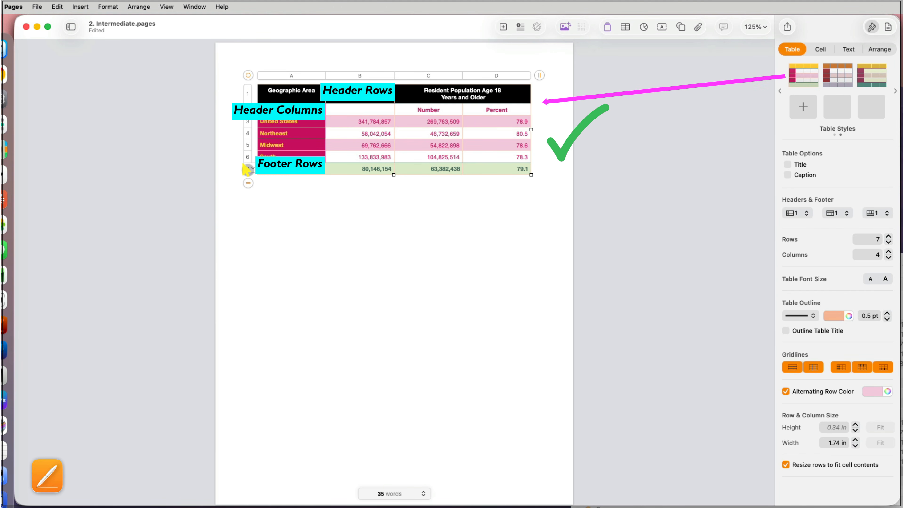
# Add a row below the West row and enter "Source: US Census Data" in its first cell
pyautogui.rightClick(251, 168)
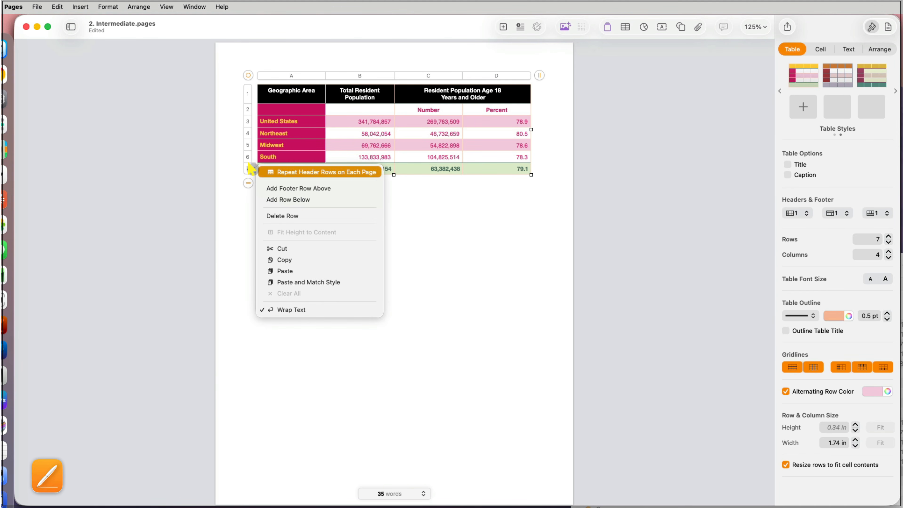
pyautogui.click(262, 200)
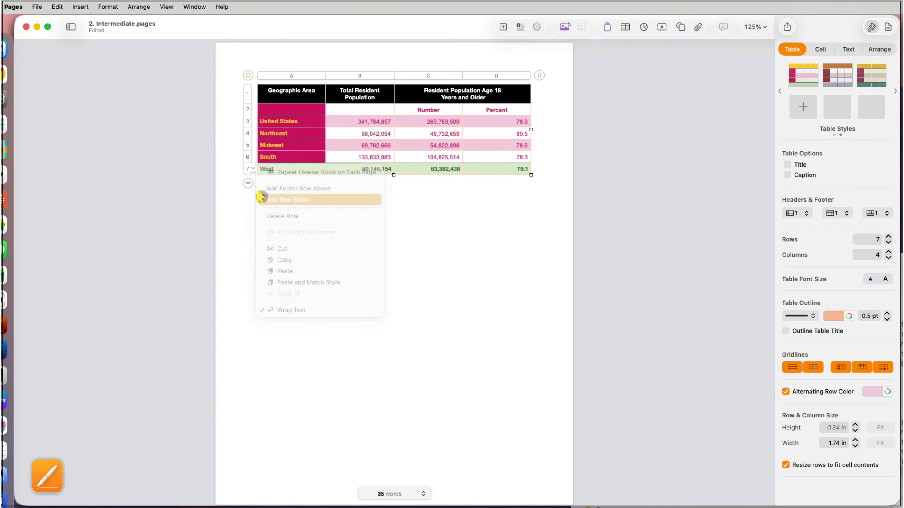
pyautogui.click(263, 184)
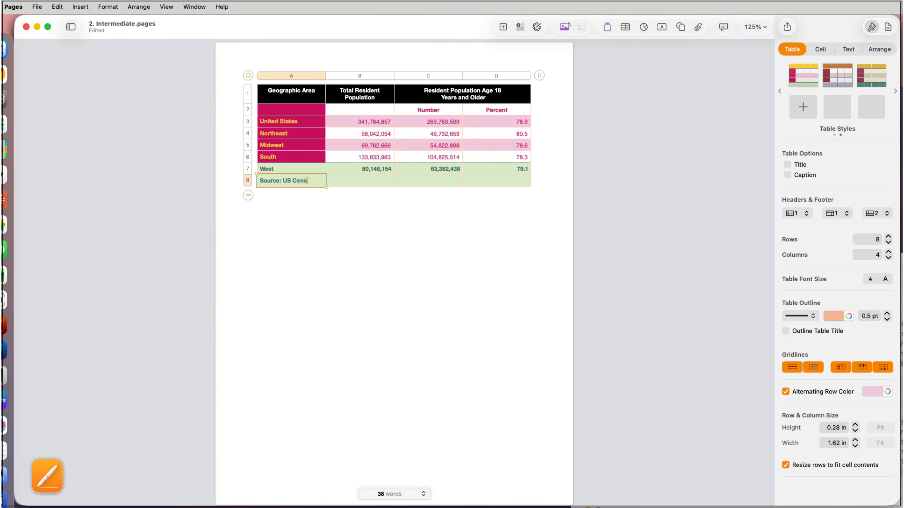
pyautogui.write('Source: US Census Data')
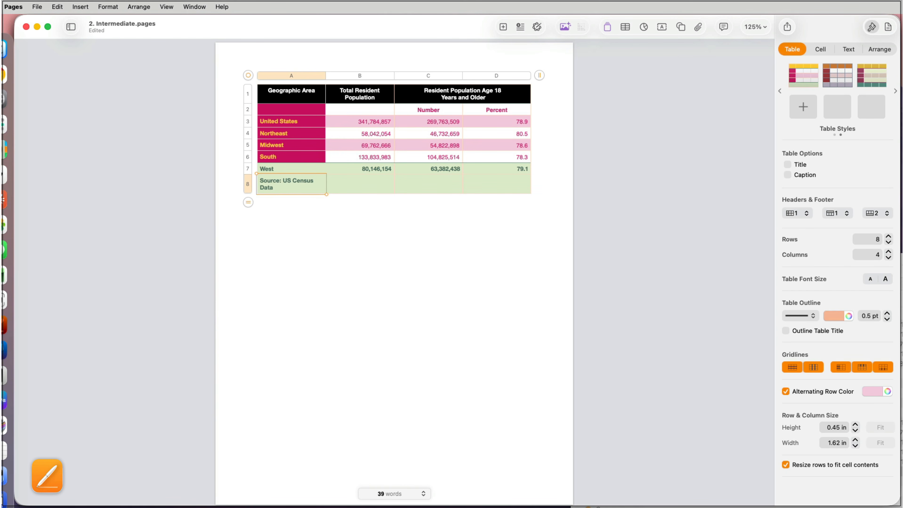
pyautogui.click(348, 187)
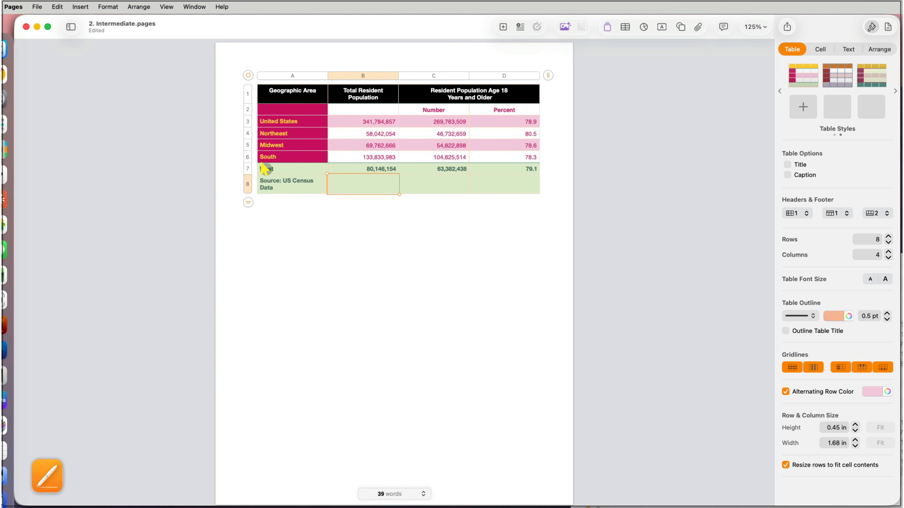
# Set the population table's number of footer rows to 1
pyautogui.click(265, 168)
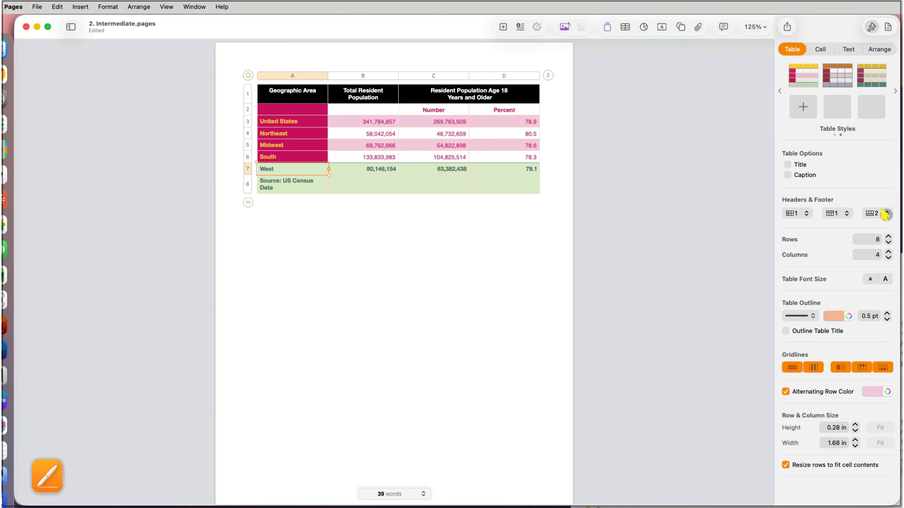
pyautogui.click(885, 214)
pyautogui.click(878, 213)
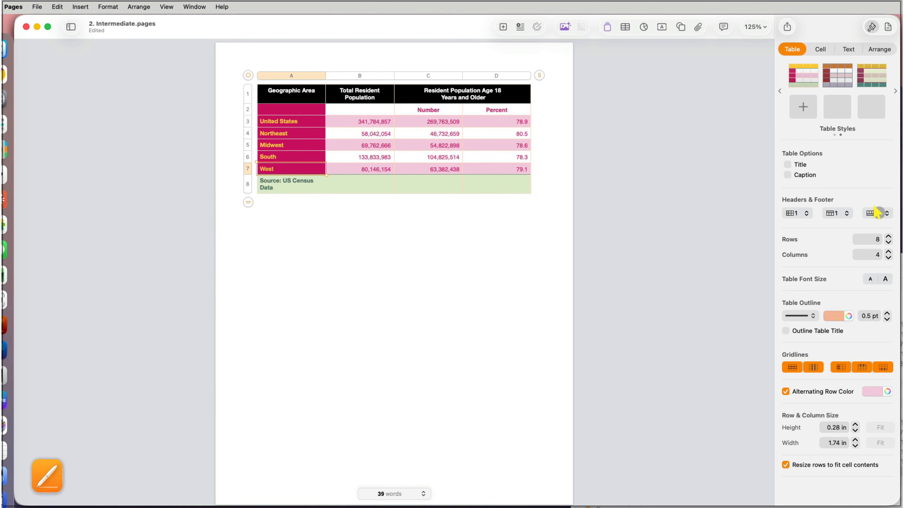
pyautogui.click(308, 181)
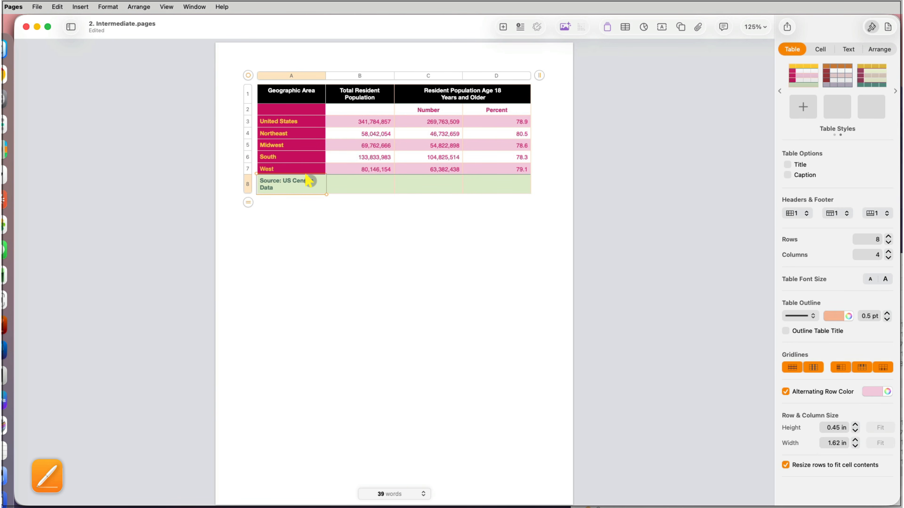
pyautogui.click(316, 206)
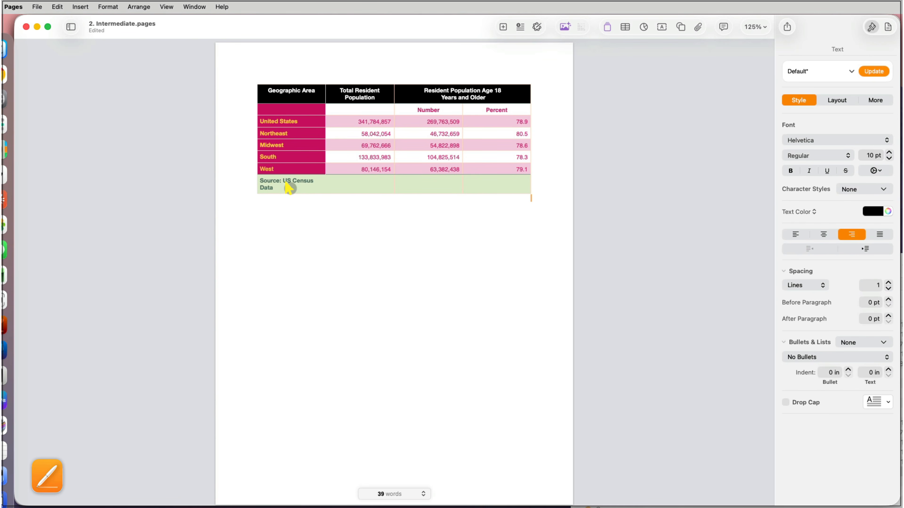
# Check the row commands available for the footer row with the source note, and select the note's cell
pyautogui.click(289, 187)
pyautogui.click(248, 183)
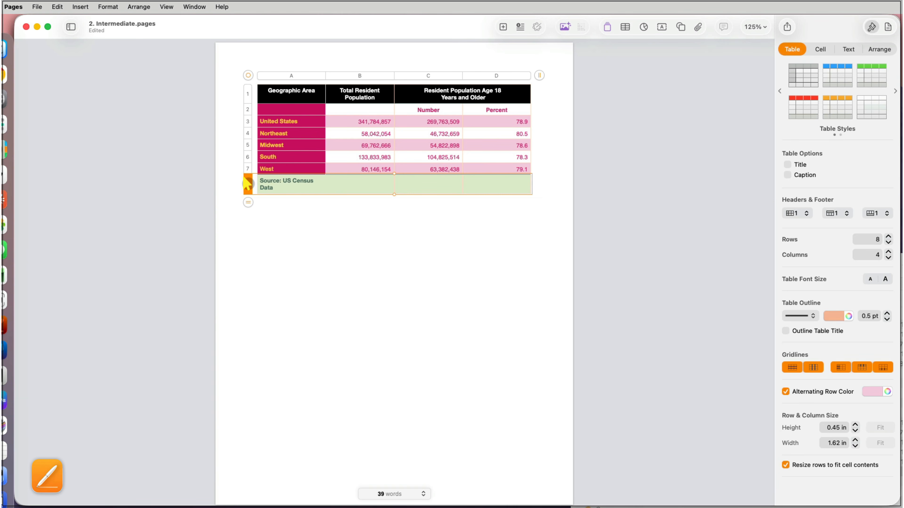
pyautogui.rightClick(247, 183)
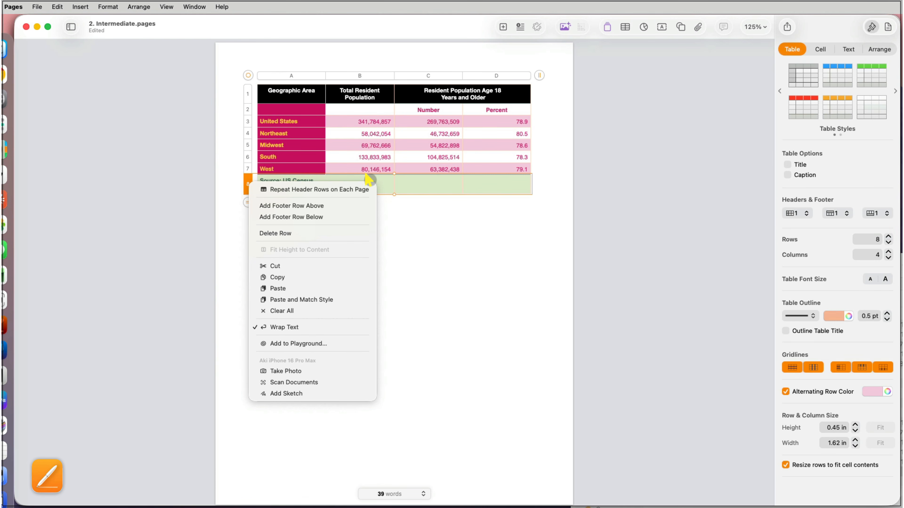
pyautogui.click(389, 181)
pyautogui.click(299, 179)
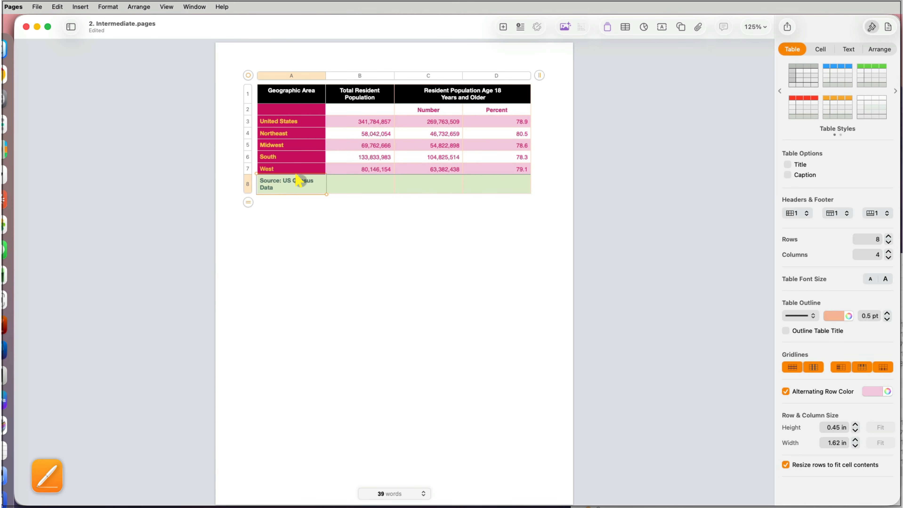
# Merge all four cells of the footer row so the source note spans the population table's full width
pyautogui.keyDown('shift'); pyautogui.click(496, 186); pyautogui.keyUp('shift')
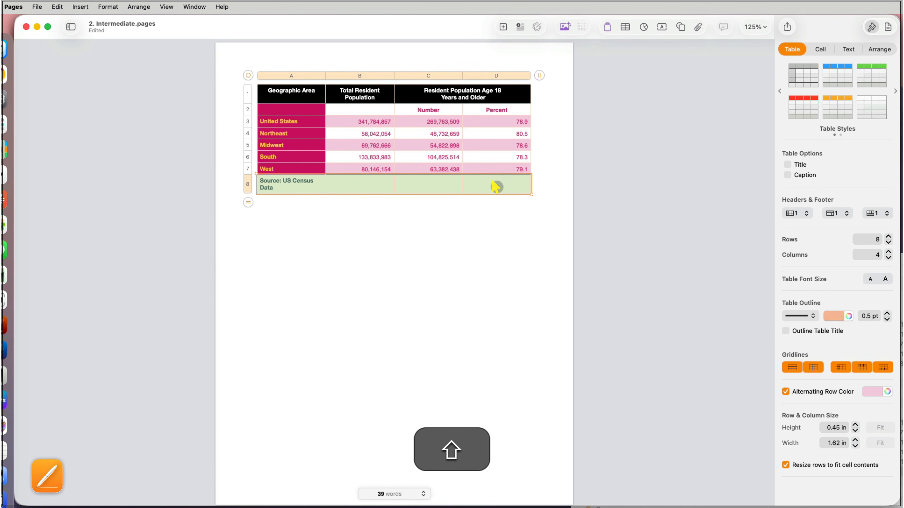
pyautogui.rightClick(497, 186)
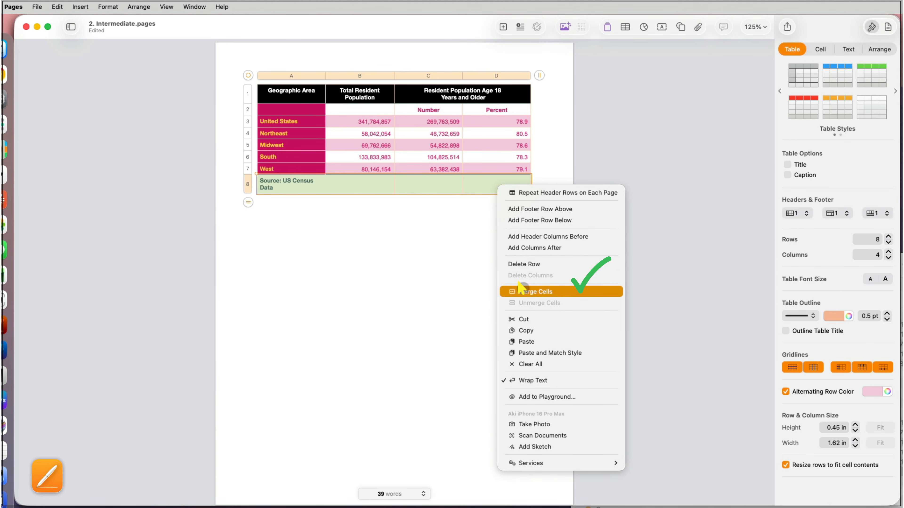
pyautogui.click(520, 292)
pyautogui.click(360, 202)
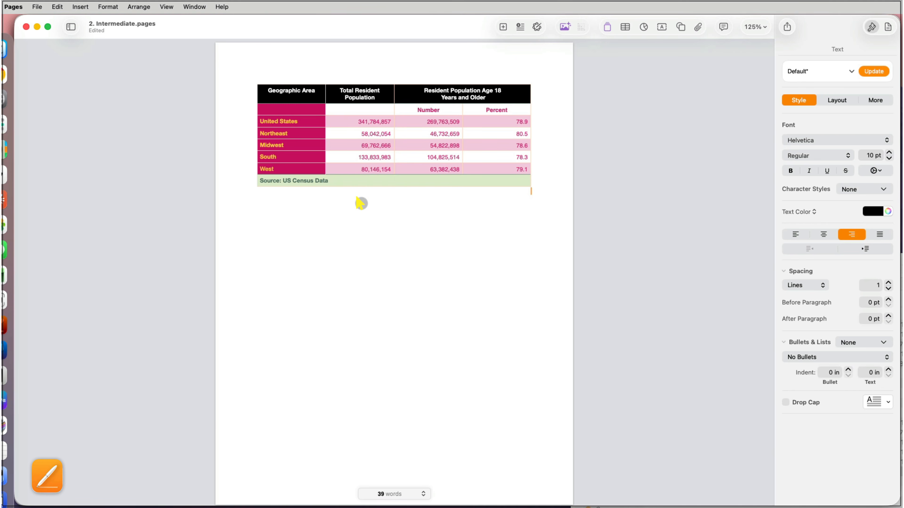
# Try several built-in and custom table styles on the population table, finishing with the first custom style
pyautogui.click(267, 90)
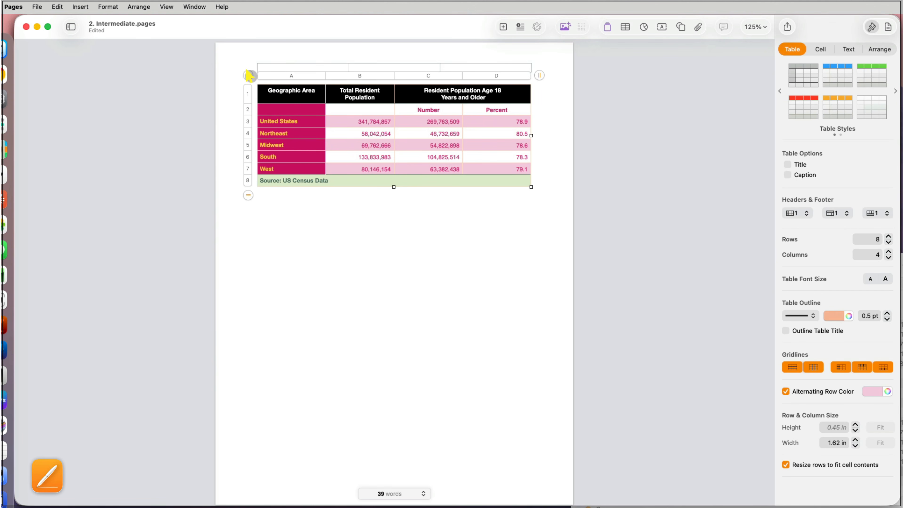
pyautogui.click(844, 76)
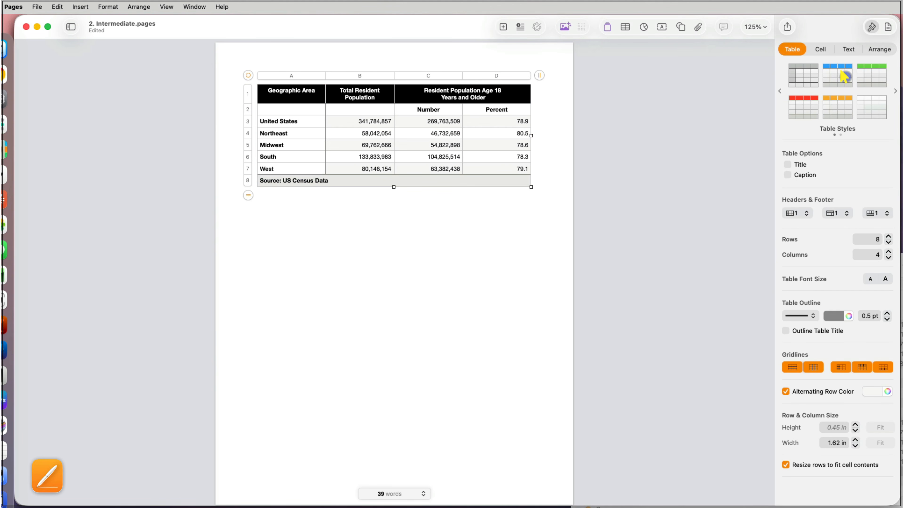
pyautogui.click(829, 111)
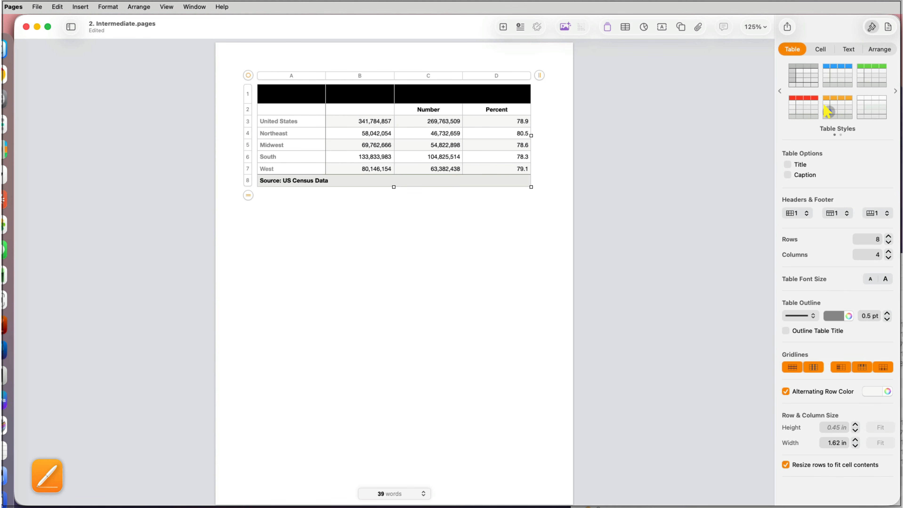
pyautogui.click(895, 91)
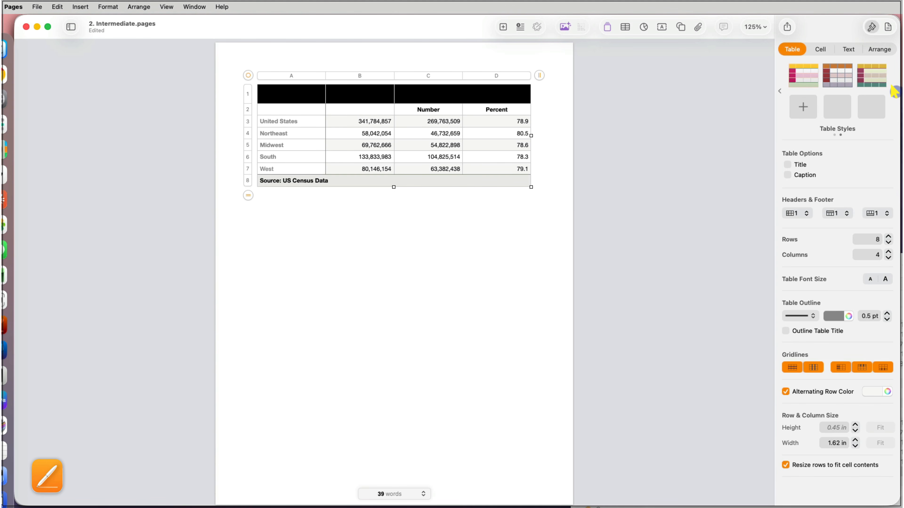
pyautogui.click(829, 80)
pyautogui.click(829, 80)
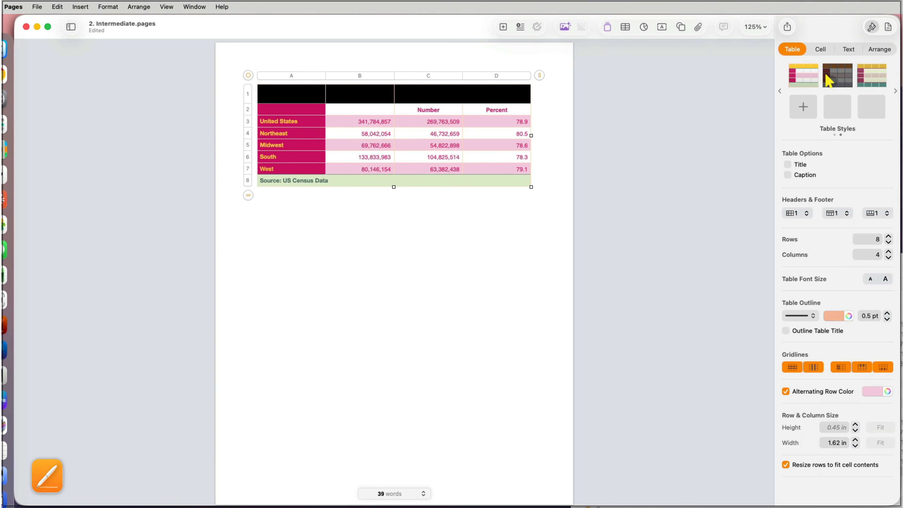
pyautogui.click(869, 80)
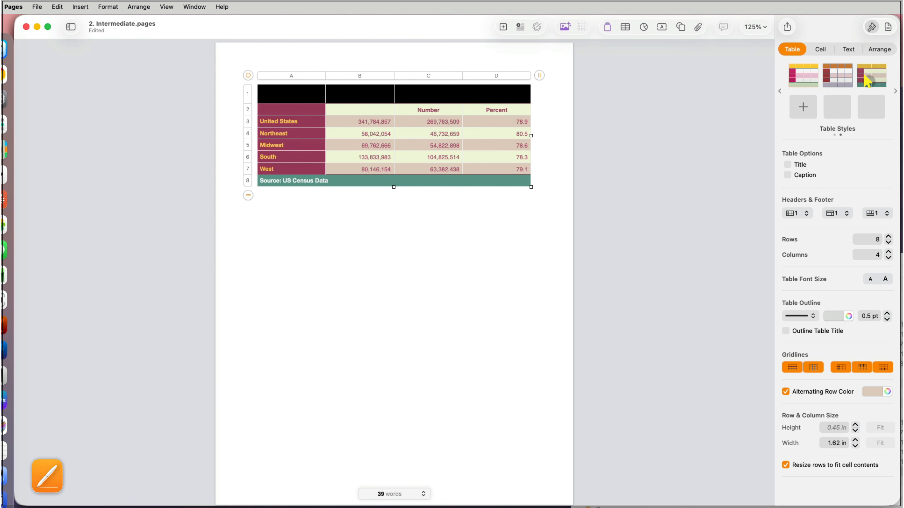
pyautogui.click(803, 76)
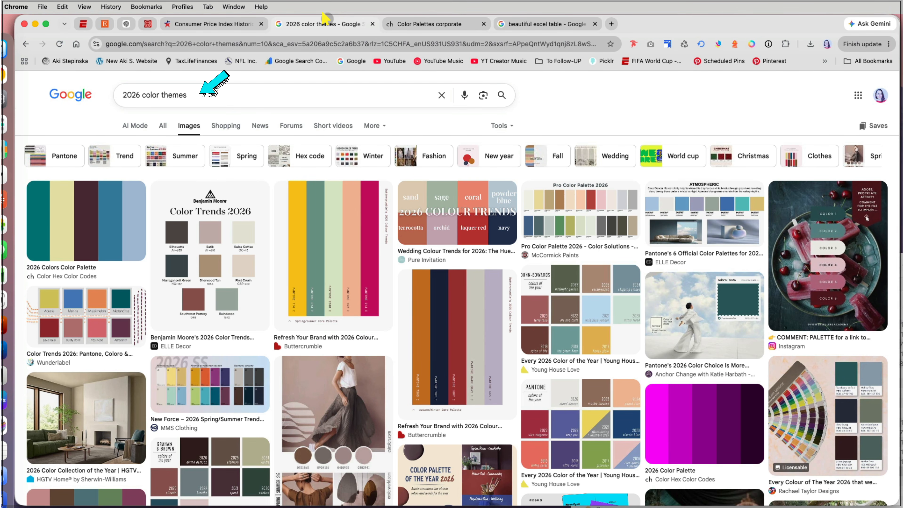
# Switch to Chrome and check the My Corporate One palette on color-hex and the "beautiful excel table" image results as style sources
pyautogui.click(417, 24)
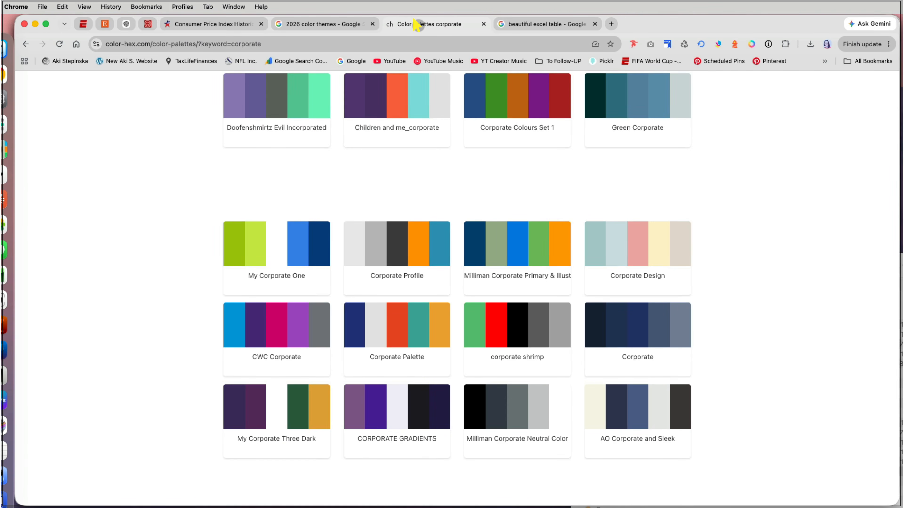
pyautogui.click(283, 243)
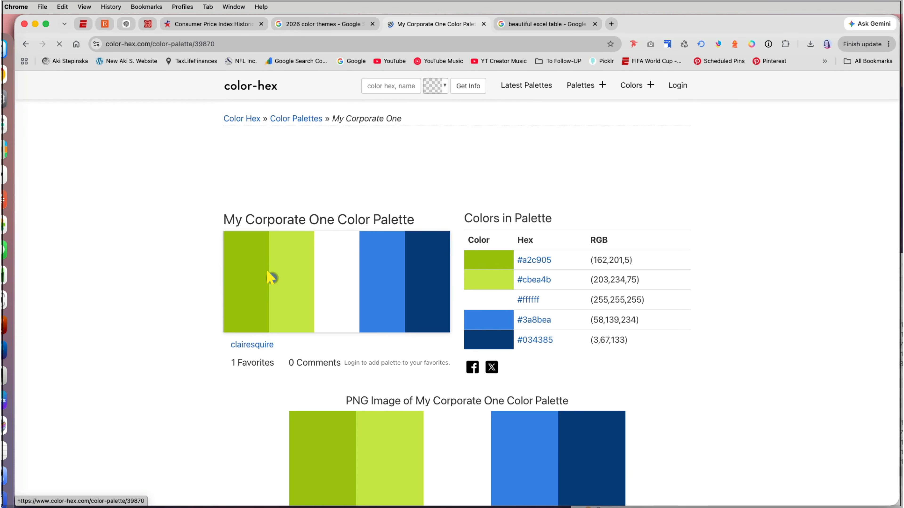
pyautogui.scroll(-8, 285, 264)
pyautogui.rightClick(405, 263)
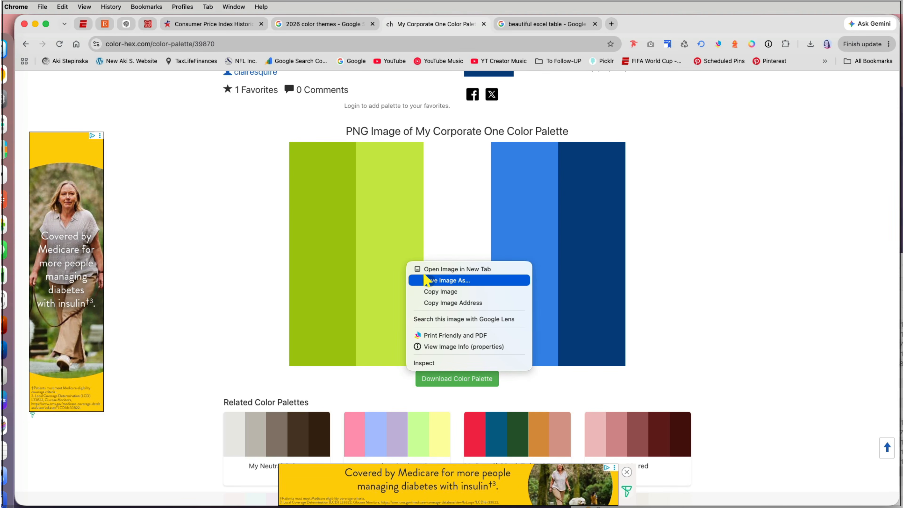
pyautogui.click(650, 121)
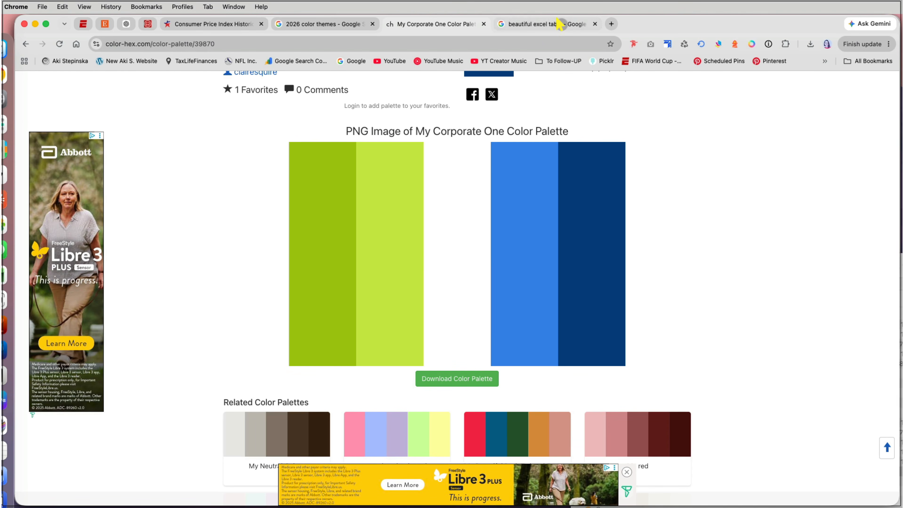
pyautogui.click(559, 24)
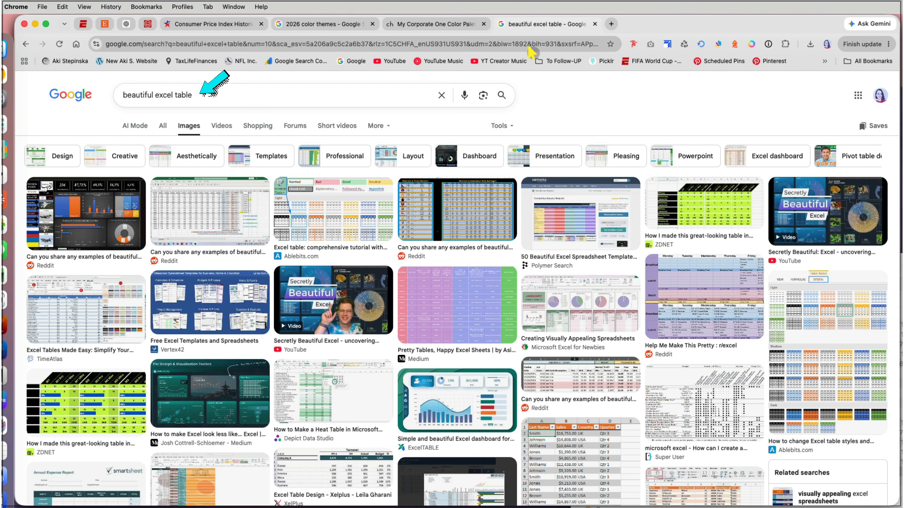
pyautogui.rightClick(457, 280)
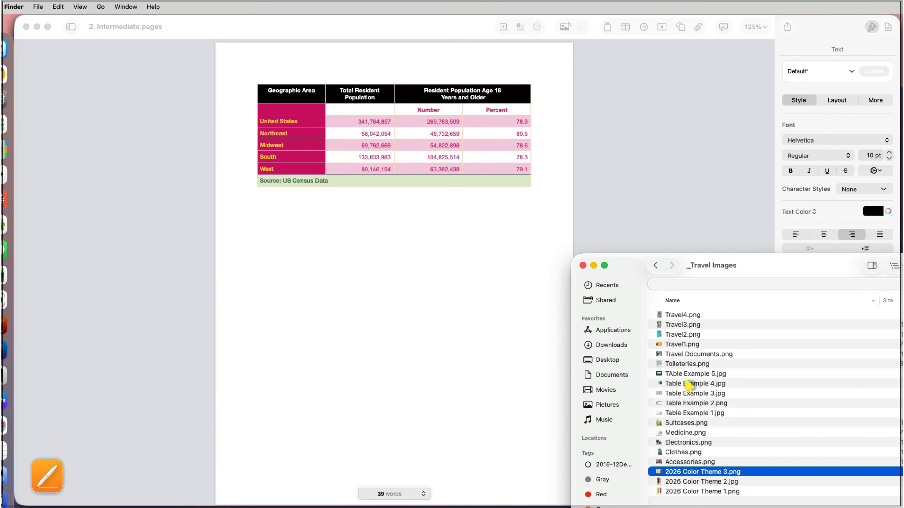
# Preview the table example images in the _Travel Images folder, from Table Example 1.jpg through TAble Example 5.jpg
pyautogui.click(690, 413)
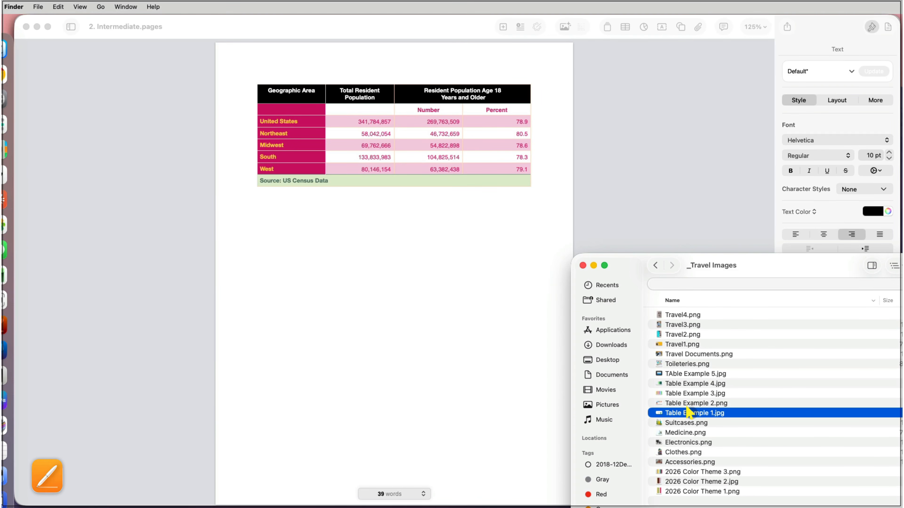
pyautogui.press('space')
pyautogui.press('Up')
pyautogui.press('Up')
pyautogui.press('Up')
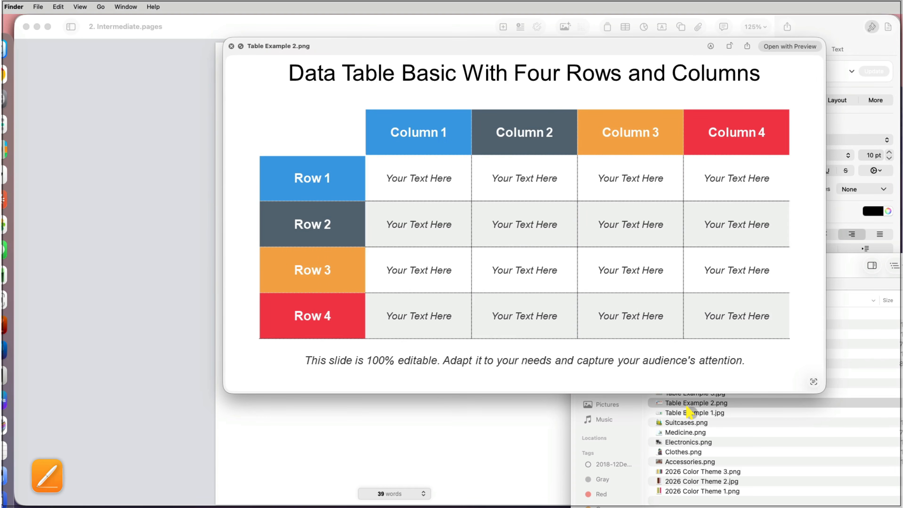
pyautogui.press('Up')
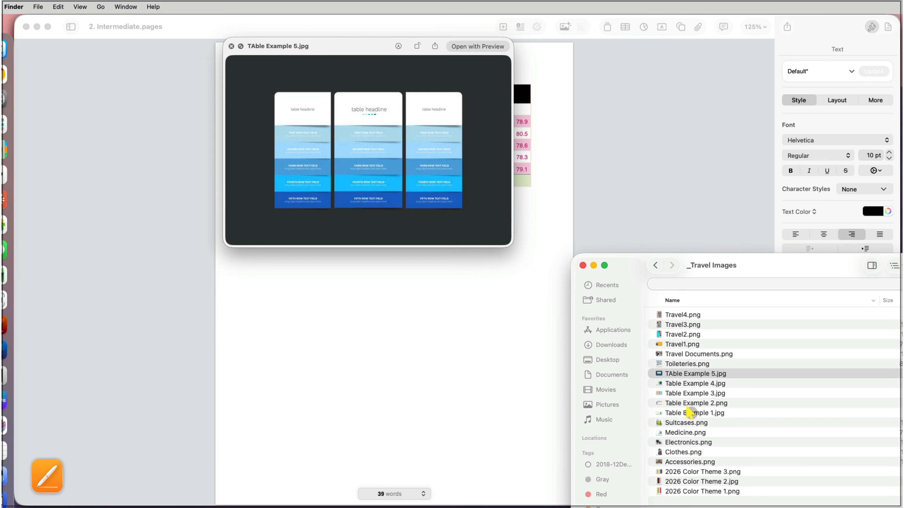
pyautogui.press('space')
# Create five custom table styles in Pages from the image files Table Example 1 through 5 in the _Travel Images folder
pyautogui.moveTo(689, 413); pyautogui.dragTo(828, 89)
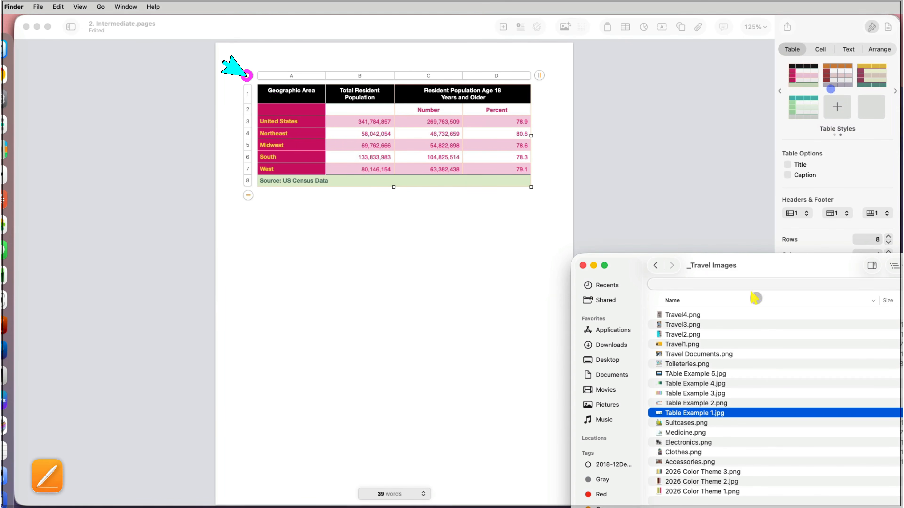
pyautogui.moveTo(659, 403); pyautogui.dragTo(792, 131)
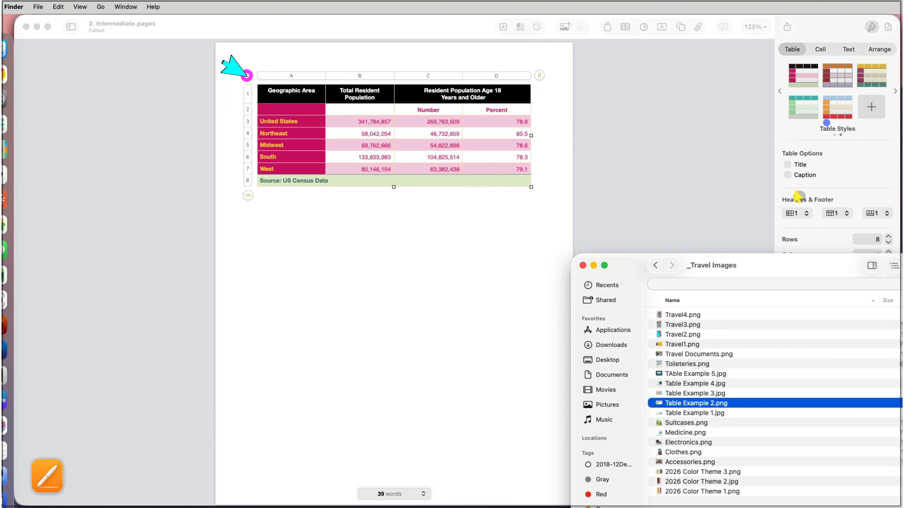
pyautogui.moveTo(657, 393); pyautogui.dragTo(839, 132)
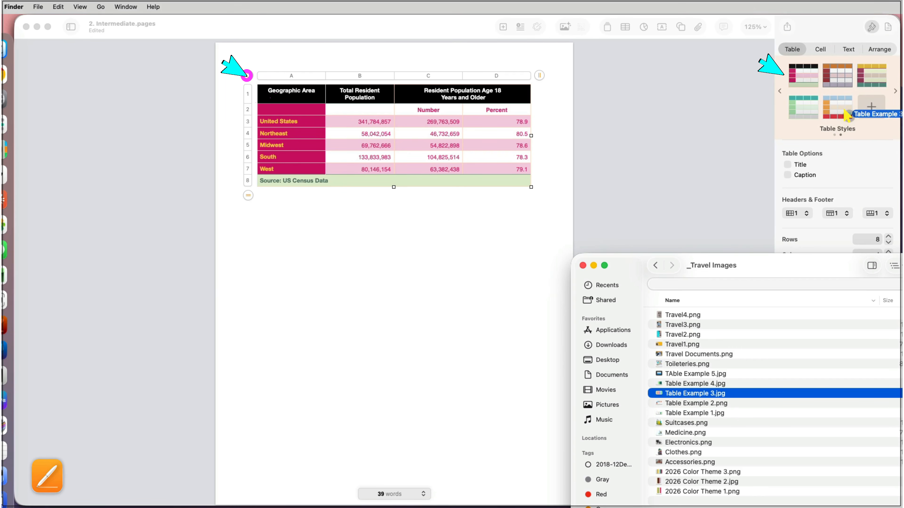
pyautogui.click(656, 383)
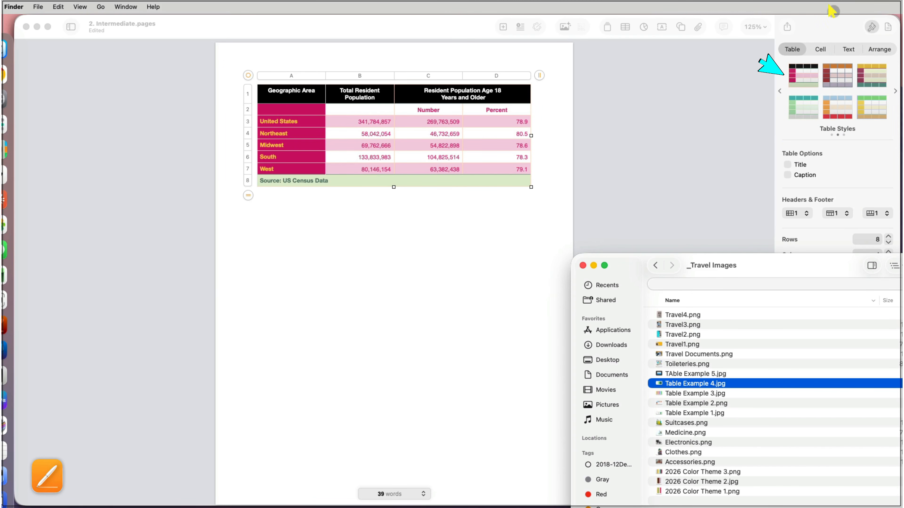
pyautogui.moveTo(658, 383); pyautogui.dragTo(858, 84)
pyautogui.click(656, 373)
pyautogui.moveTo(656, 374); pyautogui.dragTo(822, 110)
pyautogui.click(718, 209)
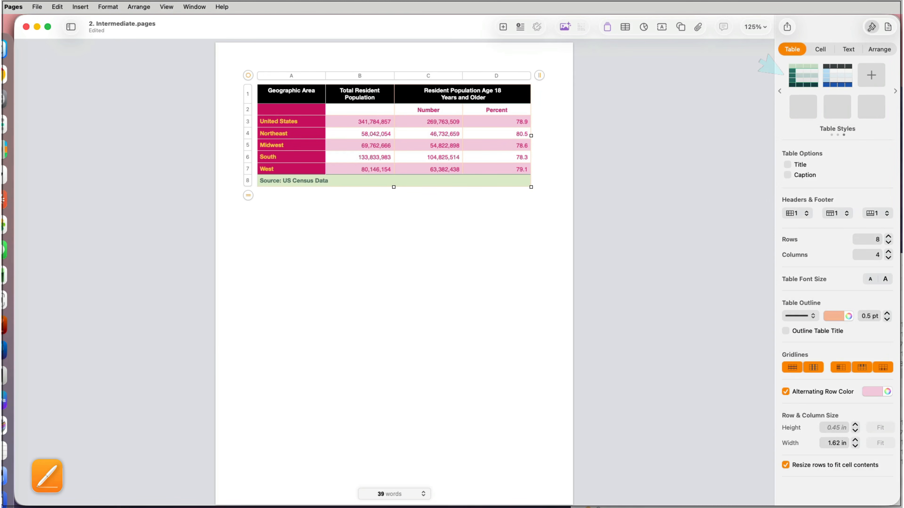
# Try the five custom styles made from the table example images in turn on the population table
pyautogui.click(810, 113)
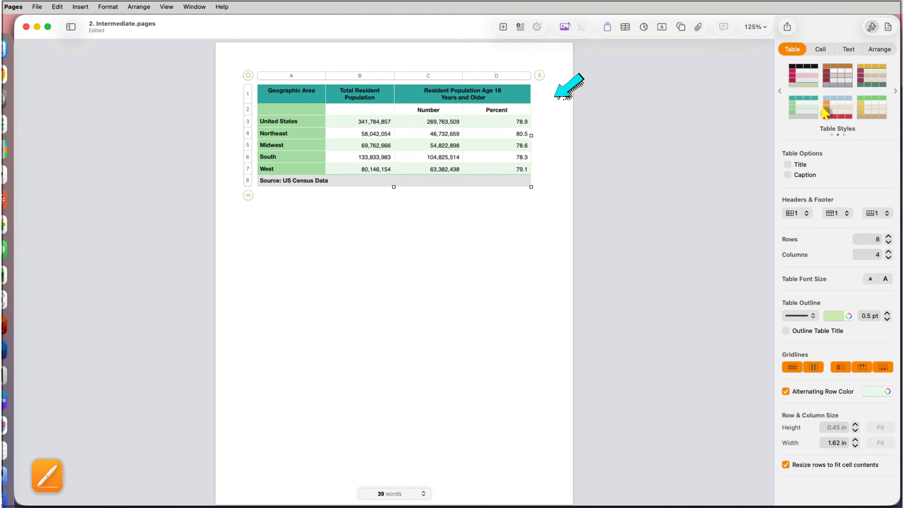
pyautogui.click(836, 115)
pyautogui.click(869, 112)
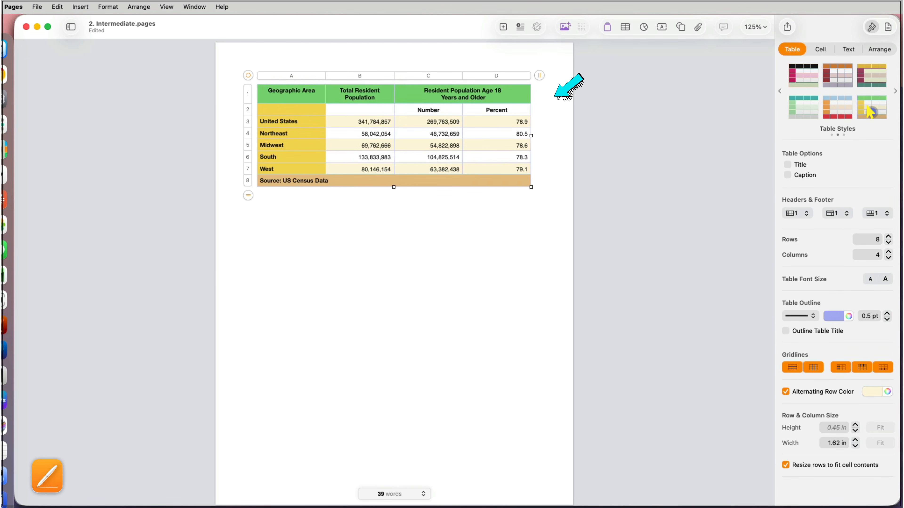
pyautogui.click(896, 91)
pyautogui.click(798, 73)
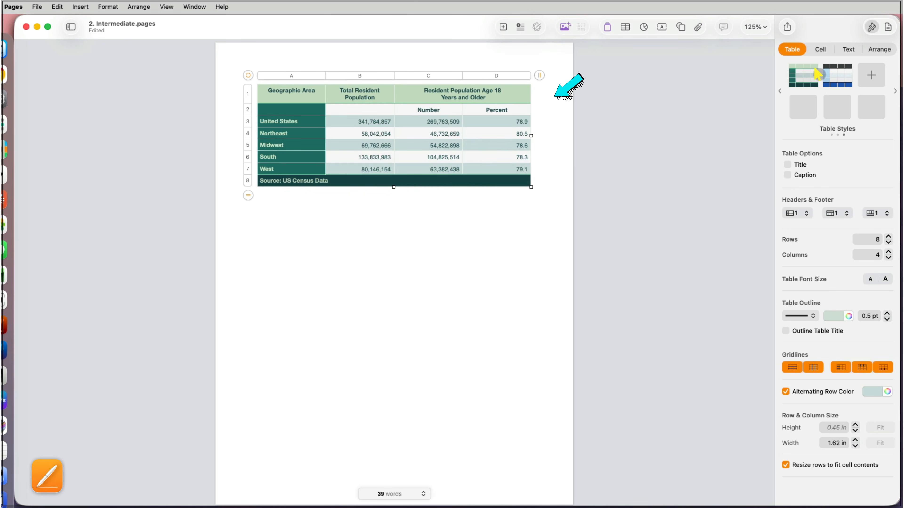
pyautogui.click(837, 75)
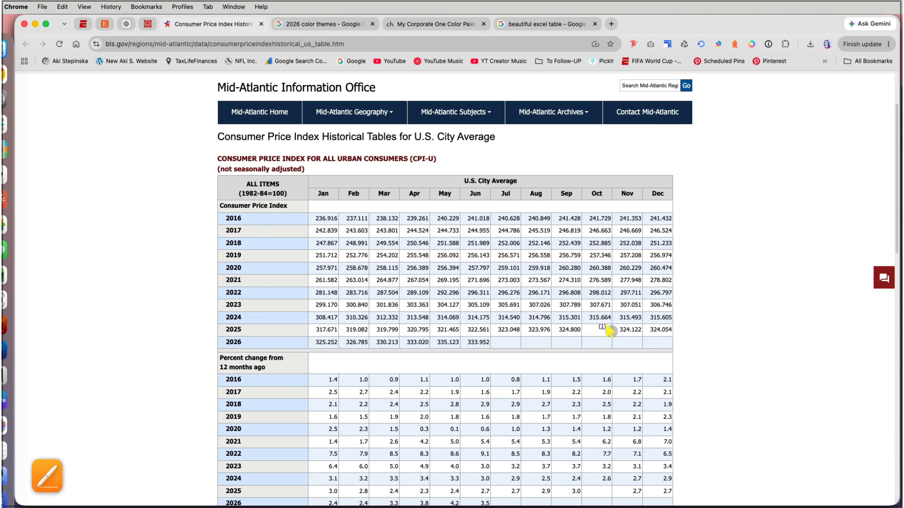
# Copy the Consumer Price Index table for 2016 to 2026 from the bls.gov page and paste it below the population table in Pages
pyautogui.moveTo(236, 184); pyautogui.dragTo(650, 341)
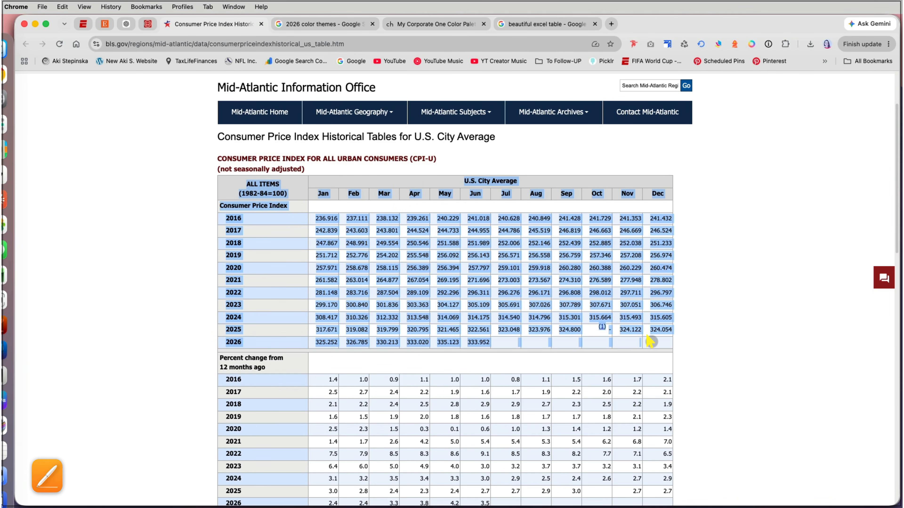
pyautogui.press('super+c')
pyautogui.click(5, 323)
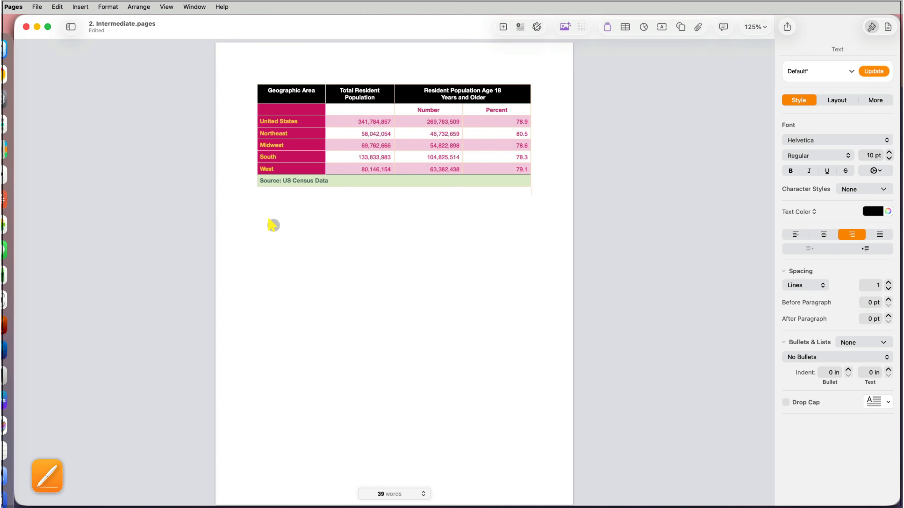
pyautogui.press('super+v')
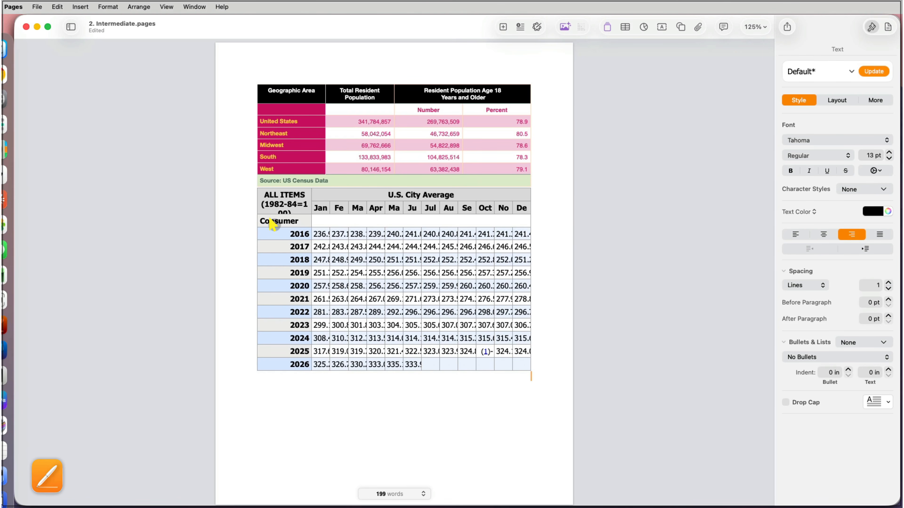
# Try to add a blank line between the population table and the pasted Consumer Price Index table
pyautogui.moveTo(247, 180); pyautogui.dragTo(247, 201)
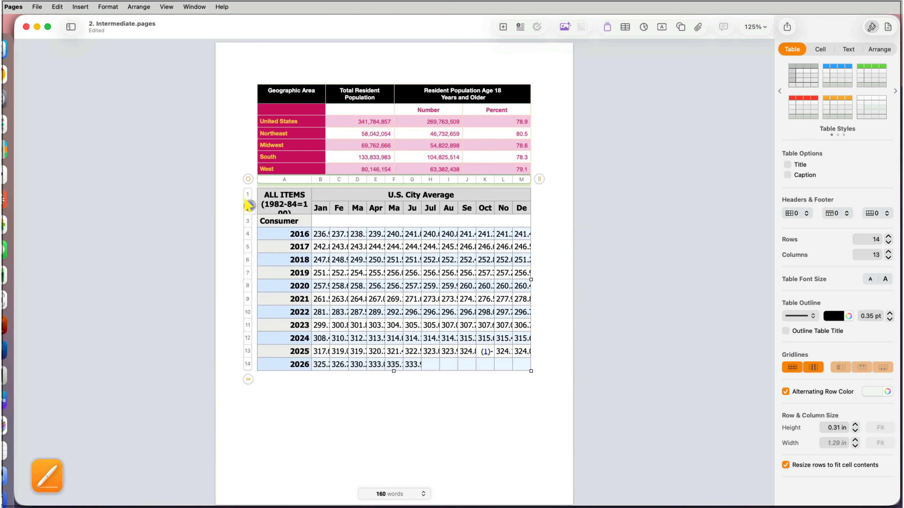
pyautogui.click(551, 169)
pyautogui.click(532, 172)
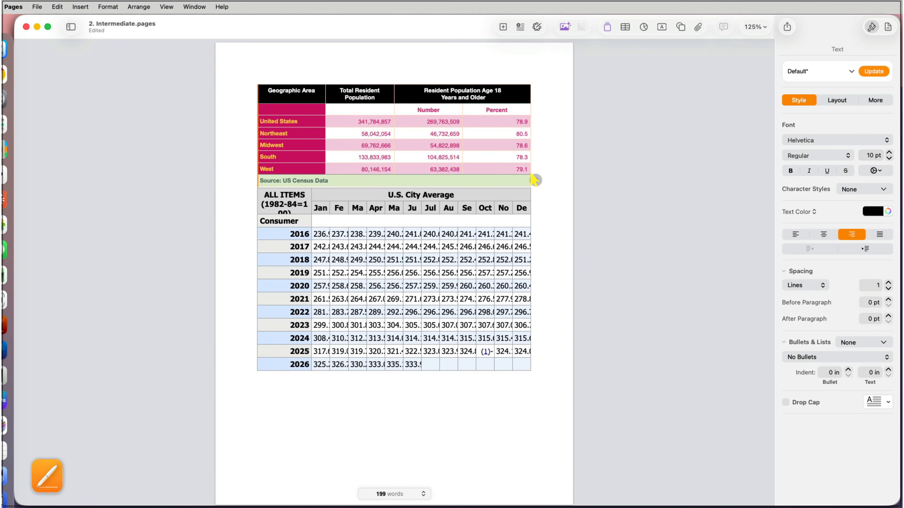
pyautogui.press('Return')
pyautogui.press('BackSpace')
# Set the text wrap of both the population table and the Consumer Price Index table to Above and Below
pyautogui.click(480, 216)
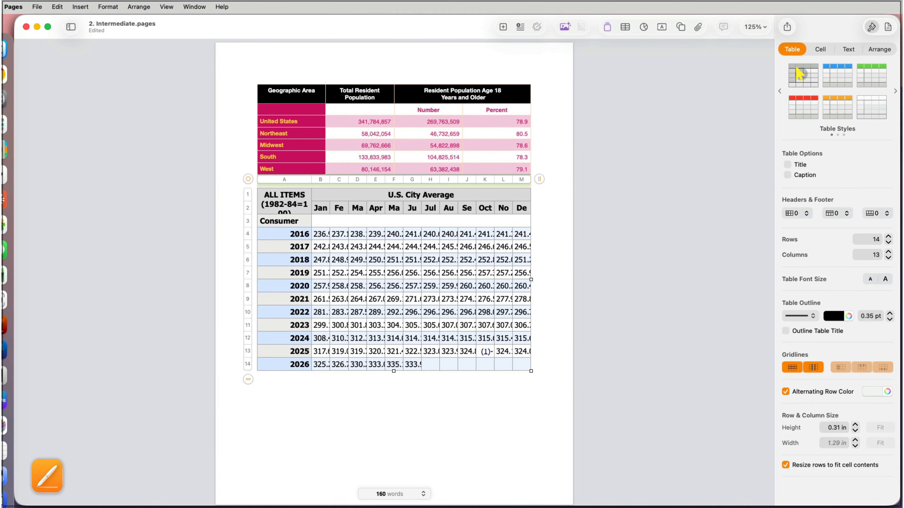
pyautogui.click(879, 49)
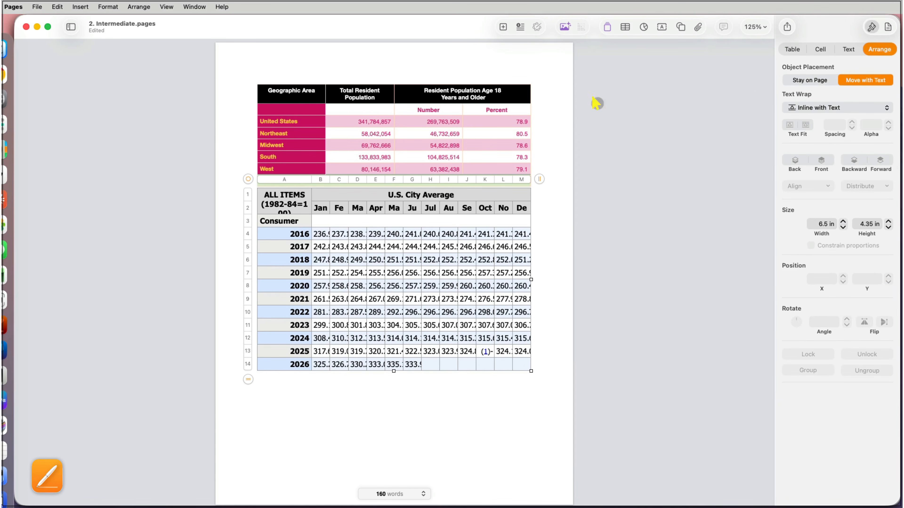
pyautogui.click(491, 123)
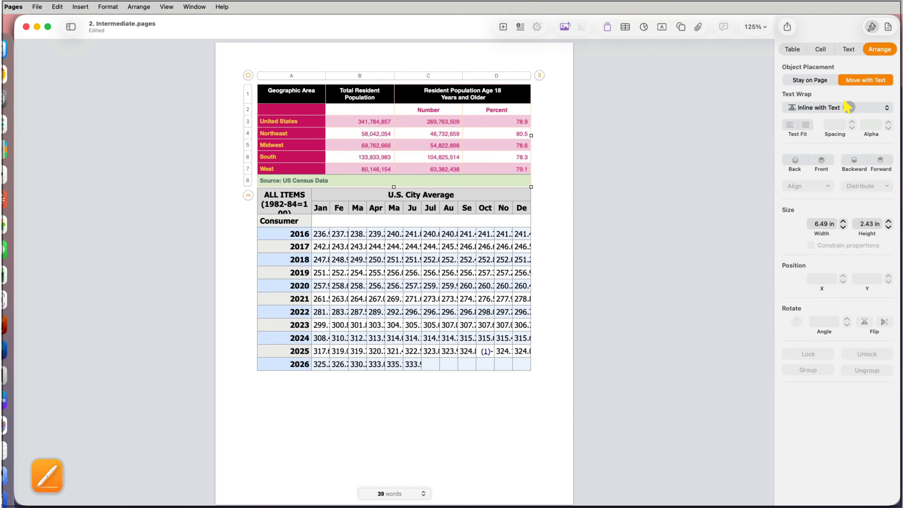
pyautogui.click(848, 107)
pyautogui.click(843, 95)
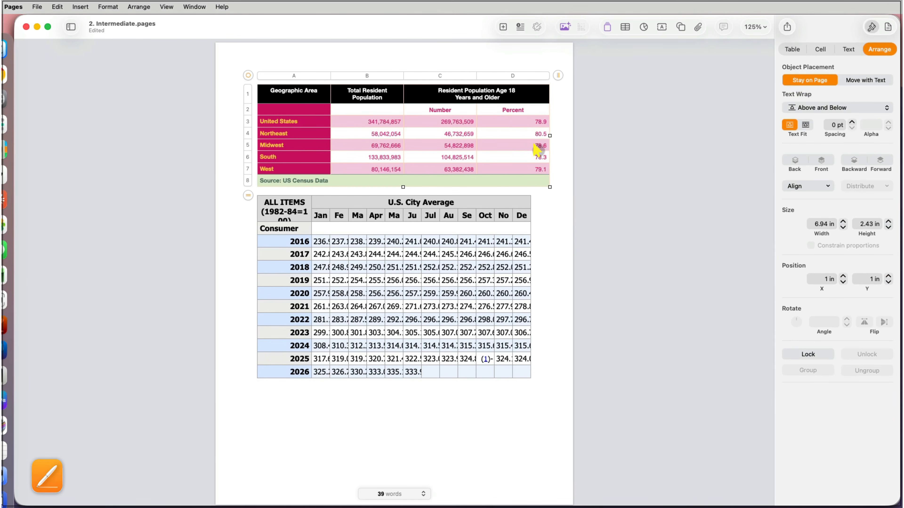
pyautogui.click(503, 196)
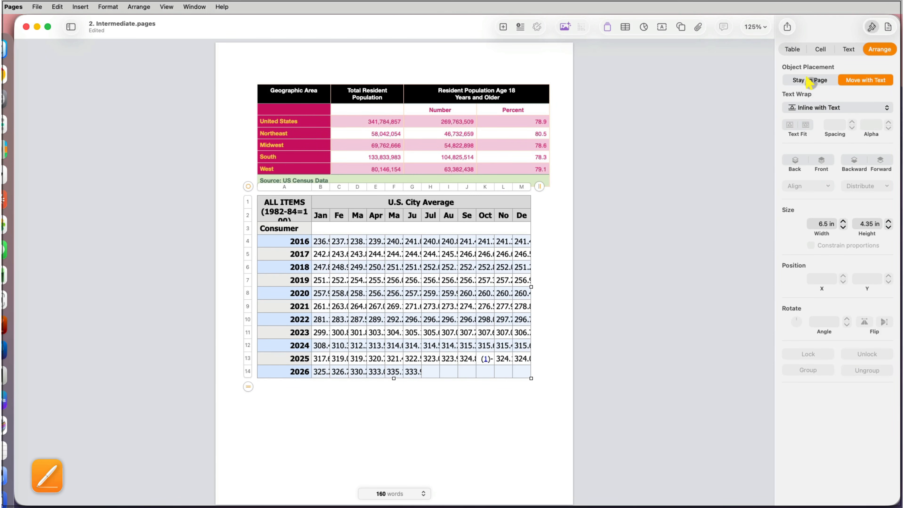
pyautogui.click(818, 108)
pyautogui.click(818, 95)
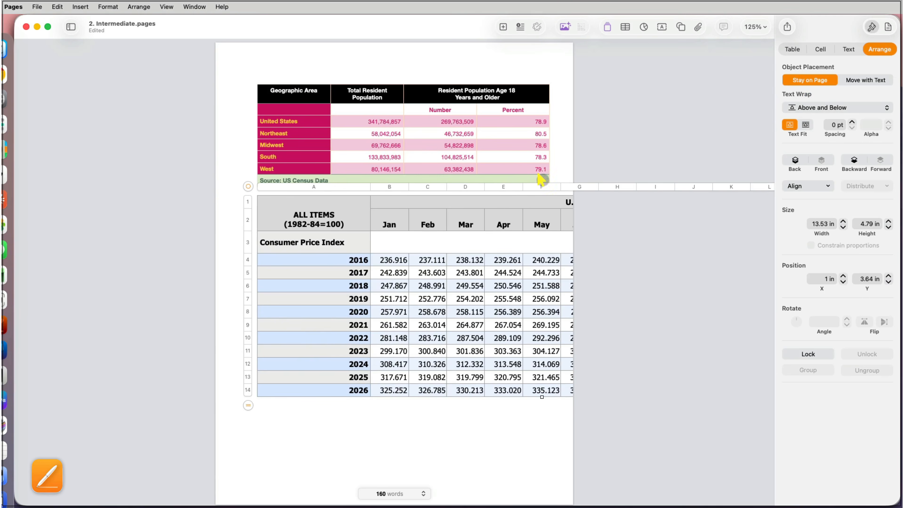
# Move the Consumer Price Index table down to leave a gap below the population table, and narrow it to fit the page
pyautogui.moveTo(249, 186); pyautogui.dragTo(243, 205)
pyautogui.click(302, 194)
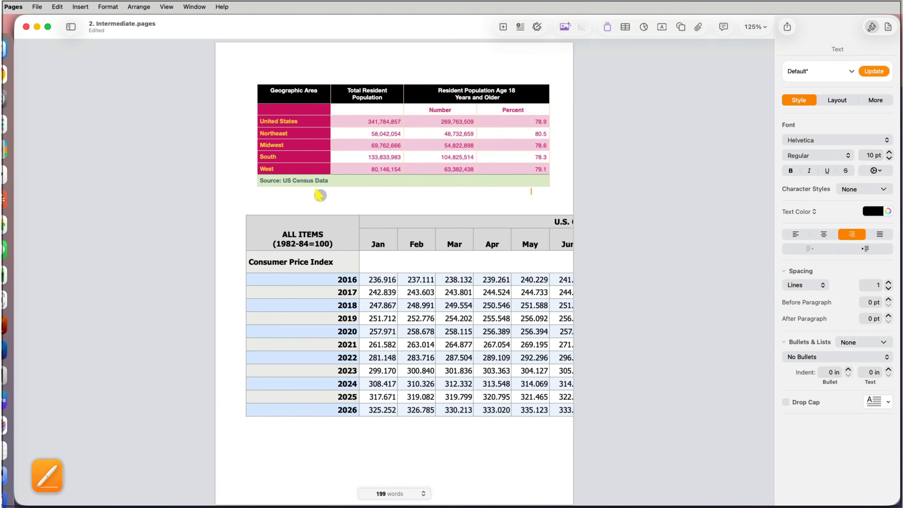
pyautogui.click(315, 262)
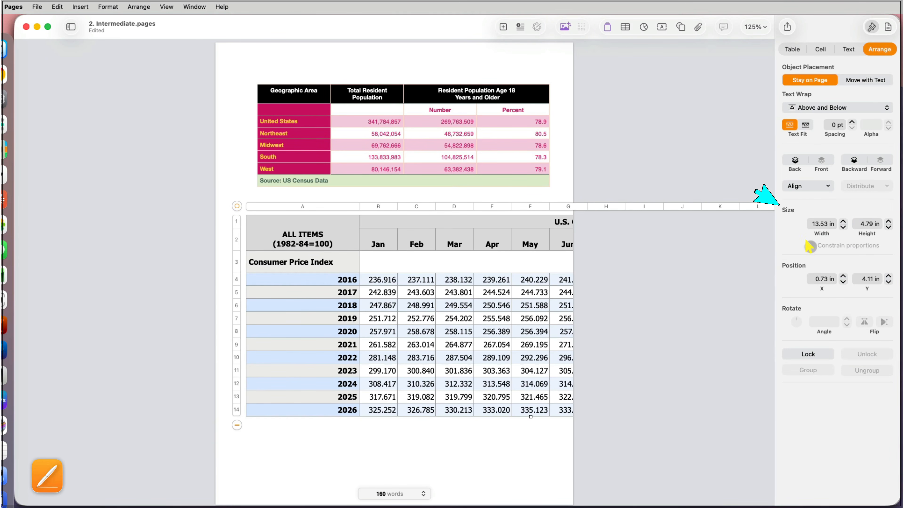
pyautogui.click(842, 228)
pyautogui.moveTo(841, 228); pyautogui.dragTo(841, 227)
pyautogui.click(529, 200)
# Turn the Consumer Price Index row into a merged bottom row reading "Consumer Price Index: (1982-84=100)", taking the bracketed text from the ALL ITEMS cell
pyautogui.click(256, 259)
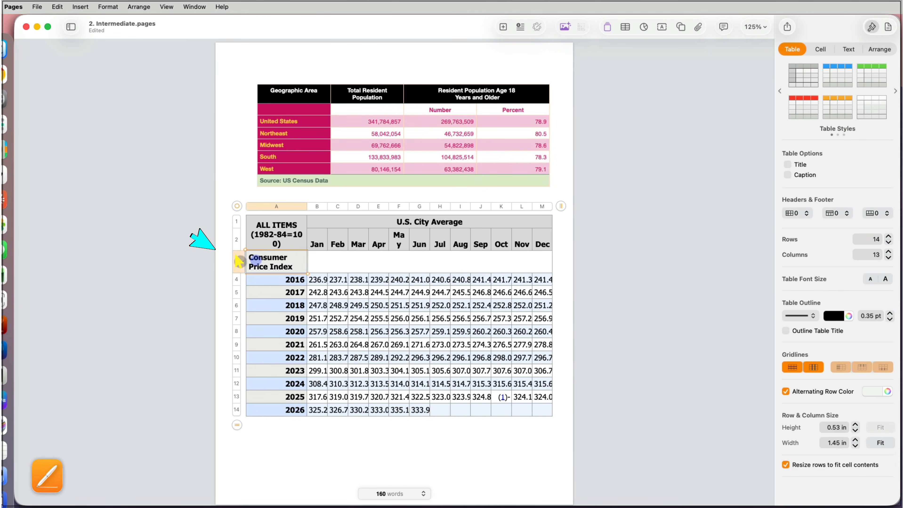
pyautogui.moveTo(237, 263); pyautogui.dragTo(238, 413)
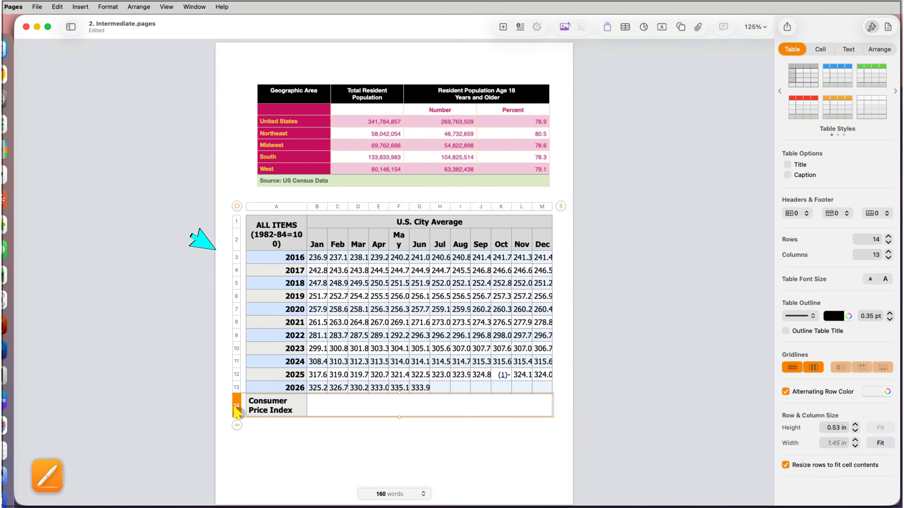
pyautogui.click(281, 242)
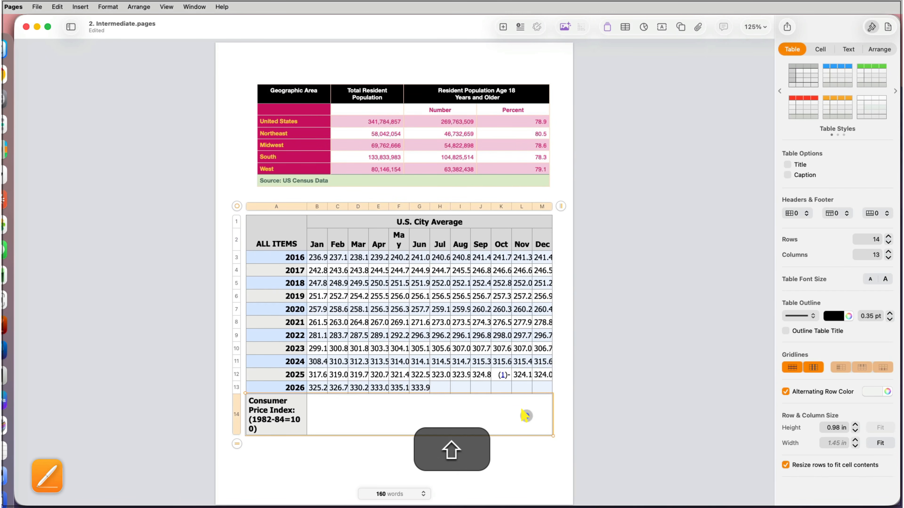
pyautogui.rightClick(526, 415)
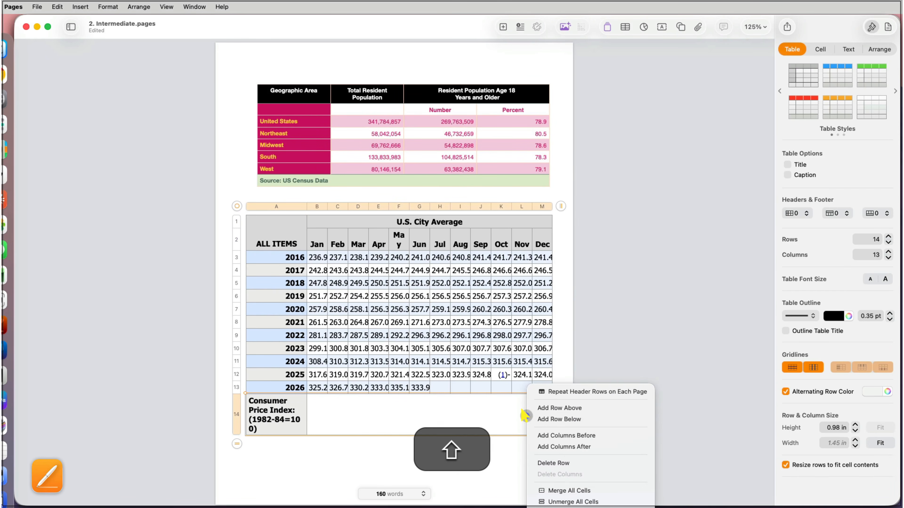
pyautogui.click(569, 490)
# Apply the green custom style to the Consumer Price Index table with one header column, two header rows and one footer row
pyautogui.click(805, 103)
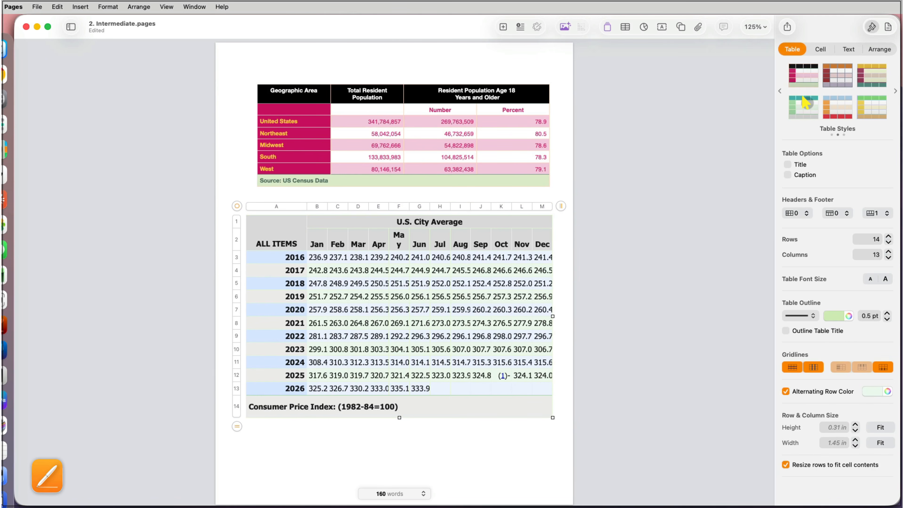
pyautogui.click(806, 213)
pyautogui.click(802, 213)
pyautogui.click(845, 213)
pyautogui.click(828, 224)
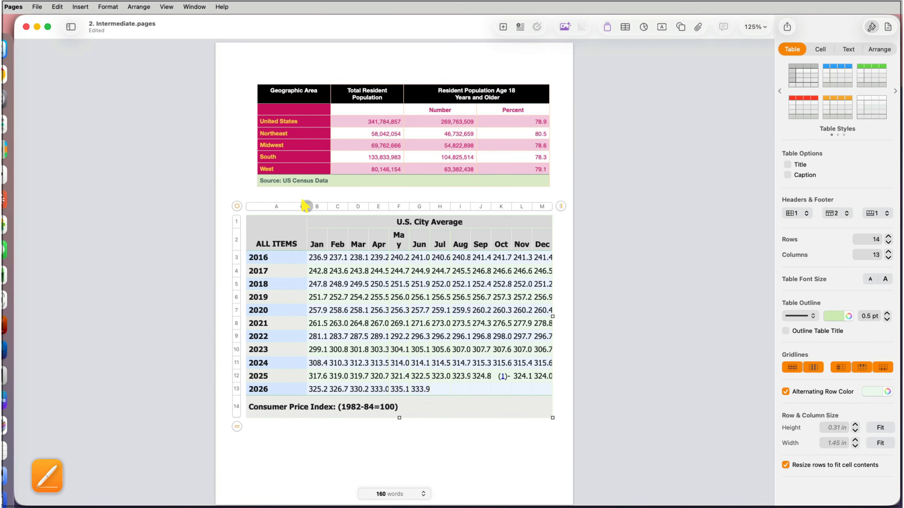
# Narrow the ALL ITEMS column and reduce the font size of the whole Consumer Price Index table
pyautogui.moveTo(307, 206); pyautogui.dragTo(251, 206)
pyautogui.click(870, 279)
pyautogui.click(870, 279)
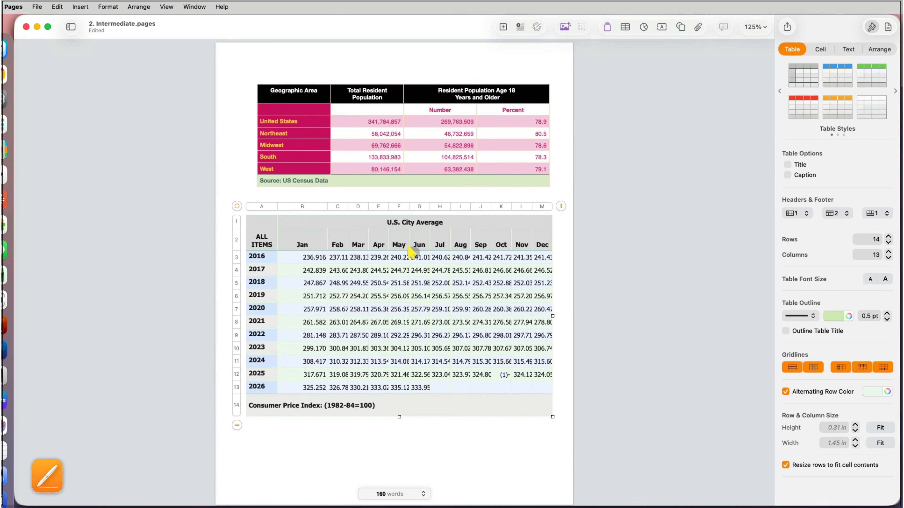
# Distribute the Consumer Price Index table's columns evenly and reduce the font size until the monthly values fit their cells
pyautogui.rightClick(239, 206)
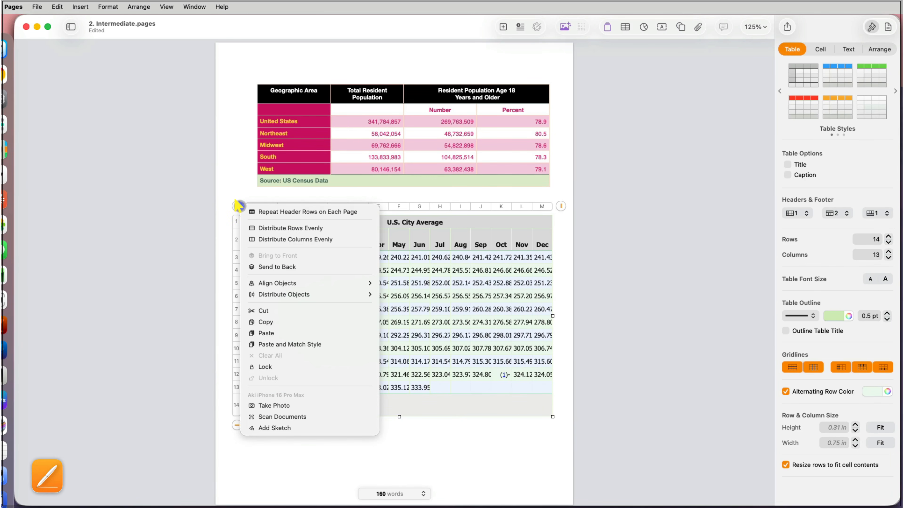
pyautogui.click(257, 238)
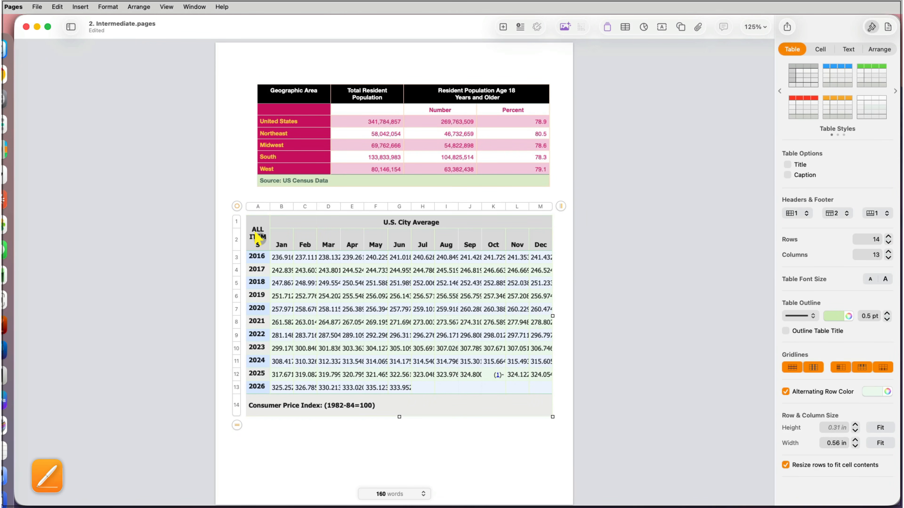
pyautogui.click(277, 257)
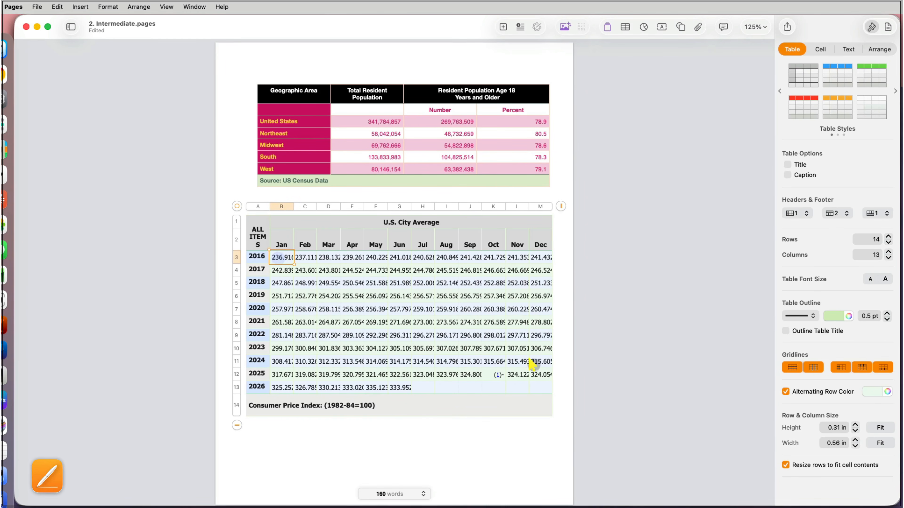
pyautogui.keyDown('shift'); pyautogui.click(541, 386); pyautogui.keyUp('shift')
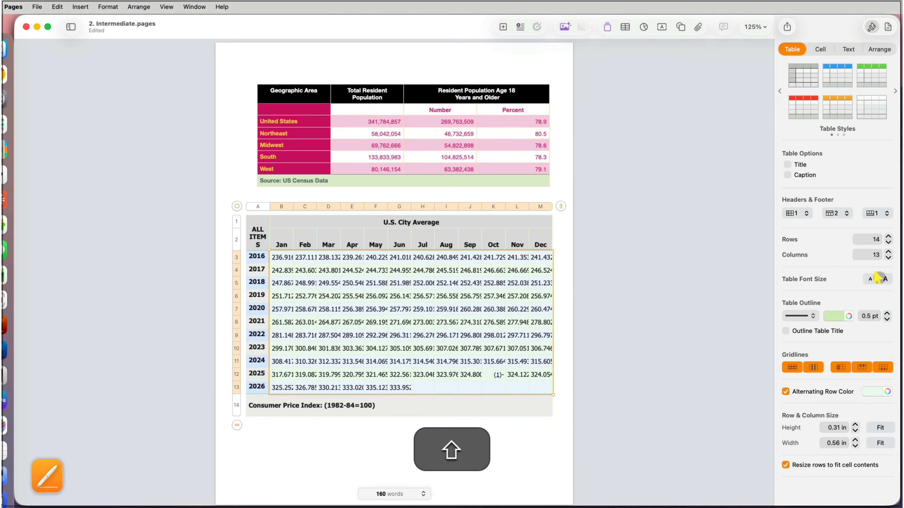
pyautogui.click(869, 279)
pyautogui.click(867, 279)
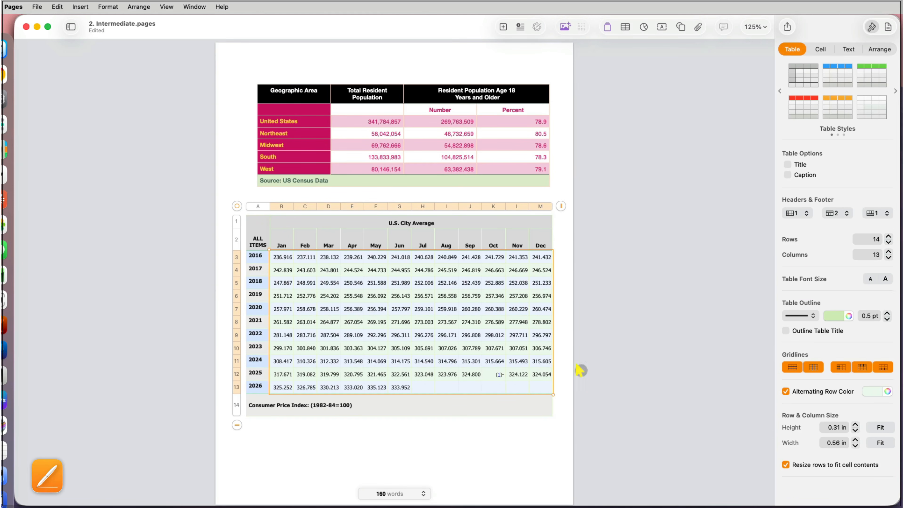
# Fit the heights of the month header row and the footer row to their contents in the Consumer Price Index table
pyautogui.click(499, 425)
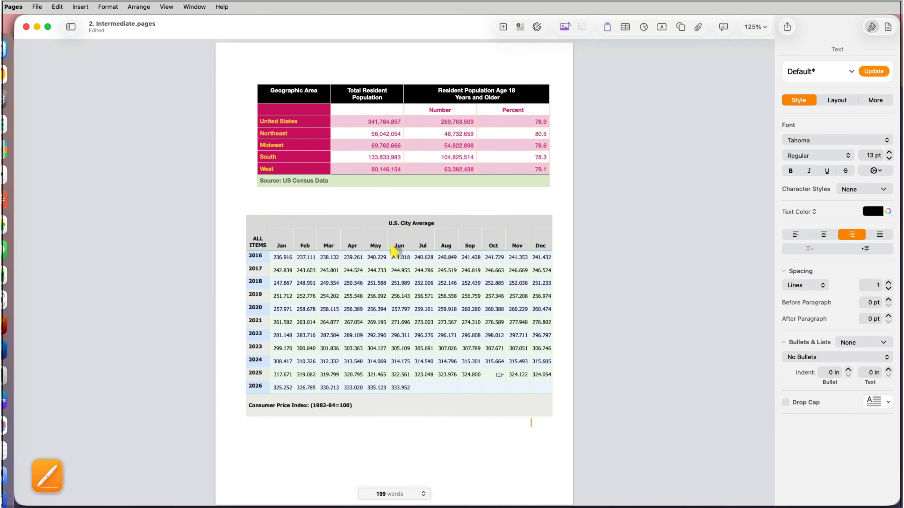
pyautogui.click(290, 246)
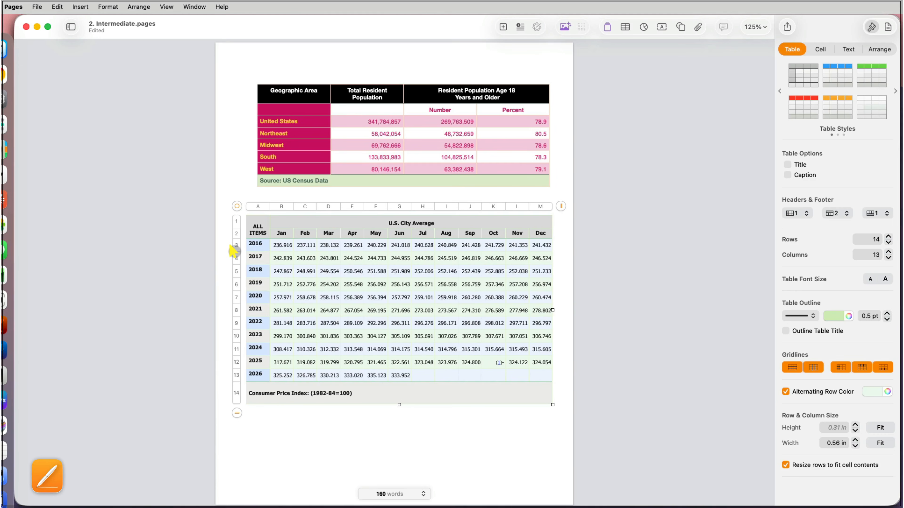
pyautogui.doubleClick(237, 404)
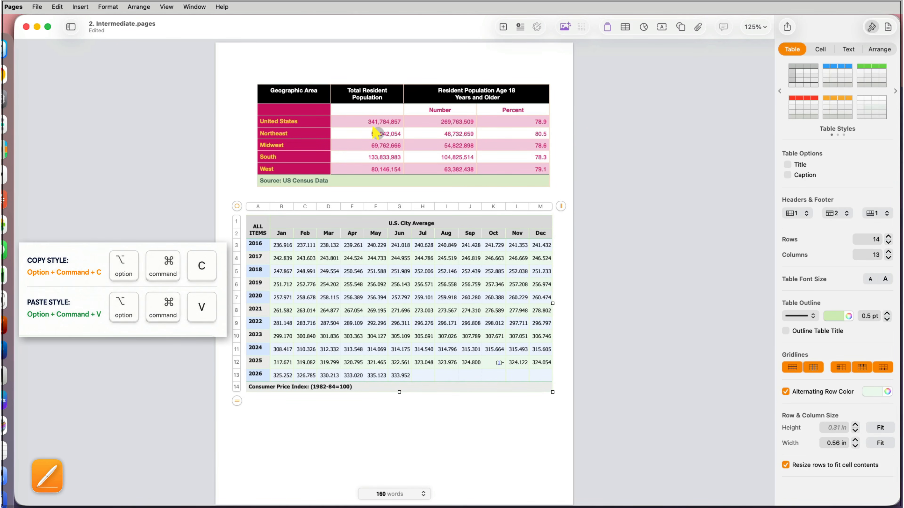
# Copy the style of the Northeast total population cell and paste it onto the 2016 monthly values from Jan to Dec
pyautogui.click(376, 134)
pyautogui.click(376, 134)
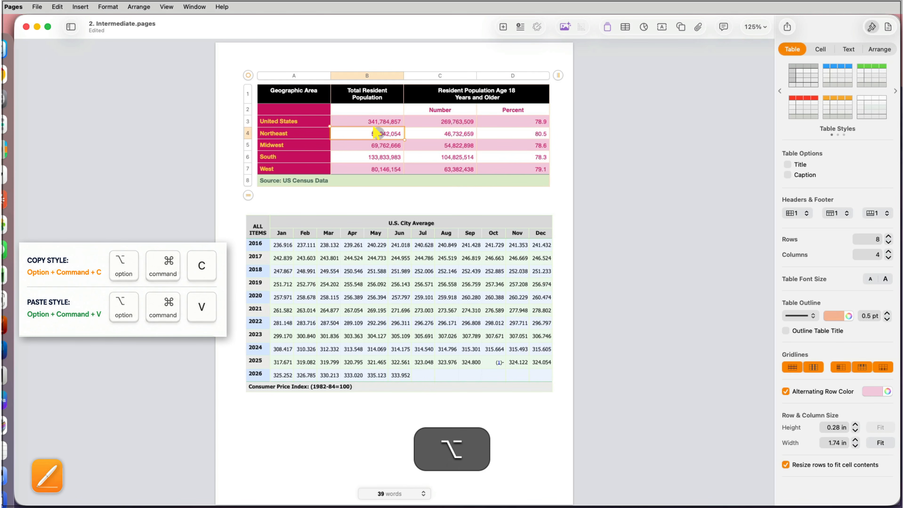
pyautogui.press('alt+super+c')
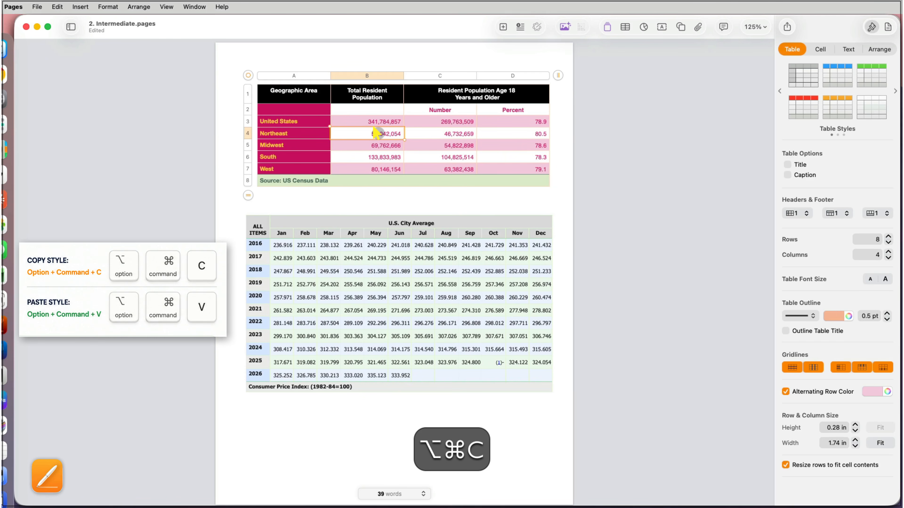
pyautogui.click(292, 245)
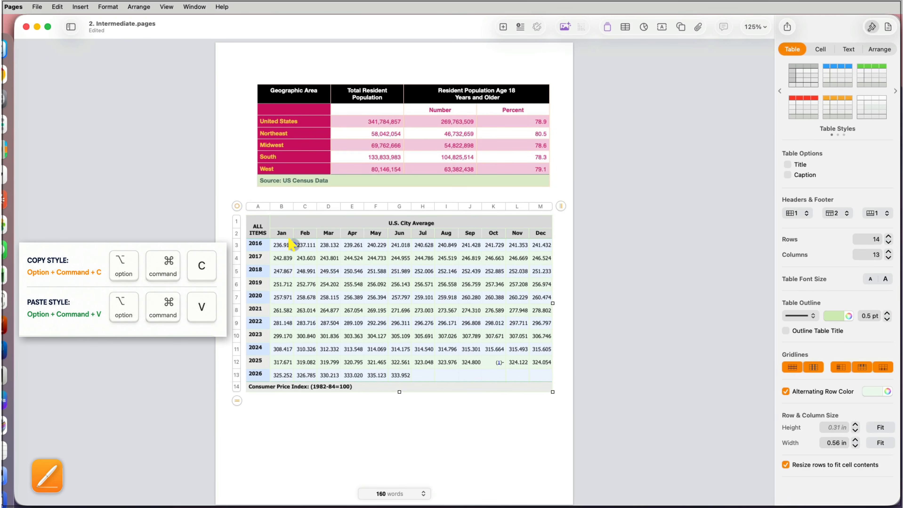
pyautogui.click(286, 245)
pyautogui.keyDown('shift'); pyautogui.click(535, 246); pyautogui.keyUp('shift')
pyautogui.press('alt+super+v')
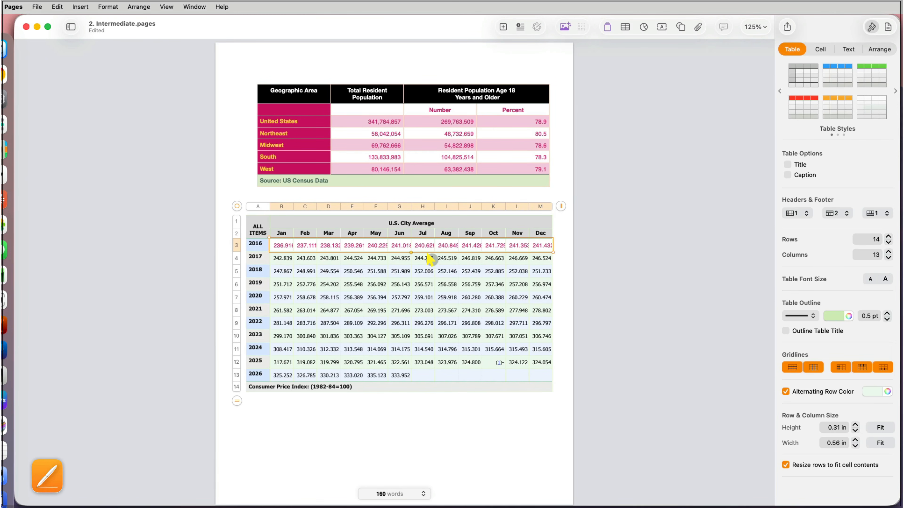
# Copy the style of the 2016 values and paste it onto the monthly values for 2017 through 2026
pyautogui.press('alt+super+c')
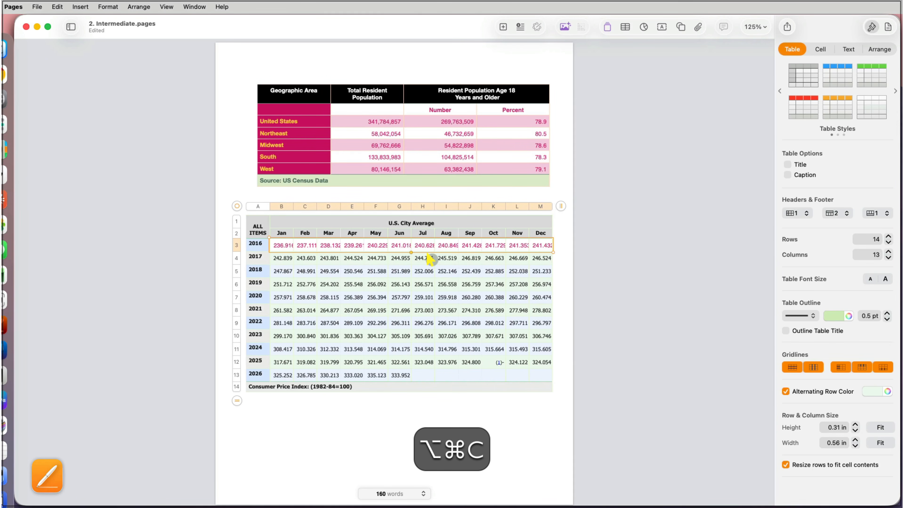
pyautogui.click(284, 257)
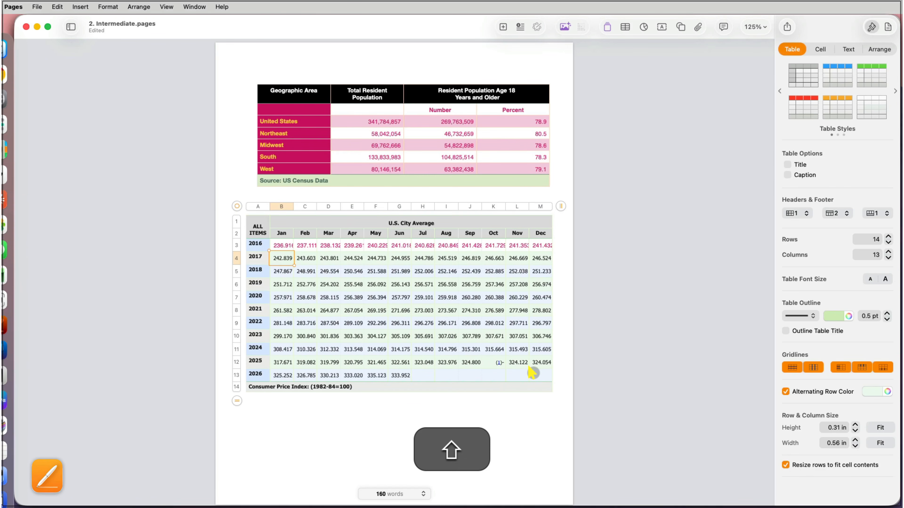
pyautogui.keyDown('shift'); pyautogui.click(533, 372); pyautogui.keyUp('shift')
pyautogui.press('alt+super+v')
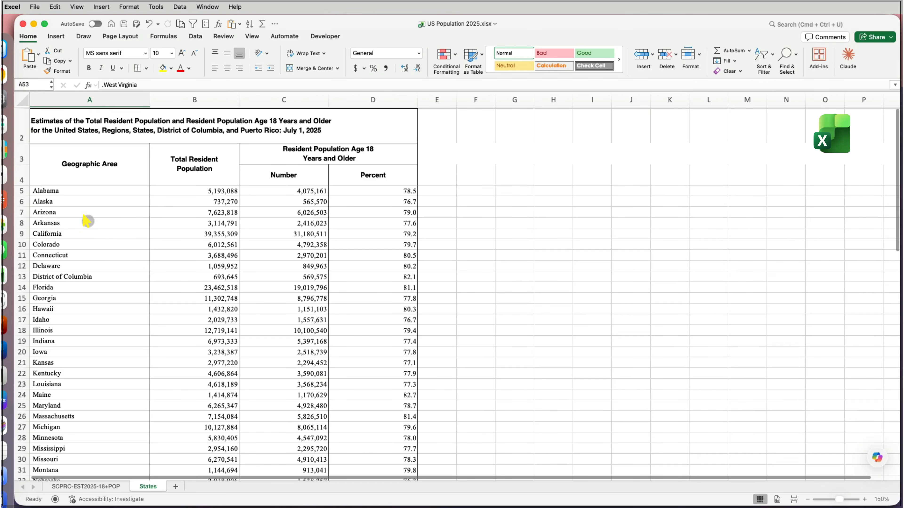
# Copy the Geographic Area and Total Resident Population columns from the States sheet in Excel and paste them below the Consumer Price Index table in Pages
pyautogui.moveTo(70, 162); pyautogui.dragTo(189, 457)
pyautogui.press('super+c')
pyautogui.press('super+Tab')
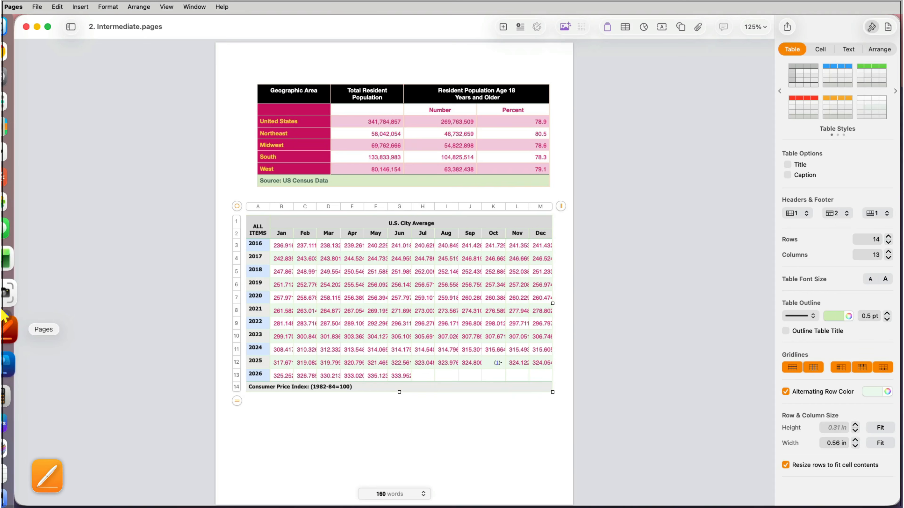
pyautogui.press('super+v')
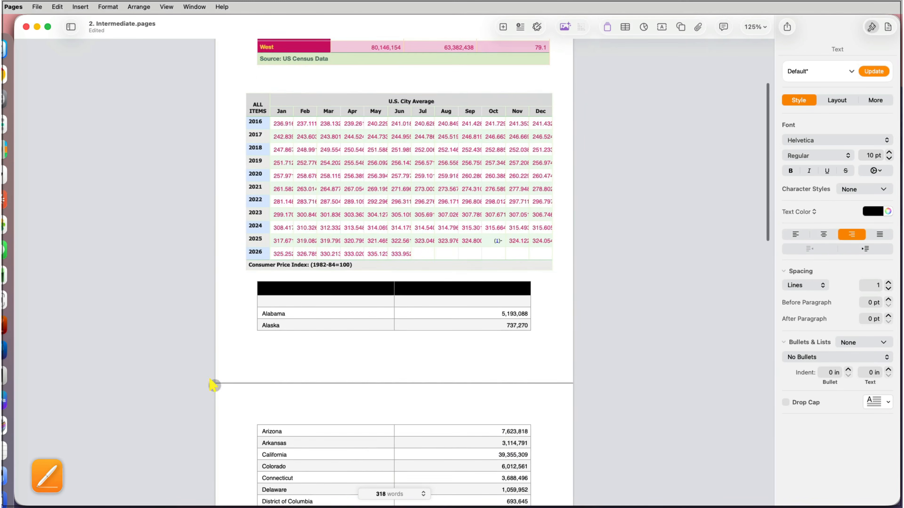
# Make the header row text of the pasted states table white and center it vertically in its cells
pyautogui.click(848, 49)
pyautogui.click(871, 210)
pyautogui.click(830, 268)
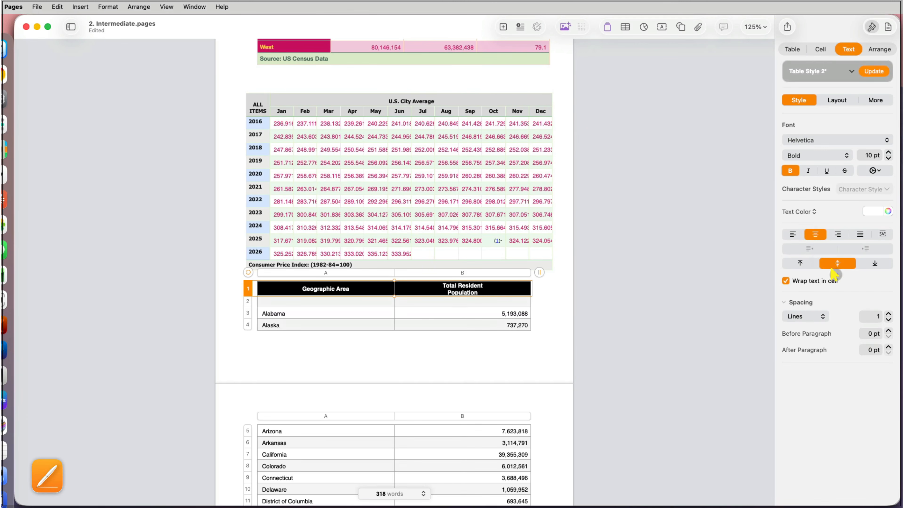
# Fit the width of the states table's Geographic Area column to its contents
pyautogui.click(548, 319)
pyautogui.scroll(2, 537, 319)
pyautogui.click(262, 324)
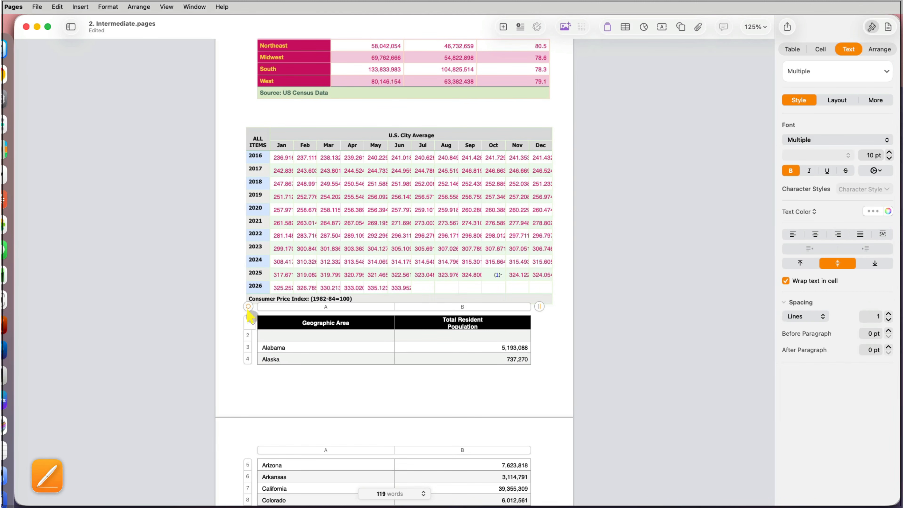
pyautogui.doubleClick(392, 306)
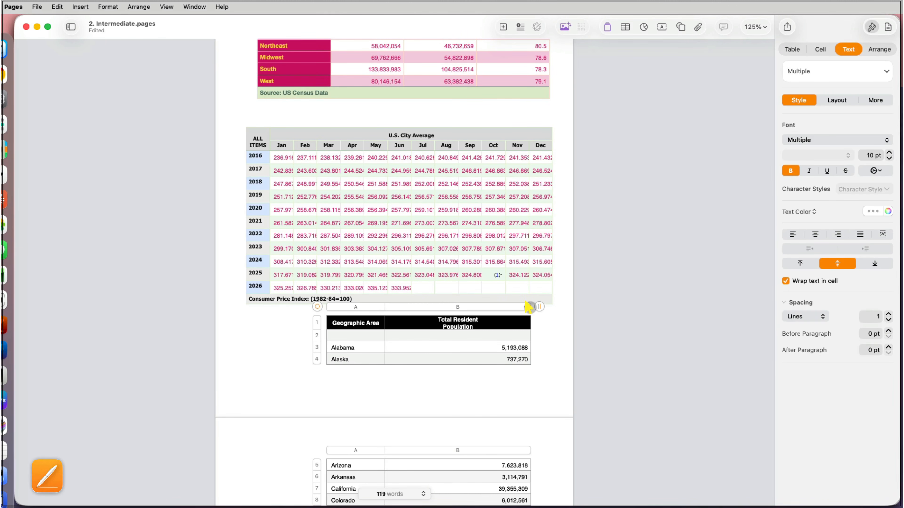
# Fit the Total Resident Population column to its contents and push the states table onto the second page with blank lines
pyautogui.doubleClick(529, 306)
pyautogui.click(392, 344)
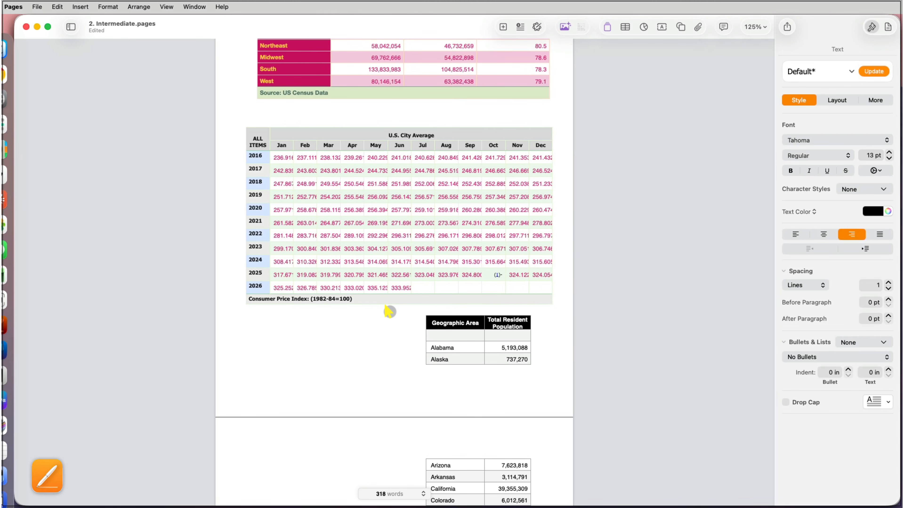
pyautogui.press('Return')
pyautogui.press('Return')
pyautogui.press('Return')
pyautogui.scroll(-10, 394, 271)
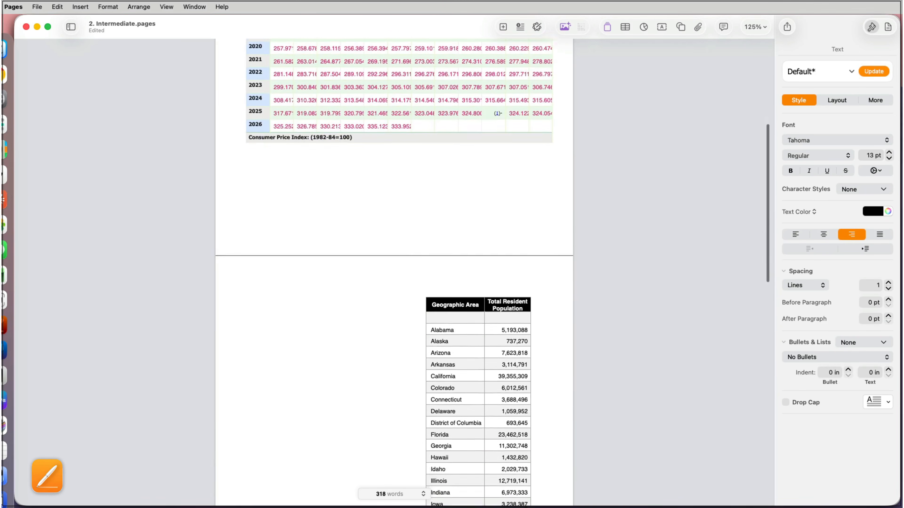
# Show the page thumbnails and switch the document to the Two Pages view
pyautogui.click(70, 26)
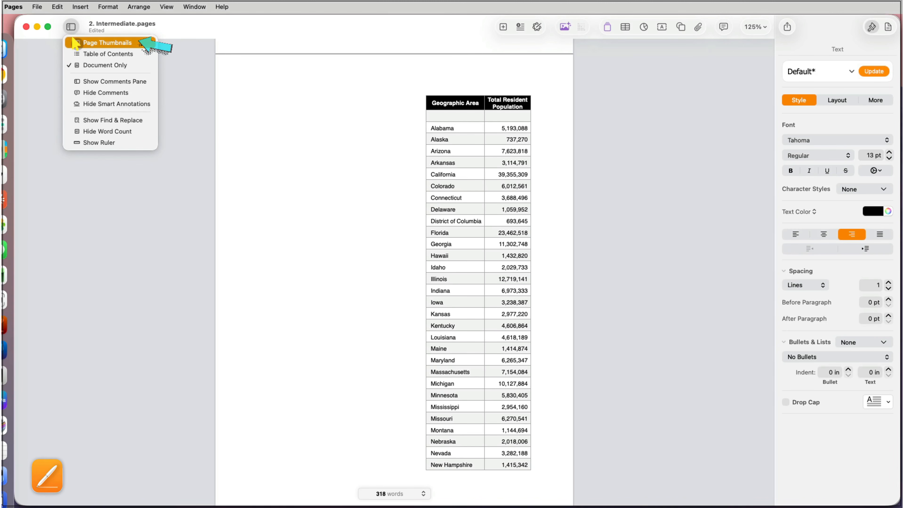
pyautogui.click(76, 43)
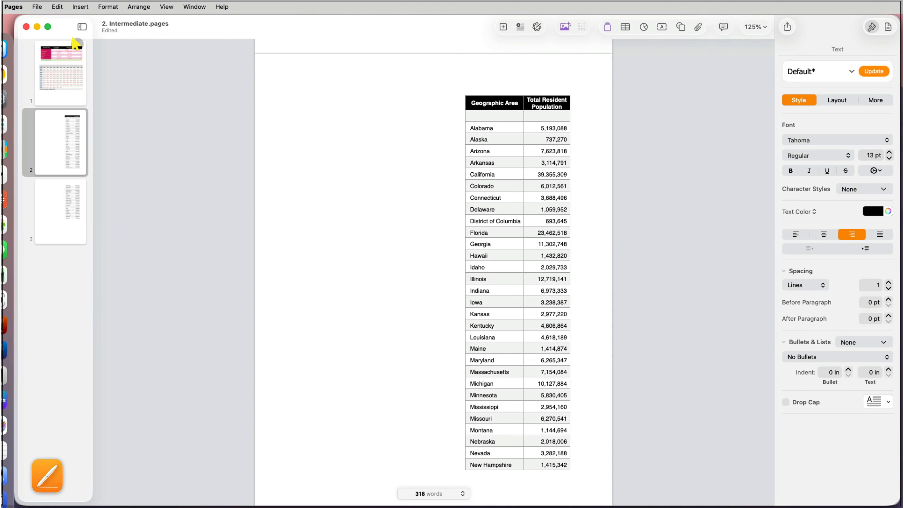
pyautogui.click(761, 28)
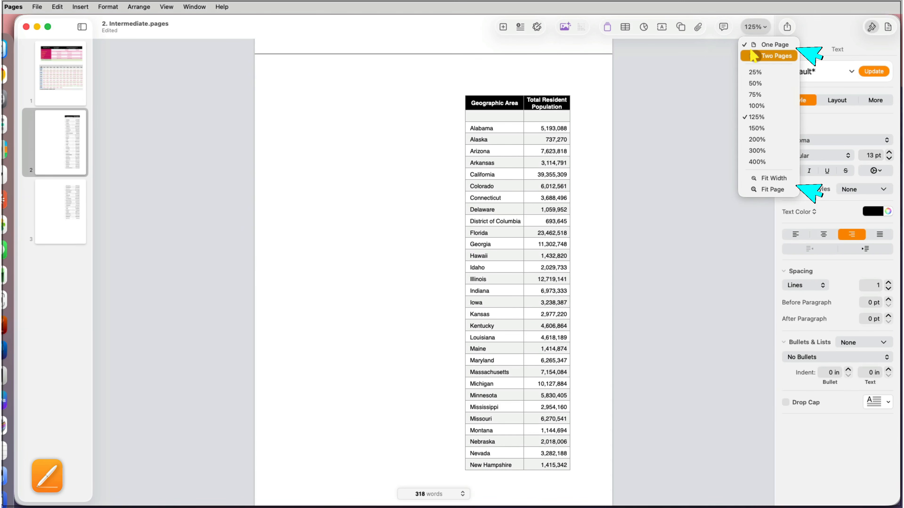
pyautogui.click(755, 55)
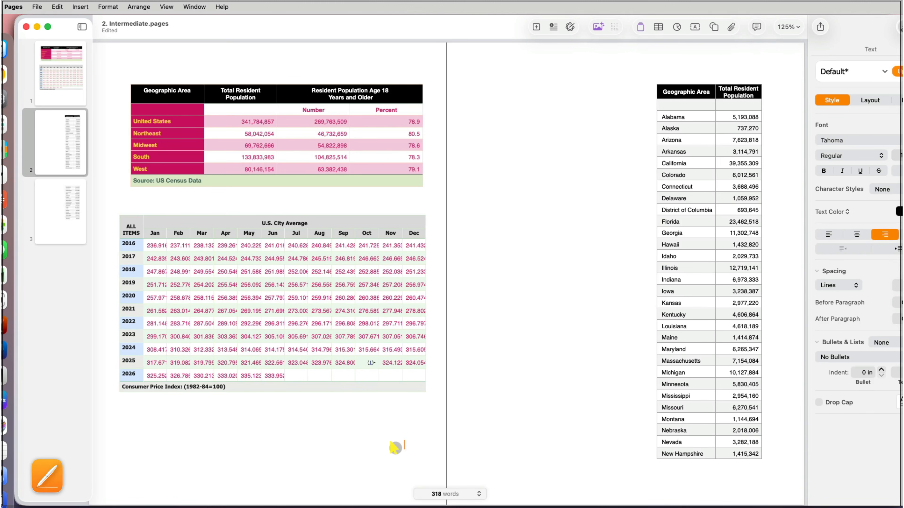
# Insert blank lines above the states table until it starts on page 3
pyautogui.press('Return')
pyautogui.press('Return')
pyautogui.press('Return')
pyautogui.press('Return')
pyautogui.press('Return')
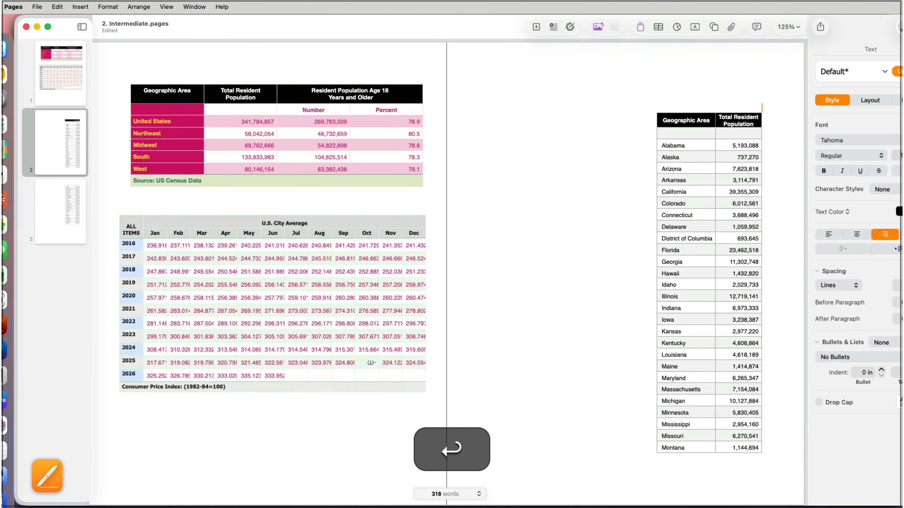
pyautogui.press('Return')
pyautogui.press('Return')
pyautogui.press('Return')
pyautogui.press('Return')
pyautogui.press('Return')
pyautogui.press('Return')
pyautogui.press('Return')
pyautogui.press('Return')
pyautogui.press('Return')
pyautogui.press('Return')
pyautogui.press('Return')
pyautogui.press('Return')
pyautogui.press('Return')
pyautogui.press('Return')
pyautogui.press('Return')
pyautogui.press('Return')
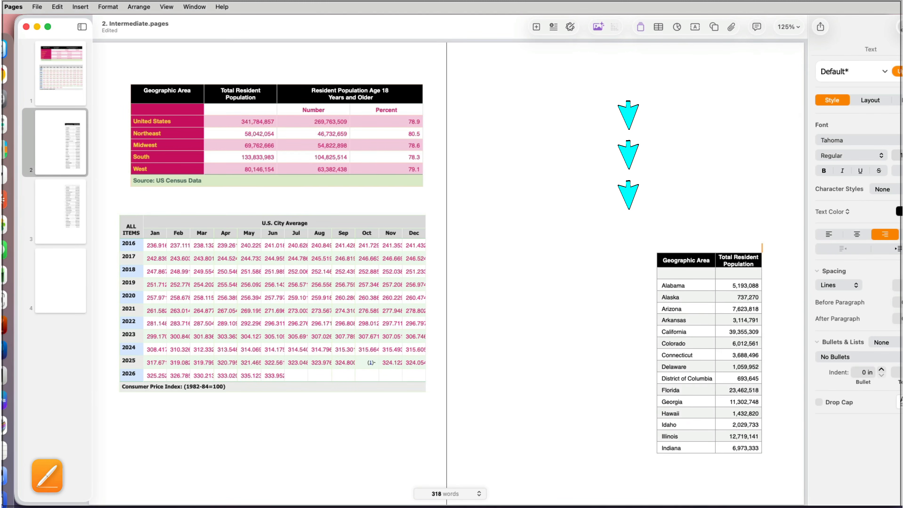
pyautogui.press('Return')
pyautogui.press('Return')
pyautogui.press('Return')
pyautogui.press('Return')
pyautogui.press('Return')
pyautogui.press('Return')
pyautogui.press('Return')
pyautogui.press('Return')
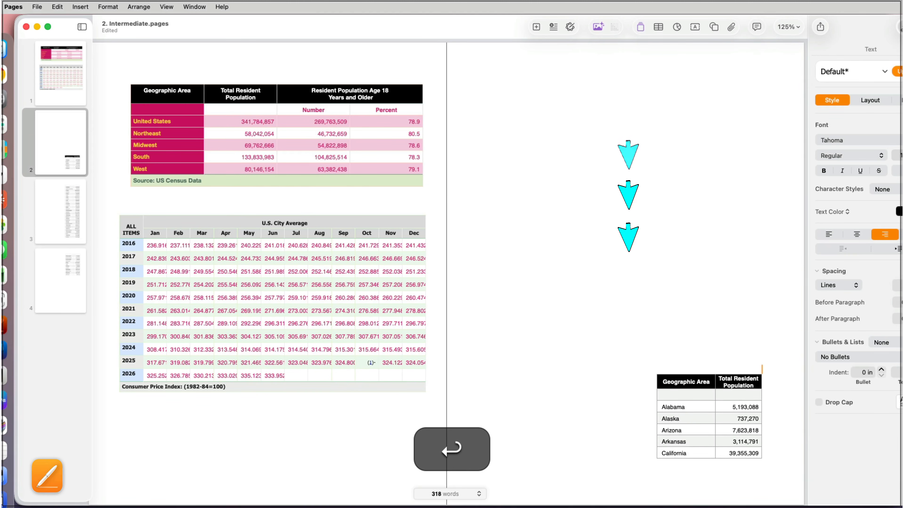
pyautogui.press('Return')
pyautogui.press('Return')
pyautogui.press('Return')
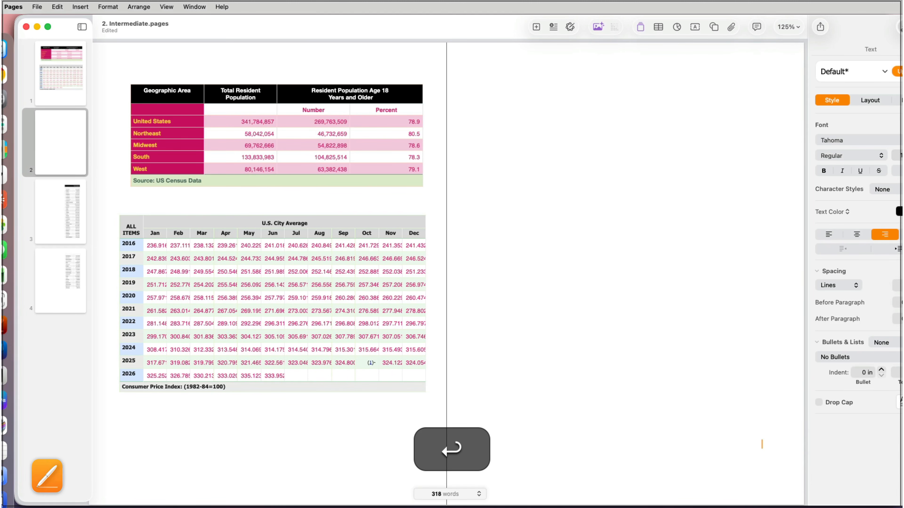
# Convert the first row of the states table to a header row and repeat the header rows on each page
pyautogui.scroll(-15, 390, 424)
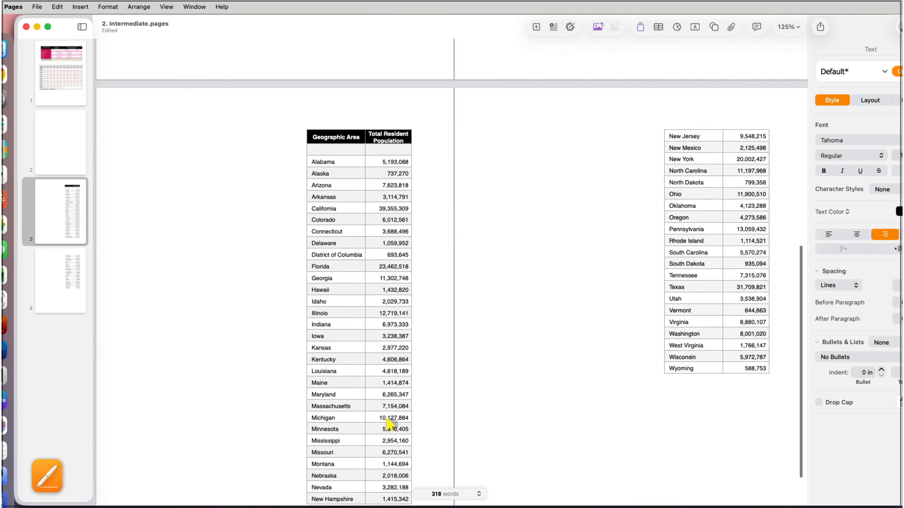
pyautogui.click(391, 424)
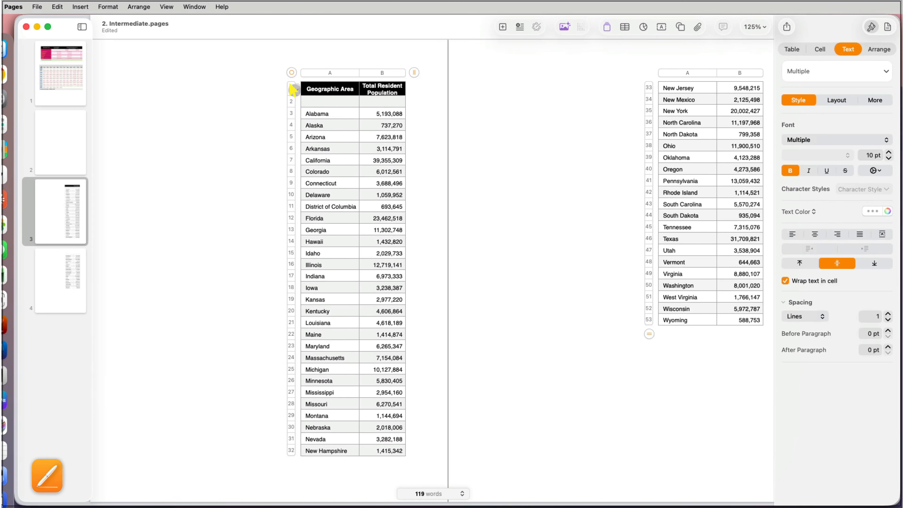
pyautogui.rightClick(294, 86)
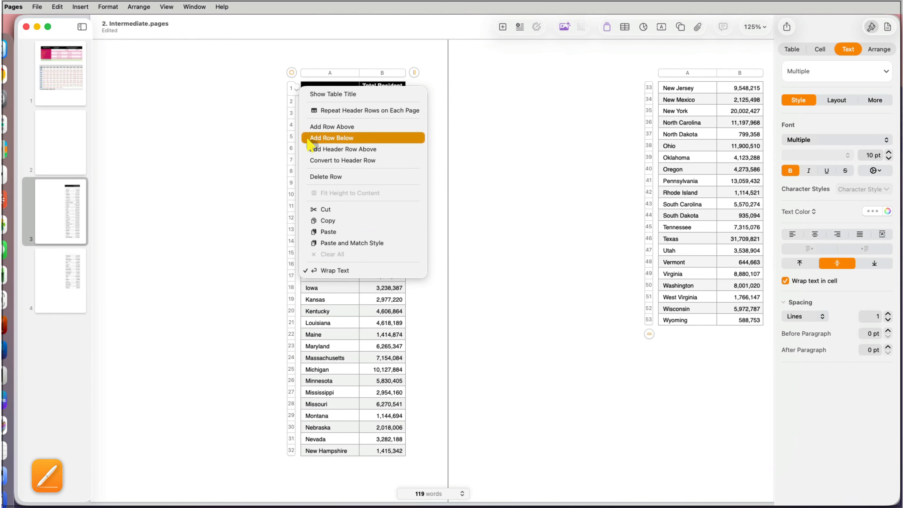
pyautogui.click(314, 160)
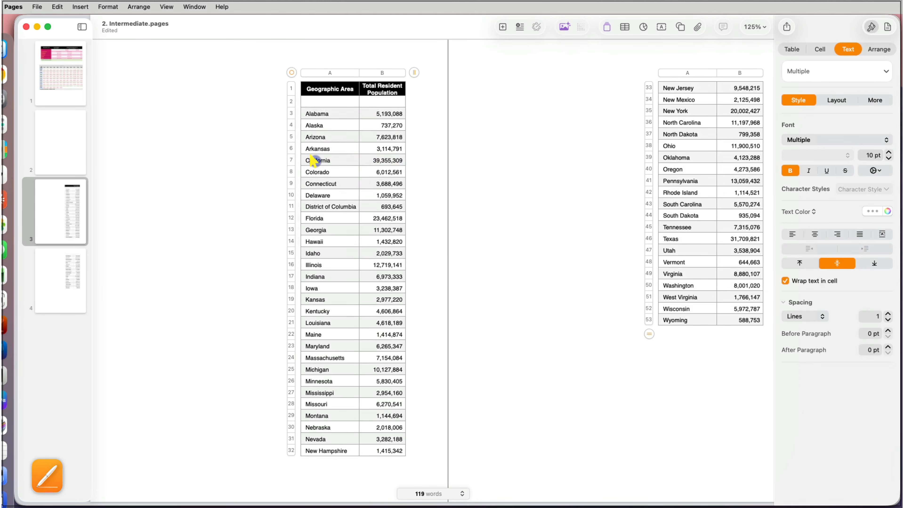
pyautogui.rightClick(295, 88)
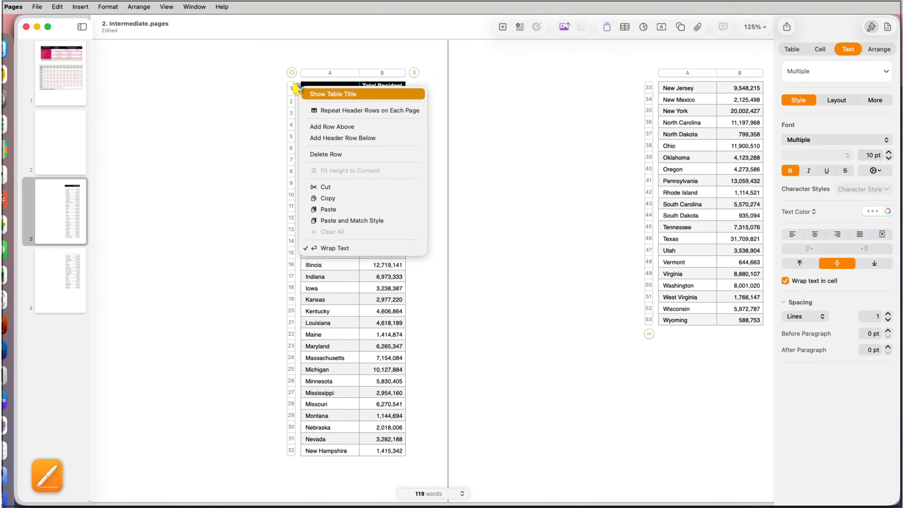
pyautogui.click(312, 112)
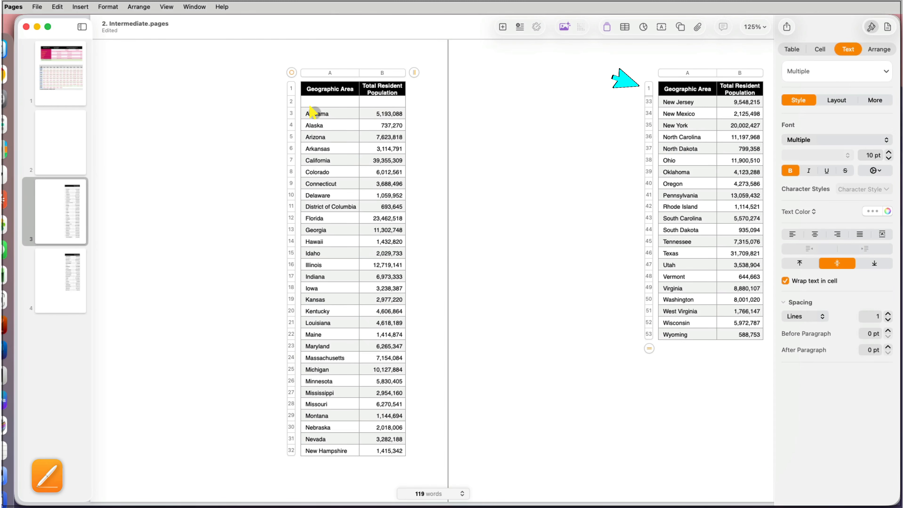
pyautogui.click(499, 127)
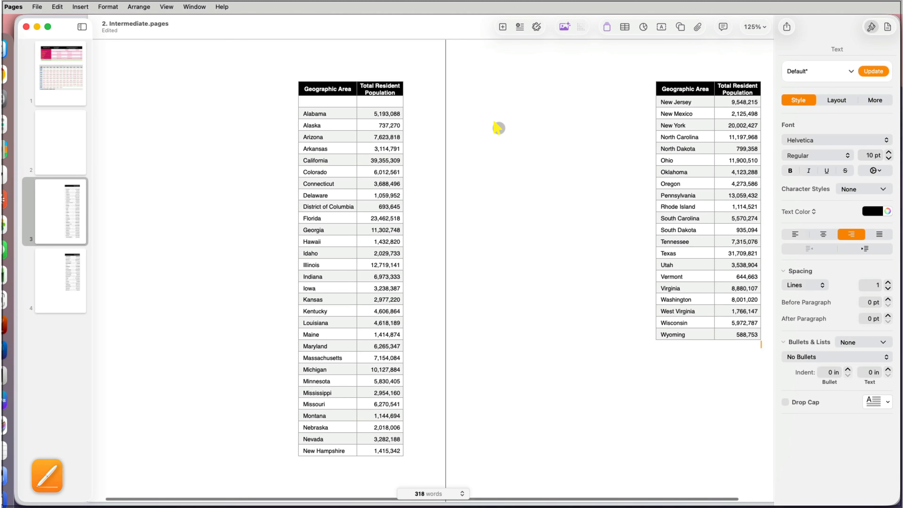
# Try centering the text of the whole states table horizontally, and settle on left alignment
pyautogui.click(340, 83)
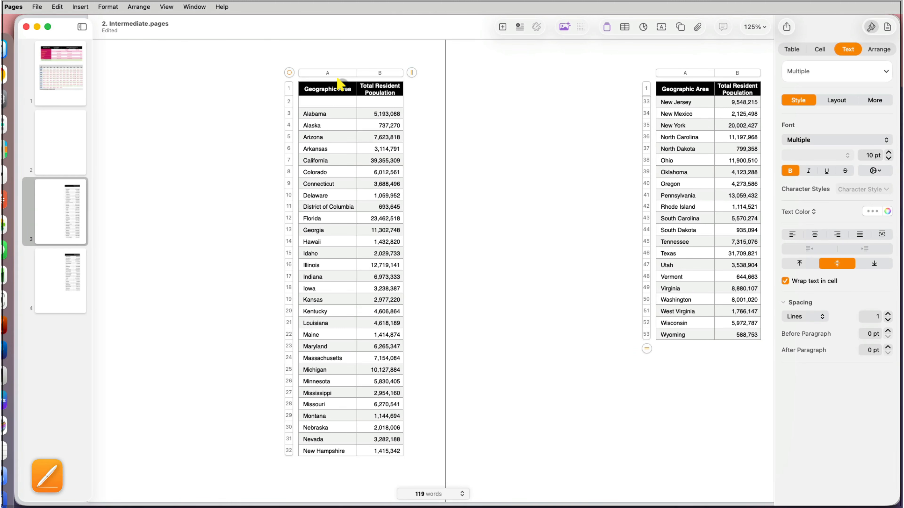
pyautogui.click(815, 233)
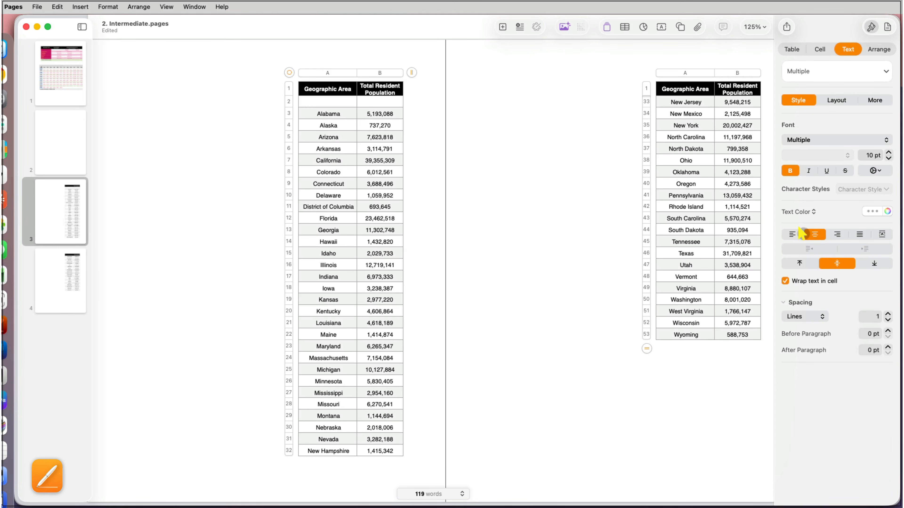
pyautogui.click(793, 234)
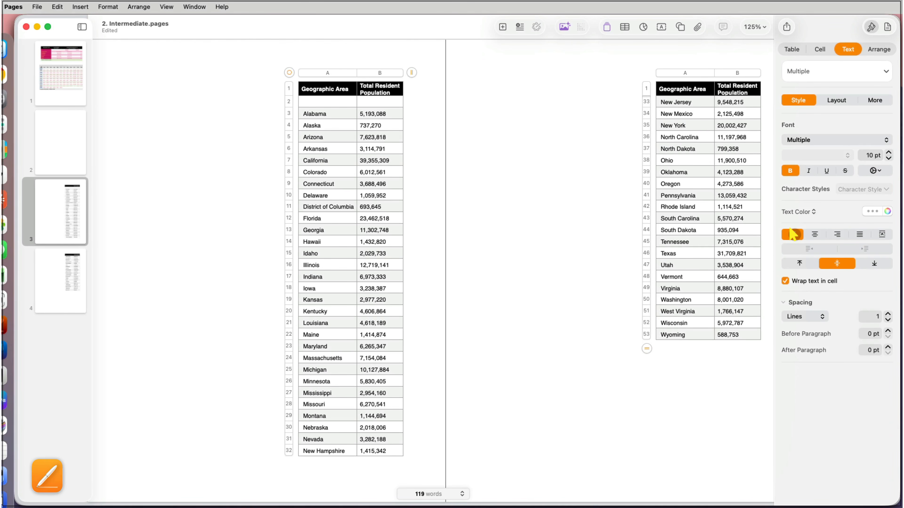
pyautogui.click(573, 217)
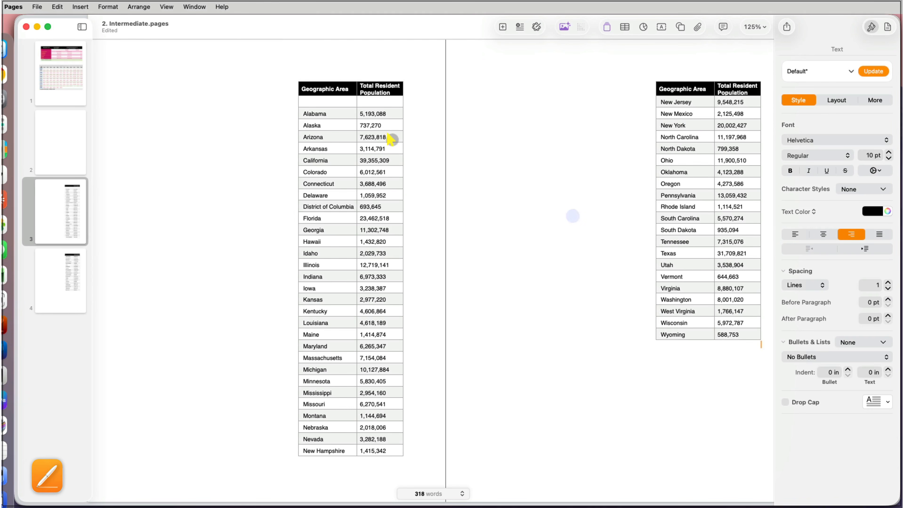
# Set the states table's placement to Stay on Page and its horizontal position to 2.76 in
pyautogui.click(313, 89)
pyautogui.click(869, 48)
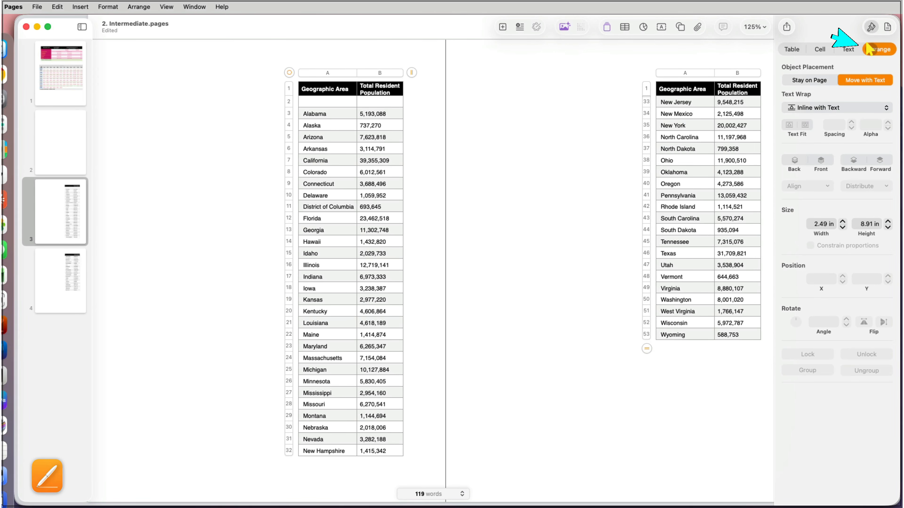
pyautogui.click(820, 79)
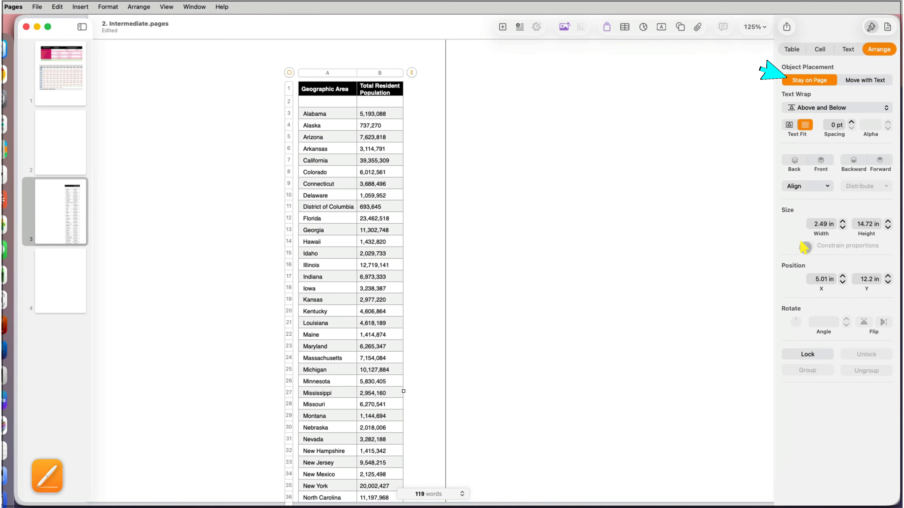
pyautogui.click(843, 282)
pyautogui.click(842, 282)
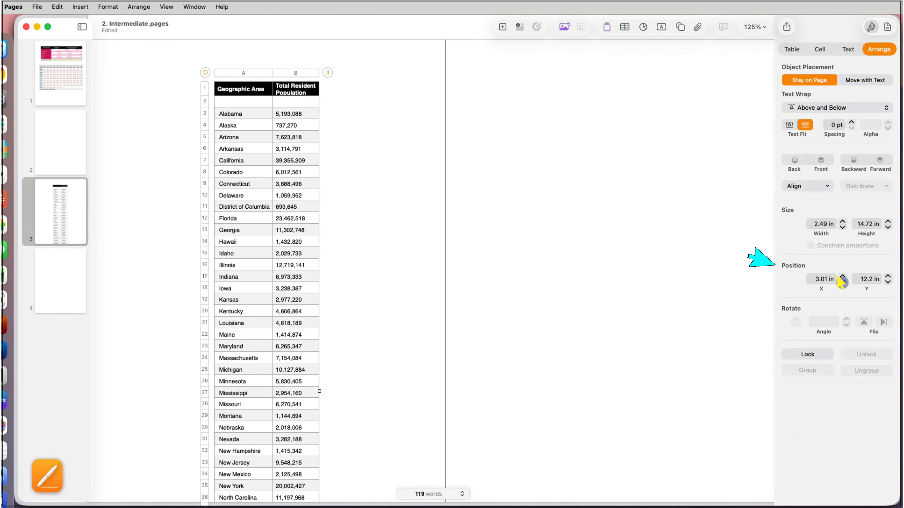
pyautogui.click(842, 282)
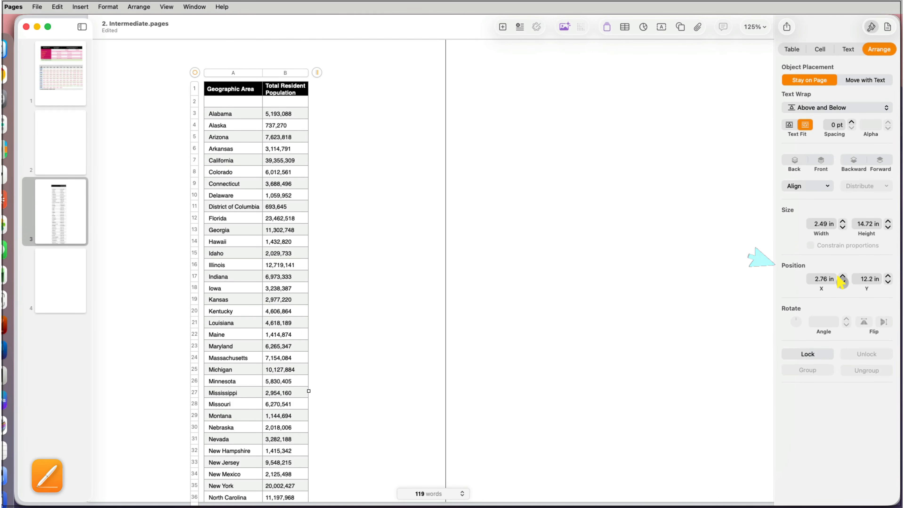
# Try the Center, Right and Left alignments for the states table on the page, ending with Center
pyautogui.click(826, 186)
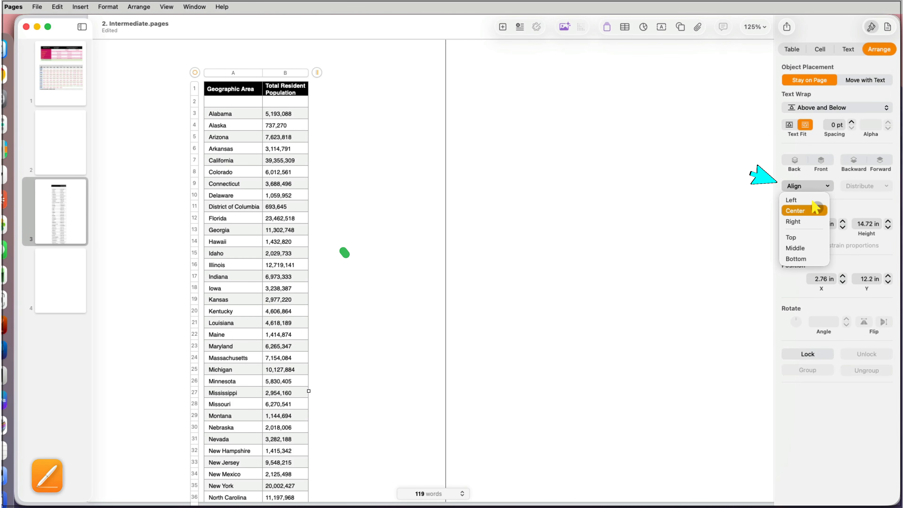
pyautogui.click(815, 209)
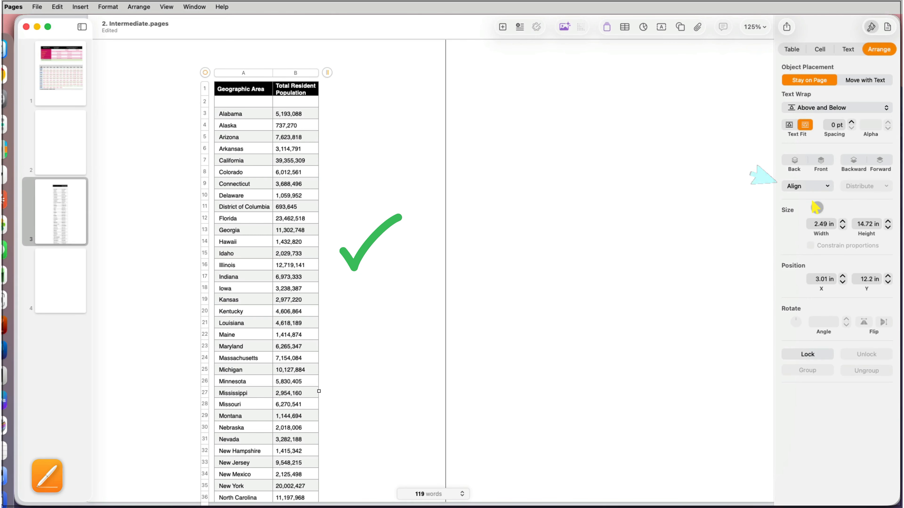
pyautogui.click(825, 187)
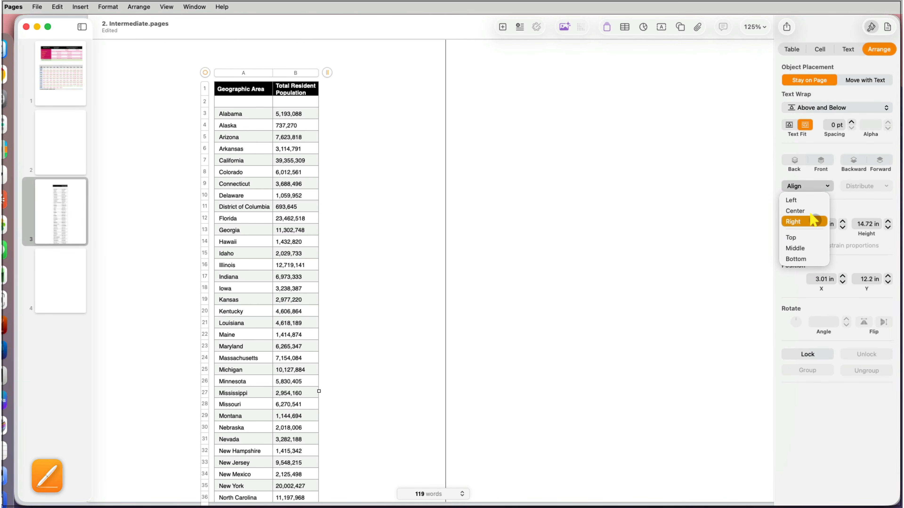
pyautogui.click(814, 221)
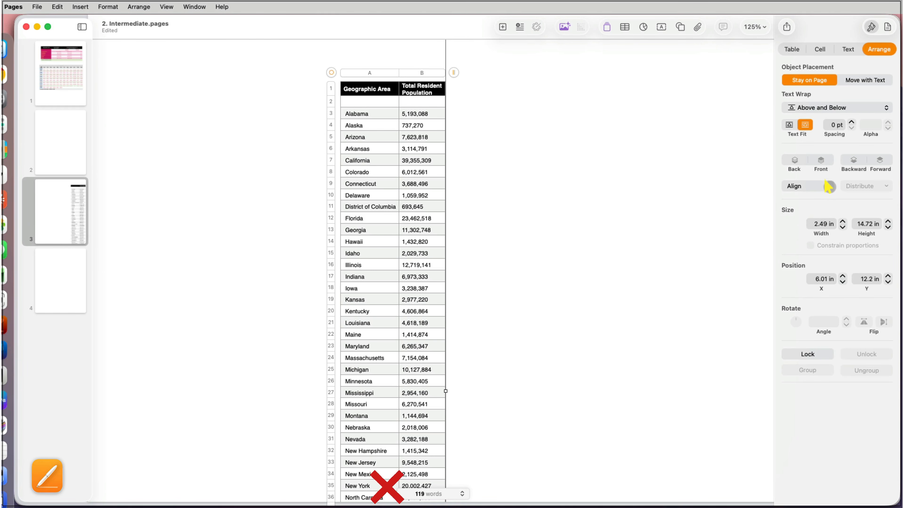
pyautogui.click(825, 186)
pyautogui.click(805, 200)
pyautogui.click(825, 186)
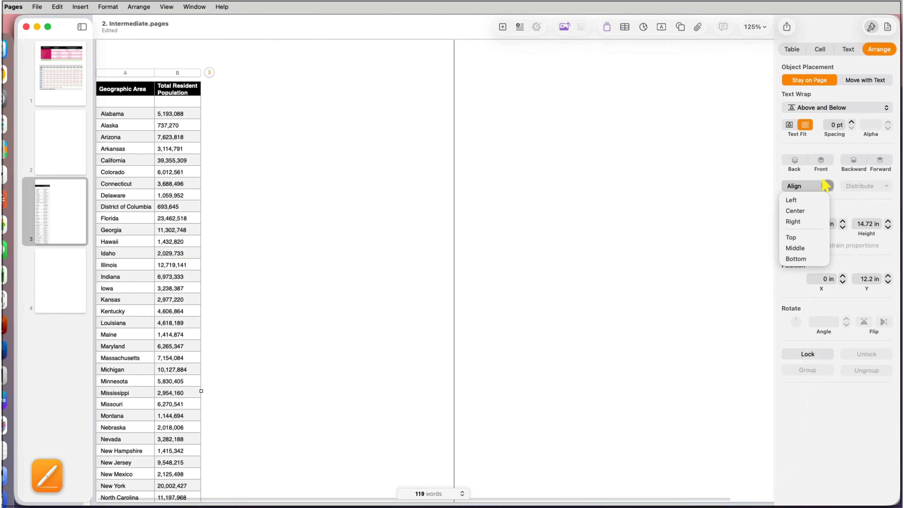
pyautogui.click(816, 210)
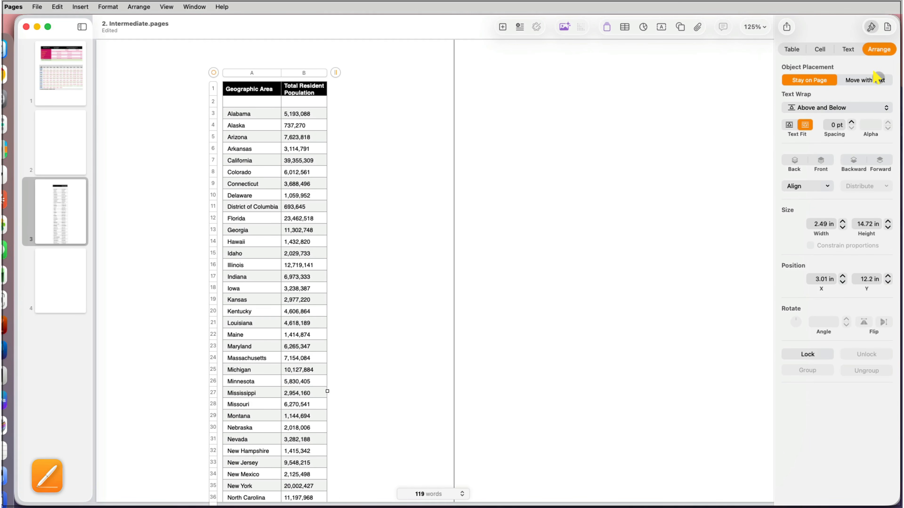
# Set the states table's placement back to Move with Text and move the table to the page's left margin
pyautogui.click(876, 78)
pyautogui.click(592, 160)
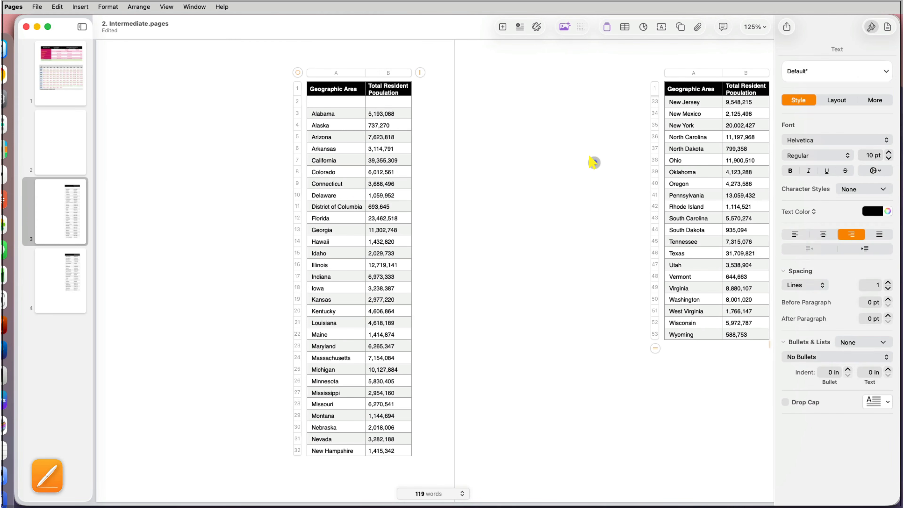
pyautogui.press('Return')
pyautogui.scroll(3, 323, 283)
pyautogui.click(300, 194)
pyautogui.moveTo(290, 177); pyautogui.dragTo(127, 182)
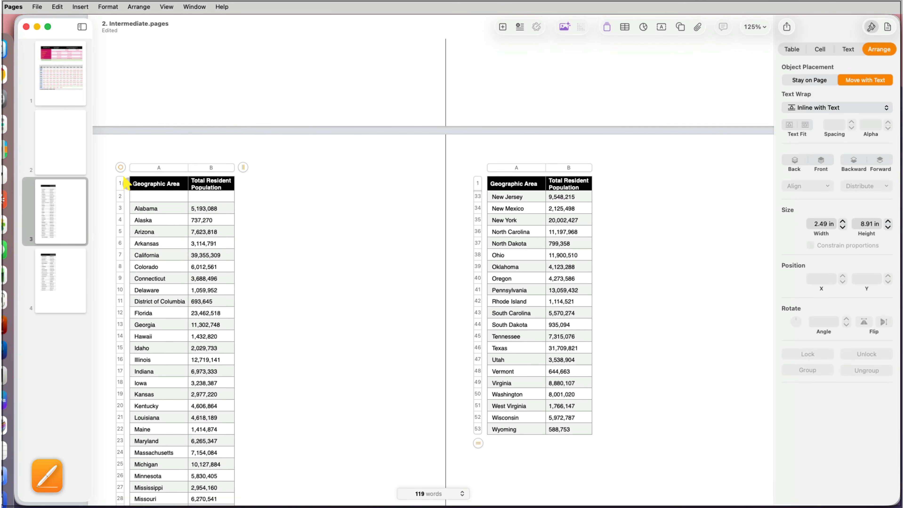
pyautogui.click(298, 234)
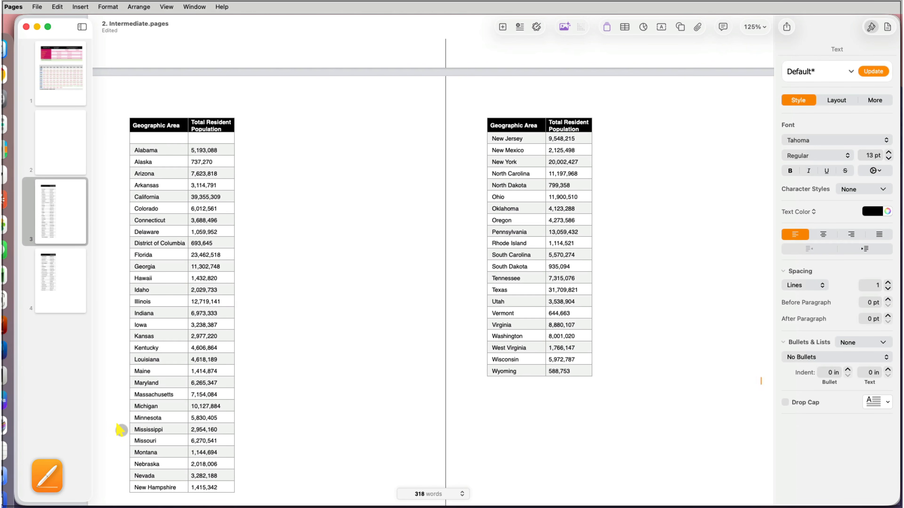
# Apply the pink-banded table style with the black header row to the states population table
pyautogui.click(191, 151)
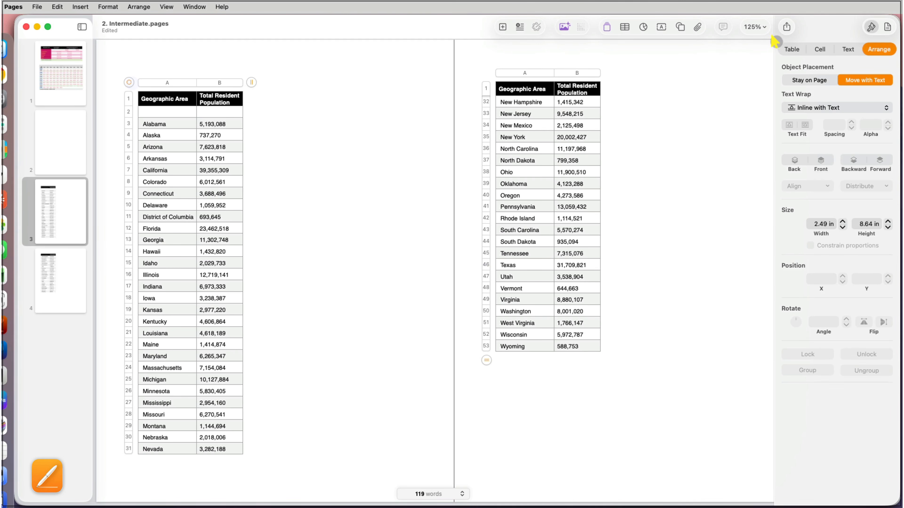
pyautogui.click(791, 49)
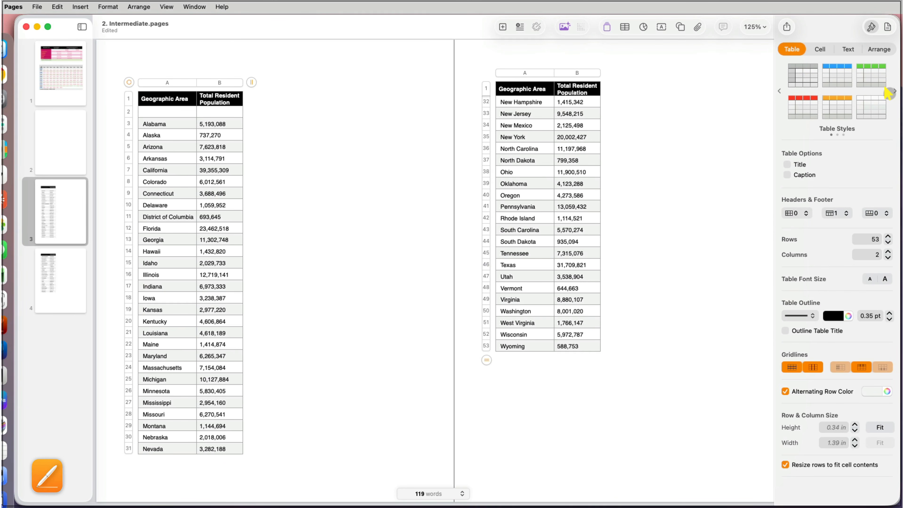
pyautogui.click(893, 92)
pyautogui.click(807, 73)
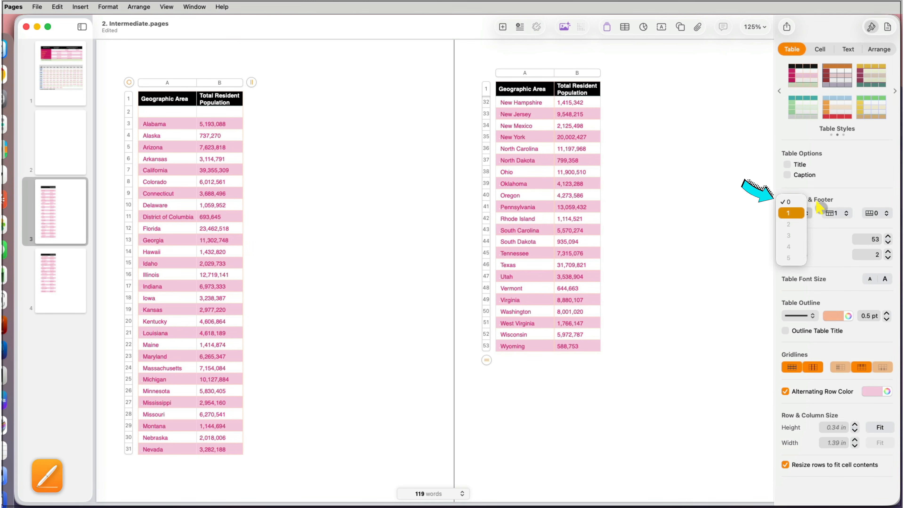
# Add a footer row beneath Wyoming in the states table and enter "Source: US Census" in its first cell
pyautogui.click(886, 213)
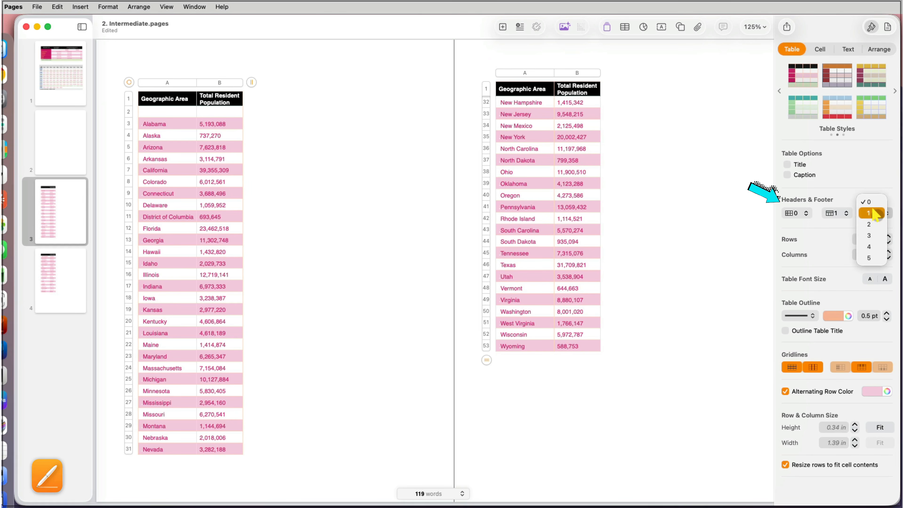
pyautogui.click(882, 220)
pyautogui.rightClick(495, 344)
pyautogui.click(505, 366)
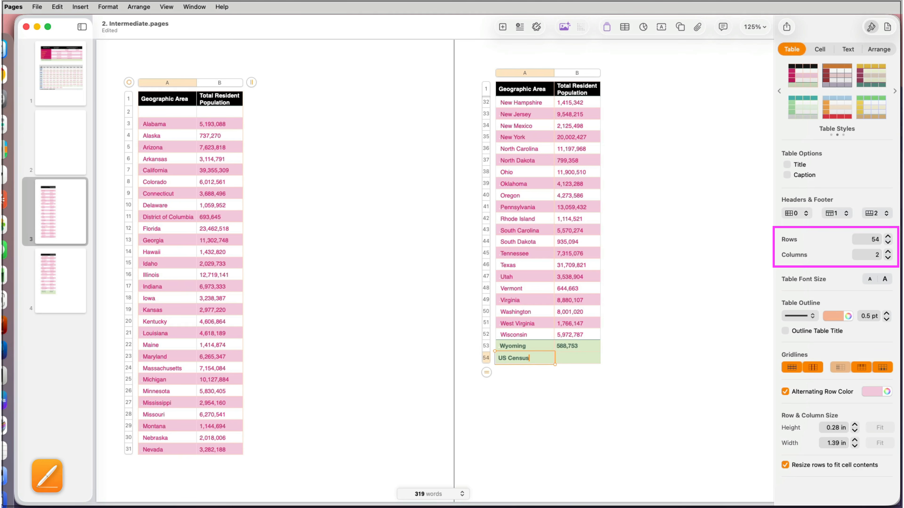
pyautogui.write('ource:')
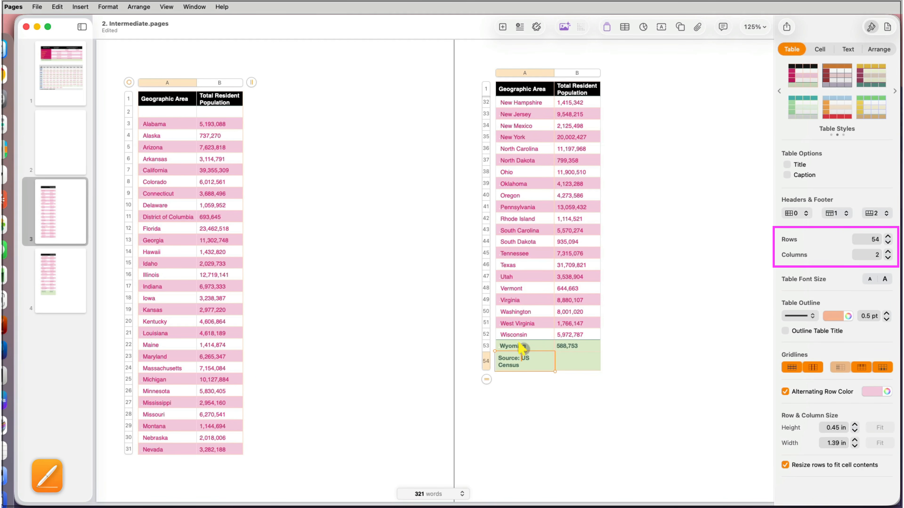
# Set the states table to 1 footer row and merge the cells of that source row
pyautogui.click(885, 213)
pyautogui.click(876, 213)
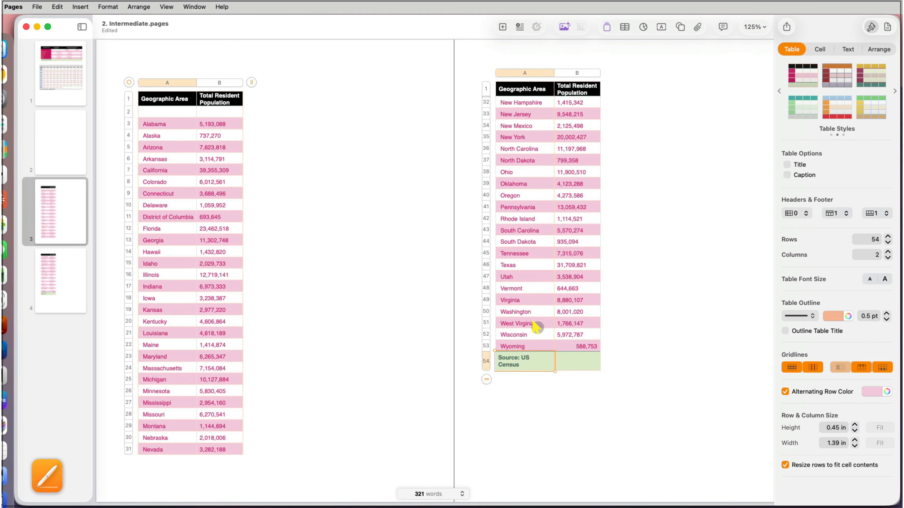
pyautogui.rightClick(571, 363)
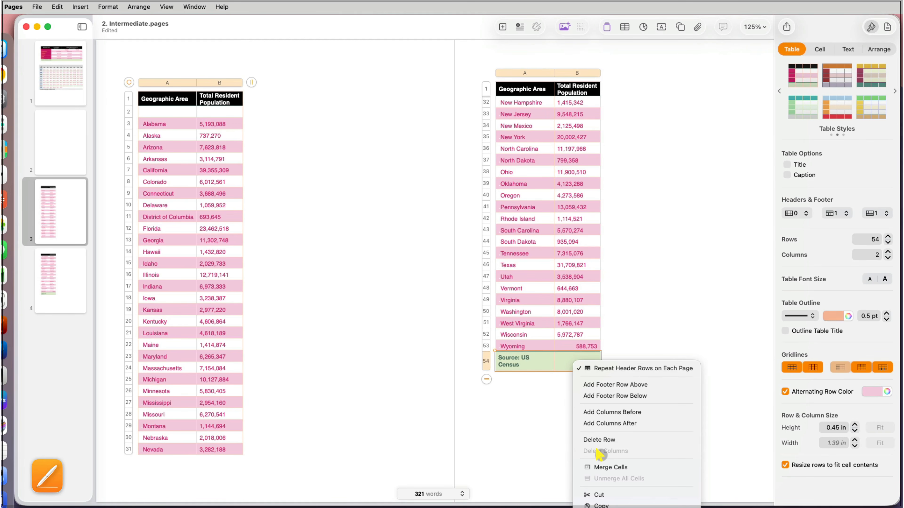
pyautogui.click(609, 467)
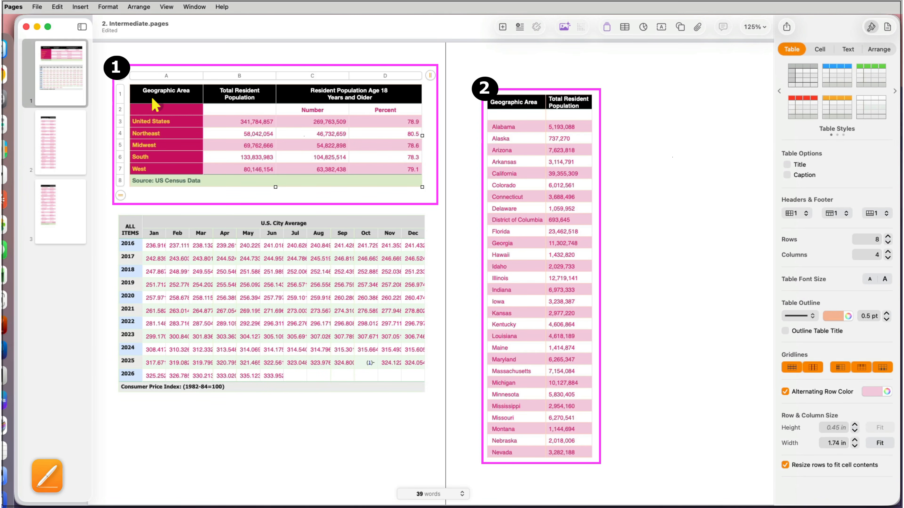
# Change the text color of the regional population table's body cells, from the Number and Percent row through West, to black
pyautogui.click(155, 105)
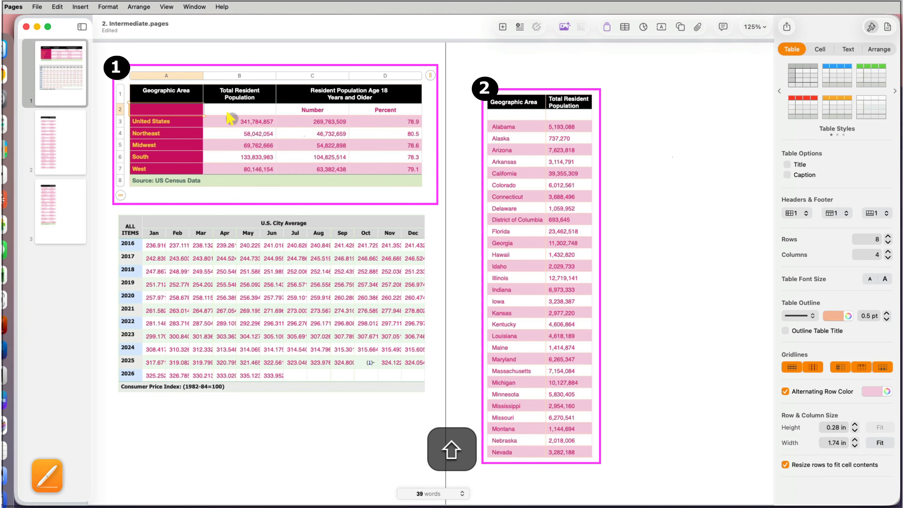
pyautogui.click(235, 109)
pyautogui.keyDown('shift'); pyautogui.click(399, 167); pyautogui.keyUp('shift')
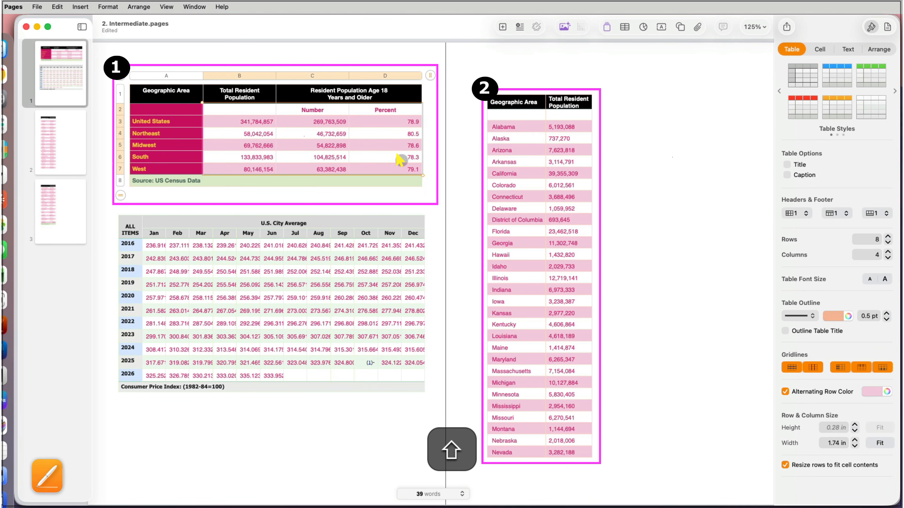
pyautogui.click(848, 50)
pyautogui.click(877, 212)
pyautogui.click(830, 270)
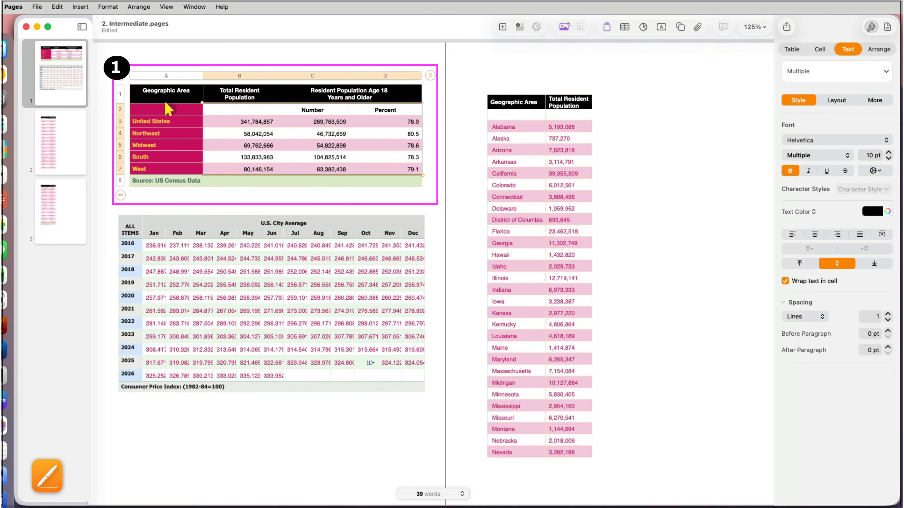
# Change the text color of the regional table's crimson header column cells, down to West, to white
pyautogui.click(171, 109)
pyautogui.keyDown('shift'); pyautogui.click(172, 169); pyautogui.keyUp('shift')
pyautogui.click(873, 212)
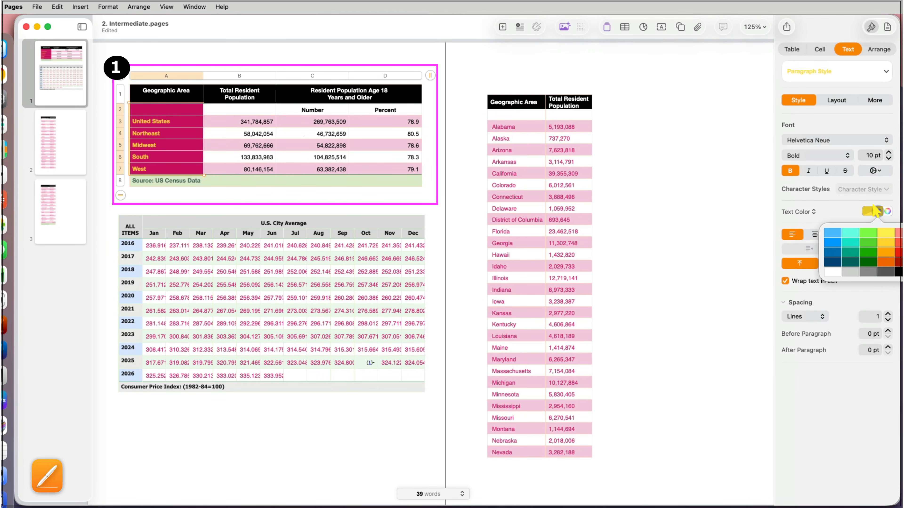
pyautogui.click(829, 271)
pyautogui.click(398, 194)
pyautogui.click(318, 108)
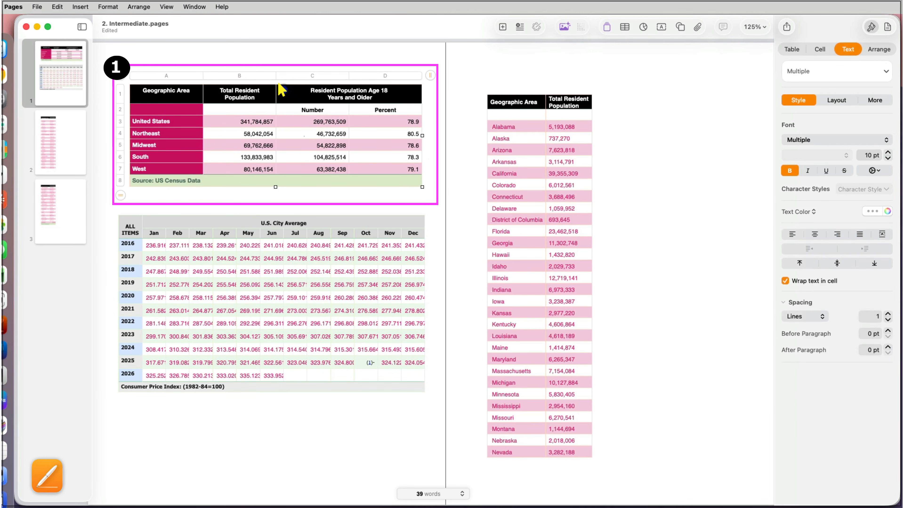
# Try clearing the regional table's overrides while applying the black-and-pink table style, and undo it
pyautogui.click(792, 49)
pyautogui.click(895, 91)
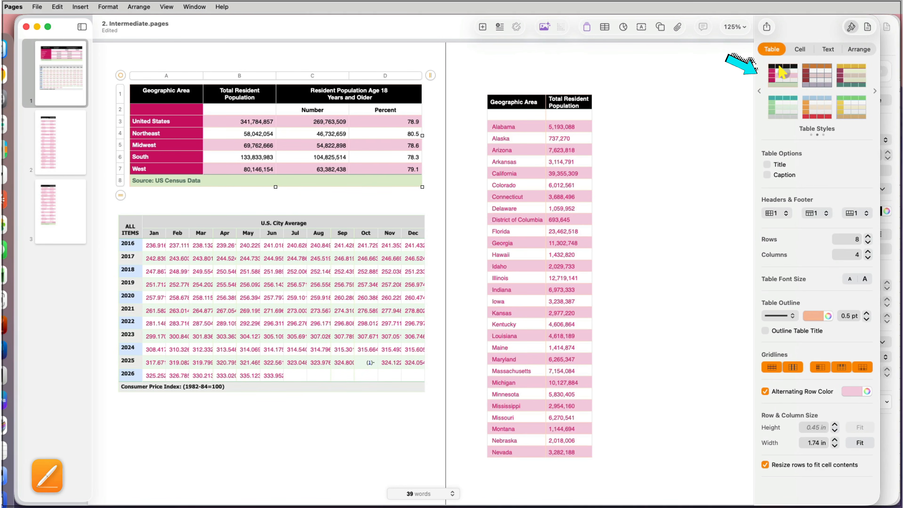
pyautogui.rightClick(781, 72)
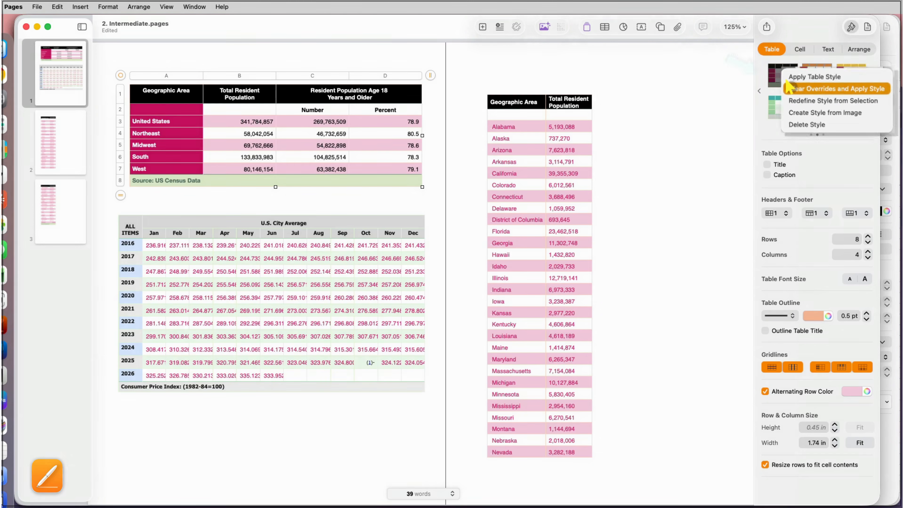
pyautogui.click(759, 85)
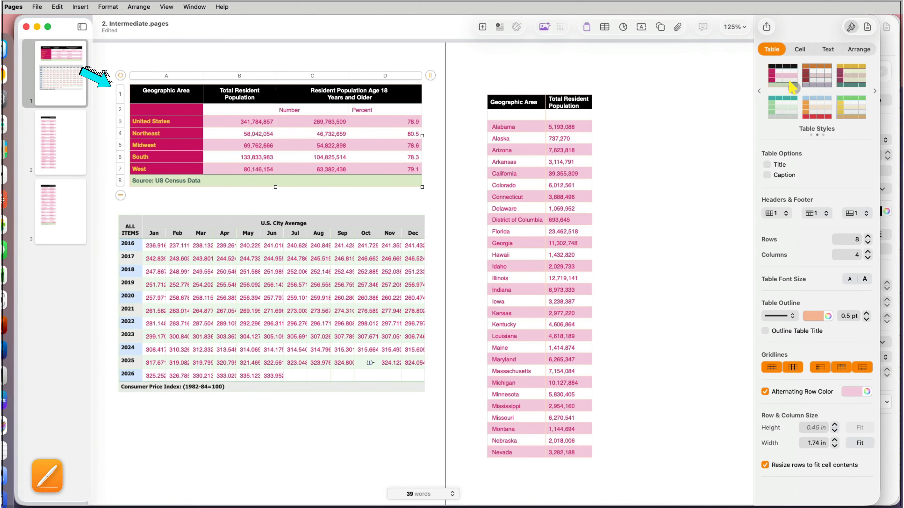
pyautogui.press('super+z')
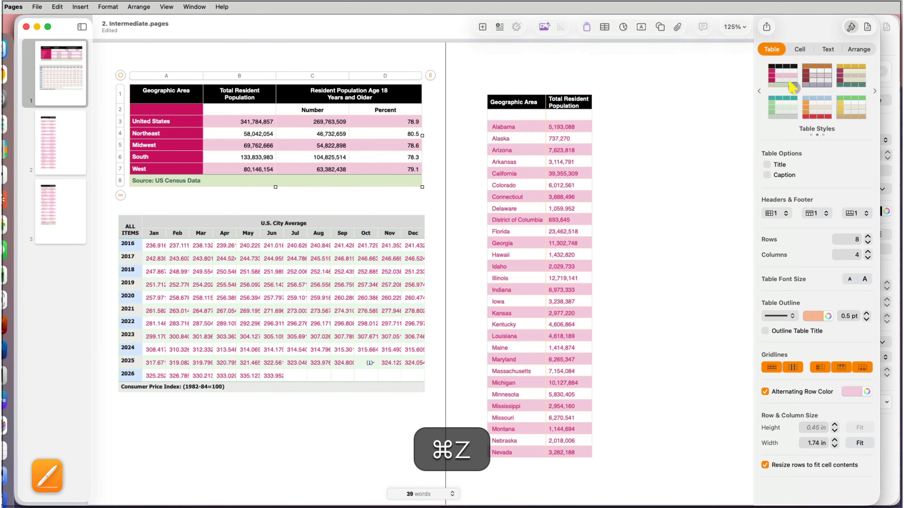
# Redefine the black-and-pink table style from the regional table, updating all objects that use the current style
pyautogui.rightClick(786, 75)
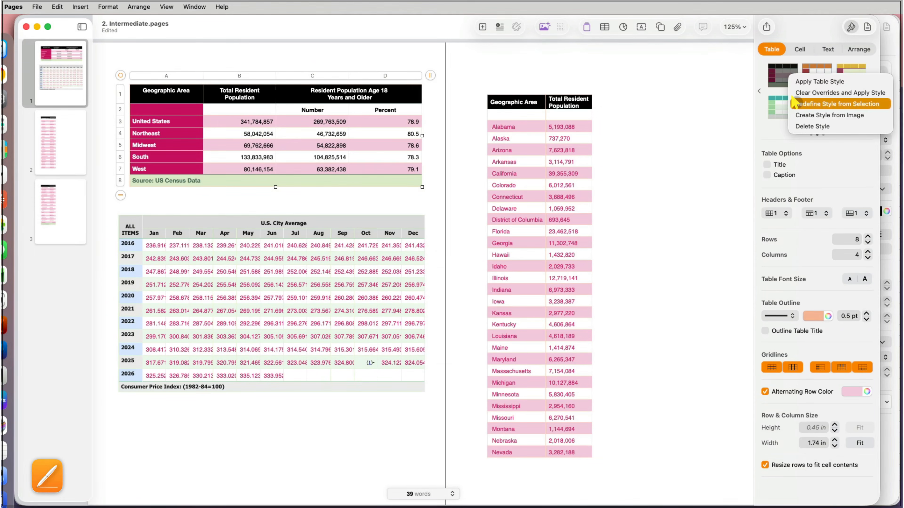
pyautogui.click(804, 108)
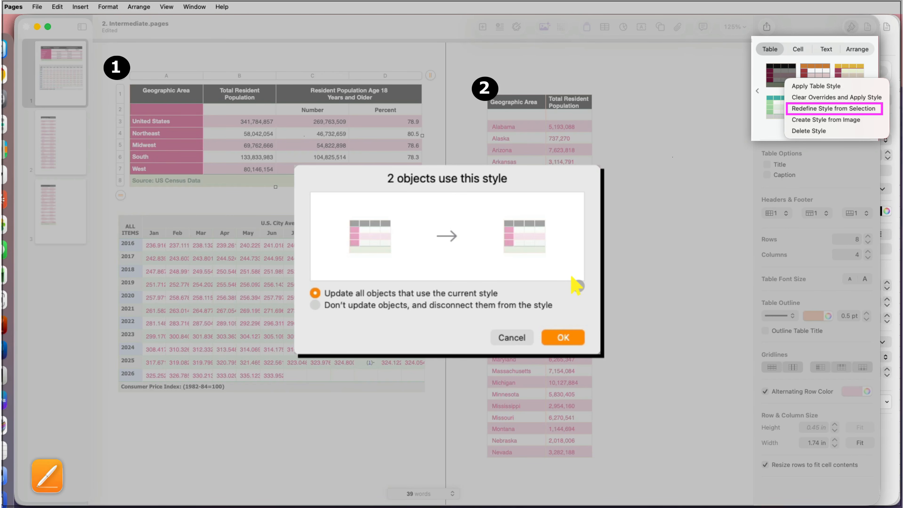
pyautogui.click(557, 337)
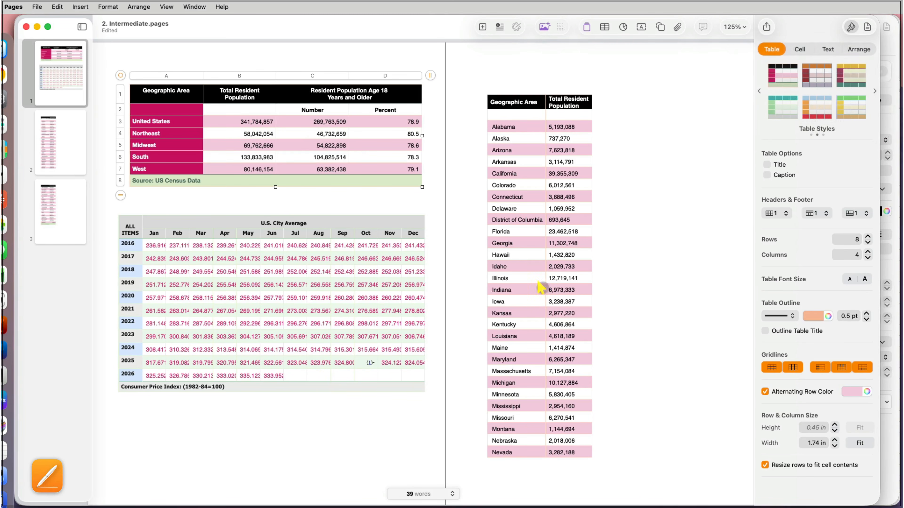
pyautogui.rightClick(786, 76)
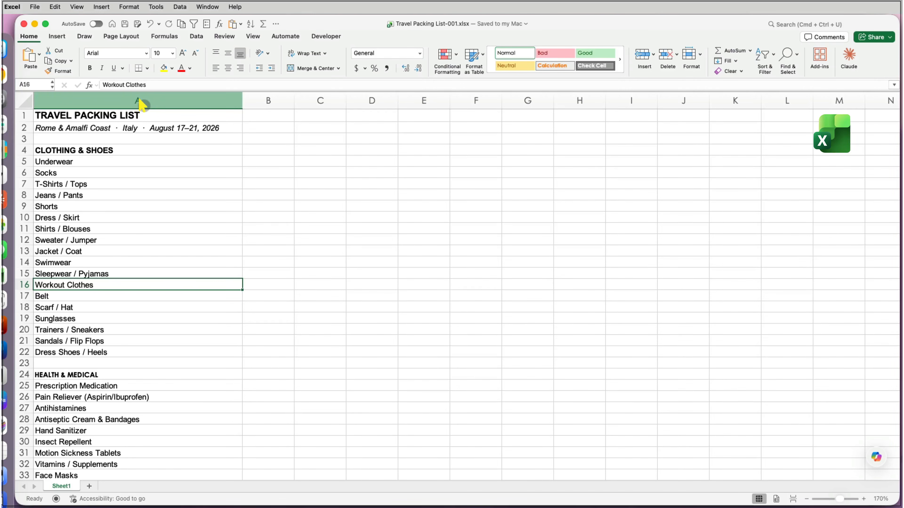
# Copy column A of the Excel travel packing list and paste it onto the blank second page of the Pages packing list document
pyautogui.click(139, 101)
pyautogui.press('super+c')
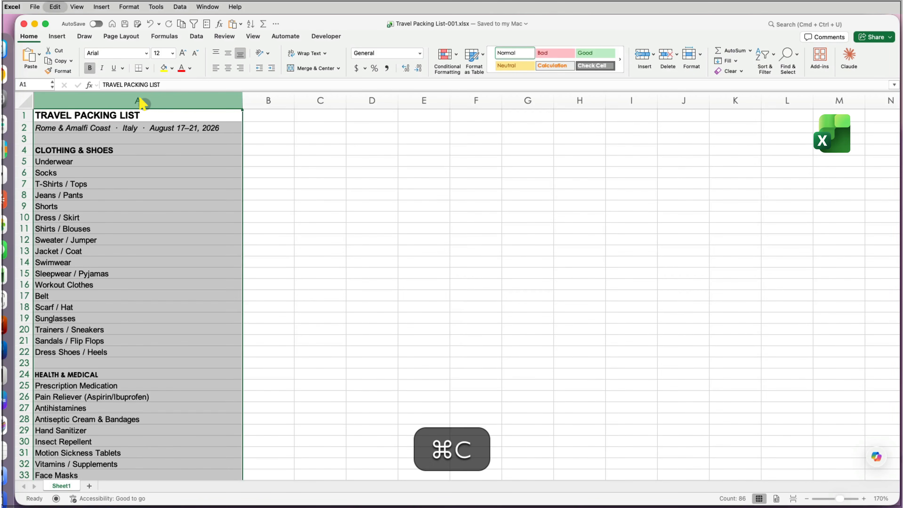
pyautogui.click(5, 324)
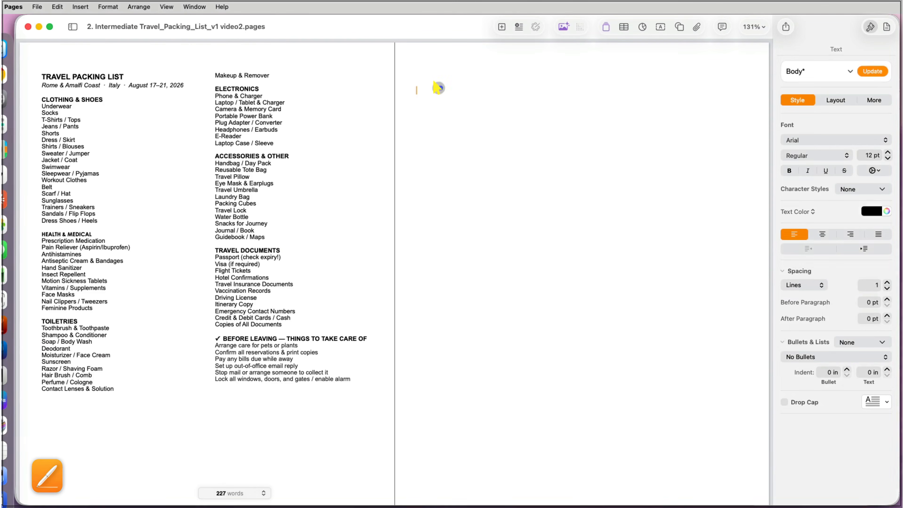
pyautogui.press('super+v')
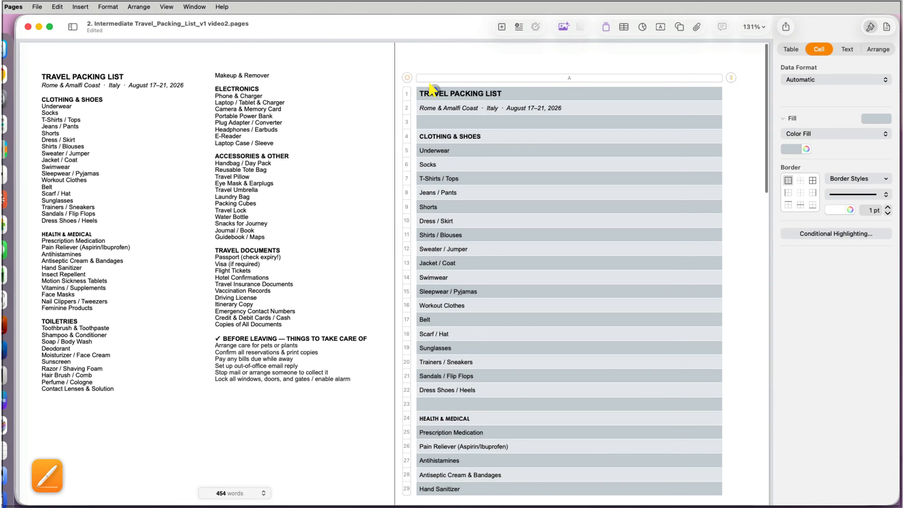
# Turn off the alternating row color and the body row and column gridlines of the pasted packing list table
pyautogui.click(407, 77)
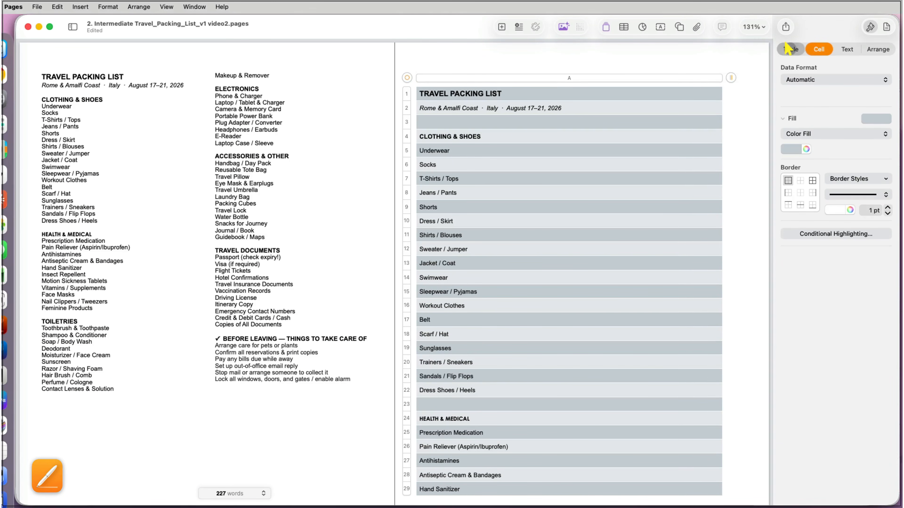
pyautogui.click(791, 49)
pyautogui.click(779, 91)
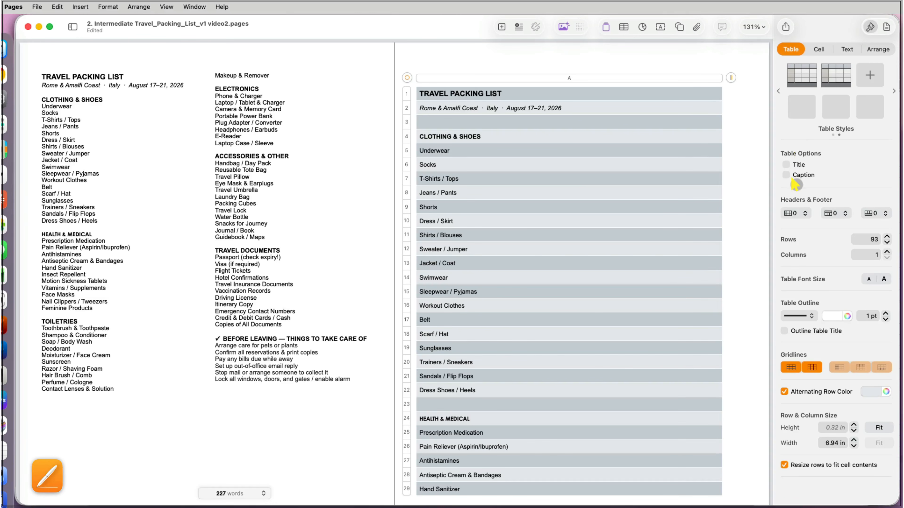
pyautogui.click(784, 392)
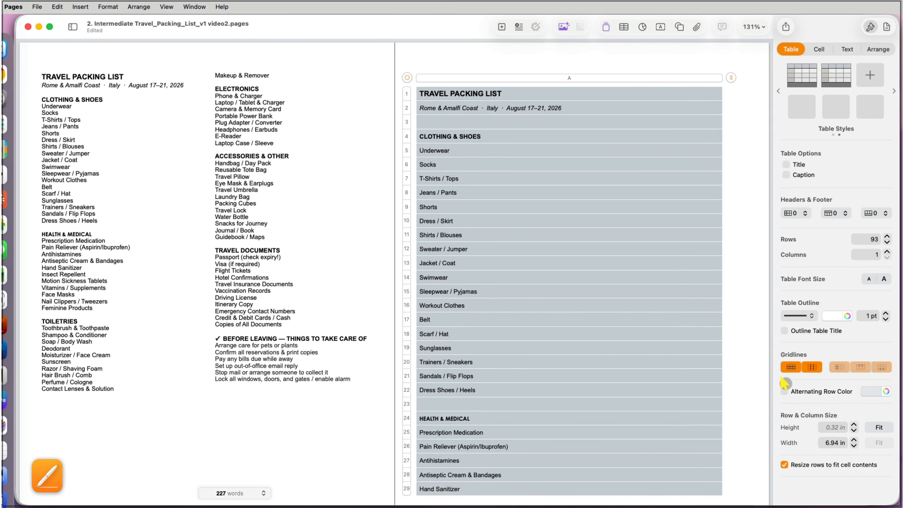
pyautogui.click(788, 367)
pyautogui.click(815, 368)
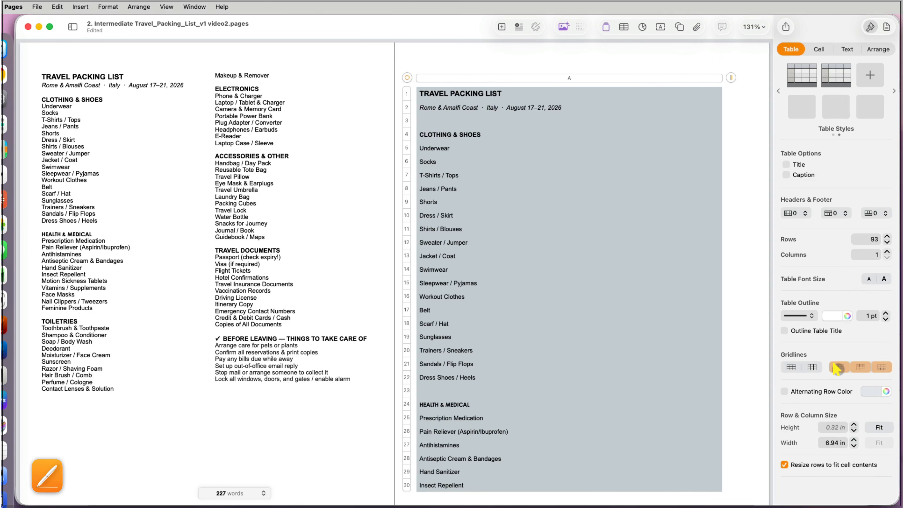
# Give the packing list table 1 header row and 1 footer row
pyautogui.click(800, 209)
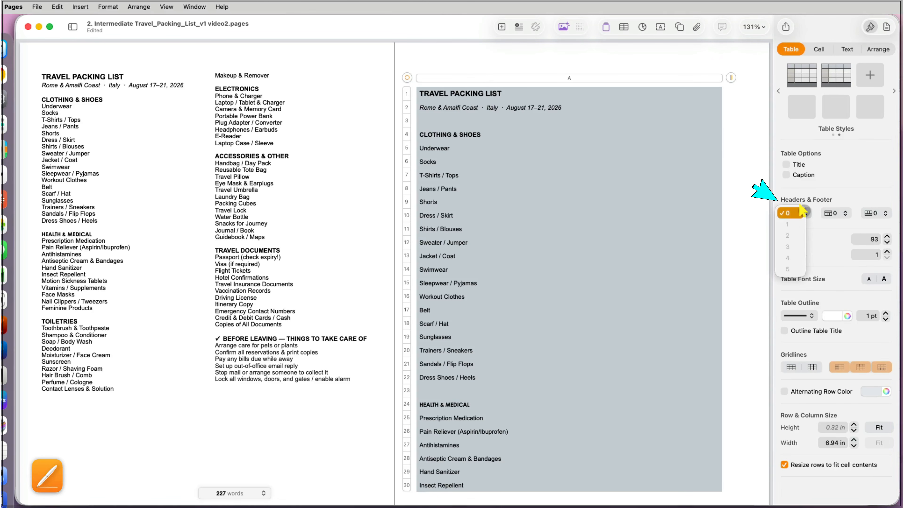
pyautogui.click(844, 211)
pyautogui.click(830, 223)
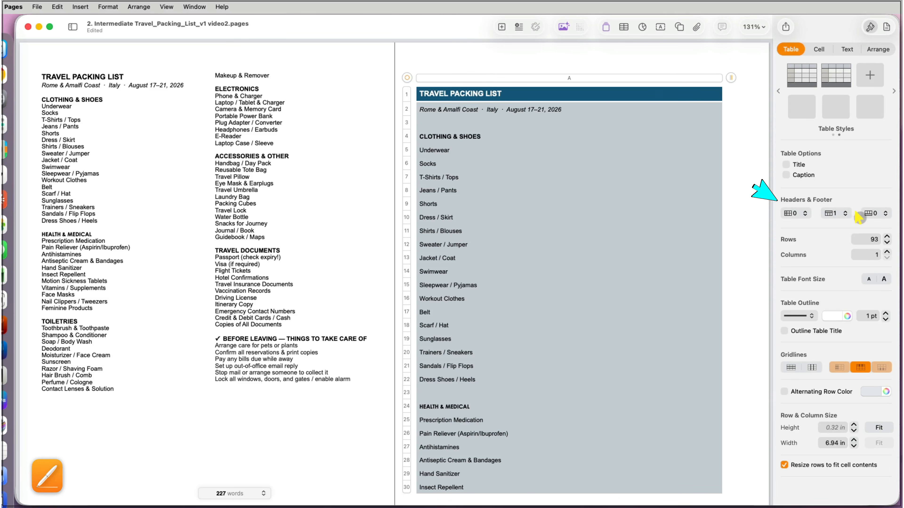
pyautogui.click(875, 213)
pyautogui.click(873, 223)
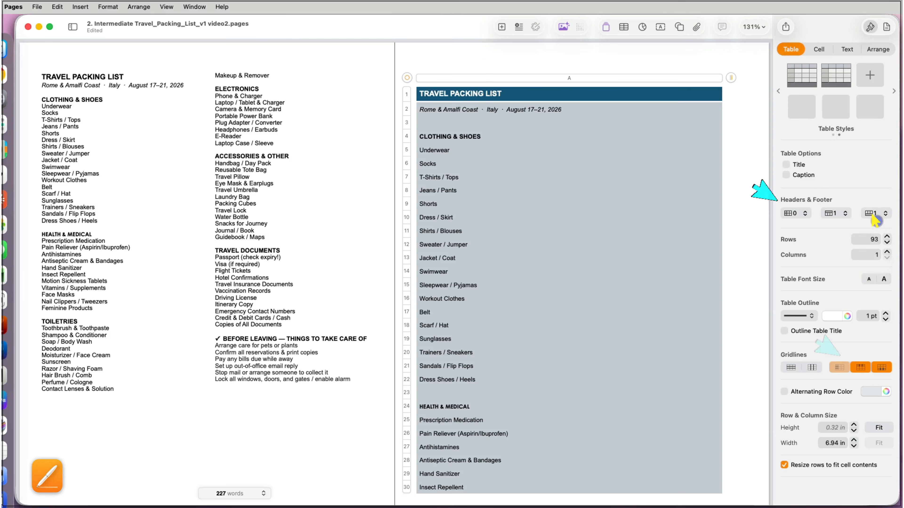
# Turn off the header row and footer row gridlines of the packing list table
pyautogui.click(861, 367)
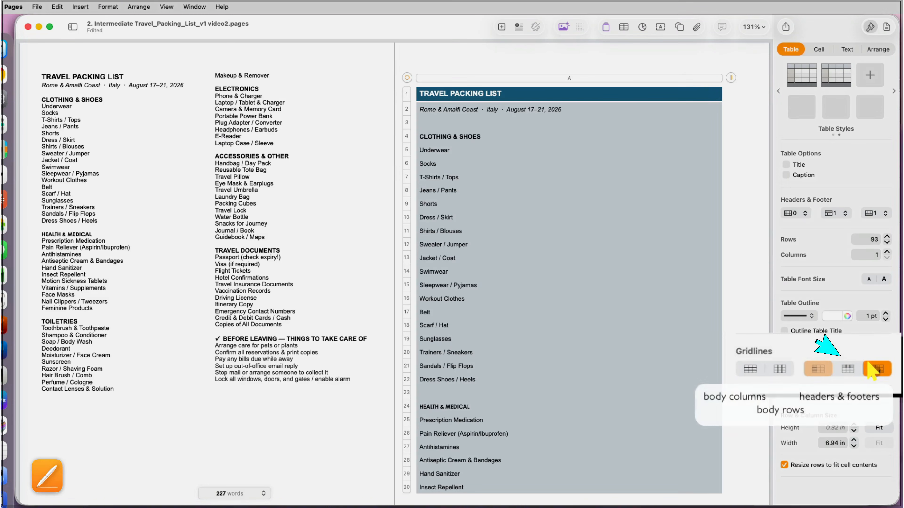
pyautogui.click(882, 367)
pyautogui.click(837, 367)
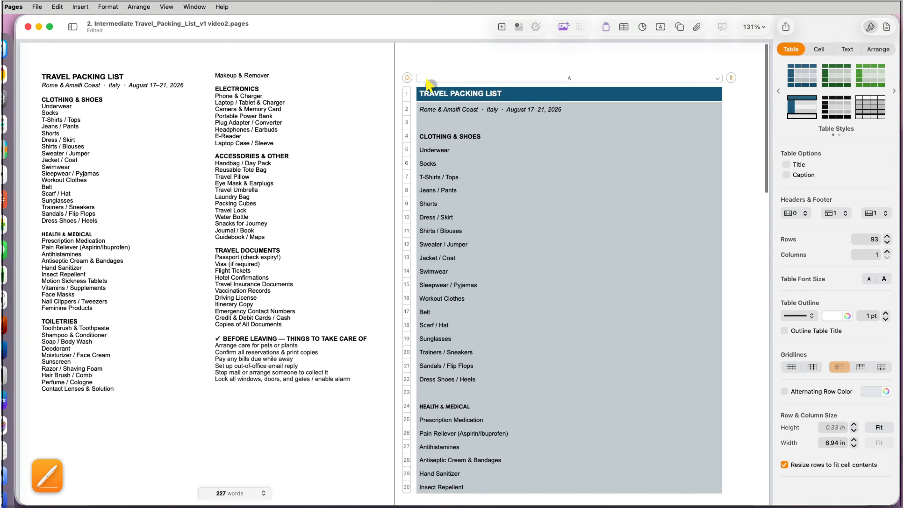
# Set the fill of all cells in the packing list table to No Fill
pyautogui.click(819, 49)
pyautogui.click(823, 134)
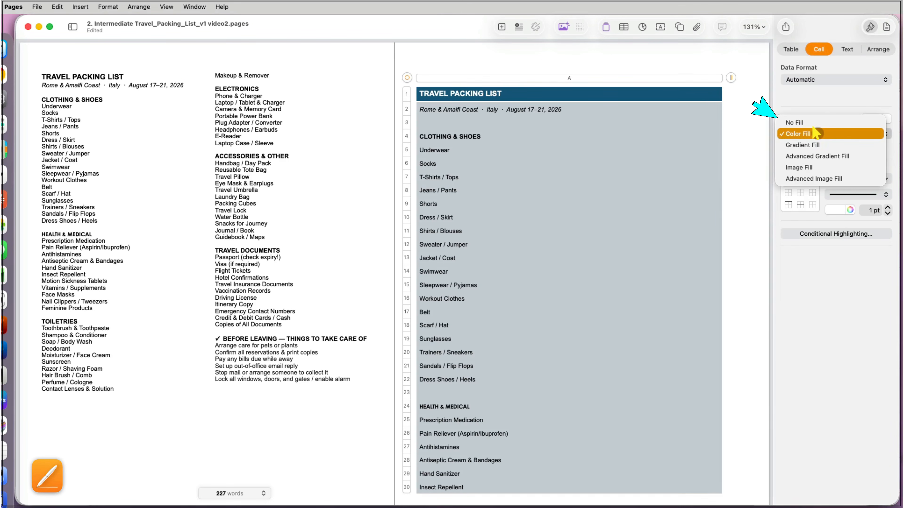
pyautogui.click(793, 122)
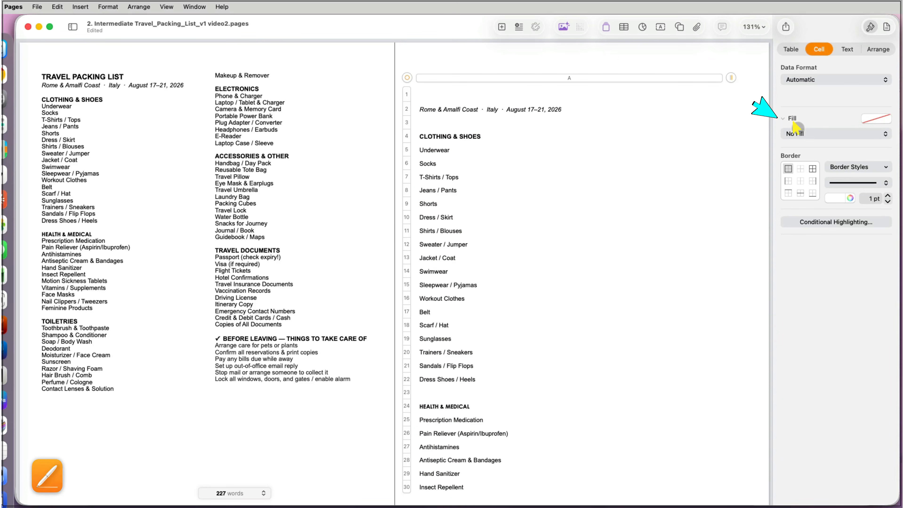
# Try a white color fill on the packing list table's cells and return them to No Fill
pyautogui.click(792, 132)
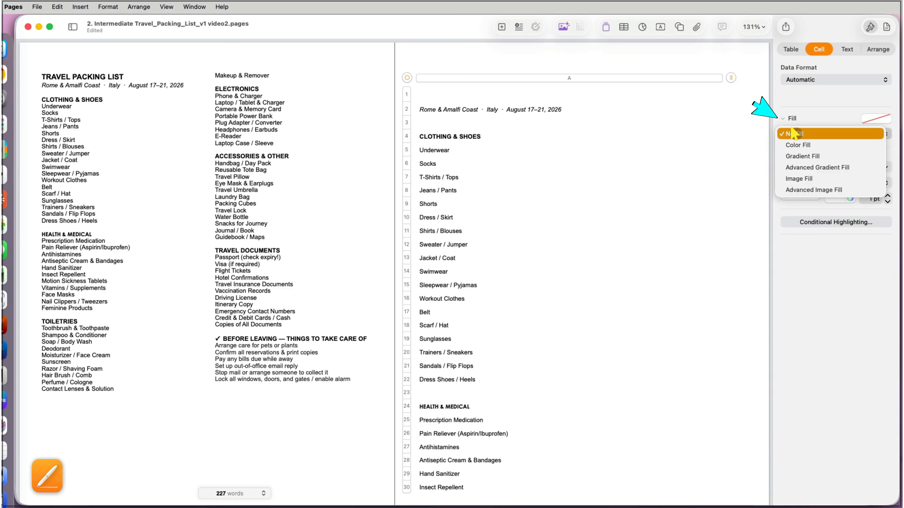
pyautogui.click(791, 144)
pyautogui.click(791, 149)
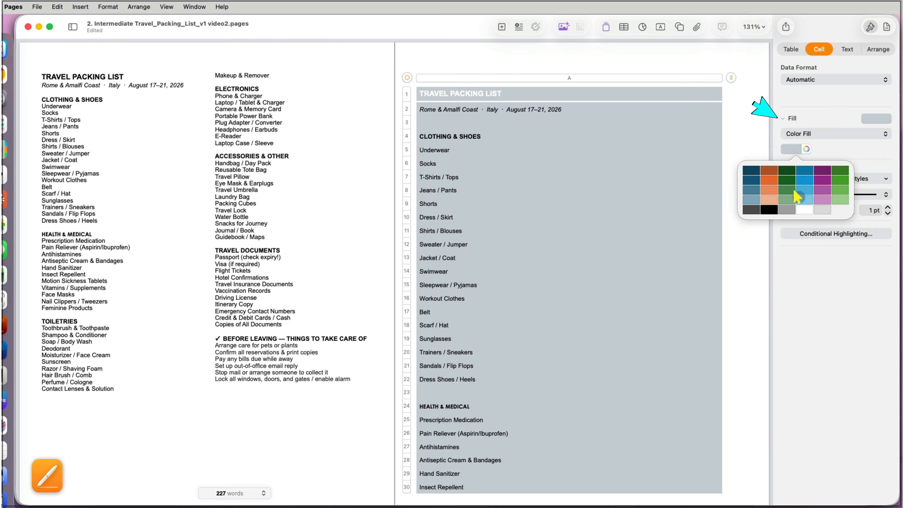
pyautogui.click(802, 209)
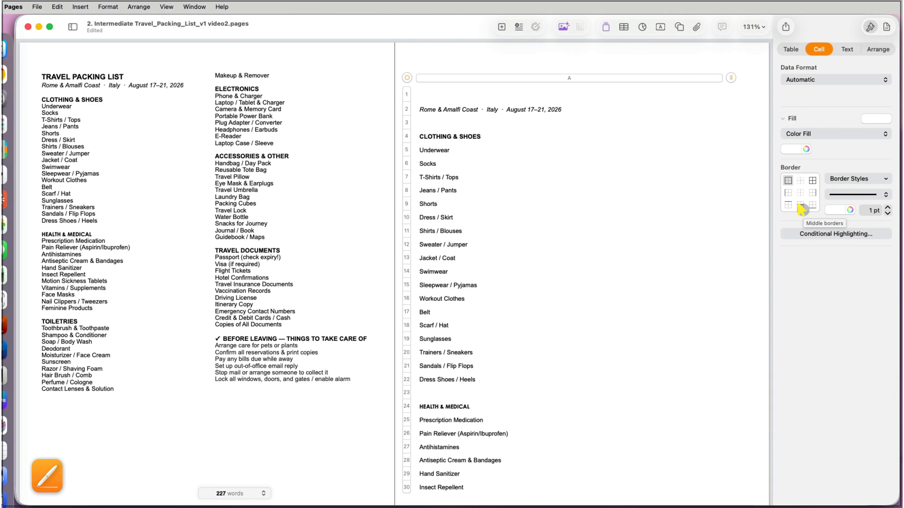
pyautogui.click(797, 134)
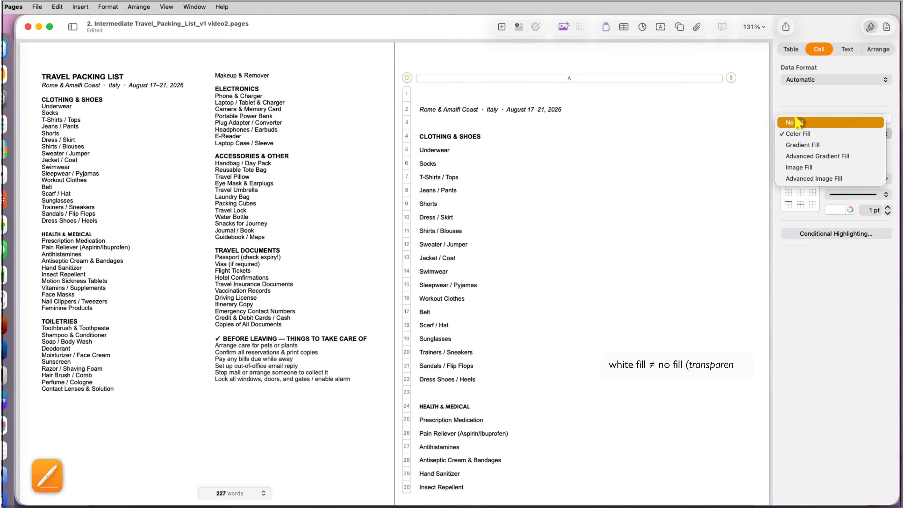
pyautogui.click(797, 122)
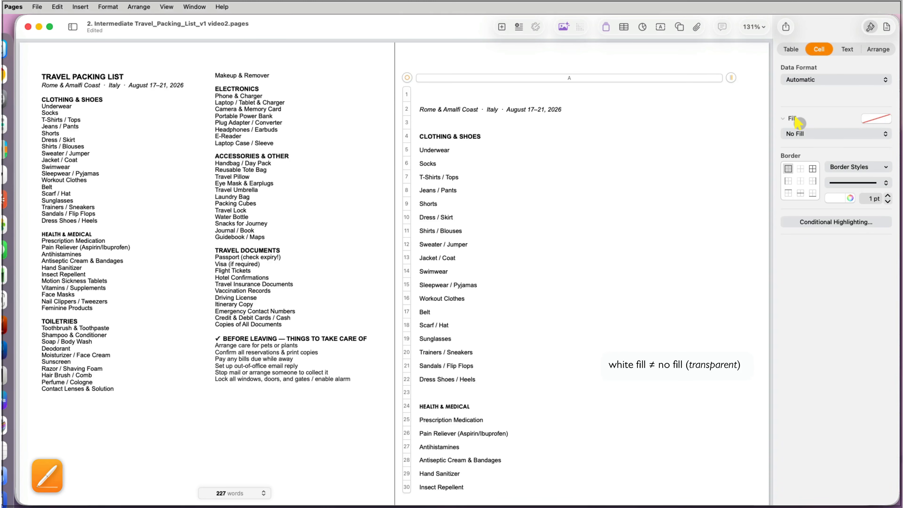
# Set all inside and outside cell borders of the packing list table to No Border and deselect the table
pyautogui.click(812, 169)
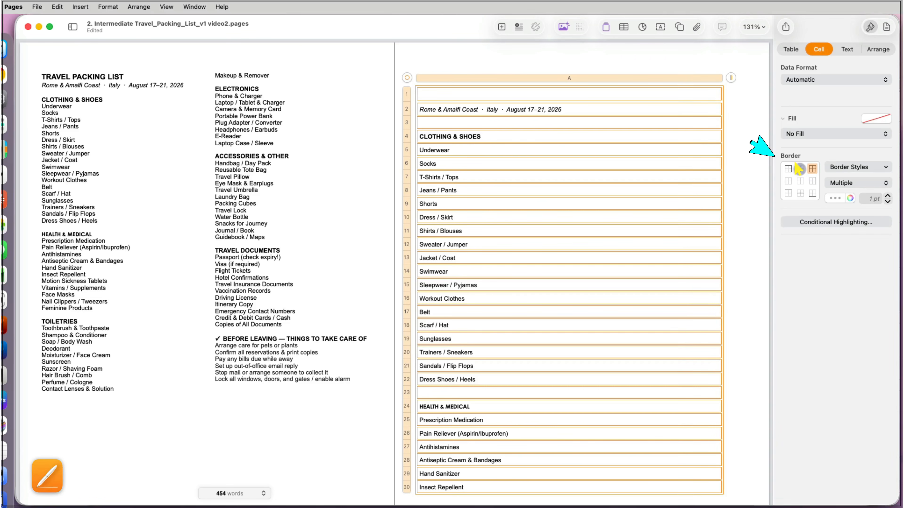
pyautogui.click(836, 183)
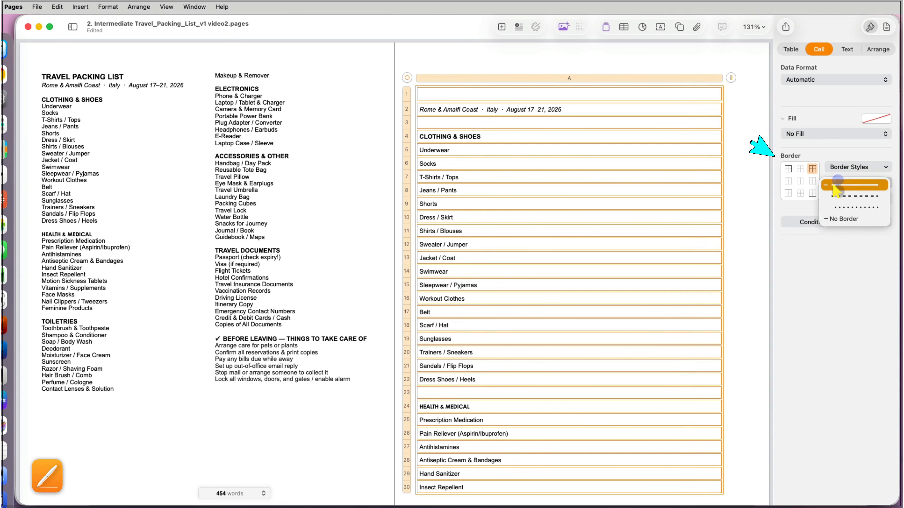
pyautogui.click(835, 219)
pyautogui.click(753, 248)
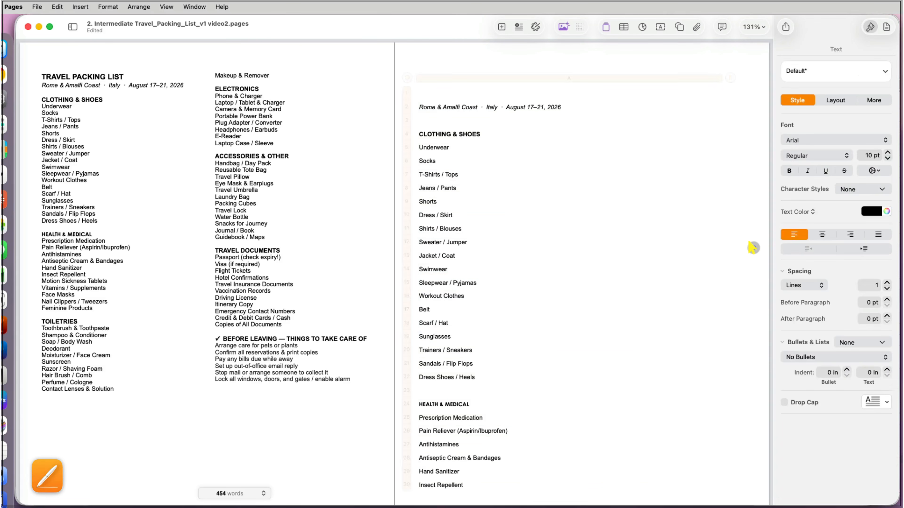
# Reselect the packing list table, check its pages, and open the line style choices for all its cell borders
pyautogui.click(449, 148)
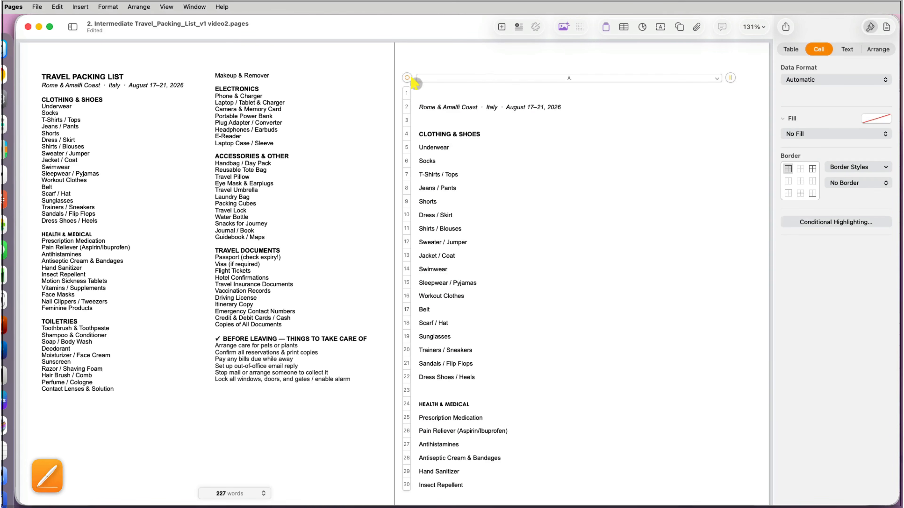
pyautogui.scroll(-10, 463, 248)
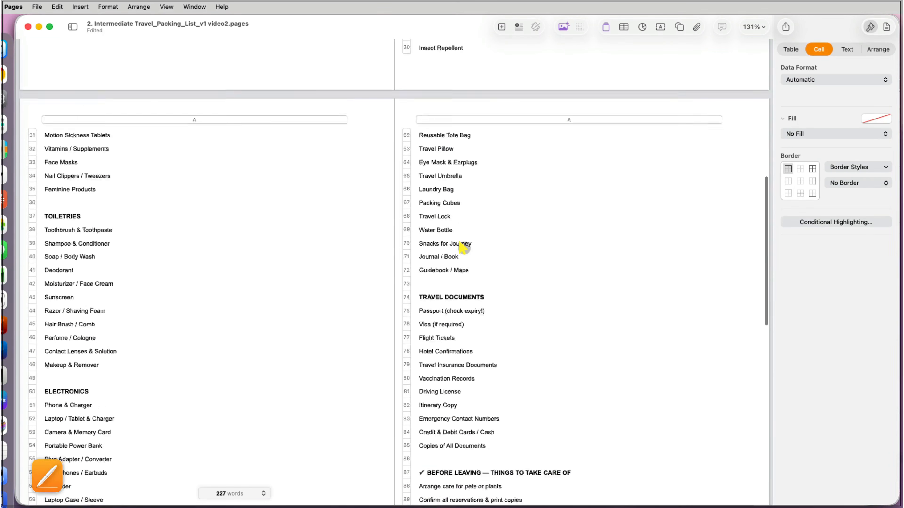
pyautogui.scroll(-10, 464, 247)
pyautogui.scroll(15, 464, 248)
pyautogui.scroll(8, 463, 247)
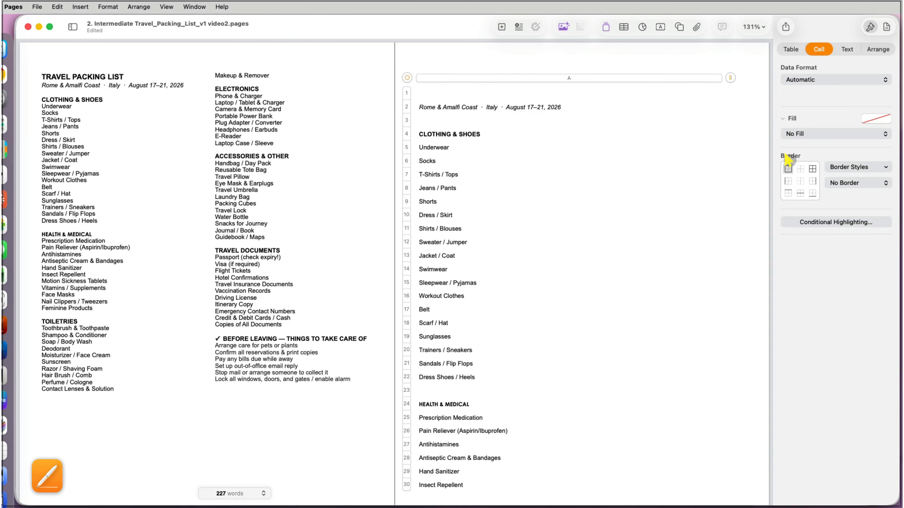
pyautogui.click(812, 169)
pyautogui.click(840, 183)
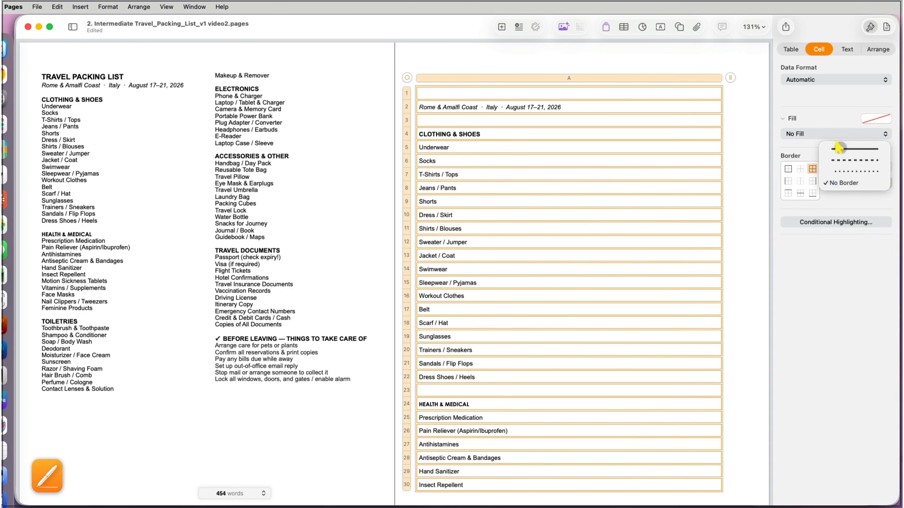
# Give all table cells a solid dark gray border 0.5 pt wide
pyautogui.click(838, 148)
pyautogui.click(843, 198)
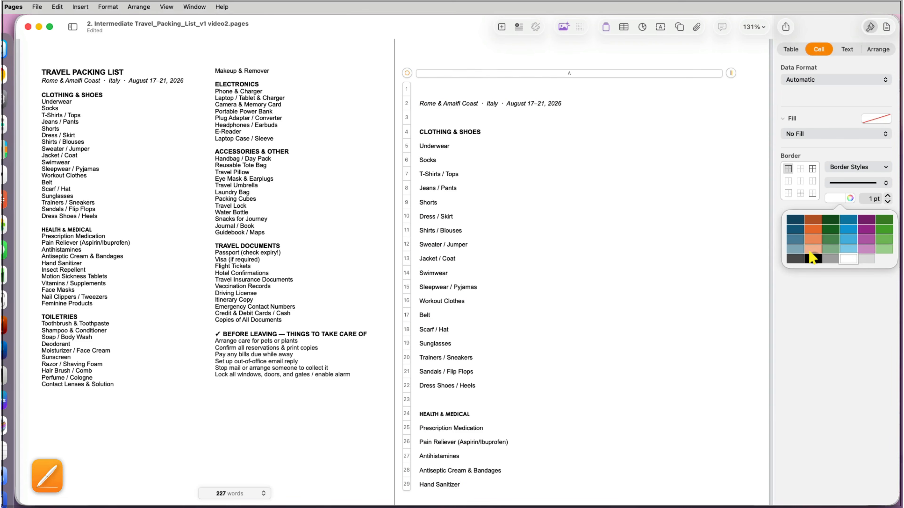
pyautogui.click(812, 257)
pyautogui.click(888, 201)
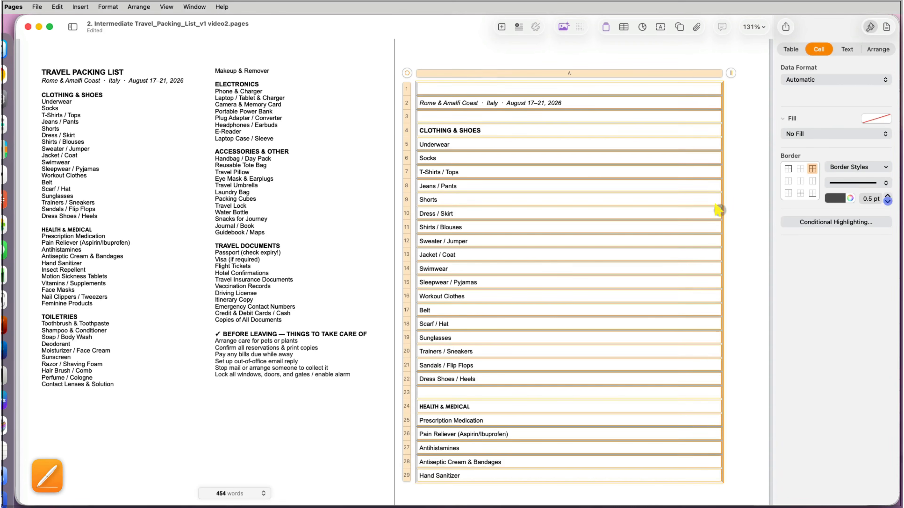
pyautogui.click(720, 211)
# Set the table text to Century Gothic at 9 pt
pyautogui.click(807, 139)
pyautogui.click(811, 141)
pyautogui.click(868, 155)
pyautogui.write('9')
pyautogui.press('Return')
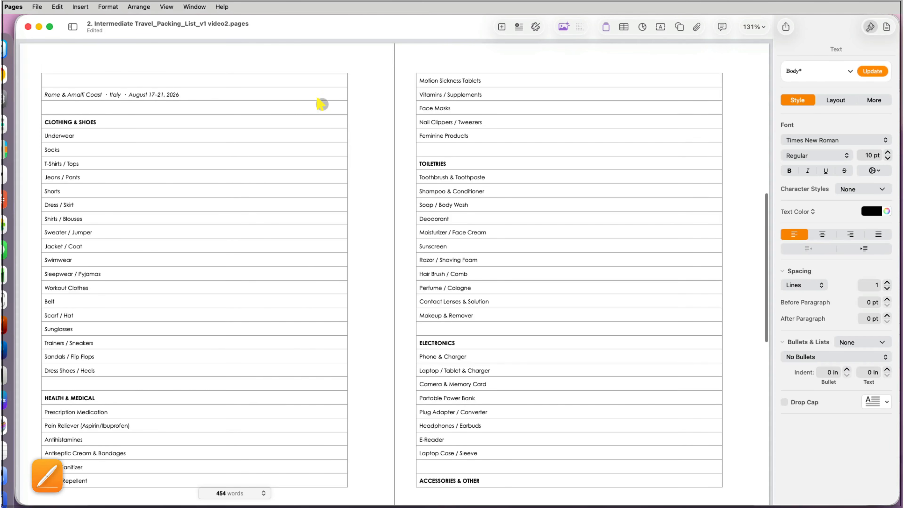
# Expand the packing list table to three columns
pyautogui.click(312, 107)
pyautogui.click(360, 65)
pyautogui.click(356, 62)
pyautogui.click(356, 61)
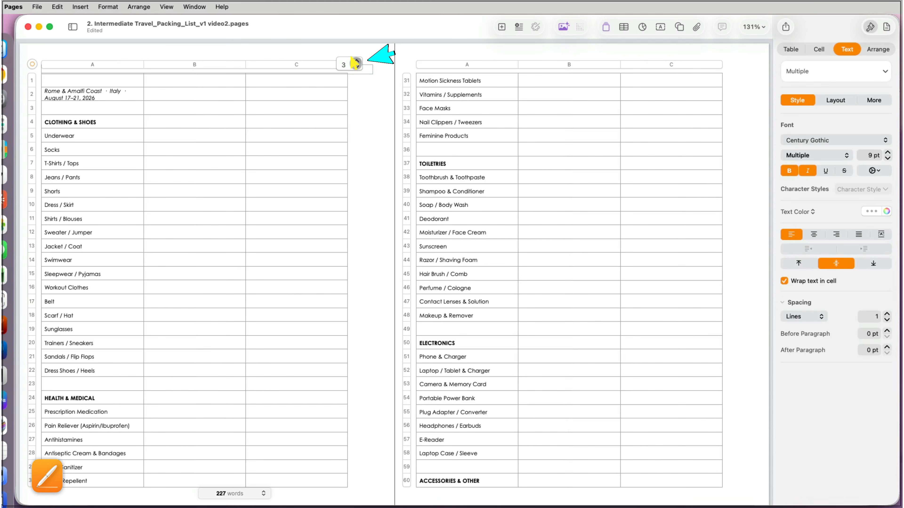
pyautogui.click(368, 107)
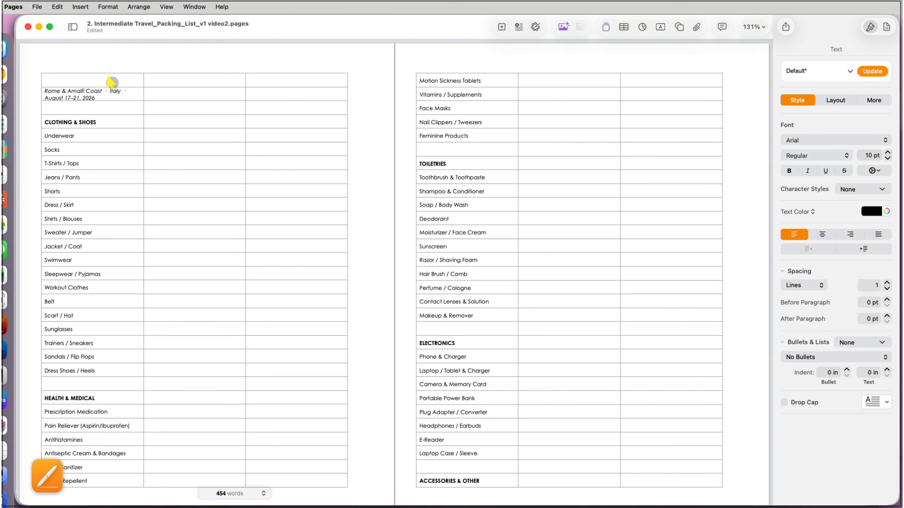
# Enlarge the text of the whole packing list table with the table font size setting
pyautogui.click(110, 83)
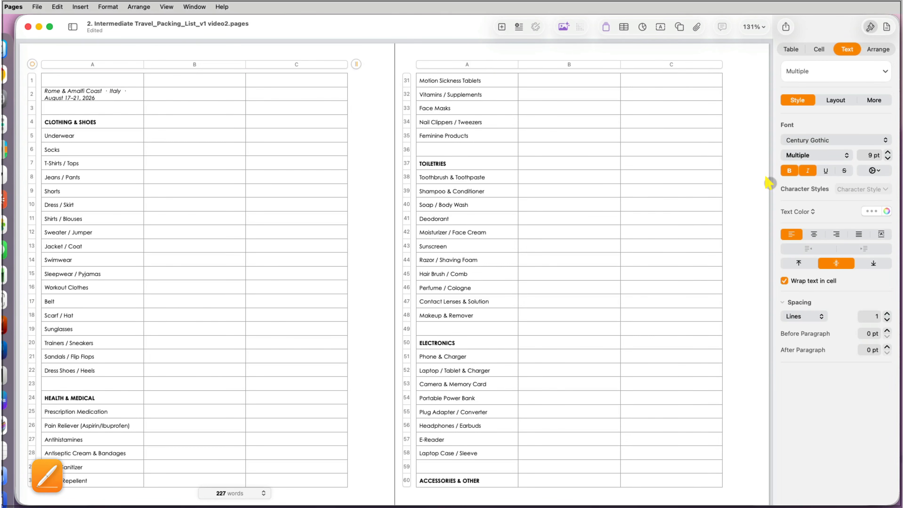
pyautogui.click(789, 49)
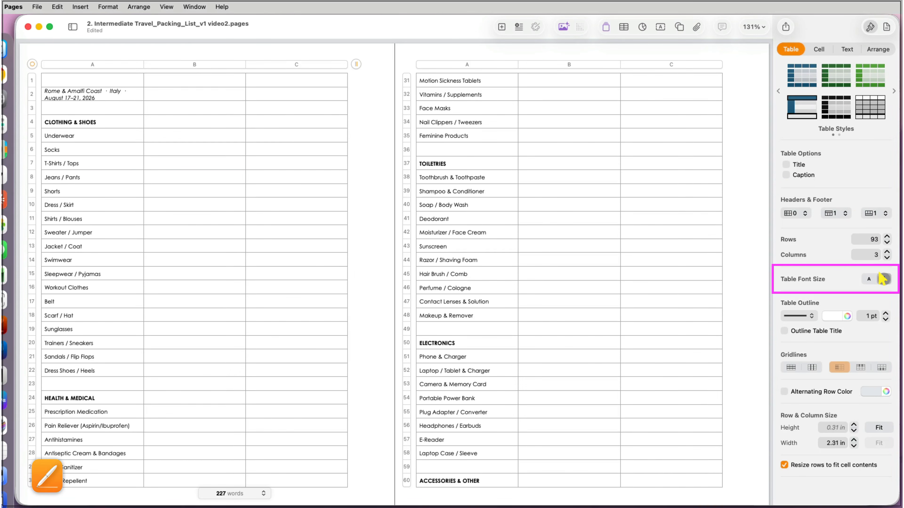
pyautogui.click(884, 279)
pyautogui.click(883, 279)
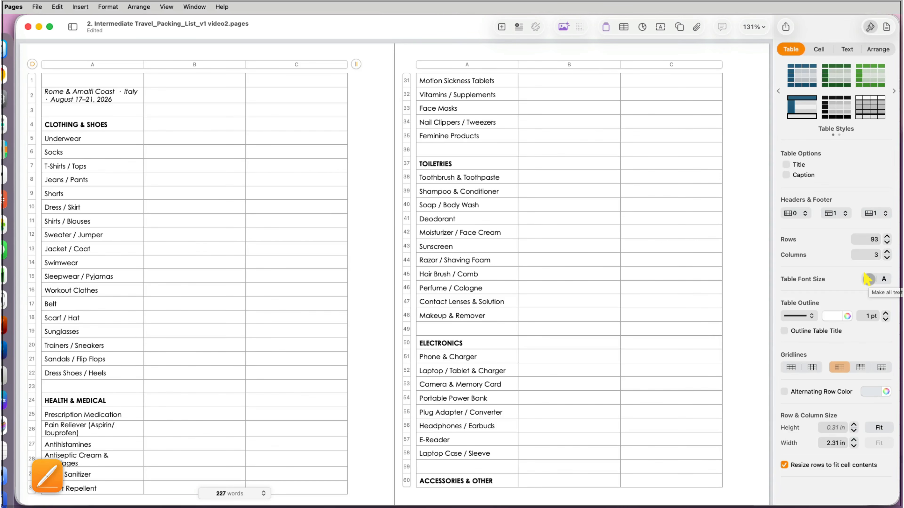
pyautogui.click(867, 279)
pyautogui.click(883, 279)
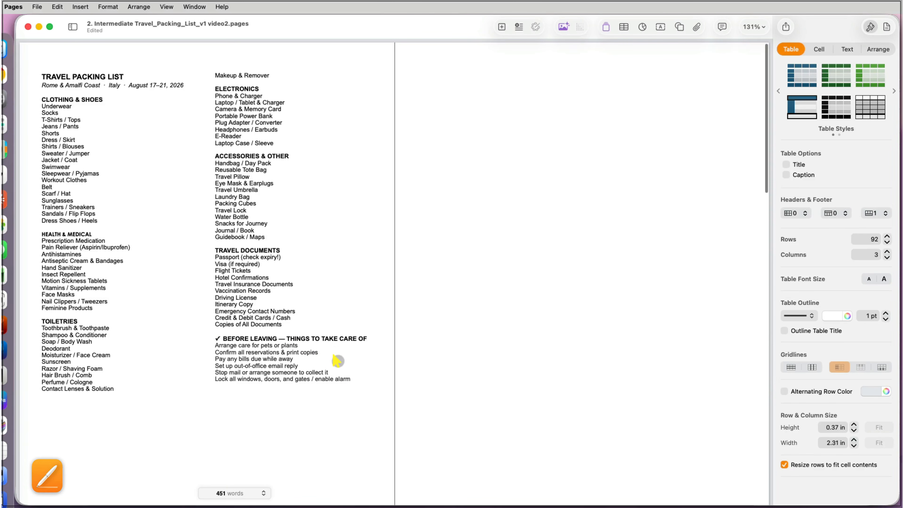
# Apply the Bullets list style to the two-column text from CLOTHING & SHOES through the last line
pyautogui.moveTo(355, 377); pyautogui.dragTo(41, 95)
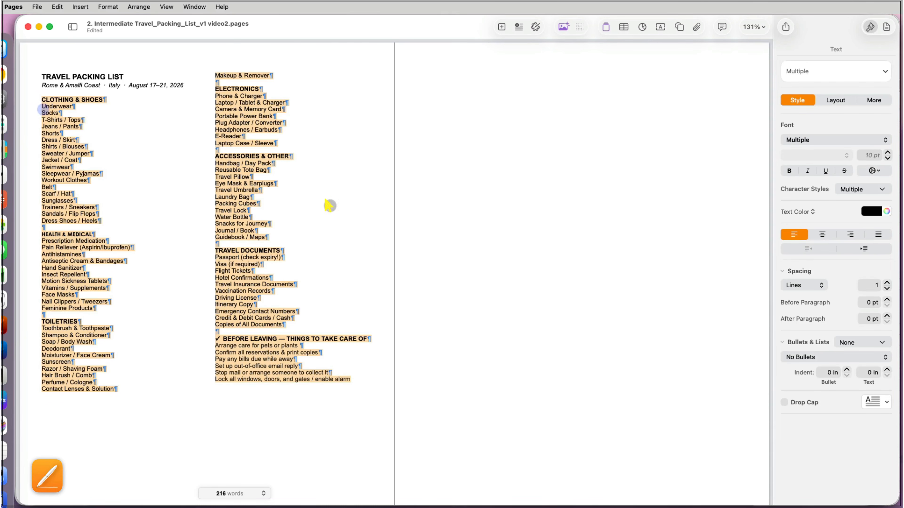
pyautogui.click(852, 342)
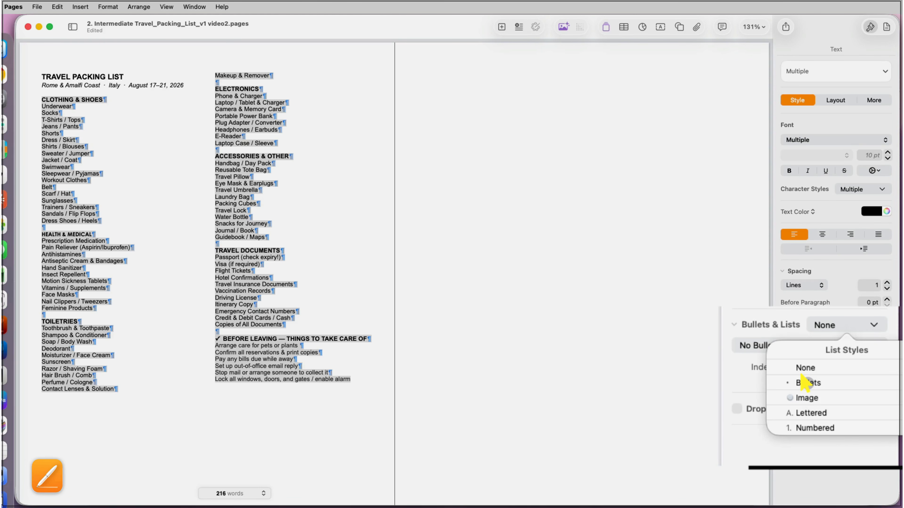
pyautogui.click(805, 382)
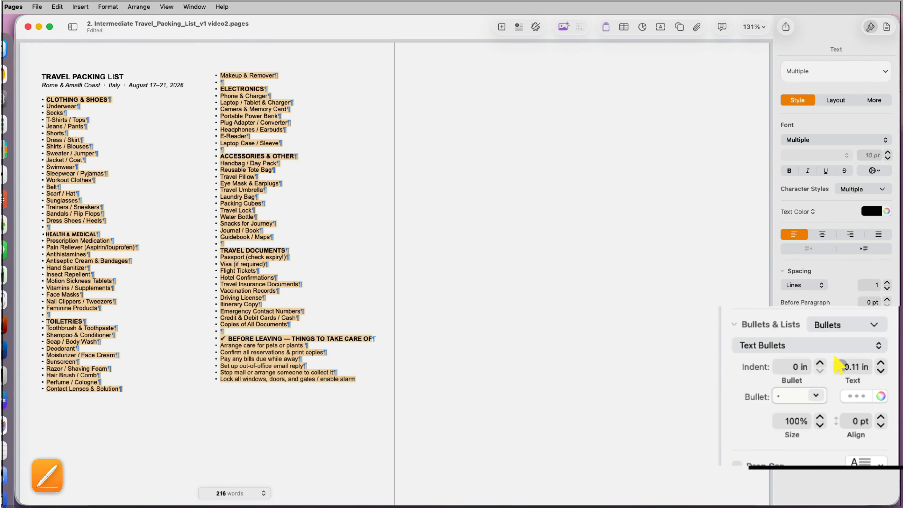
# Change the list to image bullets and use the empty square checkbox image
pyautogui.click(868, 342)
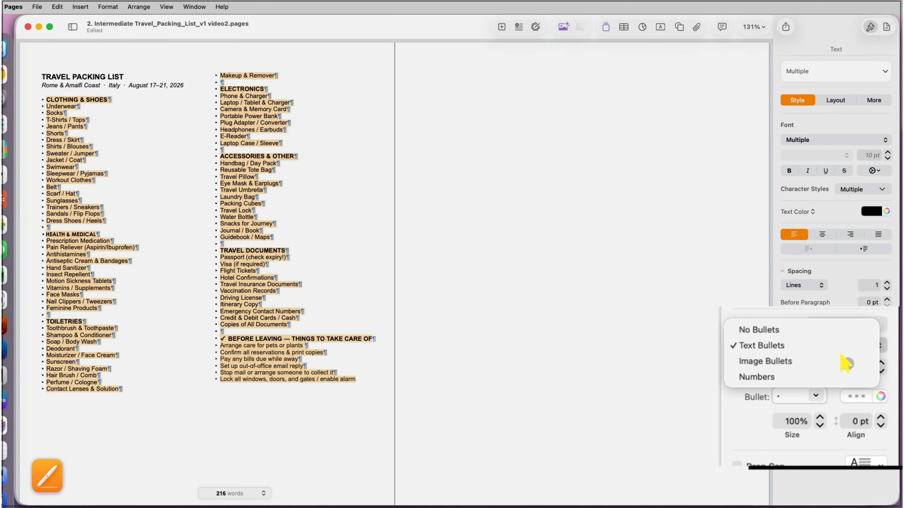
pyautogui.click(846, 362)
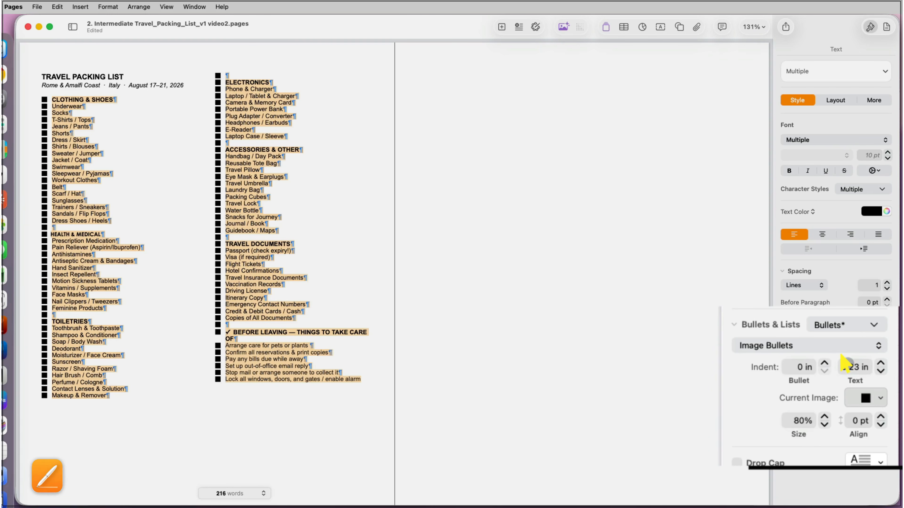
pyautogui.click(880, 398)
pyautogui.scroll(-10, 822, 422)
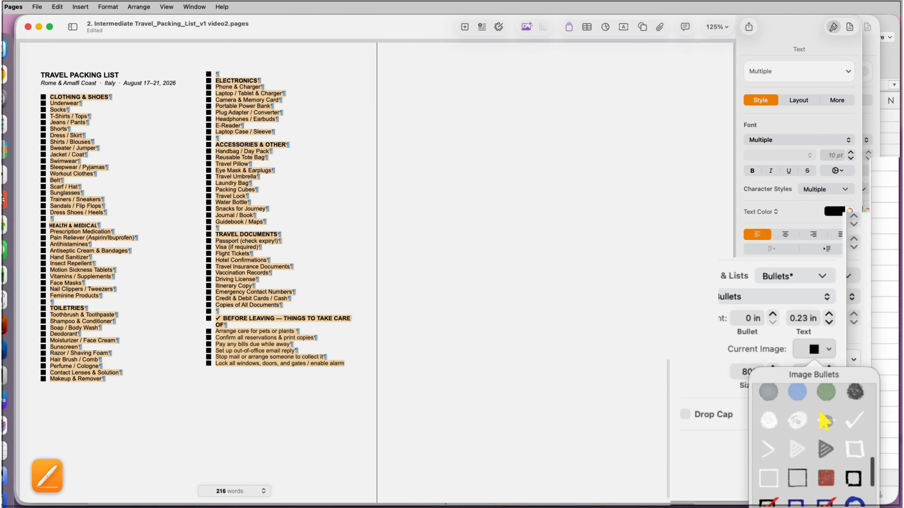
pyautogui.click(794, 415)
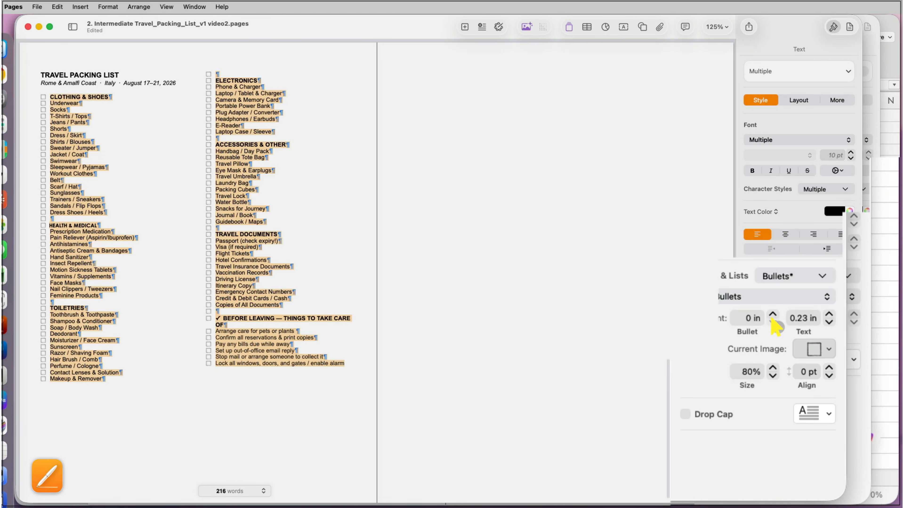
# Try small changes to the bullet indent, size and alignment, and set the list's text indent to 0.25 in
pyautogui.click(772, 314)
pyautogui.click(772, 323)
pyautogui.click(772, 376)
pyautogui.click(829, 368)
pyautogui.click(829, 369)
pyautogui.click(829, 376)
pyautogui.click(829, 376)
pyautogui.click(828, 313)
pyautogui.click(828, 314)
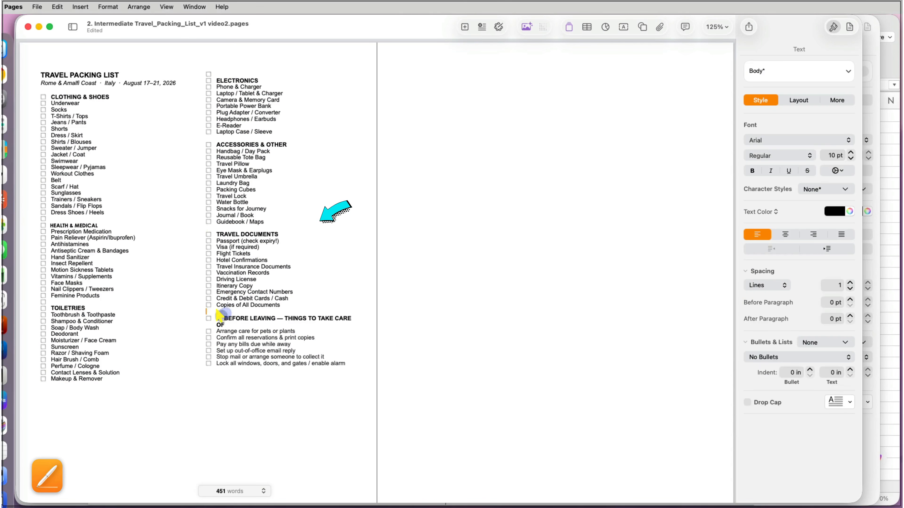
# Remove the checkbox bullet from the blank line above the BEFORE LEAVING heading
pyautogui.click(217, 313)
pyautogui.press('BackSpace')
pyautogui.press('BackSpace')
pyautogui.press('Return')
pyautogui.press('Return')
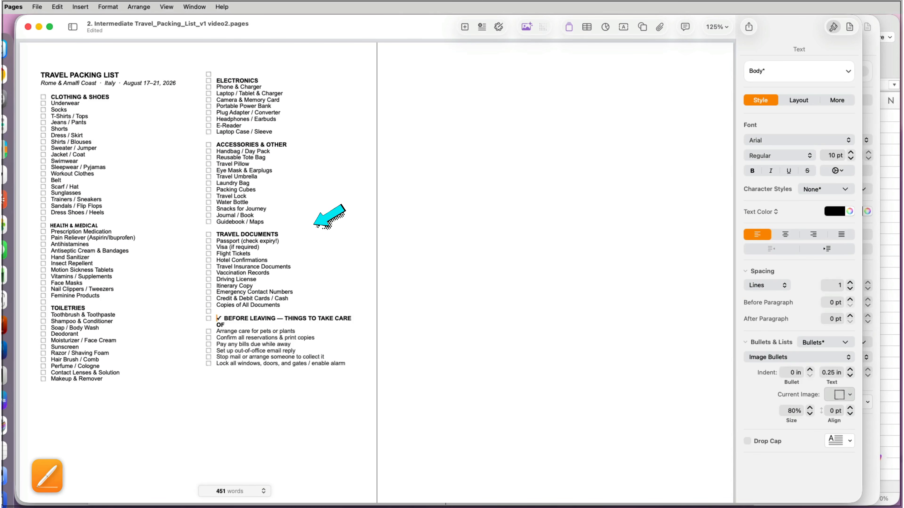
pyautogui.press('BackSpace')
# Set the BEFORE LEAVING heading's list style to None and open the list styles for the TOILETRIES heading
pyautogui.tripleClick(214, 318)
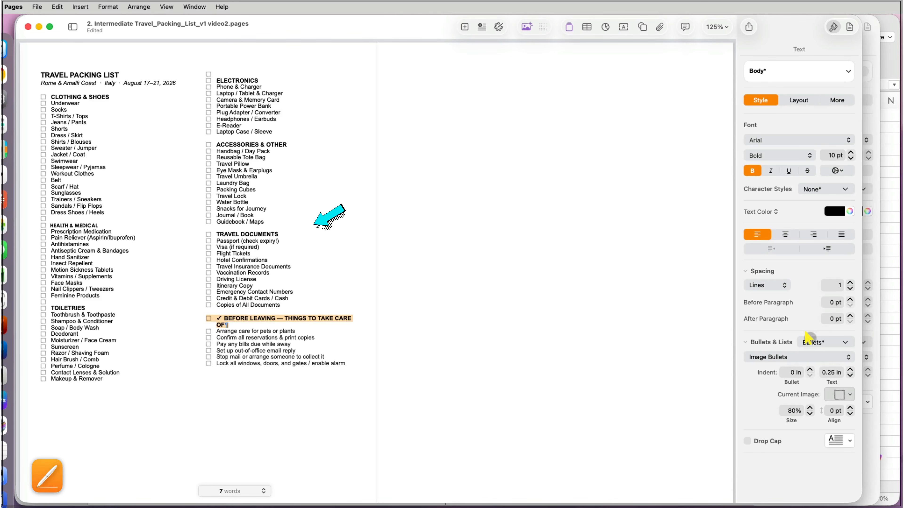
pyautogui.click(813, 342)
pyautogui.click(798, 372)
pyautogui.tripleClick(51, 308)
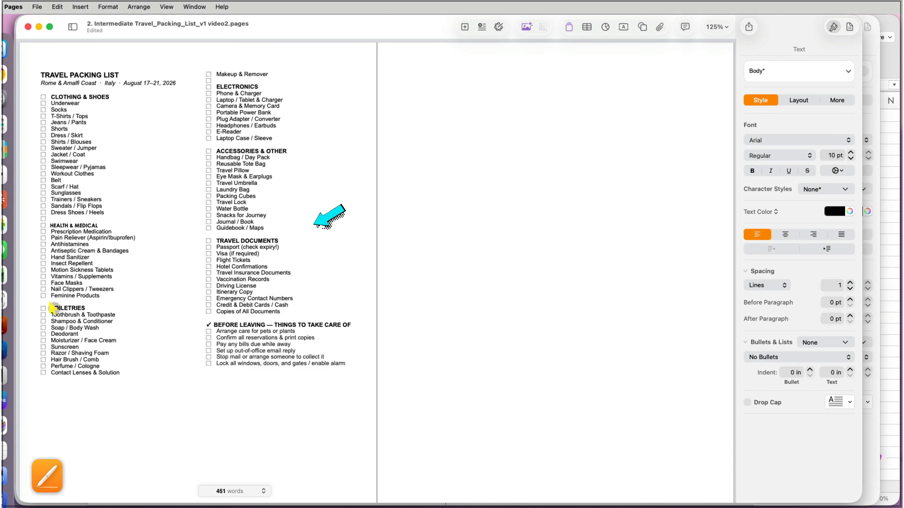
pyautogui.click(815, 343)
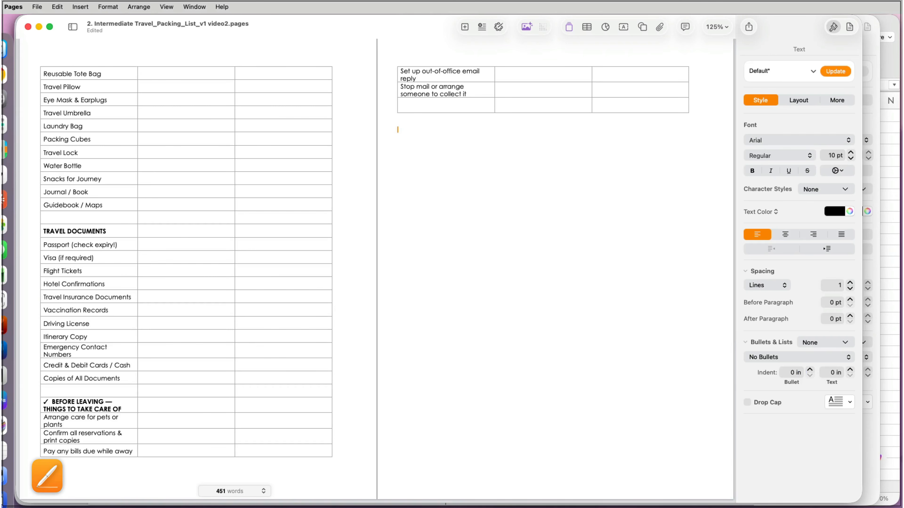
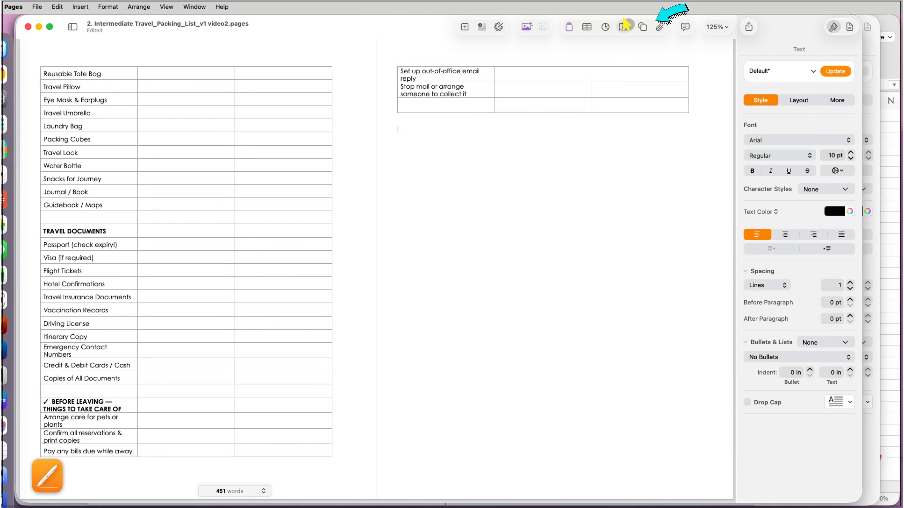
# Insert a rounded square shape below the end of the table and set it to No Fill
pyautogui.click(642, 27)
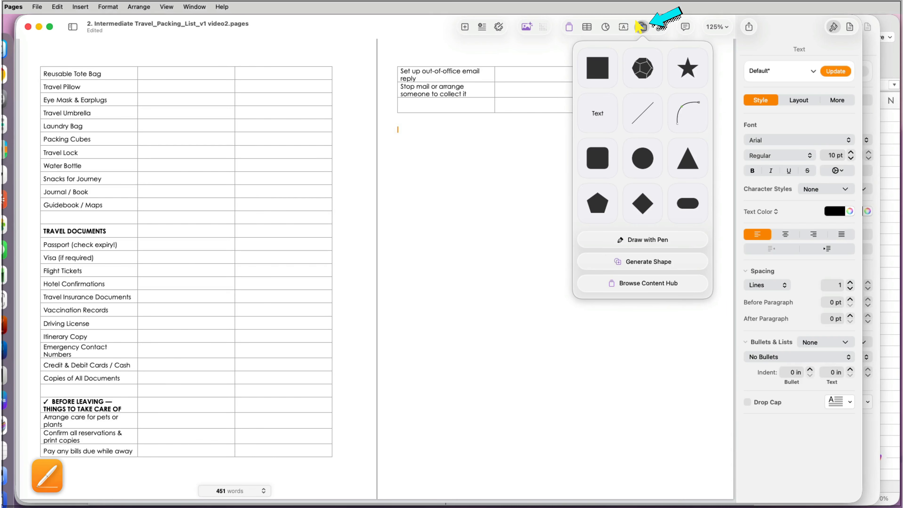
pyautogui.click(597, 159)
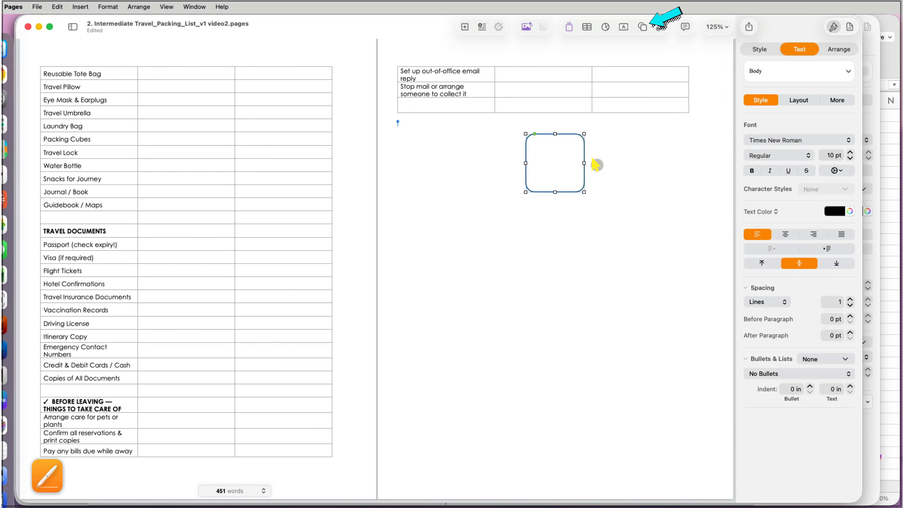
pyautogui.click(760, 49)
pyautogui.click(778, 167)
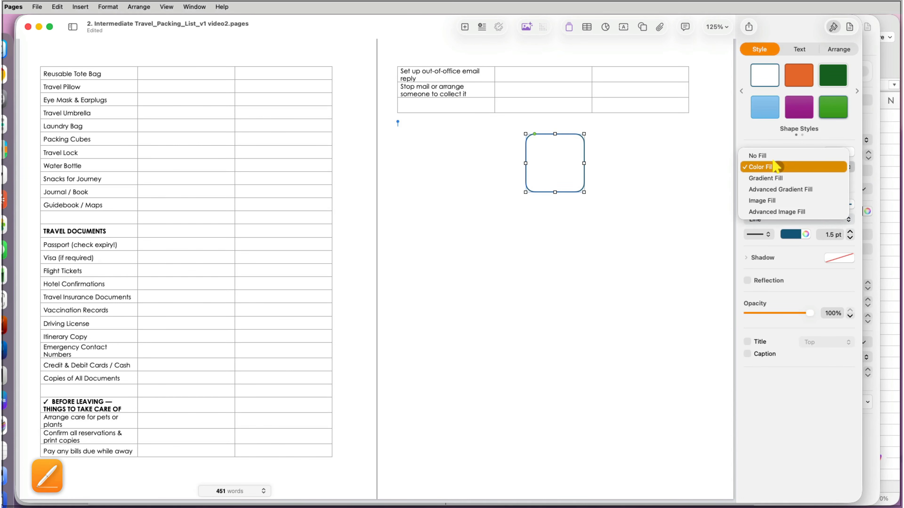
pyautogui.click(758, 155)
# Give the rounded square a thinner, dark border line
pyautogui.click(792, 223)
pyautogui.click(762, 278)
pyautogui.click(850, 226)
pyautogui.click(799, 49)
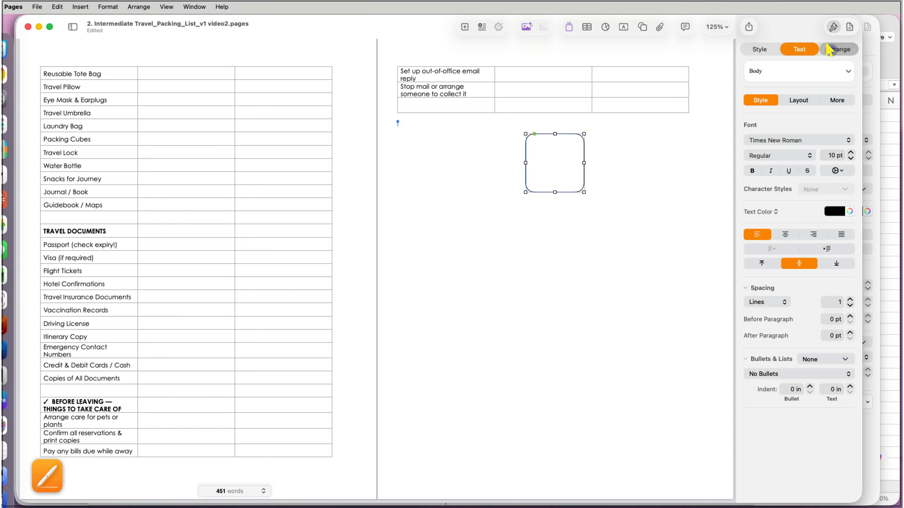
# Constrain the rounded square's proportions and shrink it to a small checkbox size
pyautogui.click(839, 49)
pyautogui.click(772, 245)
pyautogui.click(804, 228)
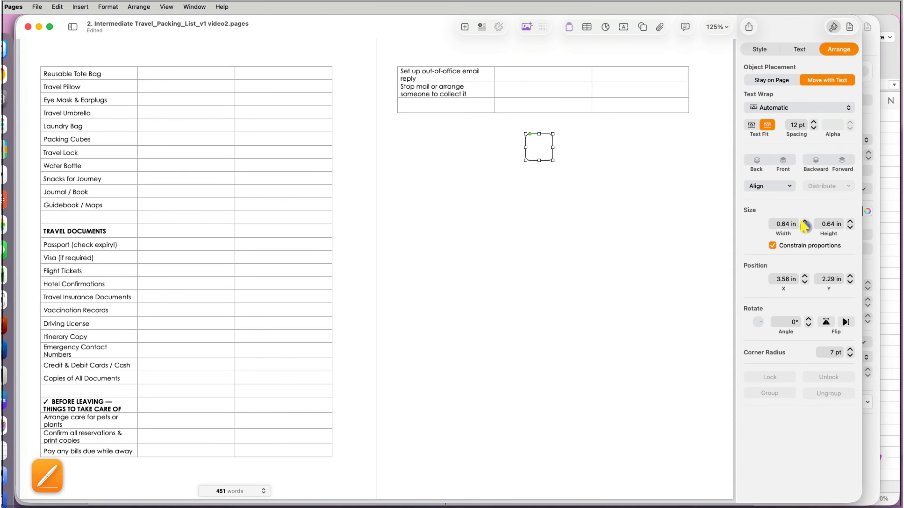
# Copy the small rounded square below the table
pyautogui.scroll(1, 576, 217)
pyautogui.scroll(1, 576, 217)
pyautogui.click(540, 202)
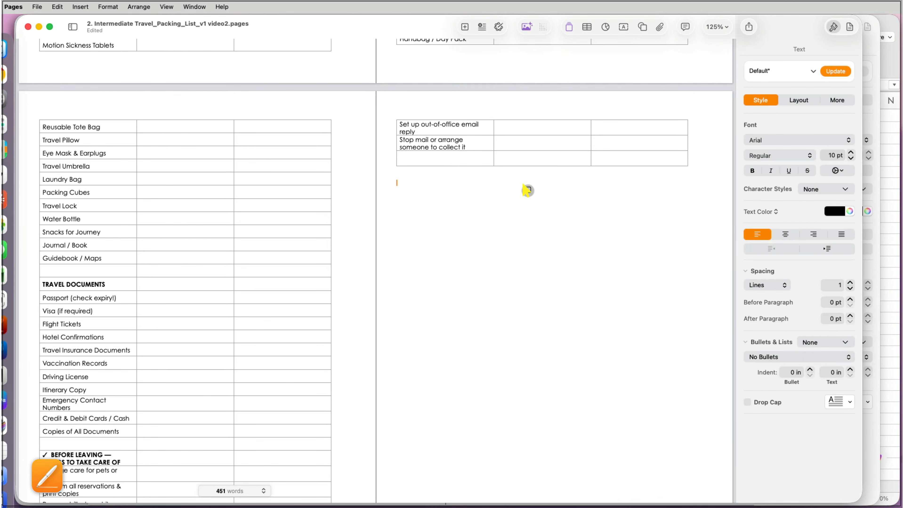
pyautogui.click(527, 191)
pyautogui.press('super+c')
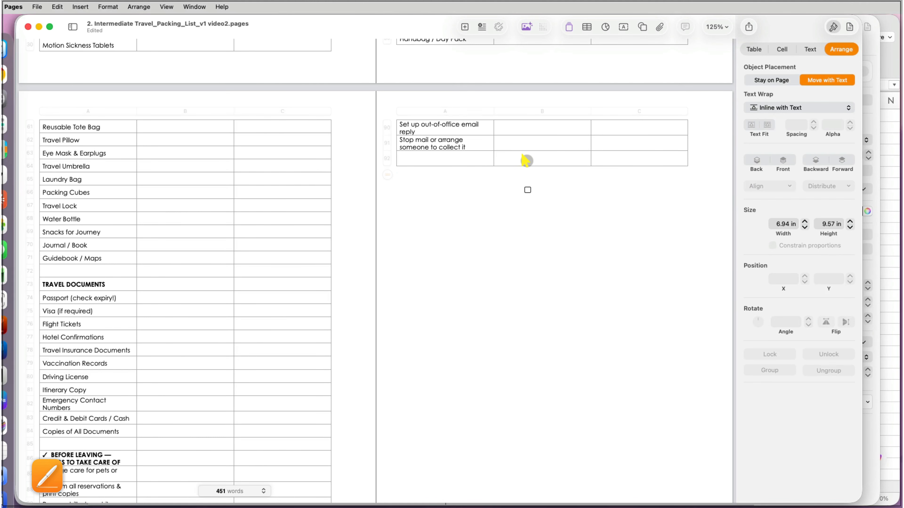
# Try pasting the copied square into the middle cell of the table's last row, and undo the paste
pyautogui.click(527, 159)
pyautogui.press('super+v')
pyautogui.press('super+z')
pyautogui.click(527, 191)
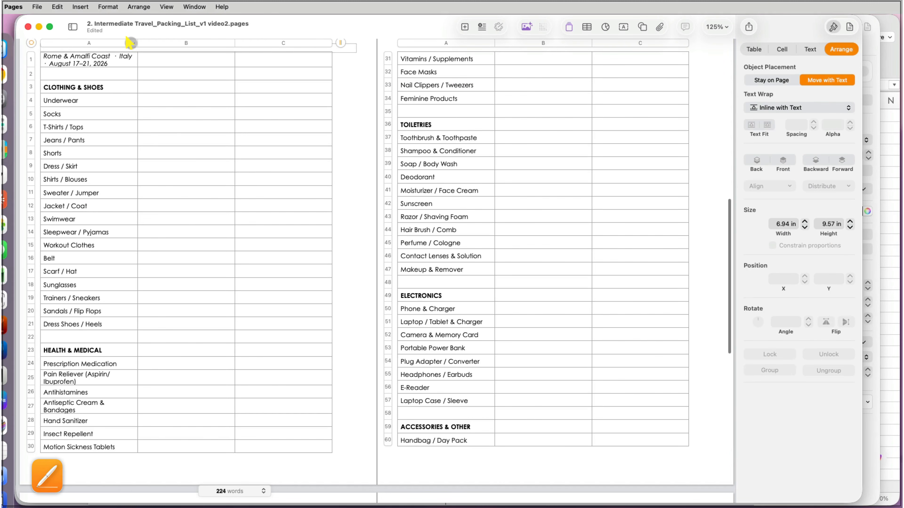
# Add an empty column before the packing items column
pyautogui.click(131, 44)
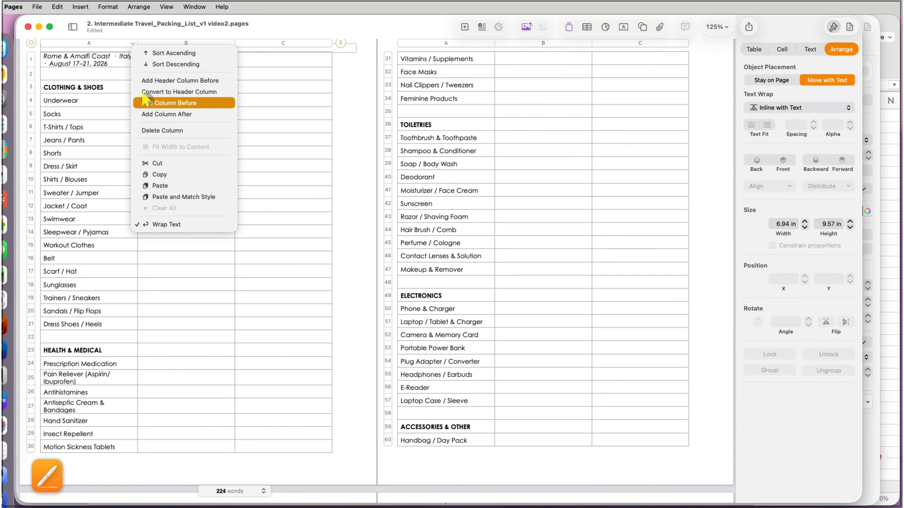
pyautogui.click(146, 101)
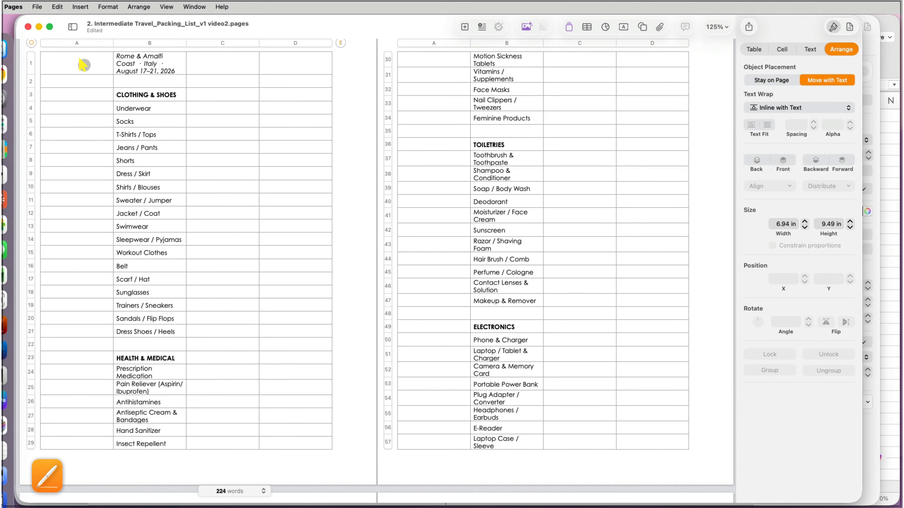
pyautogui.click(84, 65)
# Paste the copied square into cells A4 to A21 beside the clothing items and center it in the cells
pyautogui.click(85, 111)
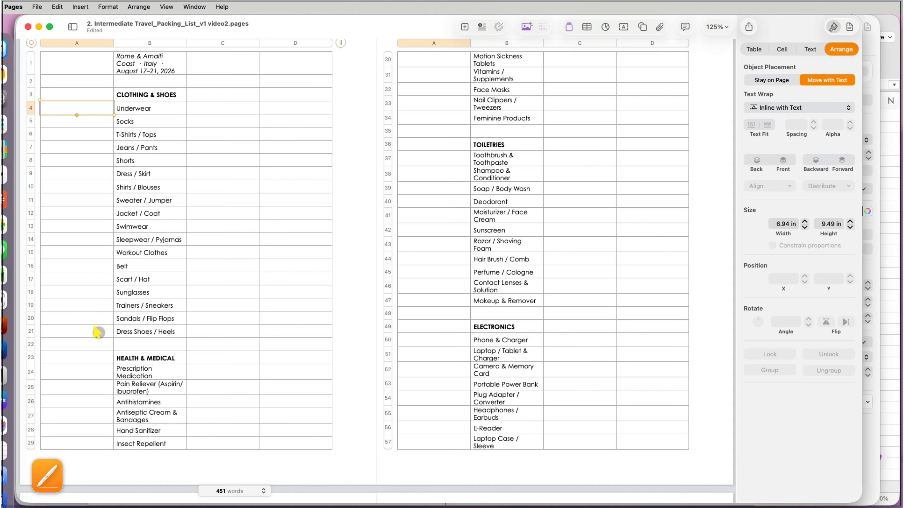
pyautogui.keyDown('shift'); pyautogui.click(98, 333); pyautogui.keyUp('shift')
pyautogui.press('cmd+v')
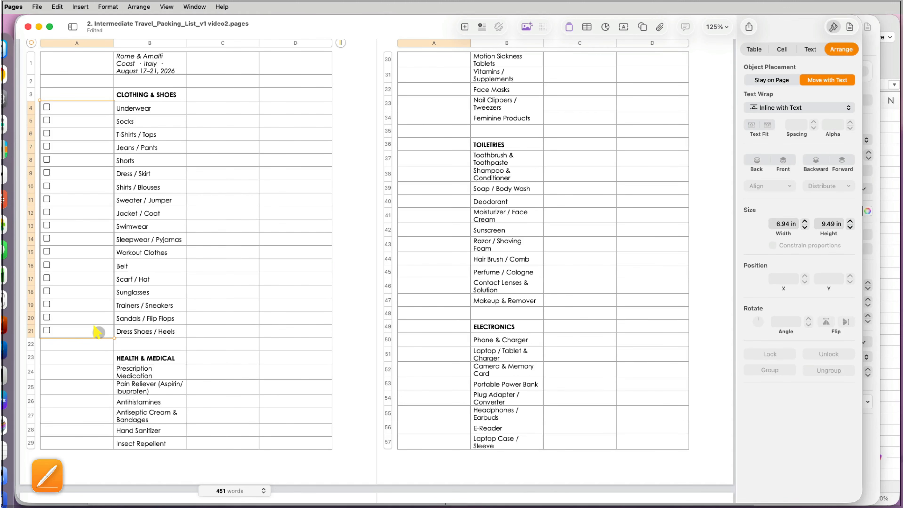
pyautogui.click(810, 49)
pyautogui.click(777, 234)
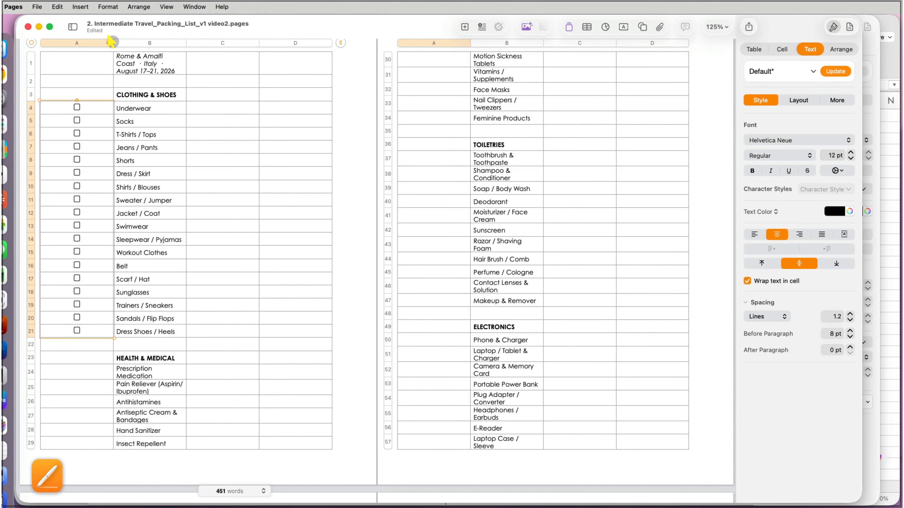
# Fit column A to its contents and copy a checkbox into cells A24 to A34 beside the Health & Medical items
pyautogui.doubleClick(113, 43)
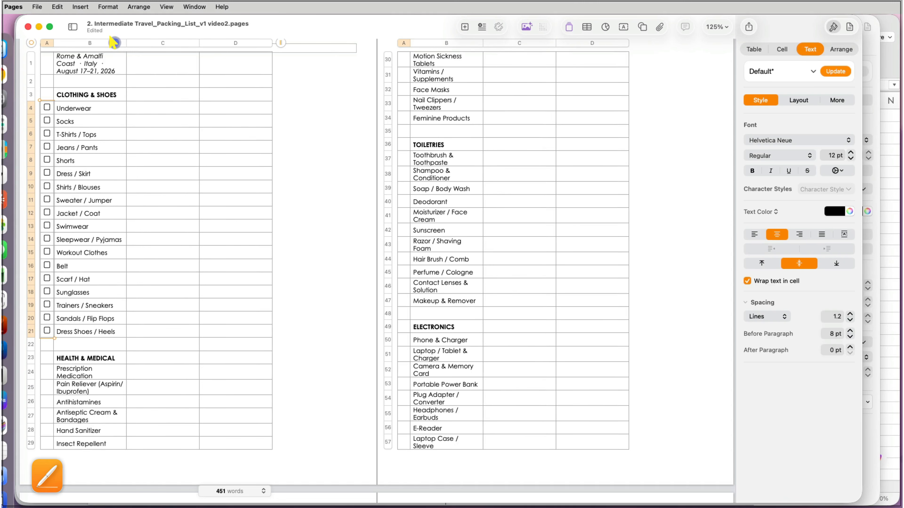
pyautogui.click(93, 173)
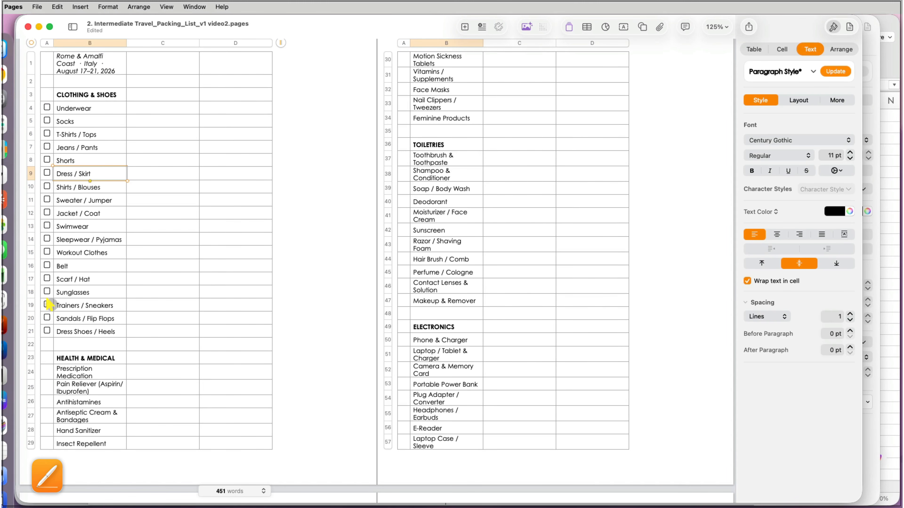
pyautogui.click(47, 326)
pyautogui.press('super+c')
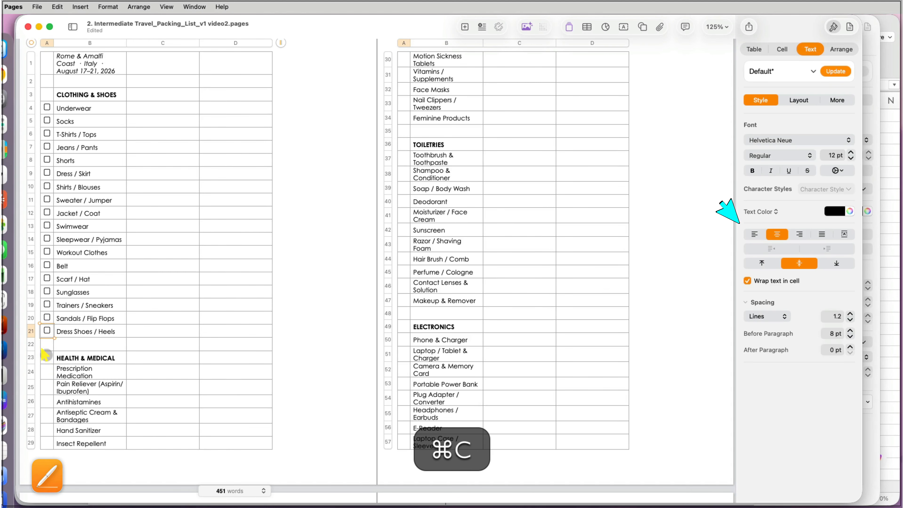
pyautogui.click(46, 371)
pyautogui.keyDown('shift'); pyautogui.click(45, 442); pyautogui.keyUp('shift')
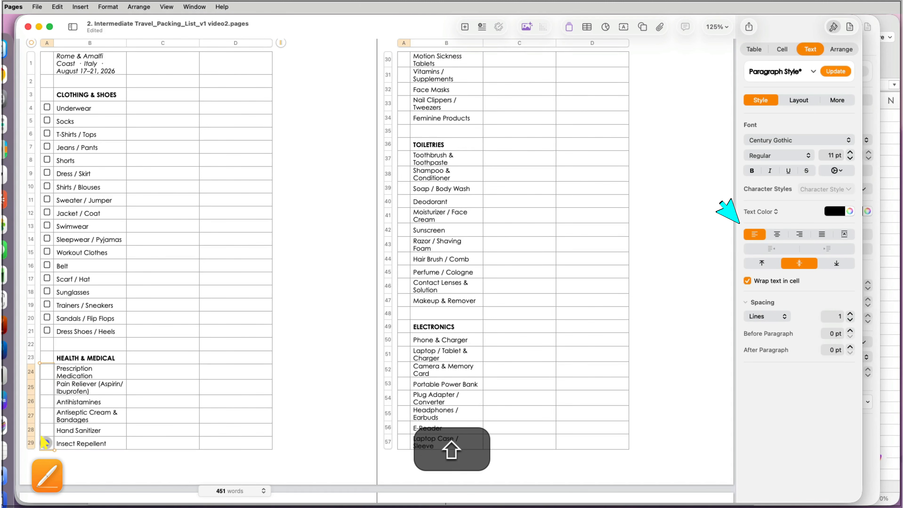
pyautogui.press('super+v')
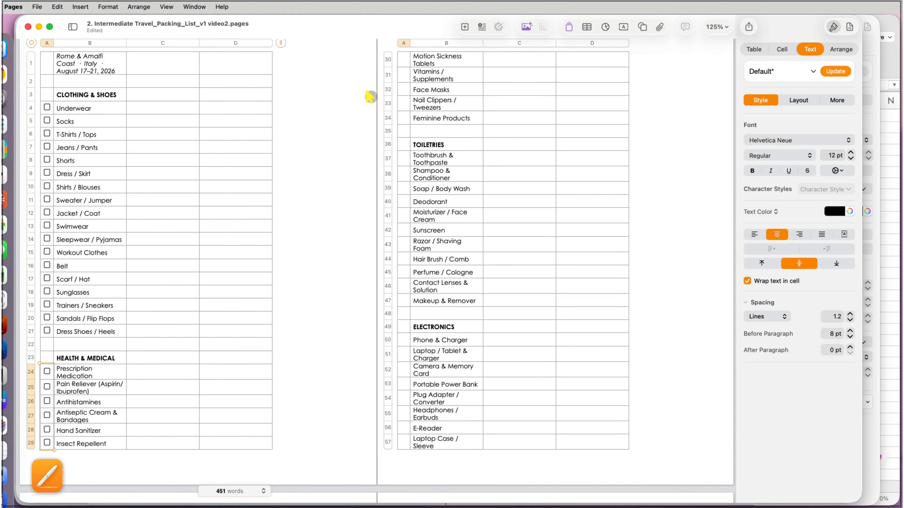
pyautogui.click(404, 60)
pyautogui.press('super+v')
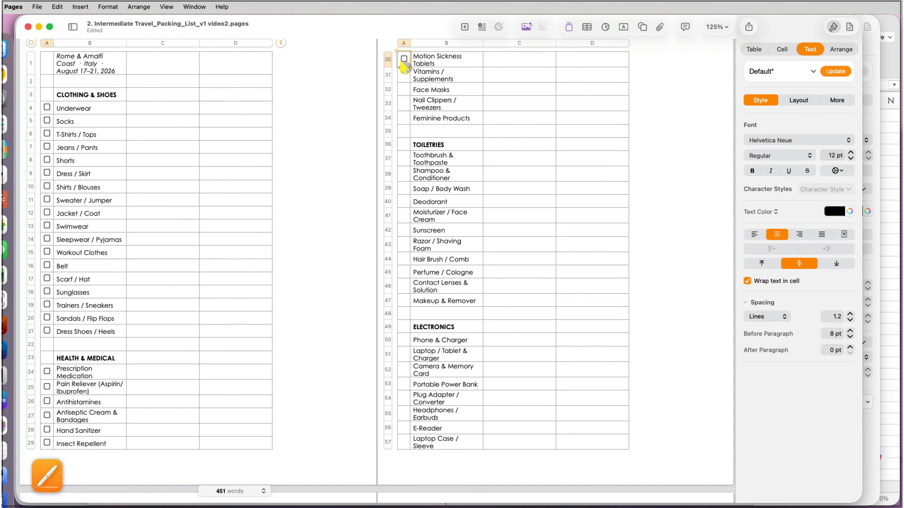
pyautogui.moveTo(403, 68); pyautogui.dragTo(403, 126)
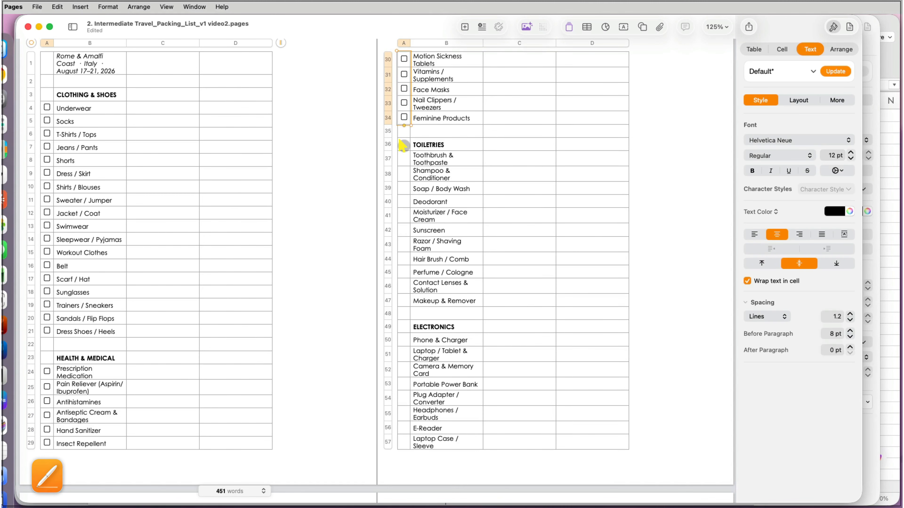
# Paste the checkbox into cells A37 to A47 beside the toiletries and A50 to A57 beside the electronics
pyautogui.click(404, 161)
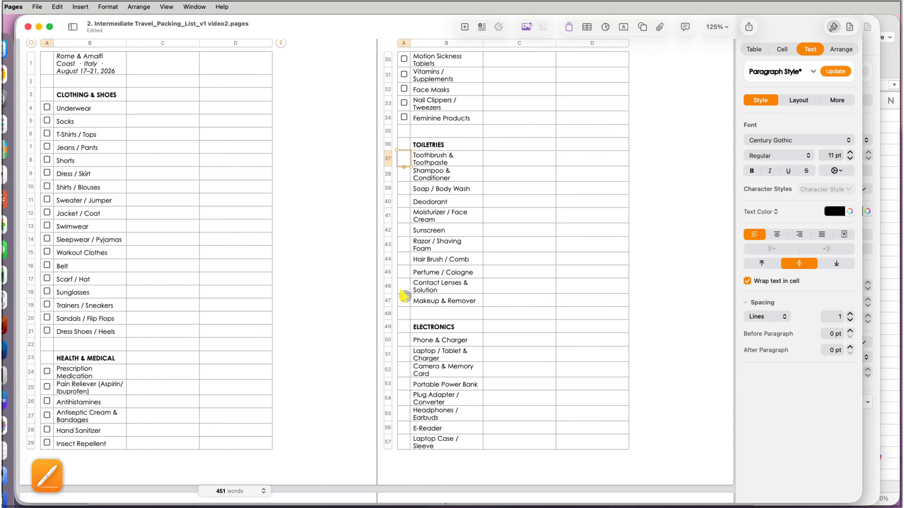
pyautogui.keyDown('shift'); pyautogui.click(404, 299); pyautogui.keyUp('shift')
pyautogui.press('super+v')
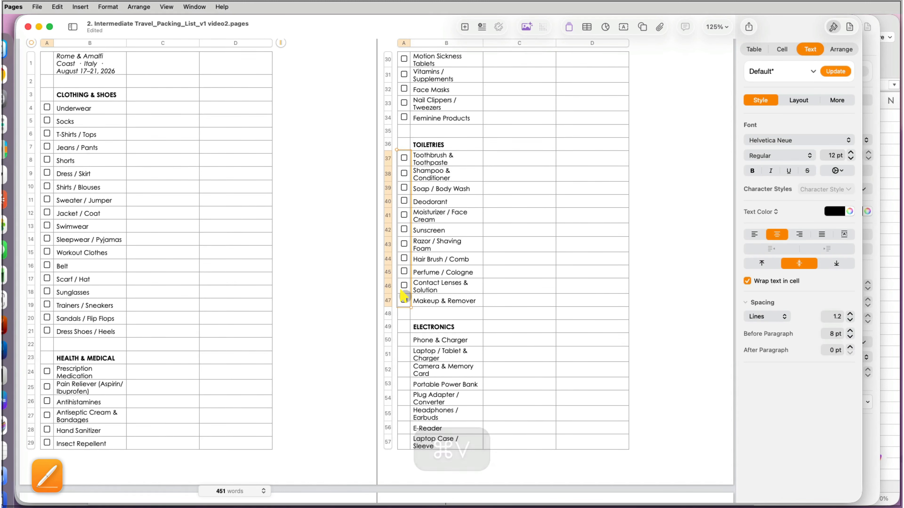
pyautogui.scroll(-2, 404, 297)
pyautogui.click(404, 318)
pyautogui.keyDown('shift'); pyautogui.click(404, 420); pyautogui.keyUp('shift')
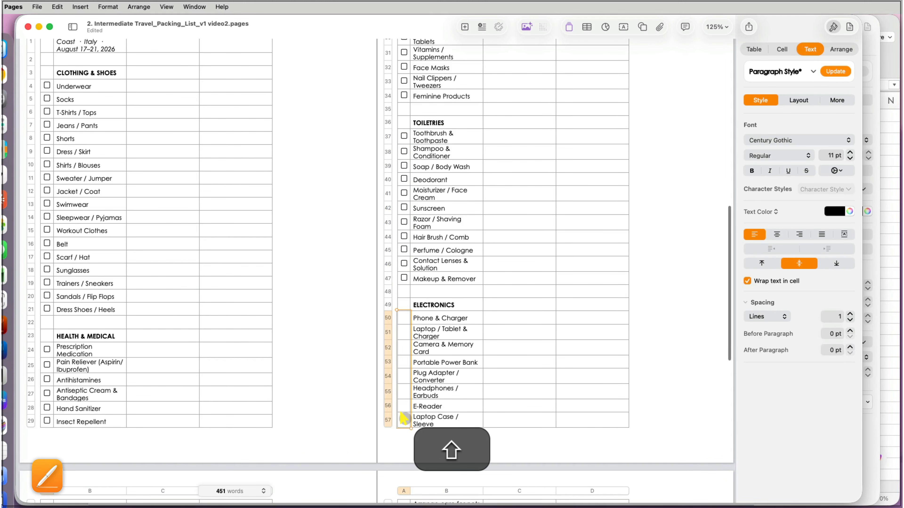
pyautogui.press('super+v')
pyautogui.click(515, 372)
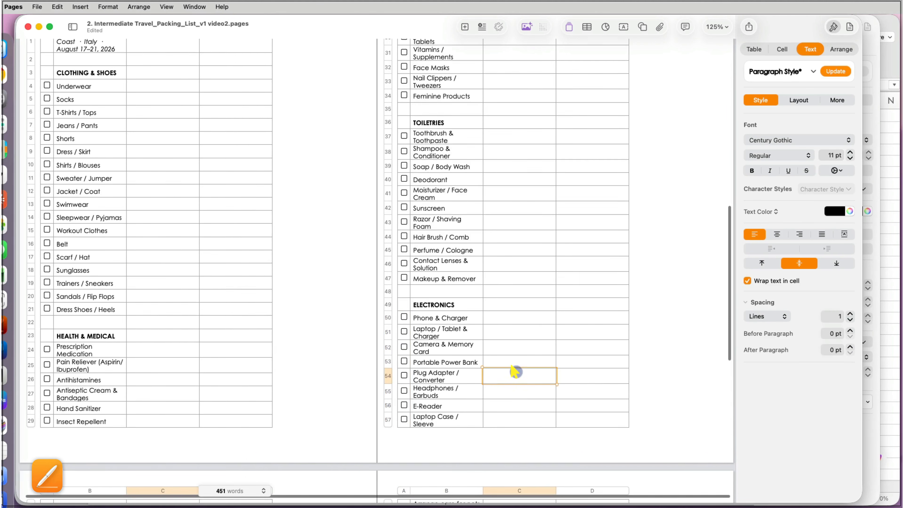
# Add a column before column C and another at the table's end, and widen the last column to the page margin
pyautogui.scroll(3, 515, 373)
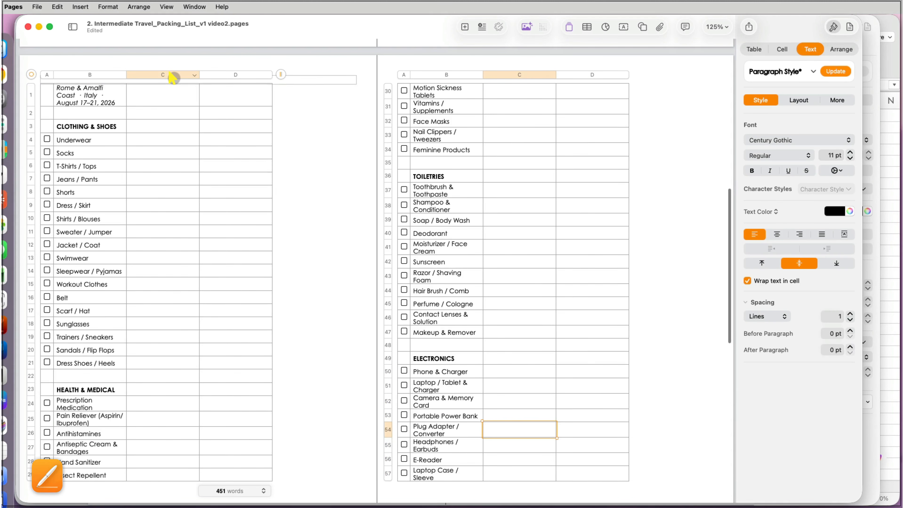
pyautogui.click(172, 76)
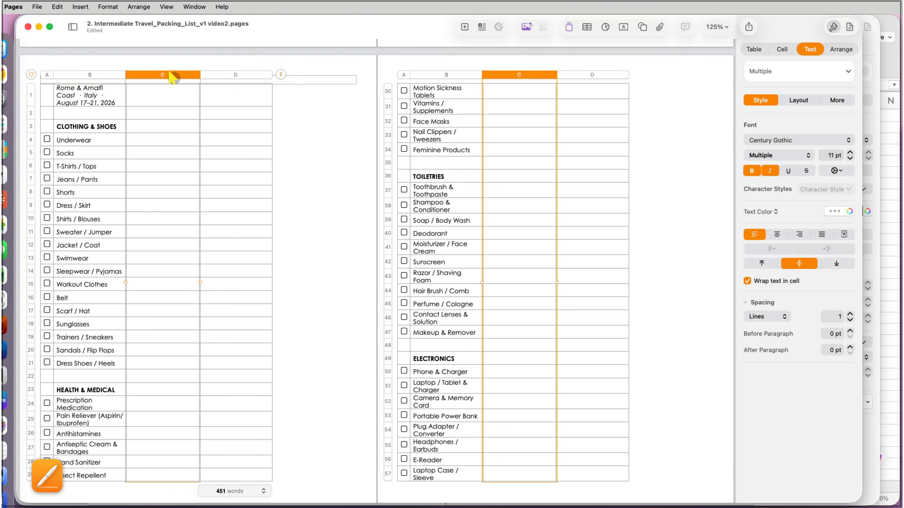
pyautogui.click(195, 75)
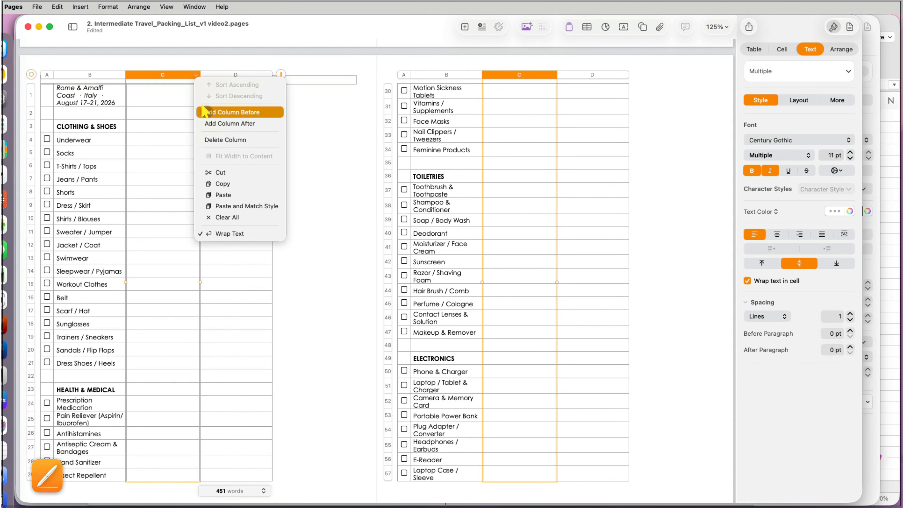
pyautogui.click(205, 112)
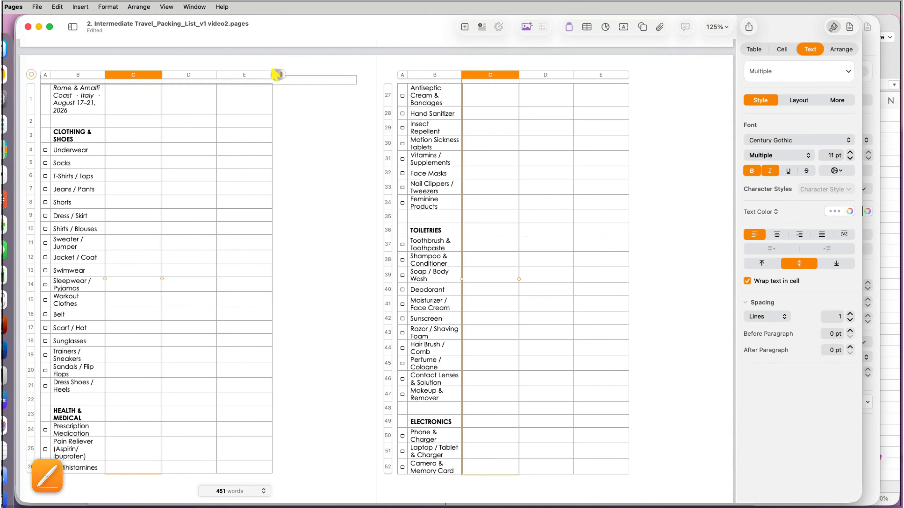
pyautogui.click(281, 71)
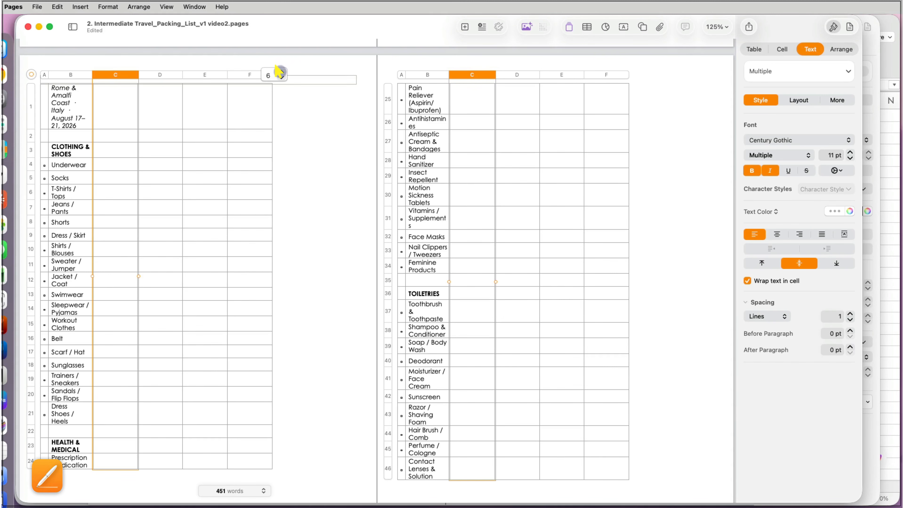
pyautogui.click(227, 136)
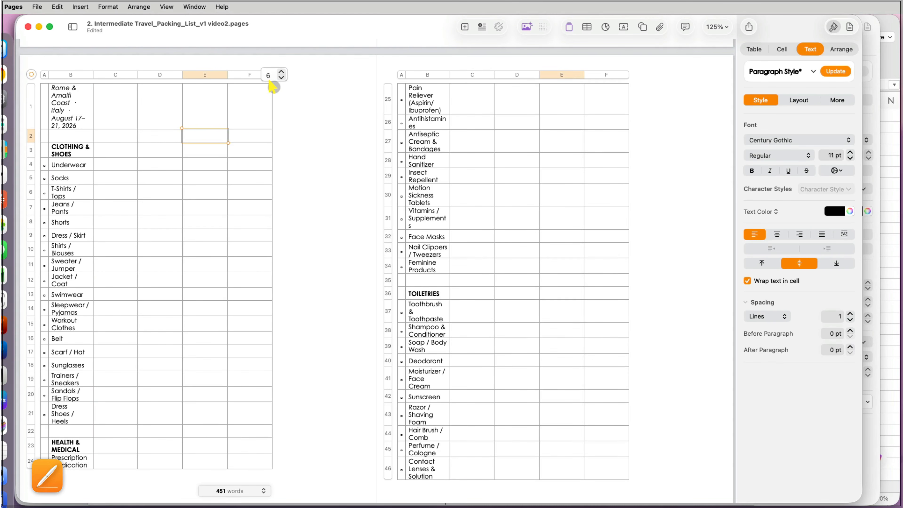
pyautogui.moveTo(265, 75); pyautogui.dragTo(355, 80)
pyautogui.click(362, 146)
pyautogui.click(182, 100)
# Copy the checkboxes of column A into columns C and E, and fit both columns to their contents
pyautogui.click(45, 75)
pyautogui.press('super+c')
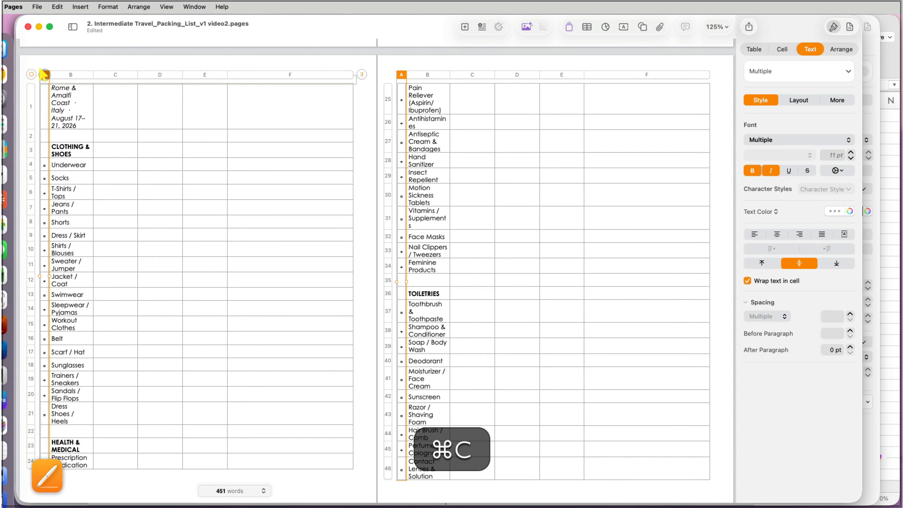
pyautogui.click(108, 73)
pyautogui.press('super+v')
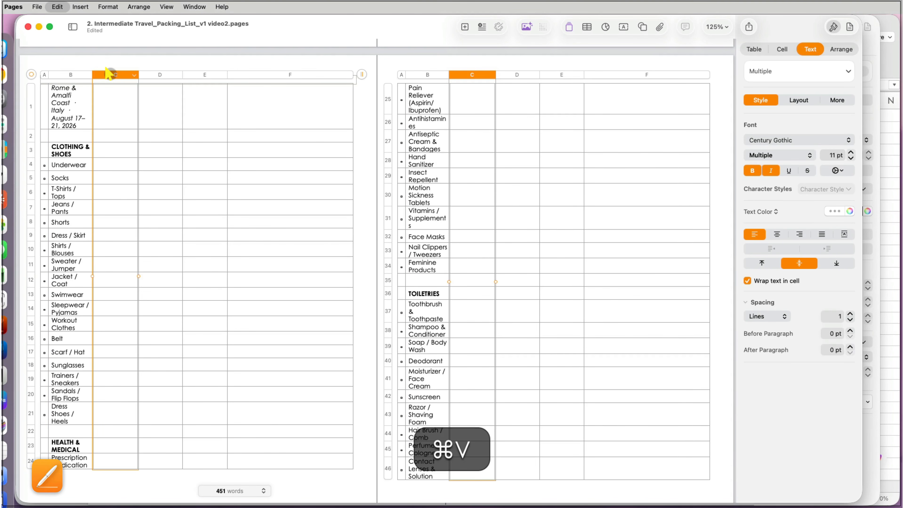
pyautogui.click(194, 74)
pyautogui.press('super+v')
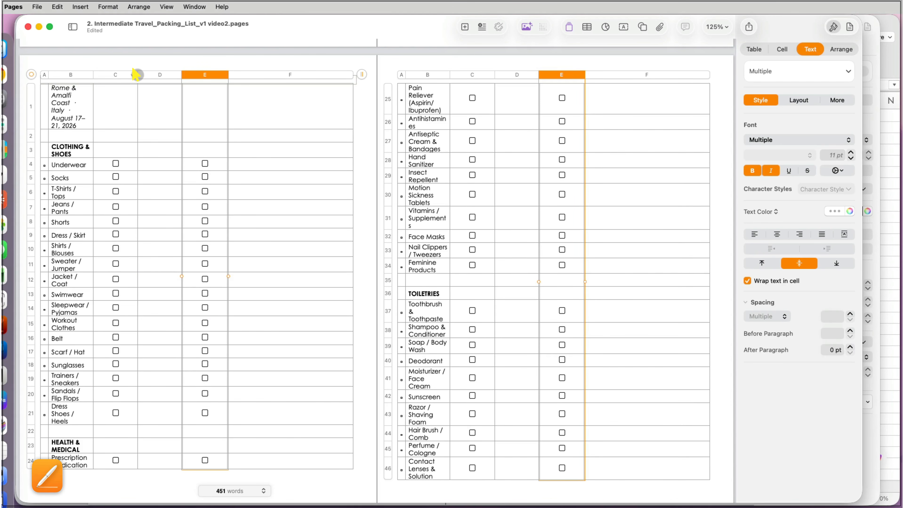
pyautogui.doubleClick(137, 75)
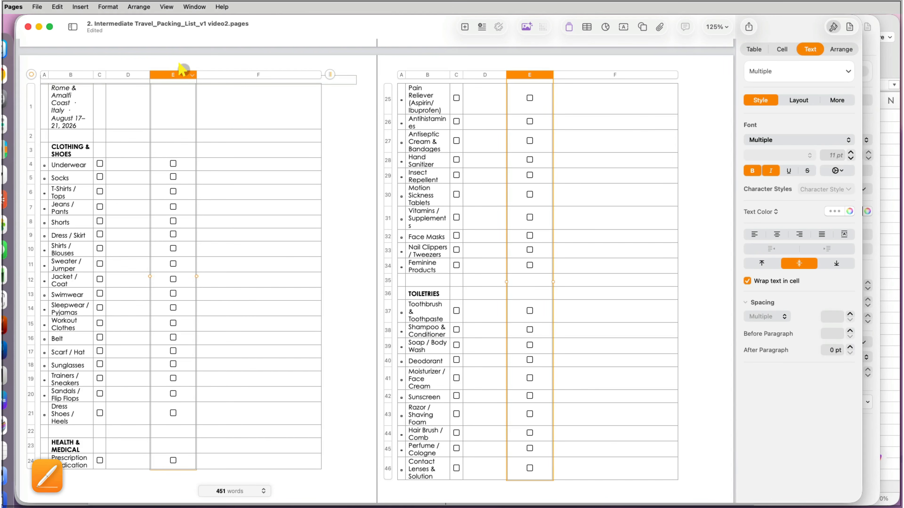
pyautogui.doubleClick(193, 74)
pyautogui.click(198, 280)
# Set checkbox columns A, C and E to 1 in wide, and narrow all three to about half that width
pyautogui.click(155, 73)
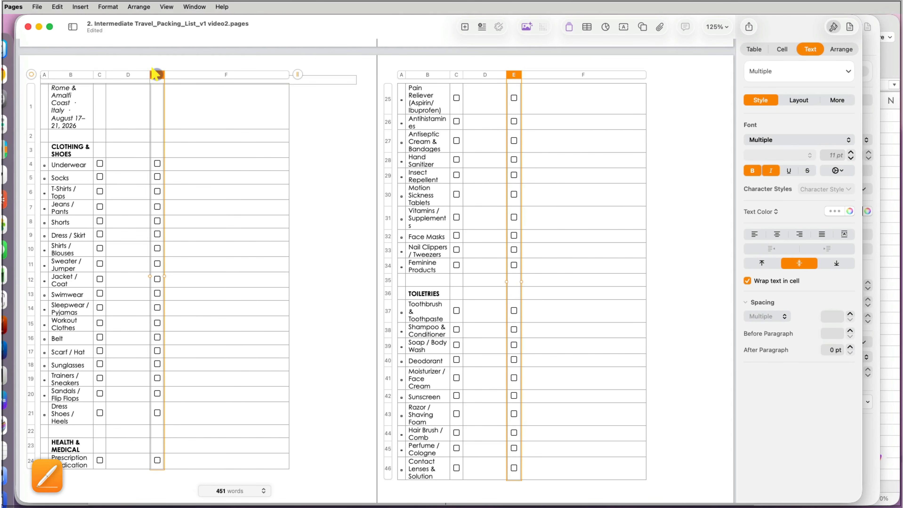
pyautogui.keyDown('super'); pyautogui.click(100, 75); pyautogui.keyUp('super')
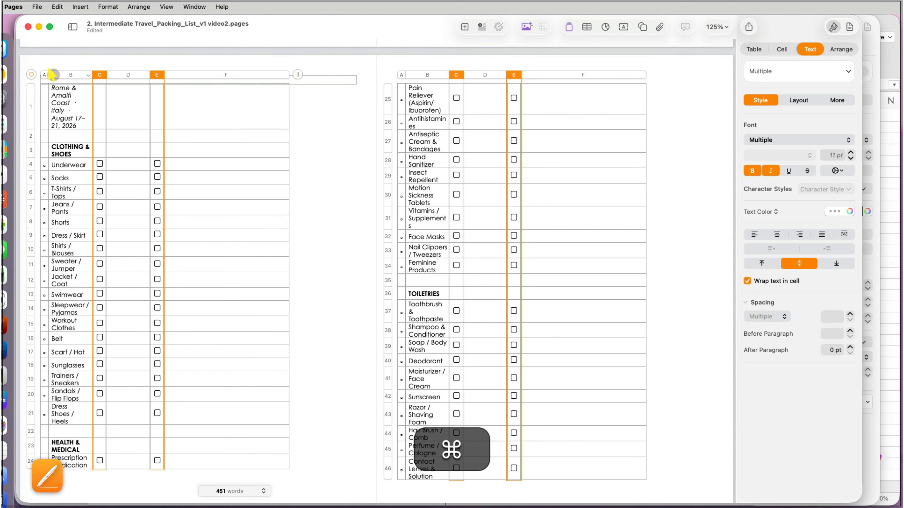
pyautogui.keyDown('super'); pyautogui.click(45, 74); pyautogui.keyUp('super')
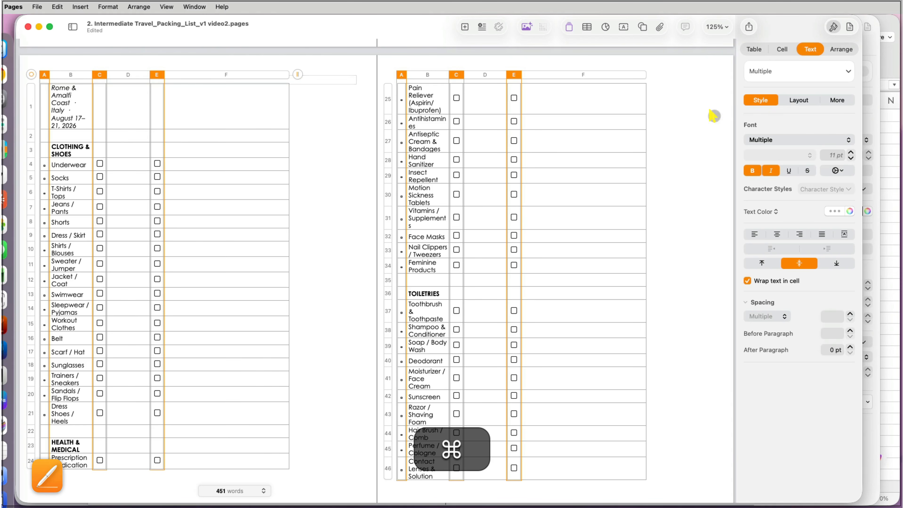
pyautogui.click(754, 50)
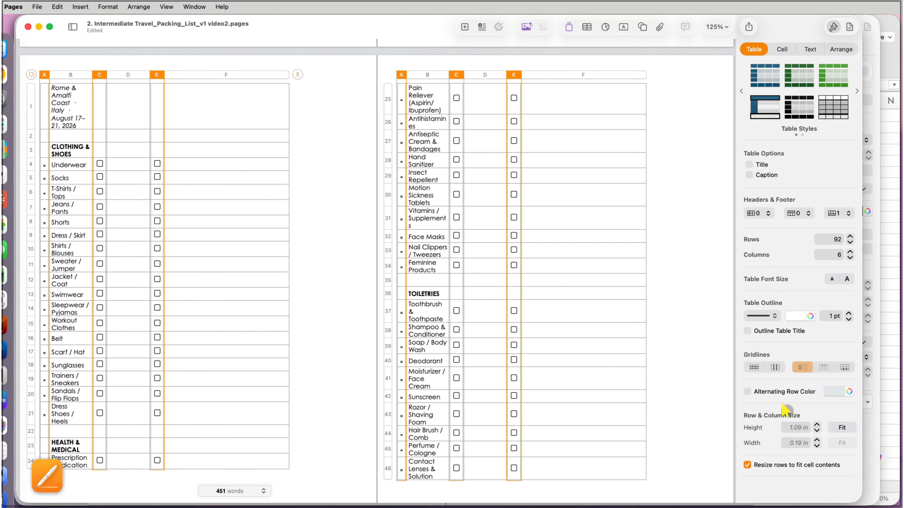
pyautogui.click(796, 443)
pyautogui.write('1')
pyautogui.press('Return')
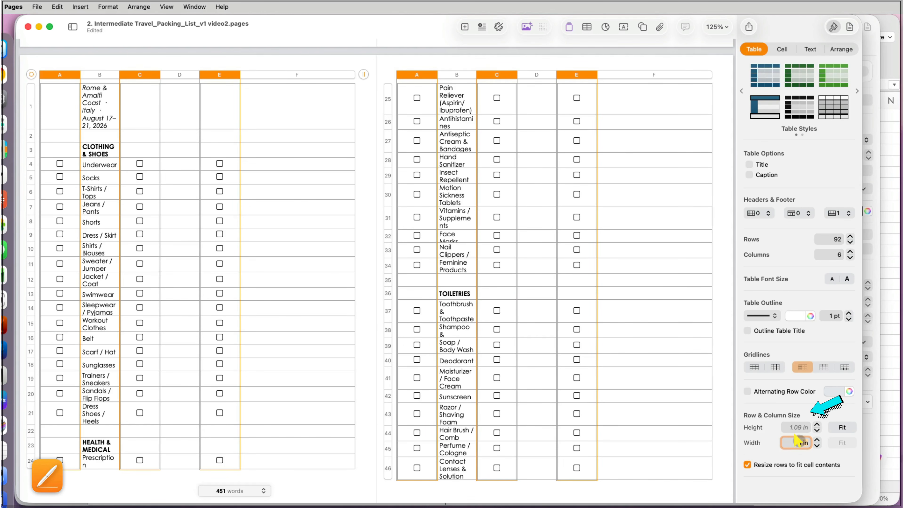
pyautogui.click(817, 446)
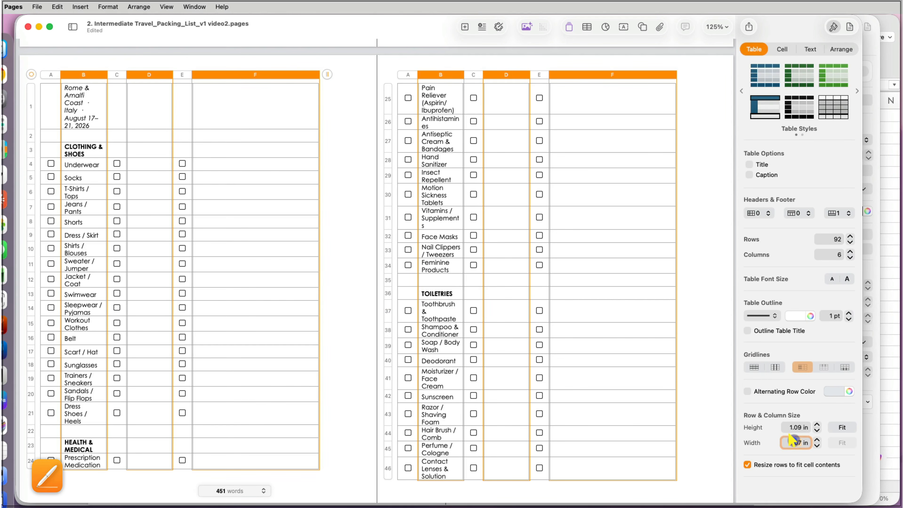
# Set the width of item columns B, D and F to 2 in
pyautogui.press('Return')
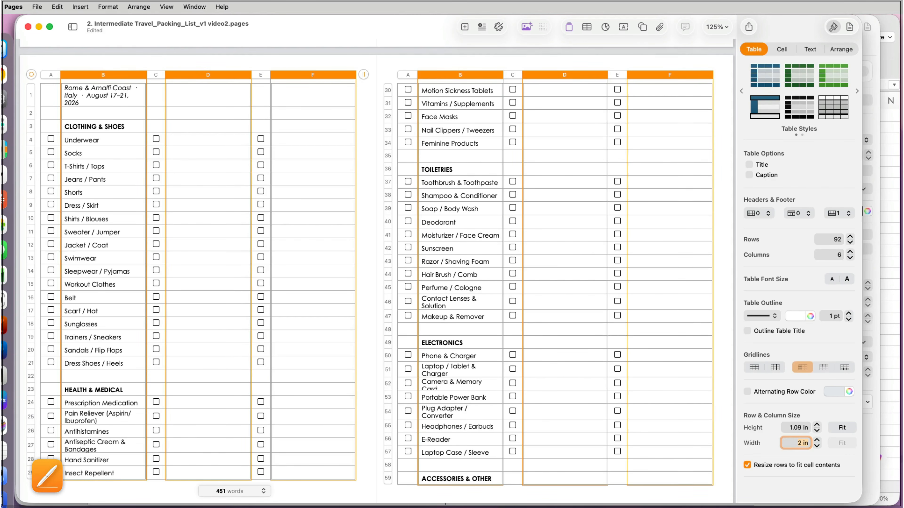
pyautogui.click(486, 65)
# Merge all cells of row 1 across columns A to F
pyautogui.click(53, 80)
pyautogui.keyDown('shift'); pyautogui.click(283, 84); pyautogui.keyUp('shift')
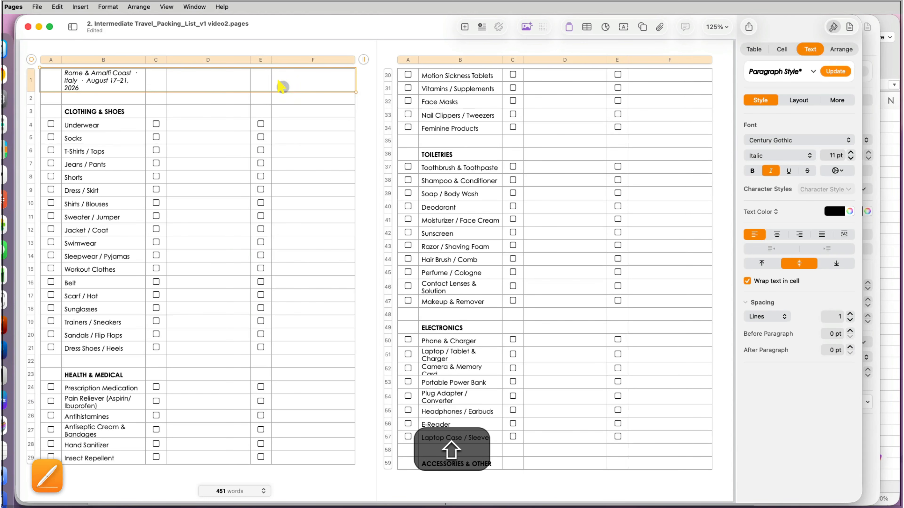
pyautogui.rightClick(282, 84)
pyautogui.click(313, 199)
# Add the line "Travel Packing List" above the destination and dates in the merged cell, and center both lines
pyautogui.scroll(3, 391, 250)
pyautogui.click(107, 102)
pyautogui.click(54, 153)
pyautogui.write('Travel Packing List')
pyautogui.press('Return')
pyautogui.press('cmd+a')
pyautogui.click(776, 234)
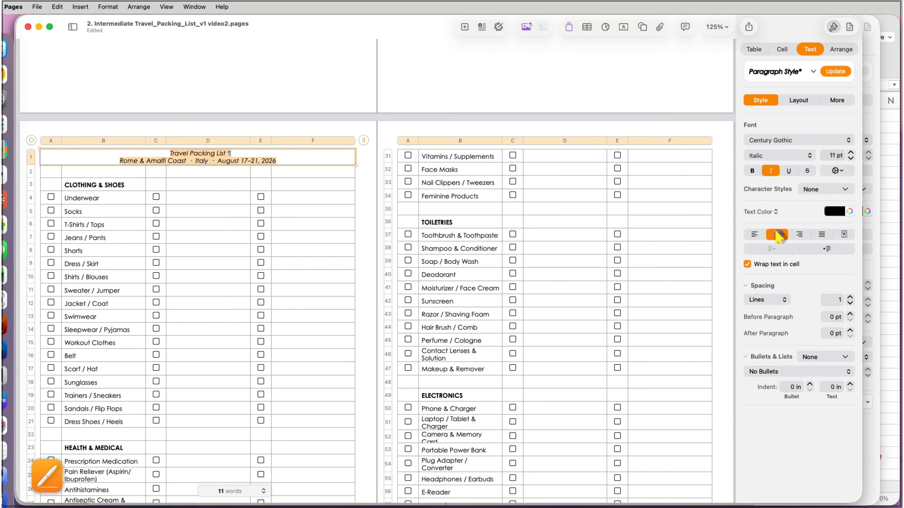
# Enlarge the merged cell's text slightly and make the "Travel Packing List" line bold
pyautogui.click(850, 152)
pyautogui.tripleClick(265, 154)
pyautogui.press('cmd+b')
pyautogui.click(245, 228)
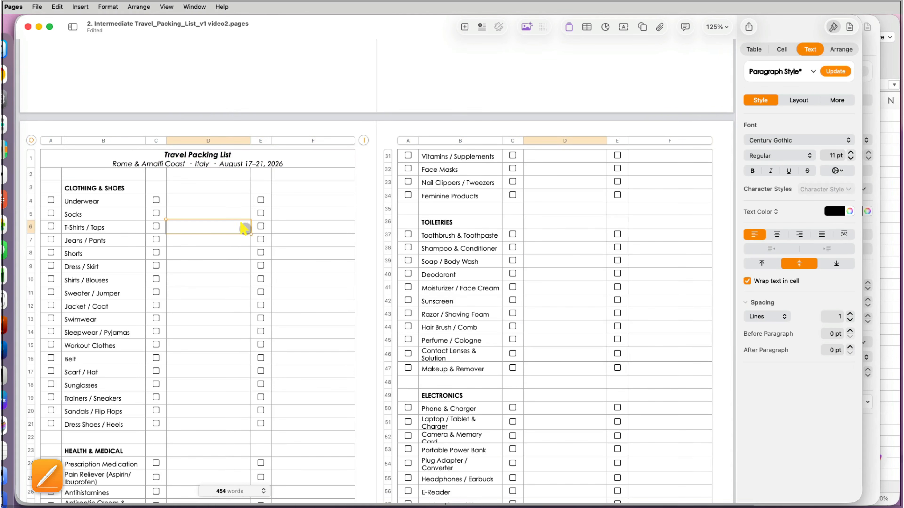
# Delete the empty row below the title row, and extend the checkbox from cell A20 into A21
pyautogui.rightClick(36, 174)
pyautogui.click(135, 221)
pyautogui.click(135, 293)
pyautogui.scroll(-1, 135, 351)
pyautogui.moveTo(50, 395); pyautogui.dragTo(50, 409)
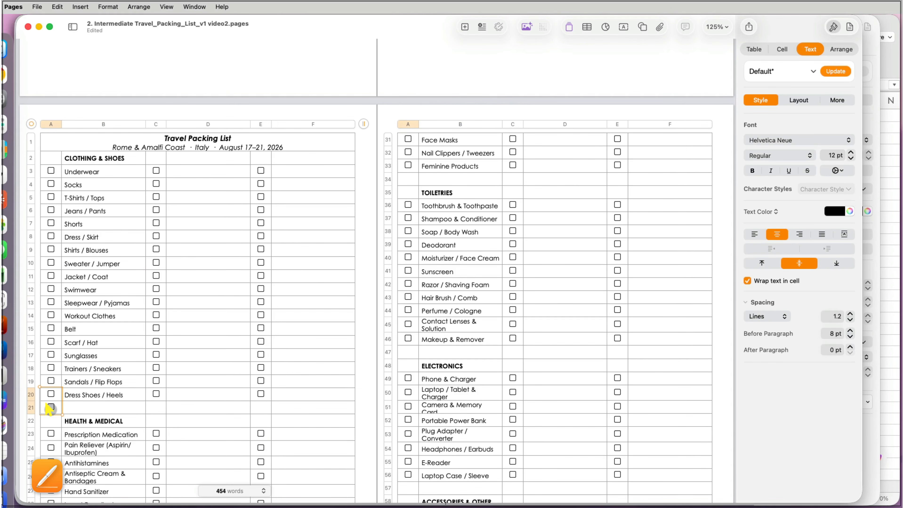
# Move the HEALTH & MEDICAL heading and its items in B22:B30 to column D, starting at D2
pyautogui.scroll(-3, 134, 430)
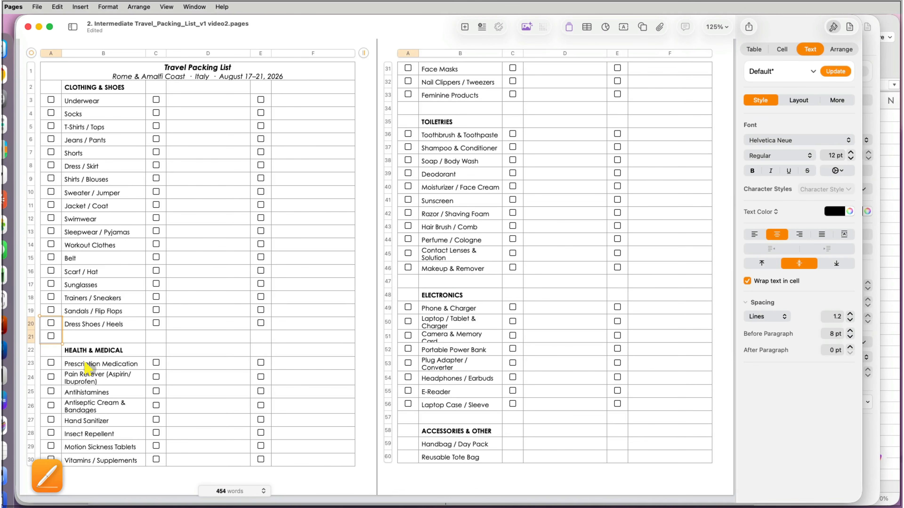
pyautogui.click(87, 351)
pyautogui.keyDown('shift'); pyautogui.click(94, 461); pyautogui.keyUp('shift')
pyautogui.press('shift+super+x')
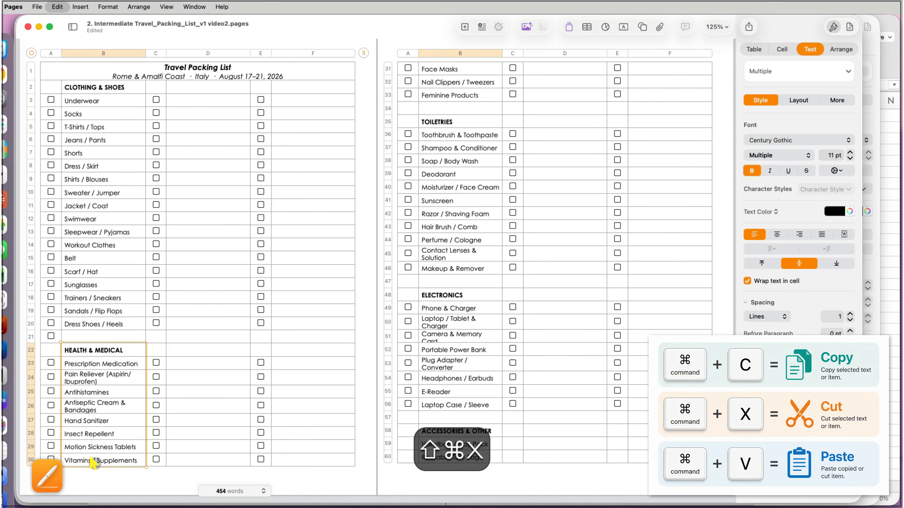
pyautogui.click(185, 89)
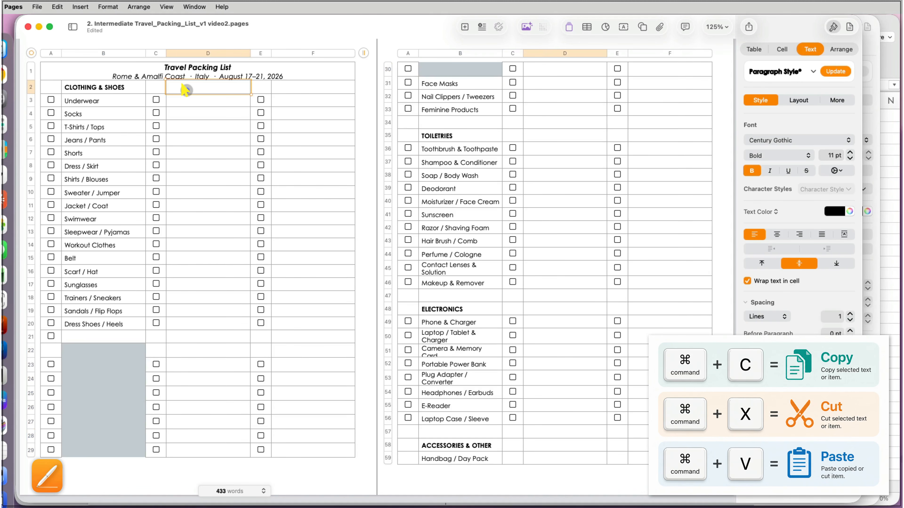
pyautogui.press('super+v')
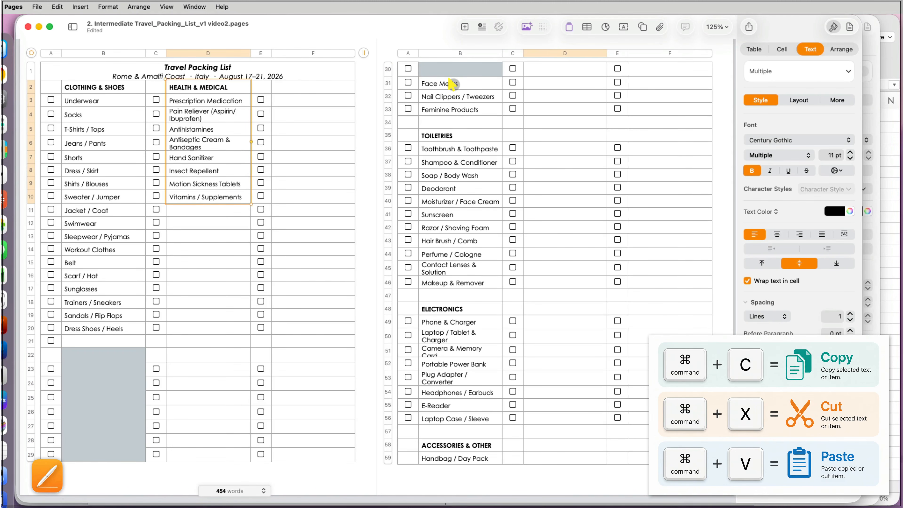
# Move Face Masks, Nail Clippers / Tweezers and Feminine Products to column D, starting at D11
pyautogui.click(452, 84)
pyautogui.keyDown('shift'); pyautogui.click(457, 111); pyautogui.keyUp('shift')
pyautogui.press('shift+super+x')
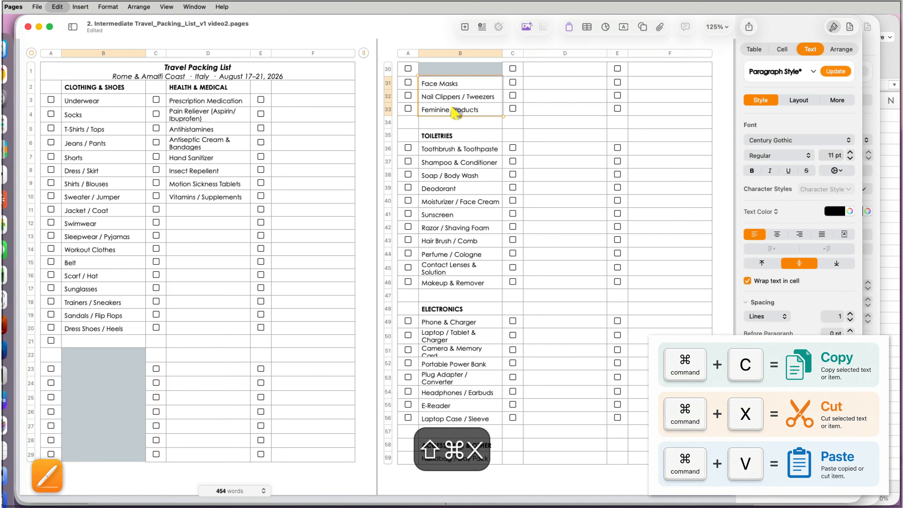
pyautogui.click(192, 210)
pyautogui.press('super+v')
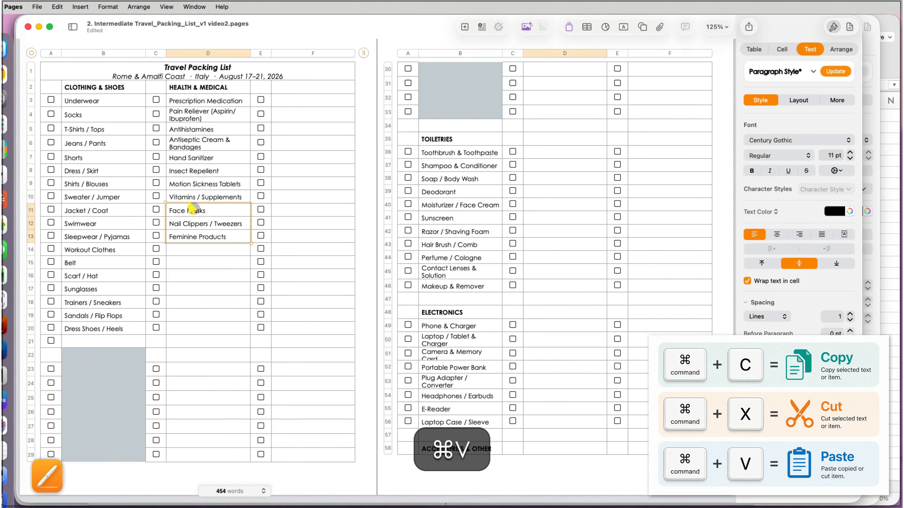
# Copy the TOILETRIES list with its checkboxes to columns A and B from row 22, and clear the original block in rows 35 to 46
pyautogui.click(426, 141)
pyautogui.keyDown('shift'); pyautogui.click(464, 287); pyautogui.keyUp('shift')
pyautogui.press('super+c')
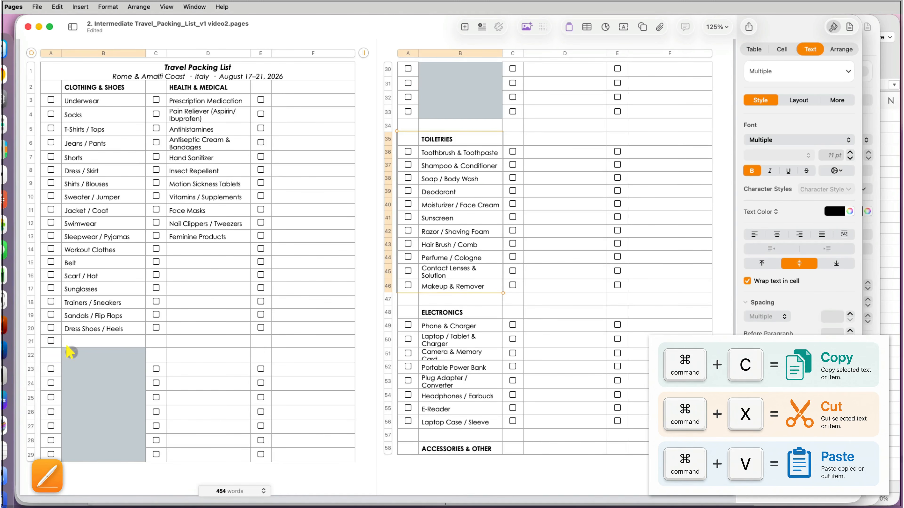
pyautogui.click(57, 354)
pyautogui.press('super+v')
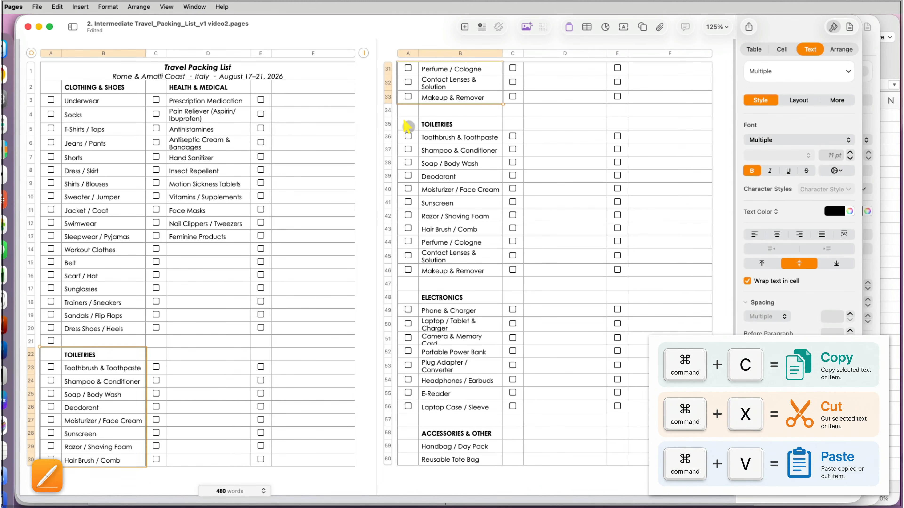
pyautogui.click(409, 127)
pyautogui.keyDown('shift'); pyautogui.click(460, 269); pyautogui.keyUp('shift')
pyautogui.press('BackSpace')
pyautogui.scroll(2, 463, 285)
# Place the TRAVEL DOCUMENTS heading and its items in column D, starting at D15
pyautogui.scroll(-13, 468, 327)
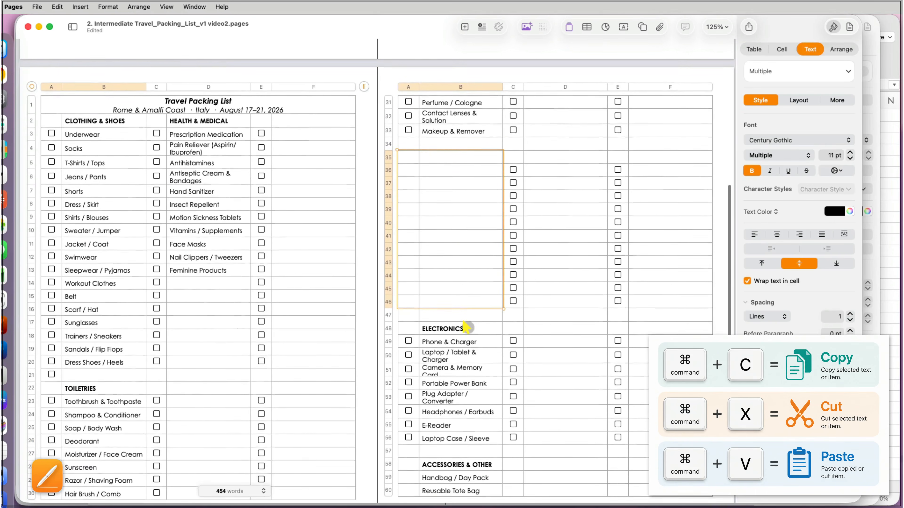
pyautogui.click(104, 280)
pyautogui.keyDown('shift'); pyautogui.click(101, 430); pyautogui.keyUp('shift')
pyautogui.press('super+c')
pyautogui.scroll(10, 249, 285)
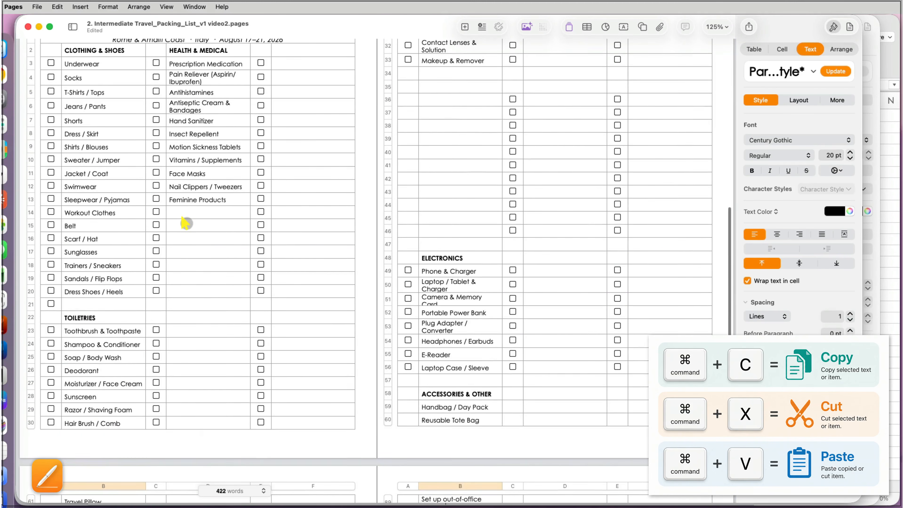
pyautogui.click(220, 226)
pyautogui.press('super+v')
# Place the ELECTRONICS and ACCESSORIES & OTHER lists in columns E and F from row 2, and copy checkboxes into E13:E24
pyautogui.scroll(-3, 421, 337)
pyautogui.keyDown('shift'); pyautogui.click(462, 369); pyautogui.keyUp('shift')
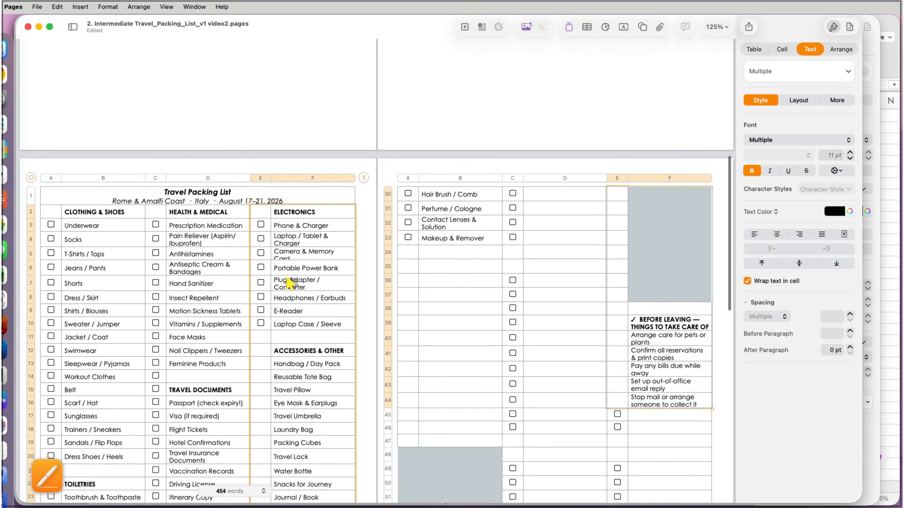
pyautogui.press('super+c')
pyautogui.press('super+v')
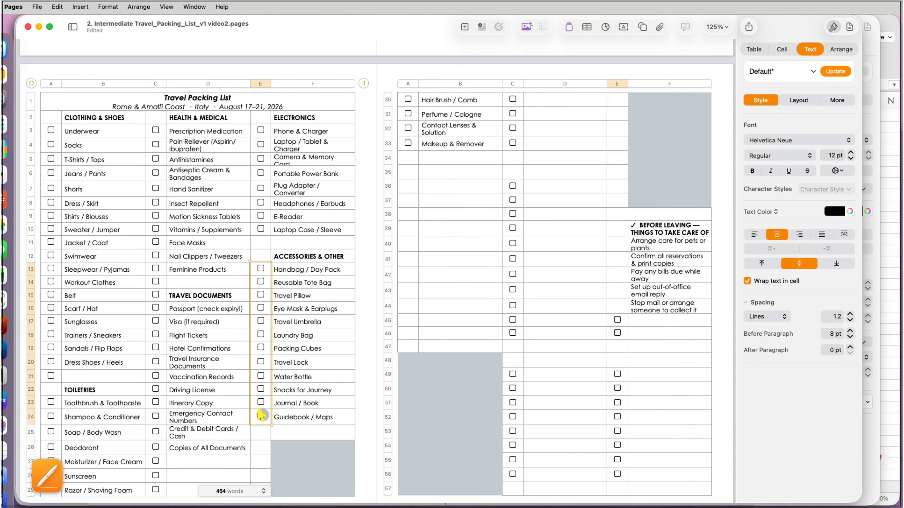
# Delete the leftover rows 58 to 91 at the end of the table
pyautogui.scroll(-8, 260, 413)
pyautogui.scroll(-3, 262, 415)
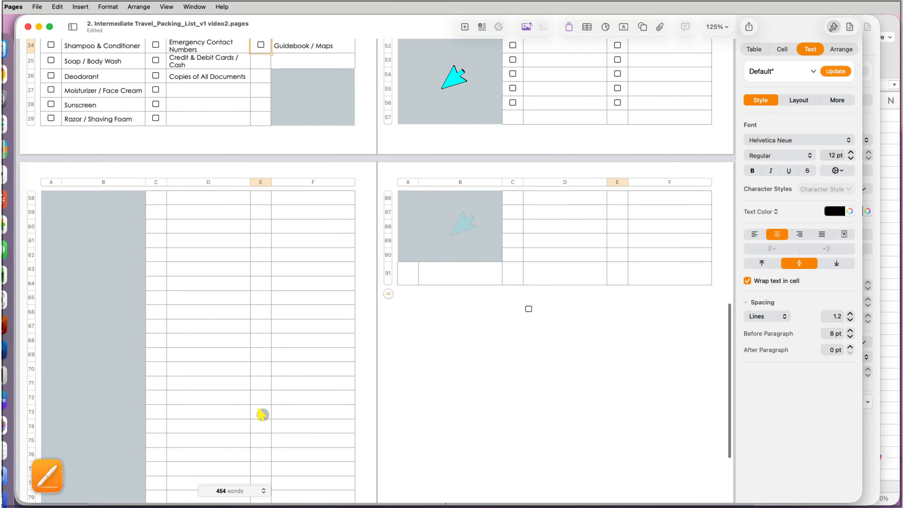
pyautogui.click(391, 273)
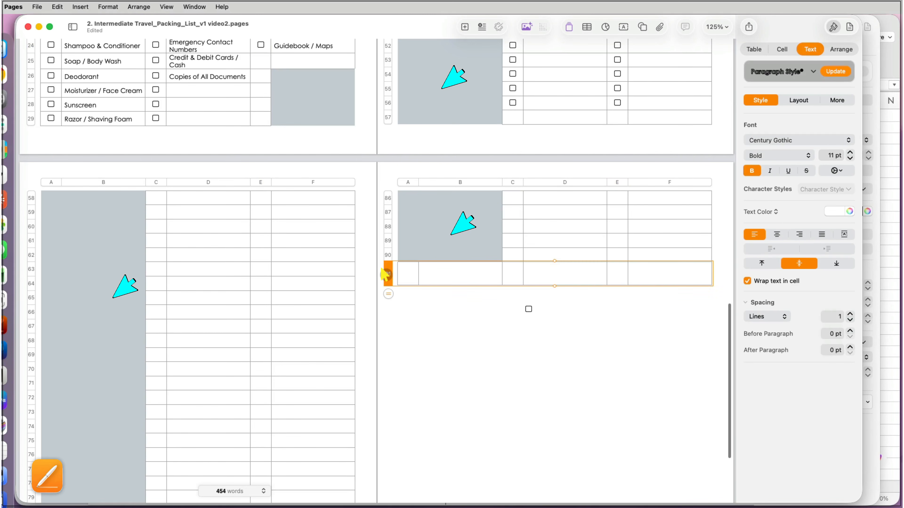
pyautogui.keyDown('shift'); pyautogui.click(34, 199); pyautogui.keyUp('shift')
pyautogui.scroll(-3, 34, 199)
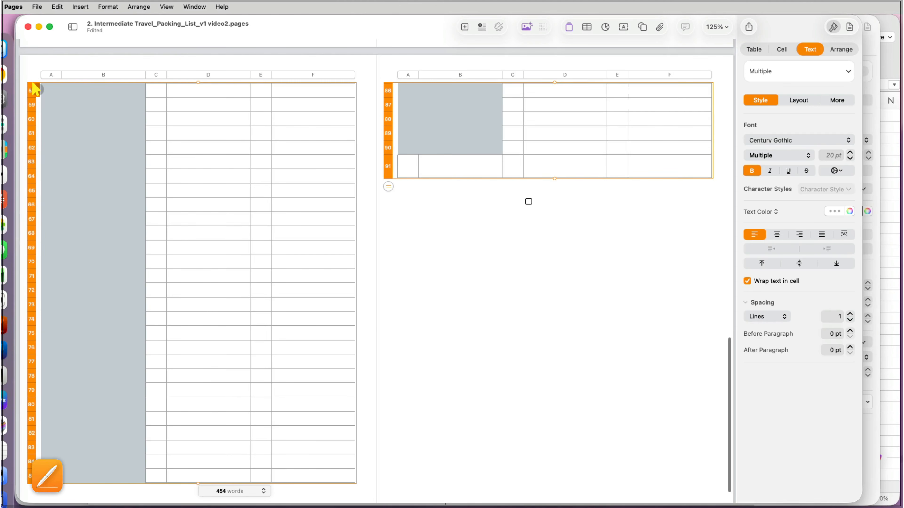
pyautogui.click(35, 90)
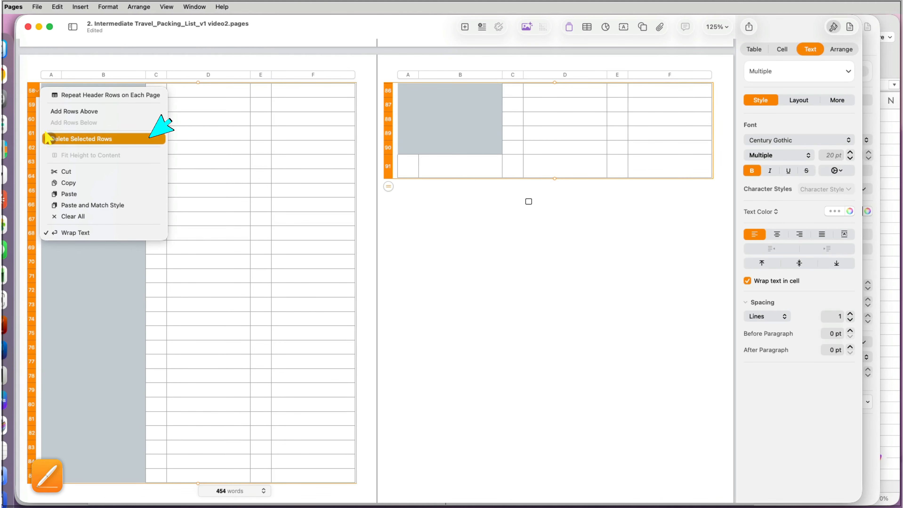
pyautogui.click(48, 138)
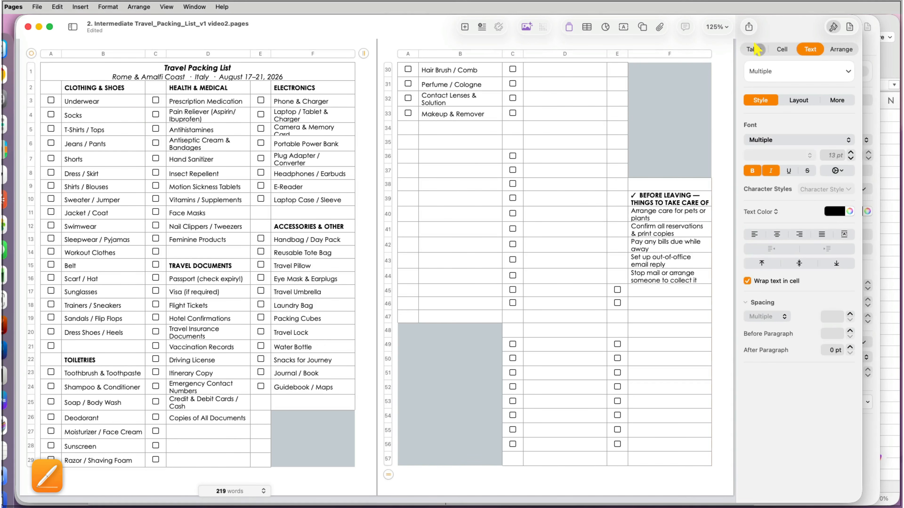
# Reduce the font size of the whole table
pyautogui.click(831, 279)
pyautogui.rightClick(31, 55)
pyautogui.click(53, 81)
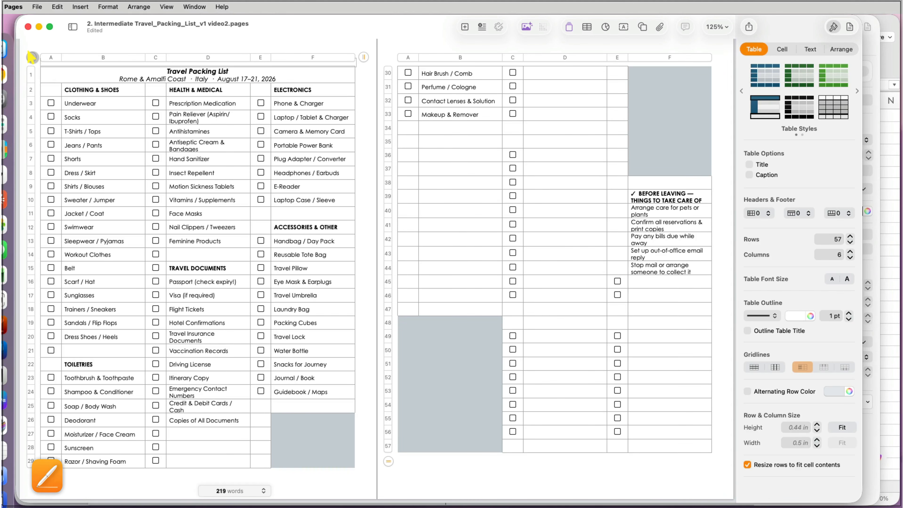
# Set the width of the checkbox columns A, C and E to 0.24 in
pyautogui.click(51, 58)
pyautogui.keyDown('super'); pyautogui.click(155, 58); pyautogui.keyUp('super')
pyautogui.keyDown('super'); pyautogui.click(261, 58); pyautogui.keyUp('super')
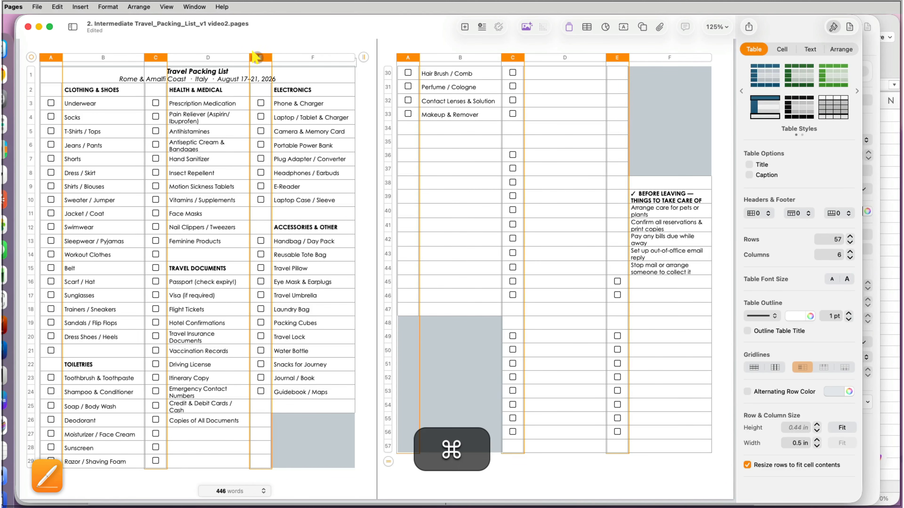
pyautogui.doubleClick(799, 443)
pyautogui.write('0.2')
pyautogui.press('Return')
pyautogui.write('0.25')
pyautogui.press('Return')
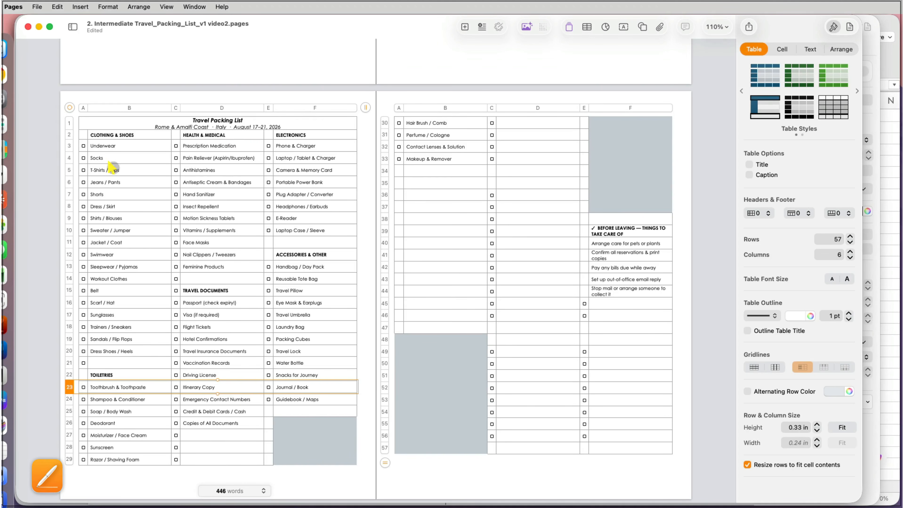
# Set the height of rows 2 to 57 to 0.27 in
pyautogui.click(70, 135)
pyautogui.keyDown('shift'); pyautogui.click(385, 450); pyautogui.keyUp('shift')
pyautogui.doubleClick(799, 427)
pyautogui.write('0.3')
pyautogui.press('Return')
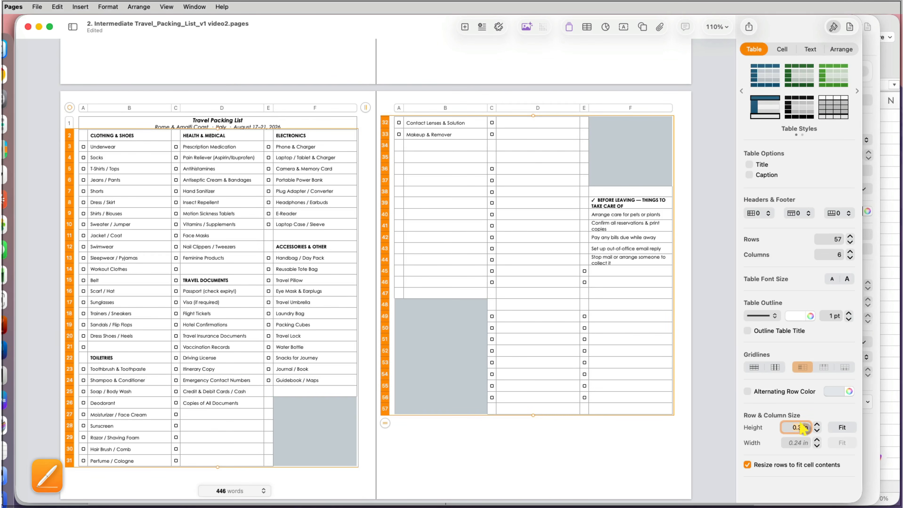
pyautogui.click(817, 432)
pyautogui.click(816, 431)
pyautogui.click(817, 431)
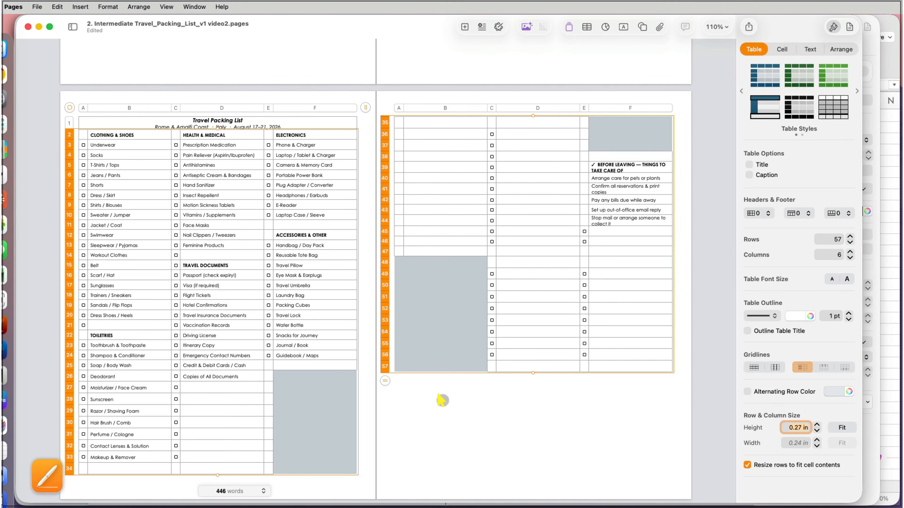
# Move the BEFORE LEAVING heading and its items from column F to column D, starting at D28
pyautogui.click(618, 168)
pyautogui.keyDown('shift'); pyautogui.click(613, 218); pyautogui.keyUp('shift')
pyautogui.press('super+x')
pyautogui.click(213, 398)
pyautogui.press('super+v')
# Remove the gray fill in column F below row 25 by copying an unfilled empty cell over the gray cells
pyautogui.click(310, 364)
pyautogui.moveTo(315, 370); pyautogui.dragTo(315, 474)
pyautogui.click(313, 364)
pyautogui.press('super+c')
pyautogui.keyDown('shift'); pyautogui.click(312, 469); pyautogui.keyUp('shift')
pyautogui.press('super+v')
# Delete the leftover rows 35 to 57
pyautogui.click(385, 123)
pyautogui.keyDown('shift'); pyautogui.click(385, 371); pyautogui.keyUp('shift')
pyautogui.click(390, 372)
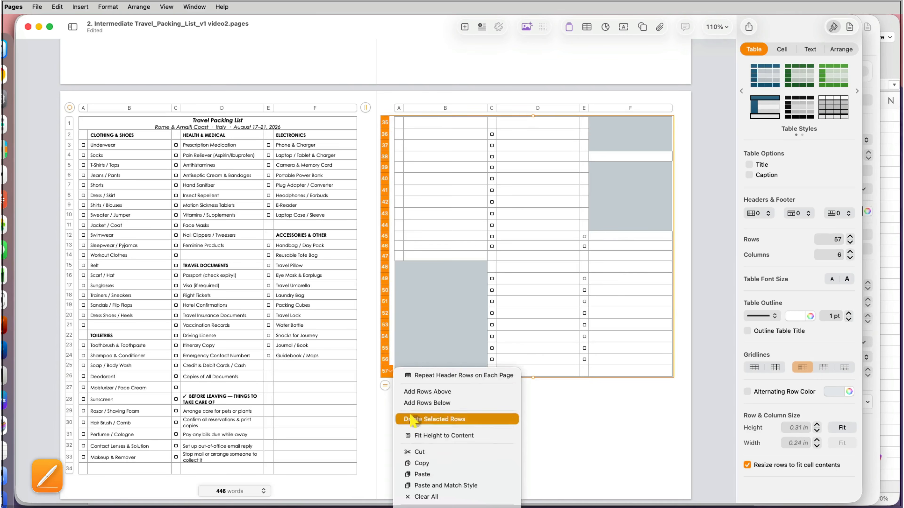
pyautogui.click(412, 420)
# Merge cells A2 and B2 and center the CLOTHING & SHOES heading
pyautogui.click(208, 76)
pyautogui.keyDown('shift'); pyautogui.click(230, 78); pyautogui.keyUp('shift')
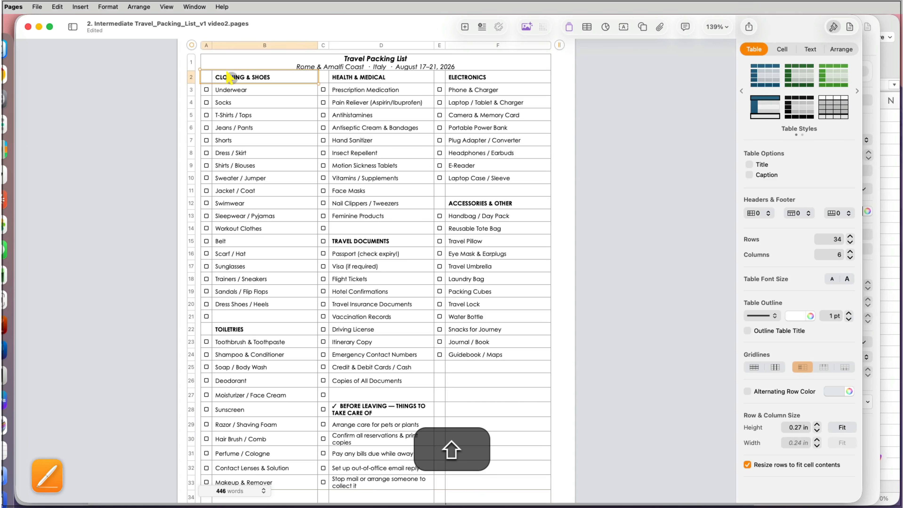
pyautogui.rightClick(231, 77)
pyautogui.click(250, 182)
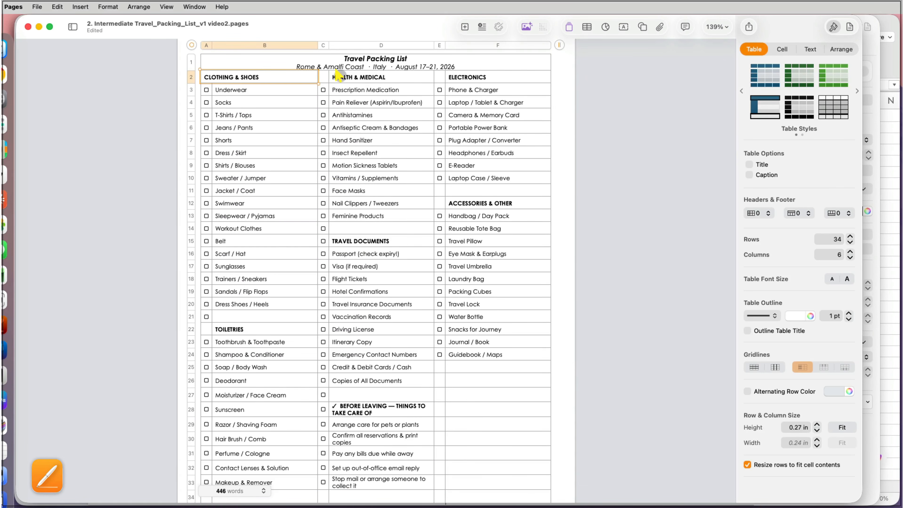
pyautogui.click(782, 49)
pyautogui.click(810, 49)
pyautogui.click(777, 235)
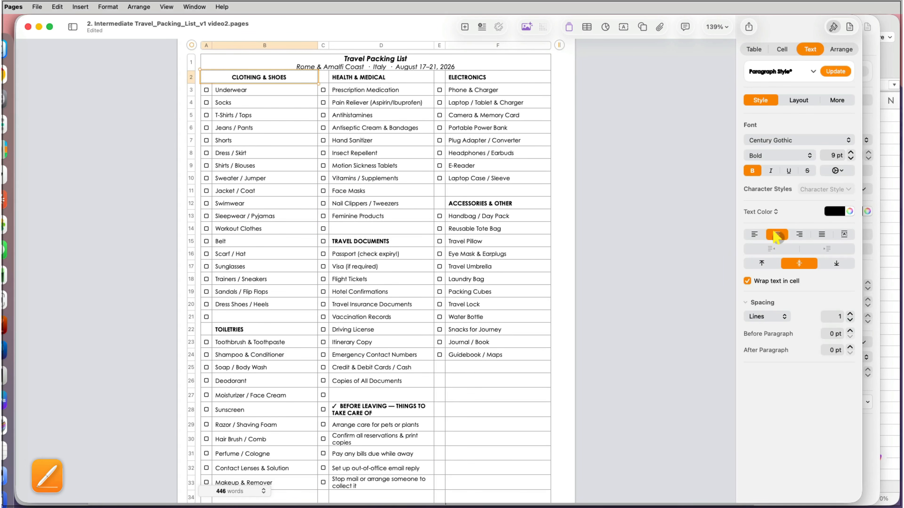
# Give the CLOTHING & SHOES heading and the title row a light green color fill
pyautogui.click(781, 49)
pyautogui.click(764, 133)
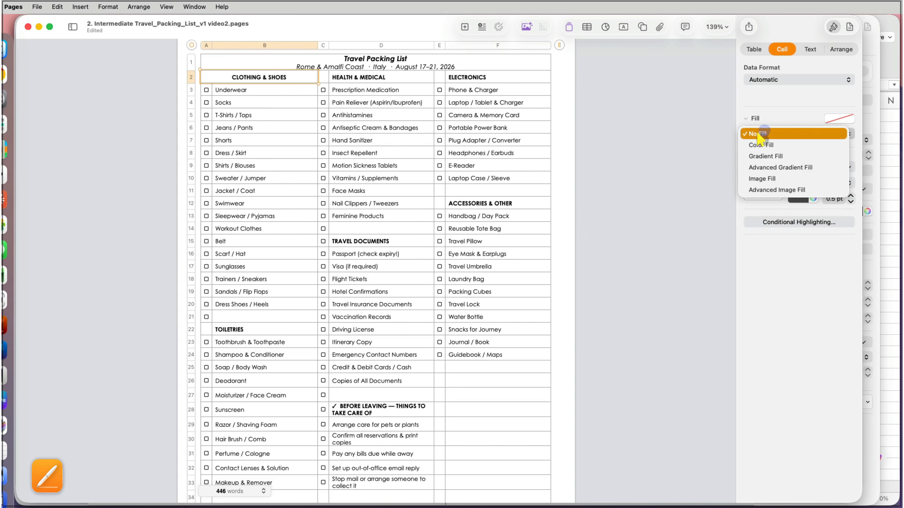
pyautogui.click(760, 142)
pyautogui.click(768, 149)
pyautogui.click(686, 470)
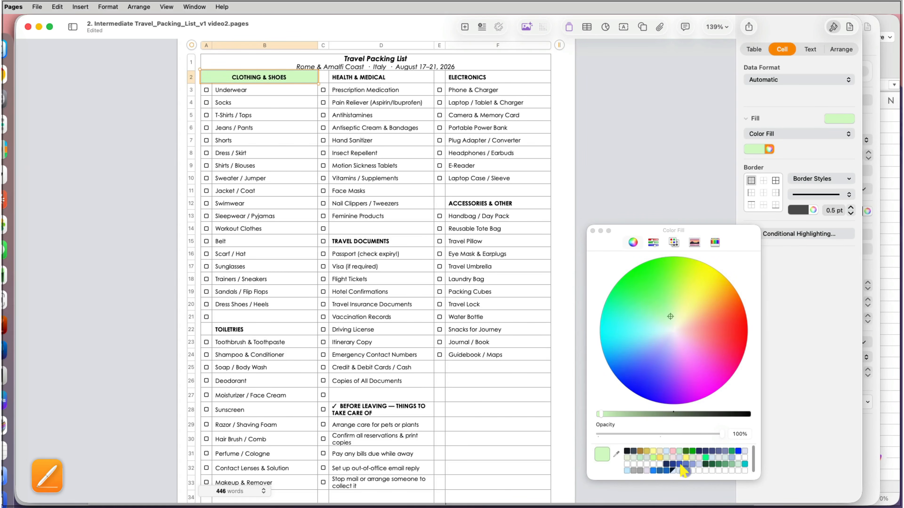
pyautogui.press('cmd+z')
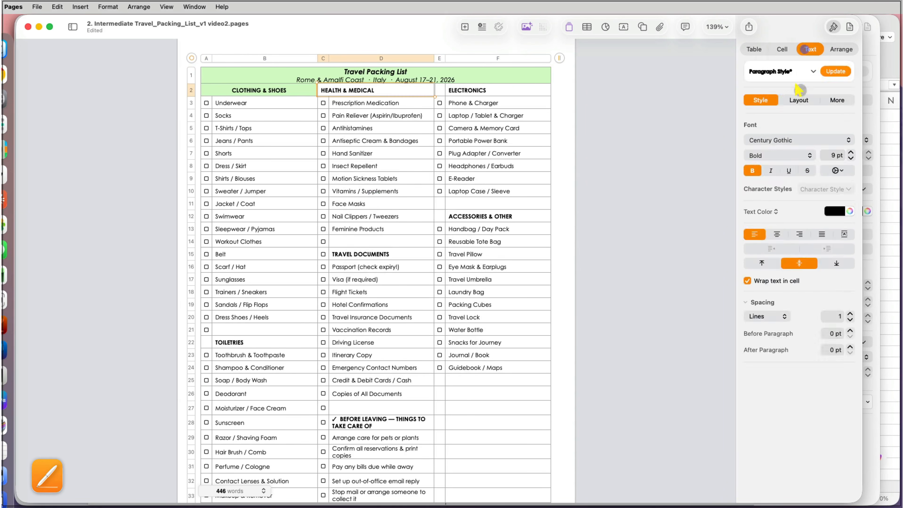
# Format the HEALTH & MEDICAL and ELECTRONICS headings in row 2 as merged, centered cells with the light green color fill
pyautogui.click(763, 134)
pyautogui.click(762, 143)
pyautogui.moveTo(440, 90); pyautogui.dragTo(496, 91)
pyautogui.click(810, 49)
pyautogui.click(777, 234)
pyautogui.click(782, 49)
pyautogui.click(764, 134)
pyautogui.click(763, 144)
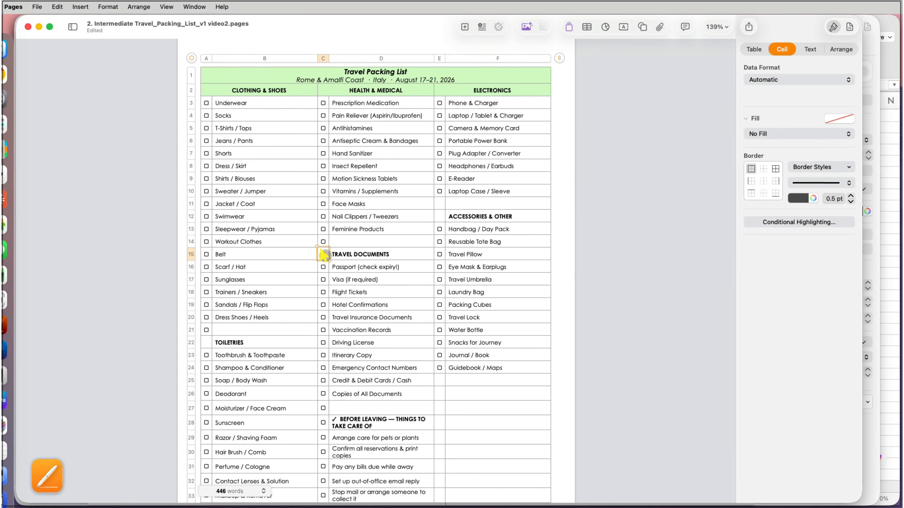
# Format the TRAVEL DOCUMENTS heading as a merged, centered cell with the light green color fill
pyautogui.click(776, 234)
pyautogui.click(781, 49)
pyautogui.click(764, 133)
pyautogui.click(762, 144)
# Merge cells E12 and F12, center the ACCESSORIES & OTHER heading and give it the light green color fill
pyautogui.moveTo(440, 216); pyautogui.dragTo(451, 216)
pyautogui.rightClick(451, 216)
pyautogui.click(477, 410)
pyautogui.click(810, 49)
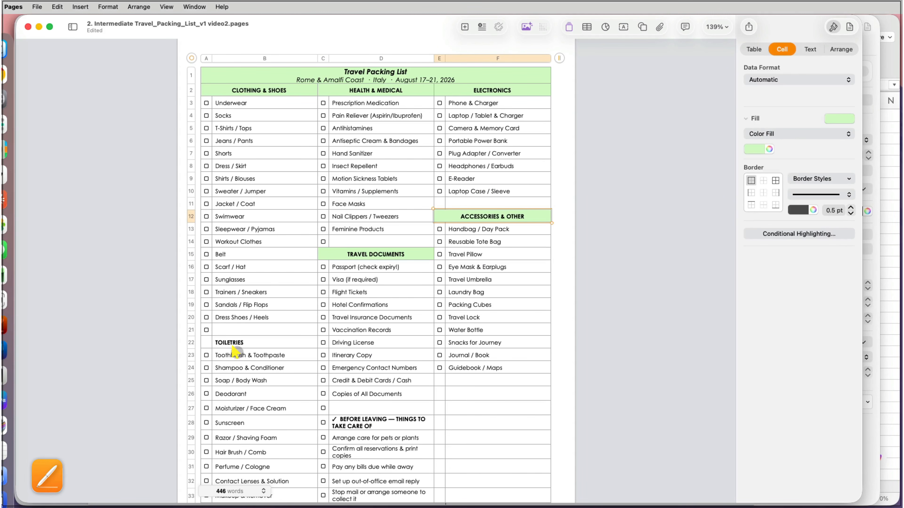
# Format the TOILETRIES heading as a centered, light green merged cell, and extend the column E checkboxes into E11 and E25
pyautogui.click(810, 49)
pyautogui.click(776, 234)
pyautogui.scroll(-3, 331, 363)
pyautogui.moveTo(439, 317); pyautogui.dragTo(440, 329)
# Merge cells D28 to F28 for the BEFORE LEAVING heading
pyautogui.click(378, 365)
pyautogui.keyDown('shift'); pyautogui.click(462, 364); pyautogui.keyUp('shift')
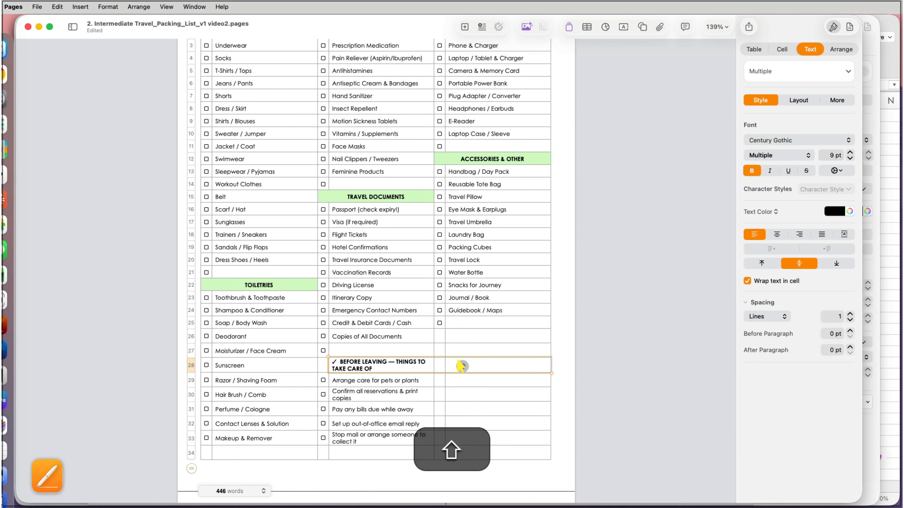
pyautogui.rightClick(461, 365)
pyautogui.click(478, 464)
# Merge columns D to F separately in each of the BEFORE LEAVING item rows 29 to 33
pyautogui.click(356, 380)
pyautogui.click(358, 392)
pyautogui.keyDown('shift'); pyautogui.click(472, 395); pyautogui.keyUp('shift')
pyautogui.scroll(-3, 472, 394)
pyautogui.rightClick(466, 346)
pyautogui.click(480, 452)
pyautogui.keyDown('shift'); pyautogui.click(468, 362); pyautogui.keyUp('shift')
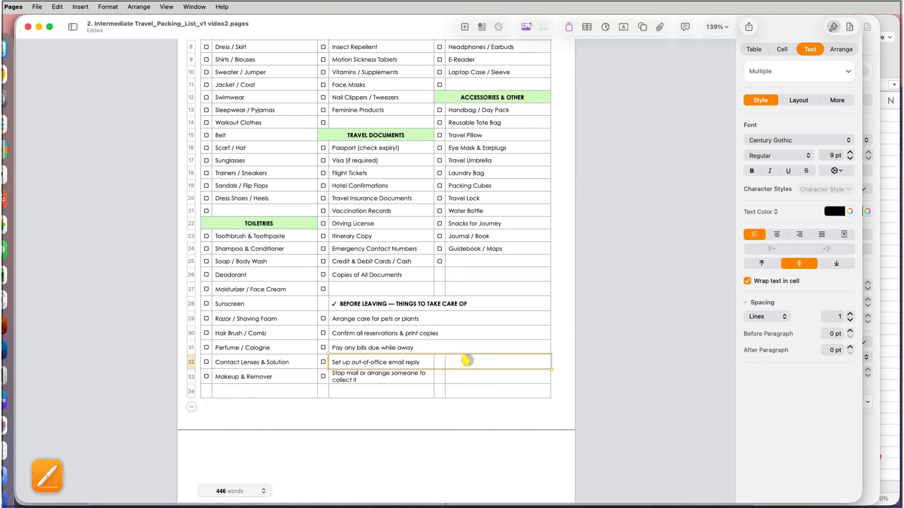
pyautogui.click(424, 378)
pyautogui.keyDown('shift'); pyautogui.click(461, 378); pyautogui.keyUp('shift')
pyautogui.rightClick(461, 377)
pyautogui.click(452, 459)
pyautogui.keyDown('shift'); pyautogui.click(391, 319); pyautogui.keyUp('shift')
pyautogui.click(404, 494)
pyautogui.press('super+z')
# Merge the five BEFORE LEAVING item rows, D29 to F33, into one single cell
pyautogui.click(373, 315)
pyautogui.keyDown('shift'); pyautogui.click(375, 375); pyautogui.keyUp('shift')
pyautogui.rightClick(373, 375)
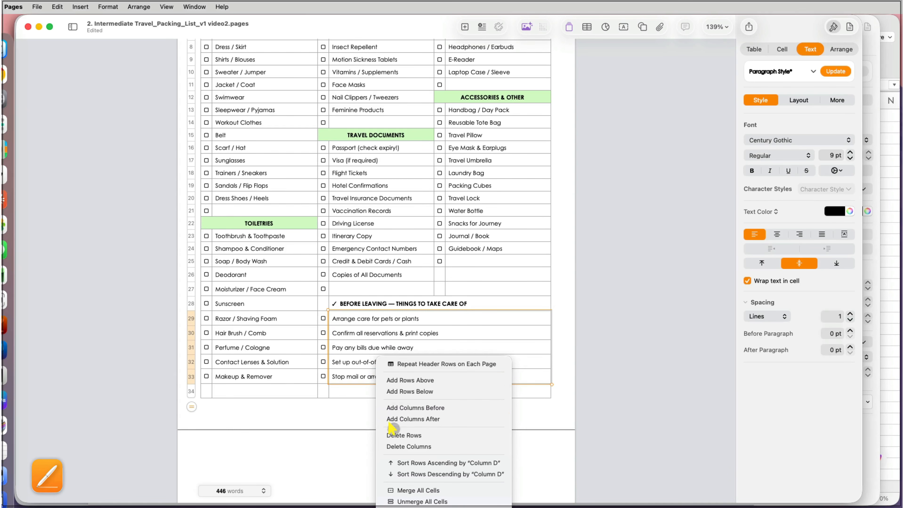
pyautogui.click(402, 493)
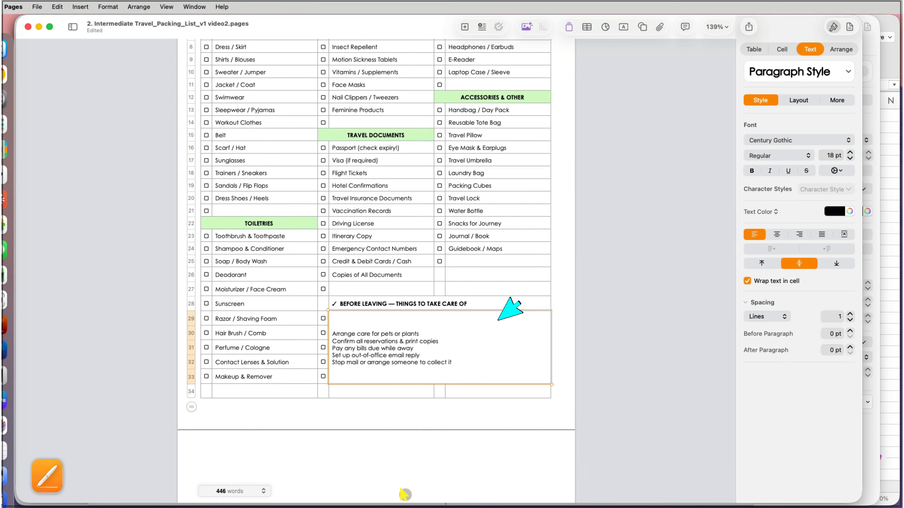
# Undo the merge of the five BEFORE LEAVING item rows into one cell and delete the empty row 34
pyautogui.press('super+z')
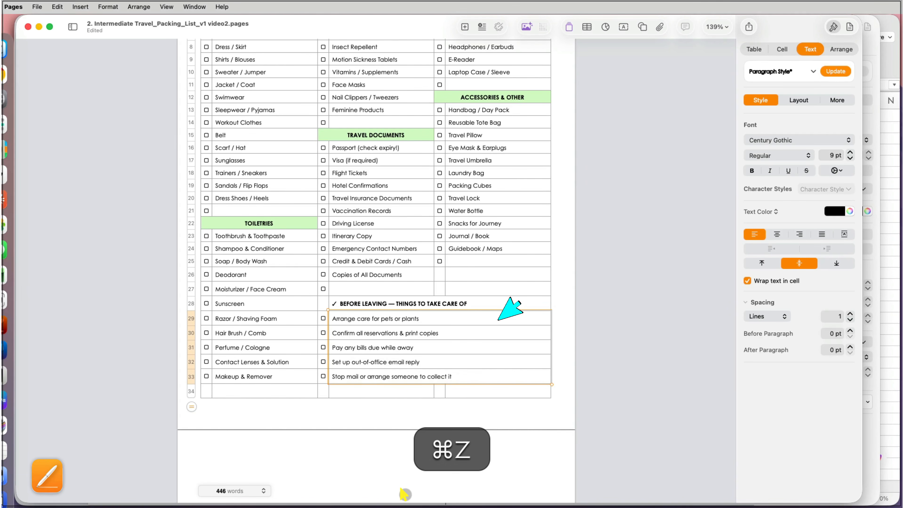
pyautogui.click(433, 415)
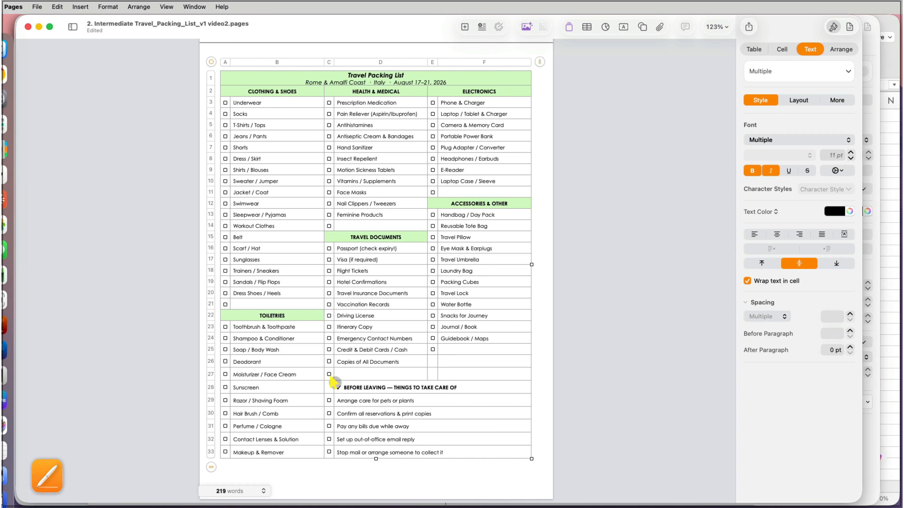
# Merge the BEFORE LEAVING heading with the cell in column C, center its text and give it the light green color fill
pyautogui.click(331, 386)
pyautogui.keyDown('shift'); pyautogui.click(353, 386); pyautogui.keyUp('shift')
pyautogui.rightClick(353, 385)
pyautogui.click(374, 491)
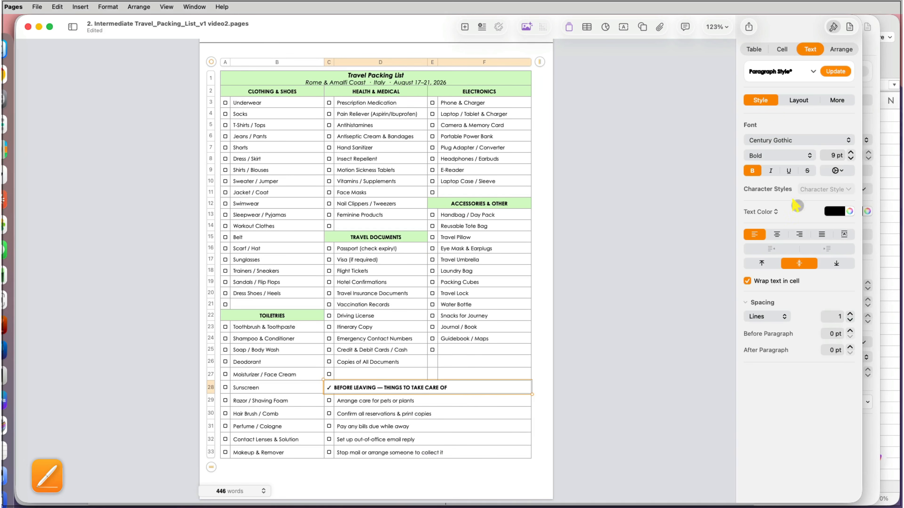
pyautogui.click(776, 235)
pyautogui.click(779, 49)
pyautogui.click(766, 134)
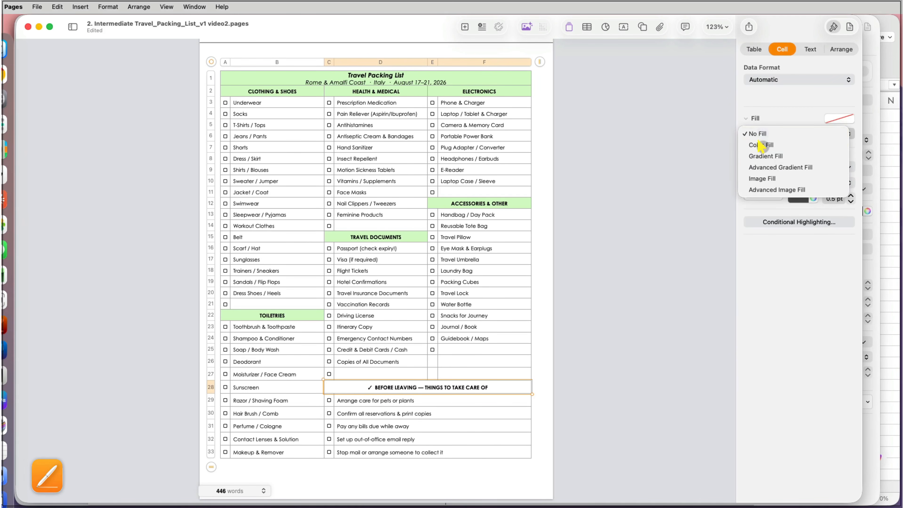
pyautogui.click(763, 145)
# Enlarge the font size of the whole table by three steps and reduce it again by one step
pyautogui.click(845, 277)
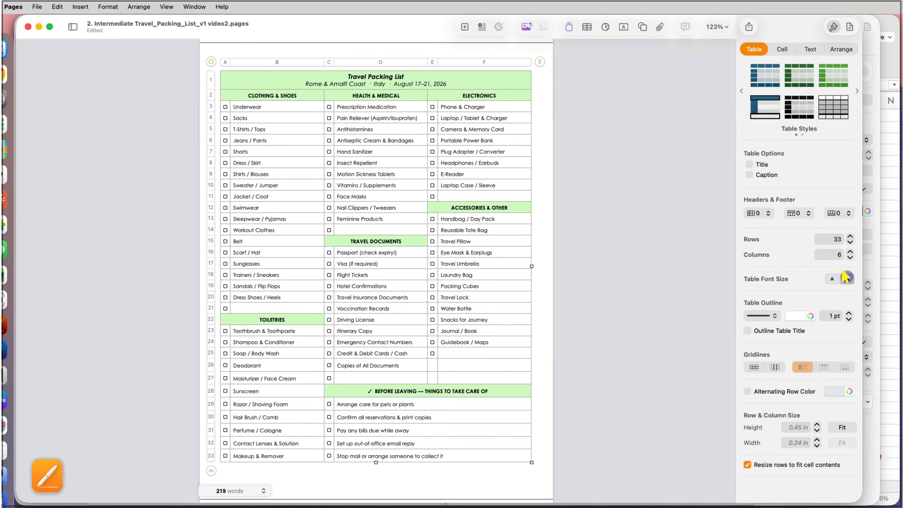
pyautogui.click(847, 277)
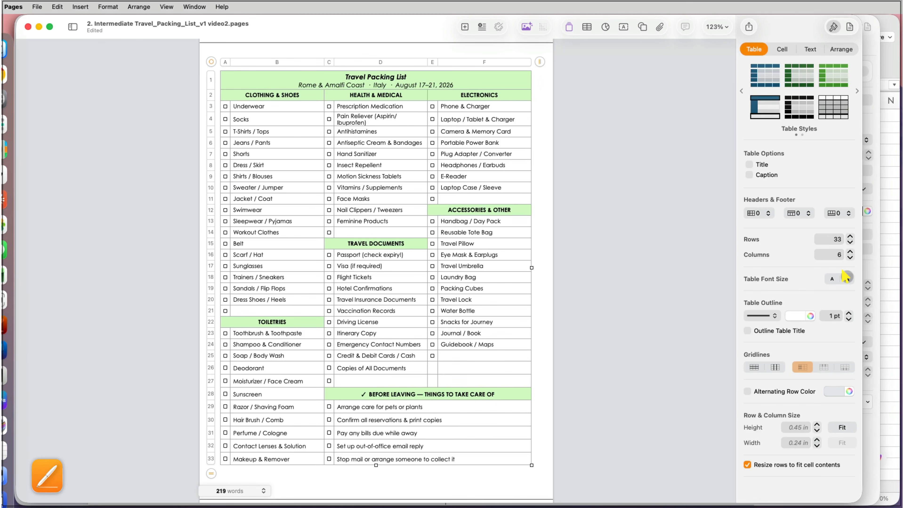
pyautogui.click(847, 277)
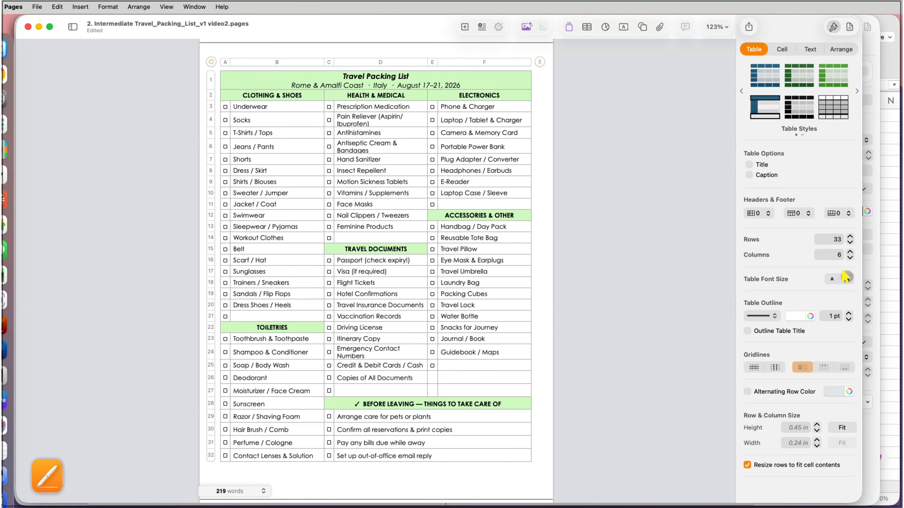
pyautogui.click(832, 278)
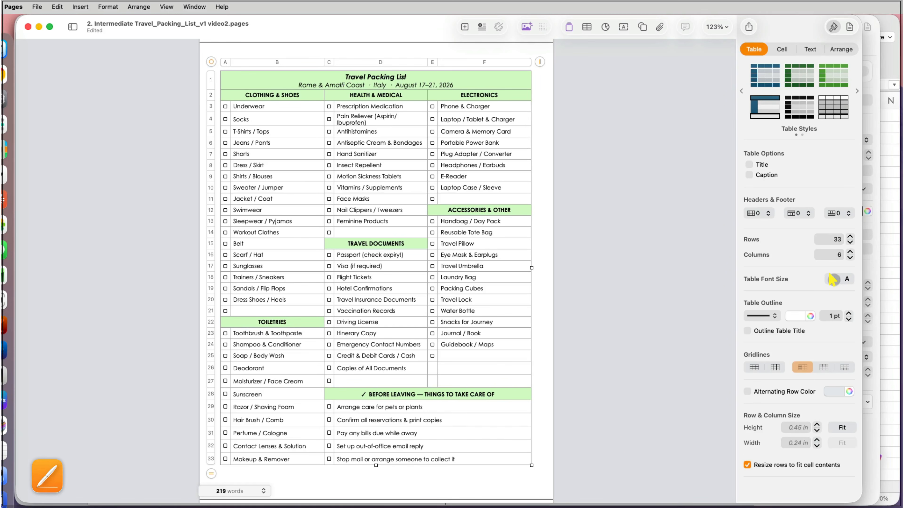
pyautogui.click(520, 345)
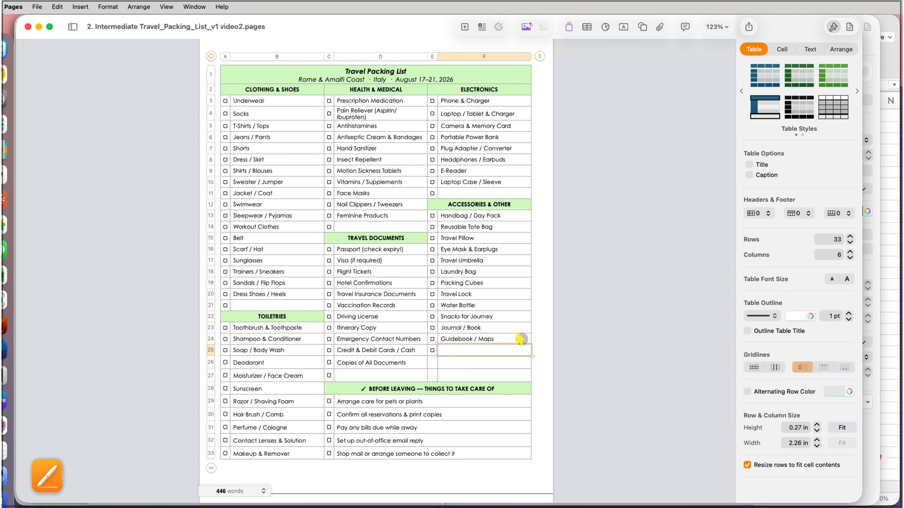
# Switch to Finder, insert Suitcases.png from the _Travel Images folder into the page and set the image's text wrap to None
pyautogui.write('Trave')
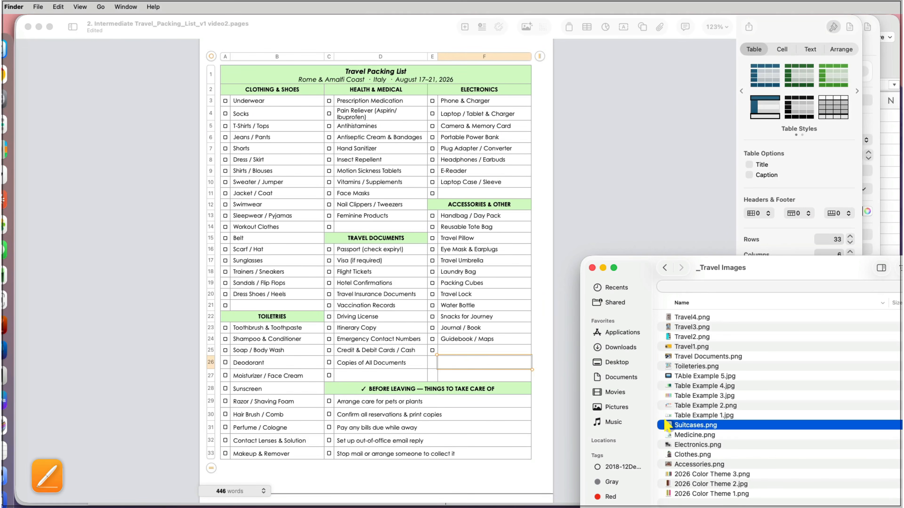
pyautogui.moveTo(666, 426); pyautogui.dragTo(419, 475)
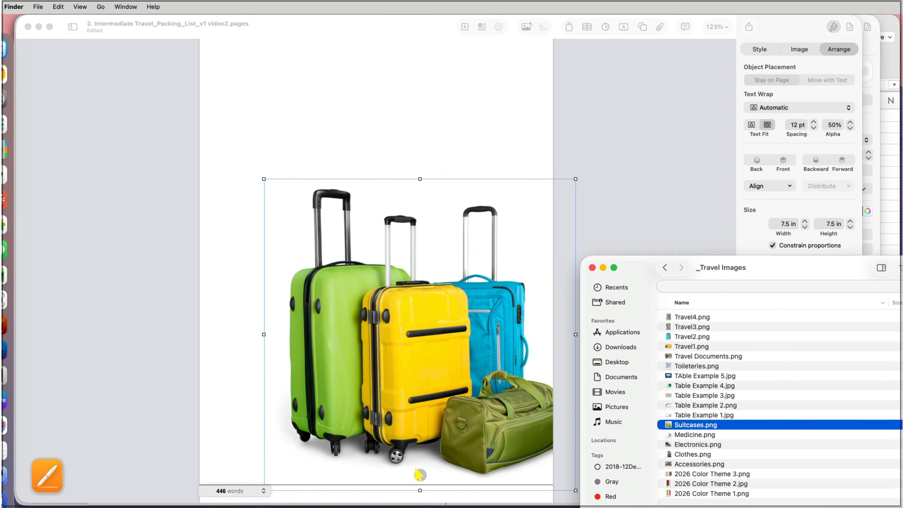
pyautogui.click(429, 320)
pyautogui.click(782, 107)
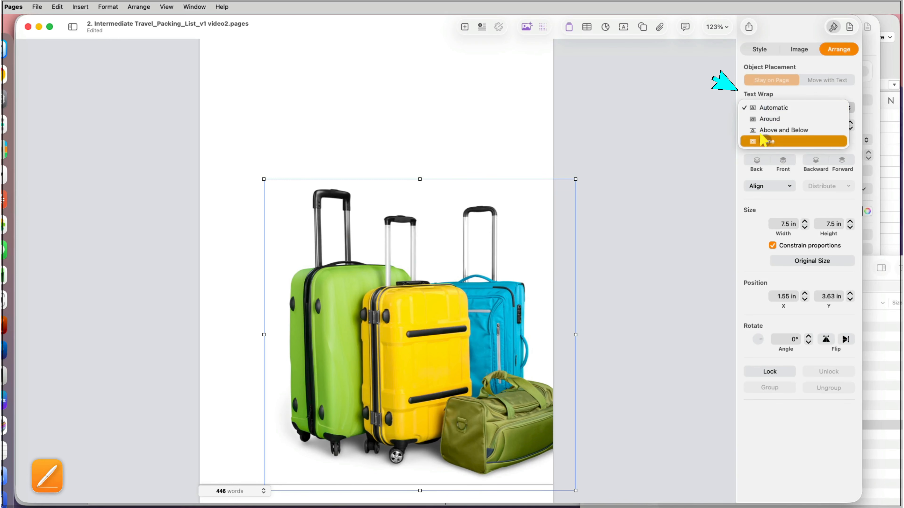
pyautogui.click(763, 140)
# Shrink the suitcases image to about 2.18 in wide and place it at the lower-right corner of the table
pyautogui.moveTo(339, 226); pyautogui.dragTo(298, 211)
pyautogui.moveTo(223, 164); pyautogui.dragTo(466, 362)
pyautogui.moveTo(479, 422)
pyautogui.mouseDown()
pyautogui.moveTo(492, 424)
pyautogui.moveTo(485, 425)
pyautogui.mouseUp()
pyautogui.click(558, 336)
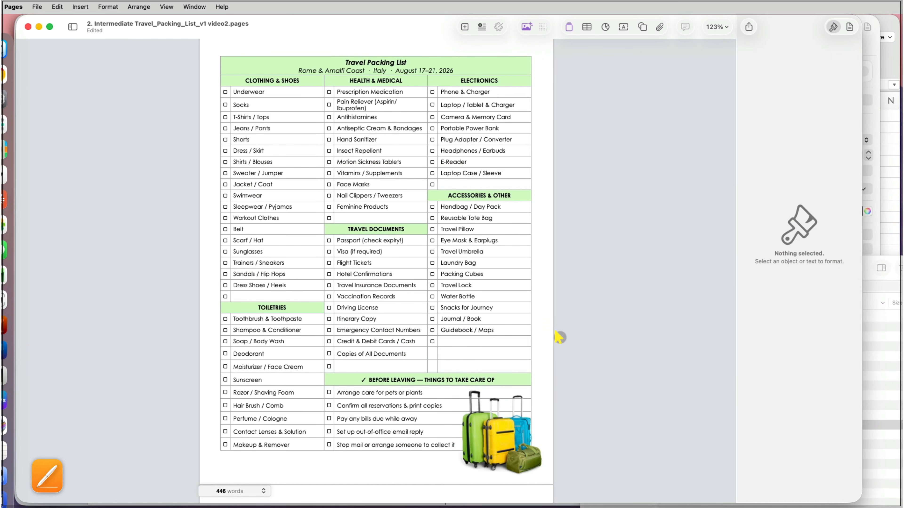
# Switch to Finder and try Clothes.png as the image fill of the CLOTHING & SHOES heading cell
pyautogui.press('super+Tab')
pyautogui.click(683, 455)
pyautogui.moveTo(668, 455); pyautogui.dragTo(215, 136)
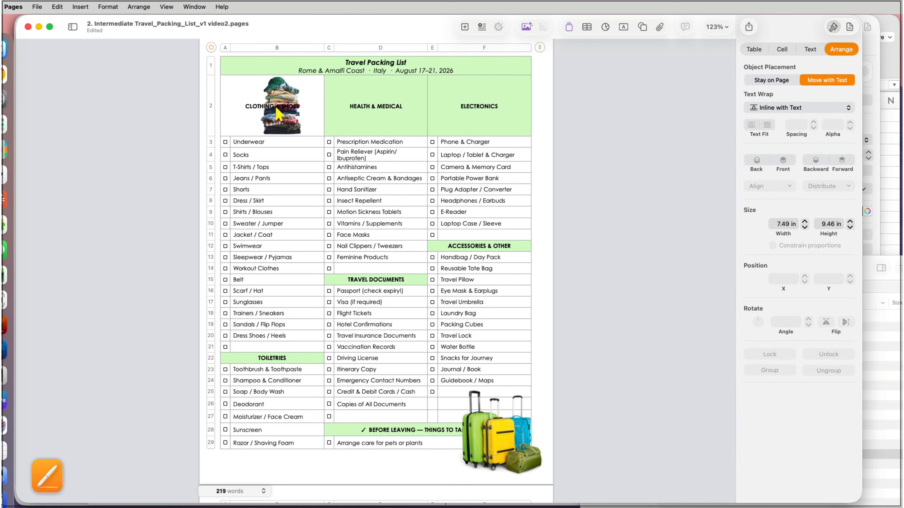
pyautogui.click(280, 114)
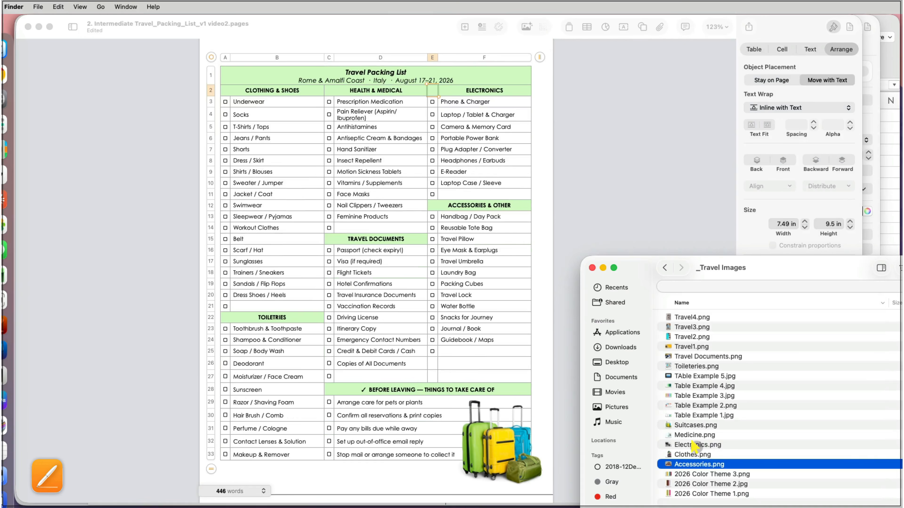
# Try Electronics.png in the small cell E2 beside the ELECTRONICS heading, with a wider column E and a taller row
pyautogui.moveTo(668, 445); pyautogui.dragTo(432, 88)
pyautogui.moveTo(435, 55); pyautogui.dragTo(473, 55)
pyautogui.moveTo(209, 93); pyautogui.dragTo(208, 112)
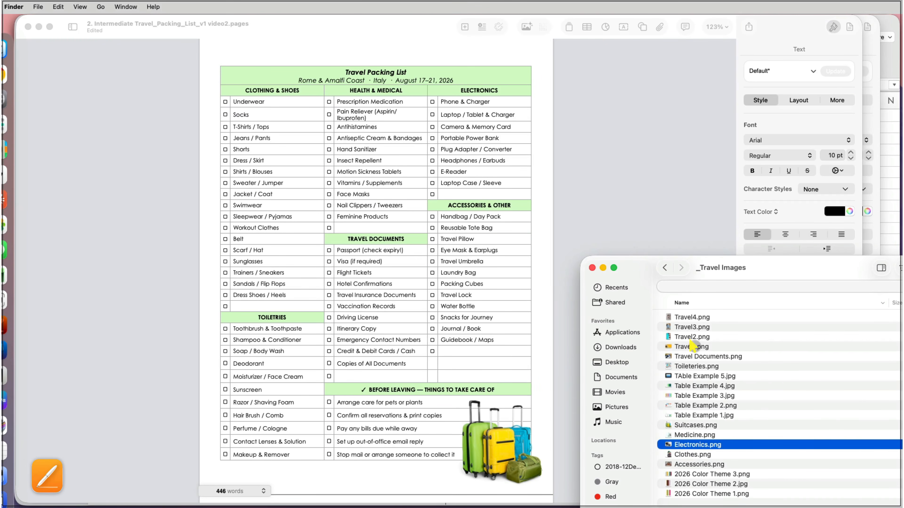
# Insert Travel1.png at the top of the page at about 9.05 by 5.26 in with its text wrap set to None
pyautogui.moveTo(694, 346); pyautogui.dragTo(206, 248)
pyautogui.moveTo(307, 233); pyautogui.dragTo(459, 117)
pyautogui.moveTo(511, 233); pyautogui.dragTo(577, 269)
pyautogui.click(775, 107)
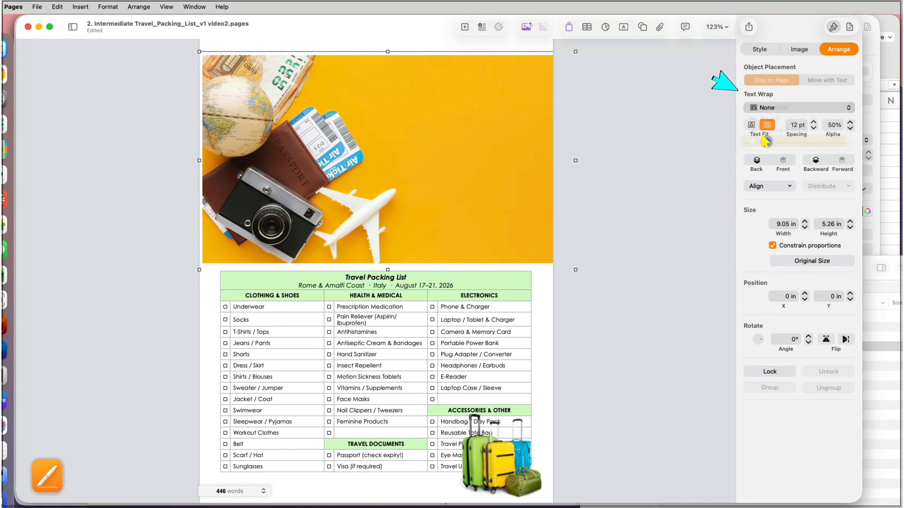
# Set the packing list table's object placement to Stay on Page
pyautogui.click(526, 282)
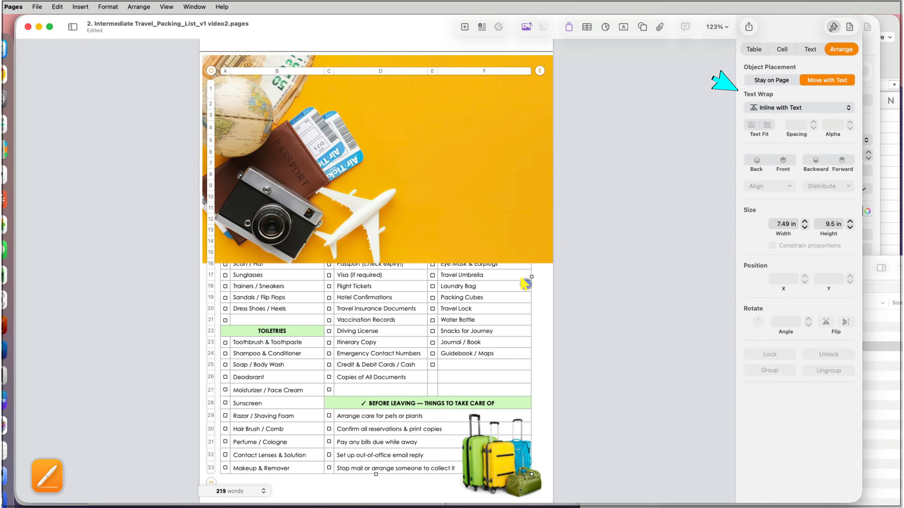
pyautogui.click(771, 79)
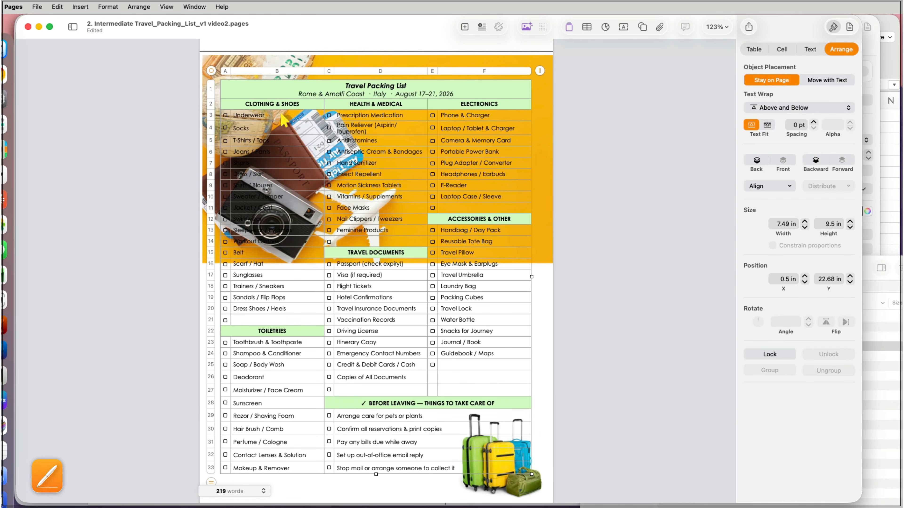
# Apply a white color fill to the item cells above the ACCESSORIES & OTHER heading, rows 3 to 11
pyautogui.click(508, 206)
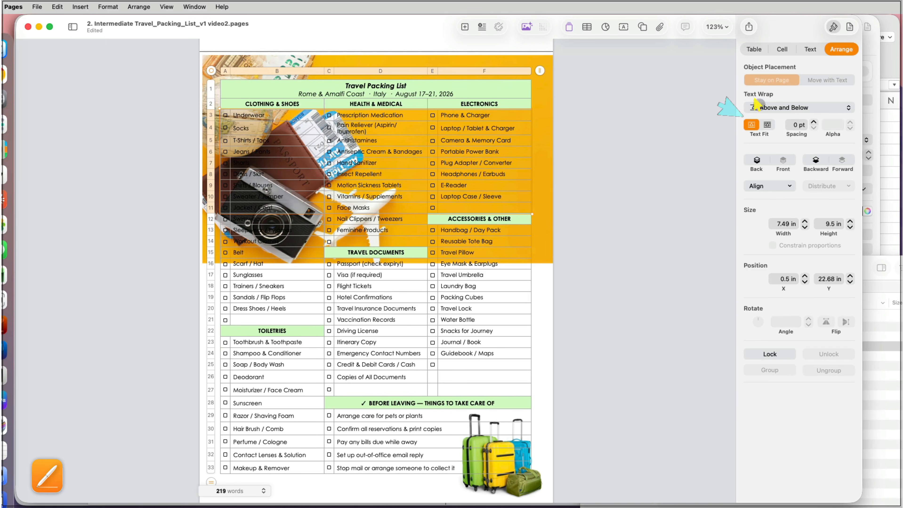
pyautogui.click(754, 48)
pyautogui.click(782, 49)
pyautogui.click(797, 134)
pyautogui.click(773, 142)
pyautogui.click(759, 149)
pyautogui.click(768, 210)
# Apply the white fill to rows 12 to 14 of columns A to D and to the ACCESSORIES & OTHER and TRAVEL DOCUMENTS items
pyautogui.moveTo(223, 221); pyautogui.dragTo(523, 390)
pyautogui.click(797, 134)
pyautogui.click(773, 141)
pyautogui.click(757, 134)
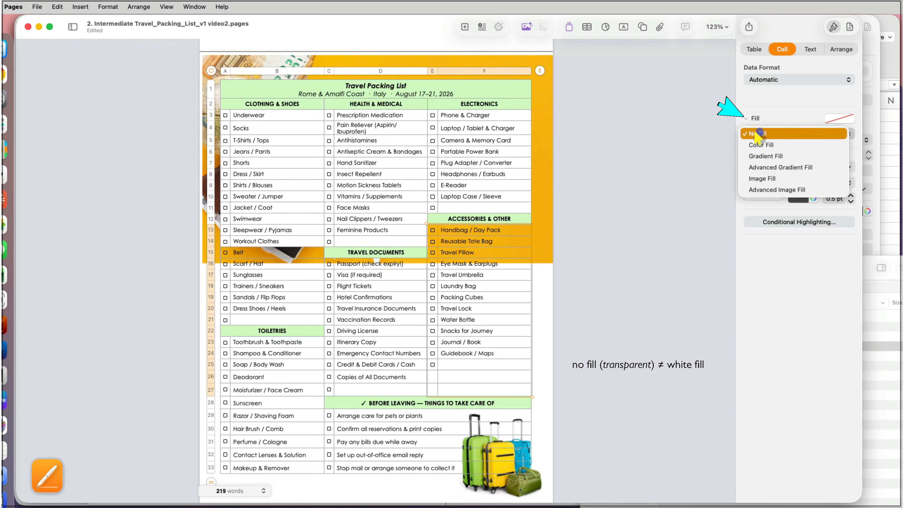
pyautogui.click(758, 134)
pyautogui.moveTo(330, 261); pyautogui.dragTo(391, 391)
pyautogui.click(764, 133)
pyautogui.click(773, 142)
# Apply the white fill to the remaining clothing items, the TOILETRIES items and the BEFORE LEAVING items
pyautogui.moveTo(227, 253); pyautogui.dragTo(270, 472)
pyautogui.click(757, 134)
pyautogui.click(769, 142)
pyautogui.click(752, 135)
pyautogui.click(769, 142)
pyautogui.moveTo(328, 415); pyautogui.dragTo(459, 468)
pyautogui.click(772, 140)
pyautogui.click(769, 142)
# Bring the suitcases image to the front, above the table
pyautogui.scroll(-3, 538, 356)
pyautogui.click(520, 459)
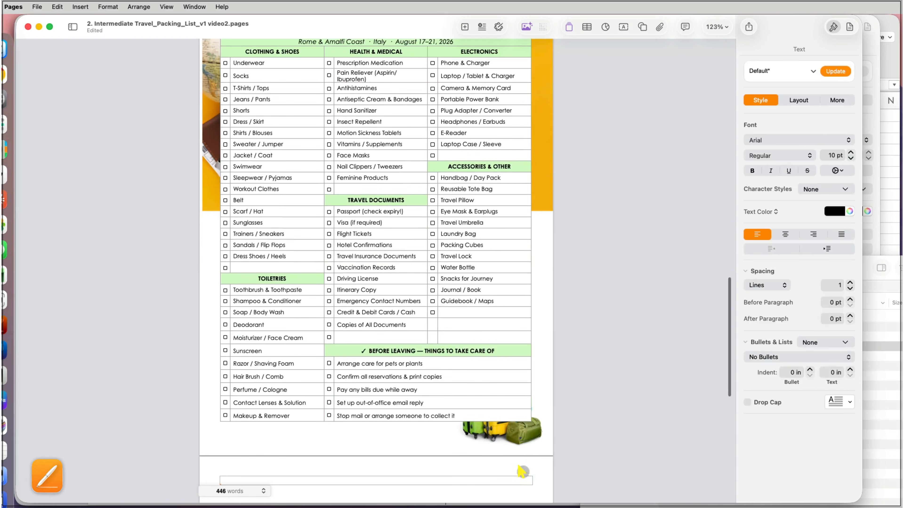
pyautogui.click(514, 433)
pyautogui.rightClick(515, 433)
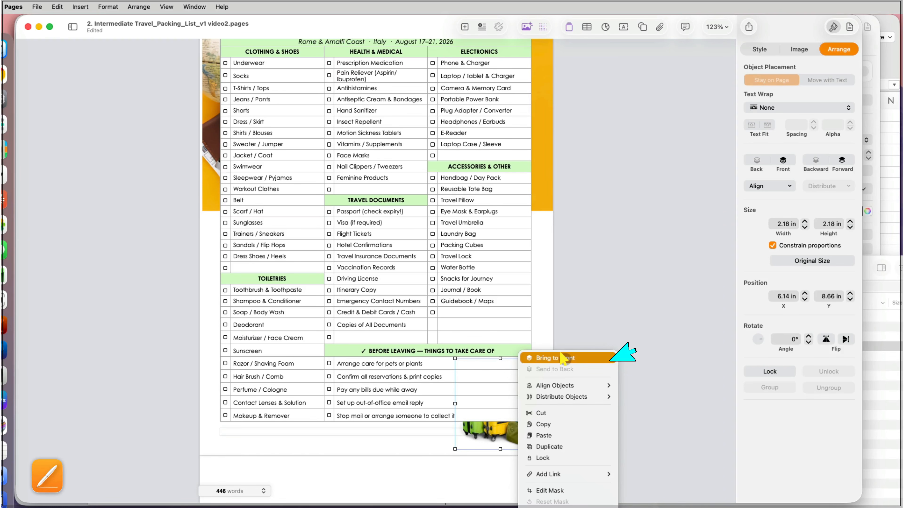
pyautogui.click(564, 358)
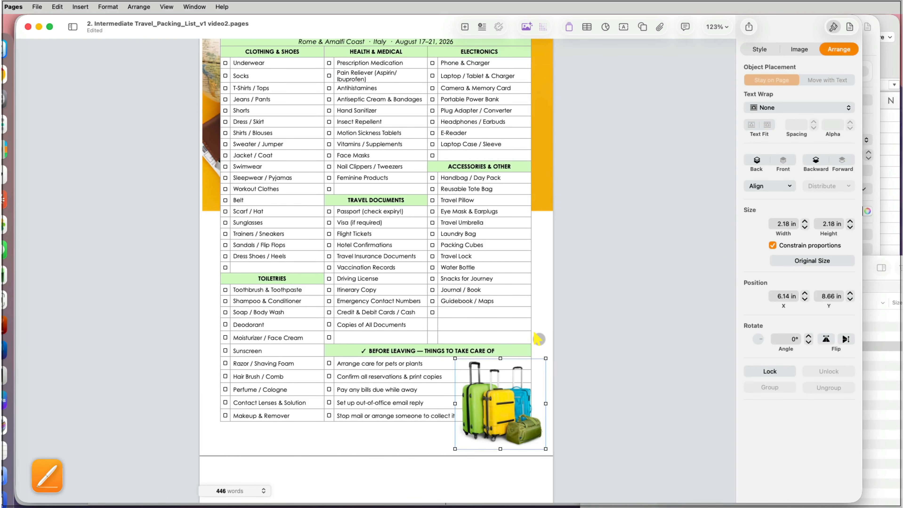
pyautogui.click(538, 339)
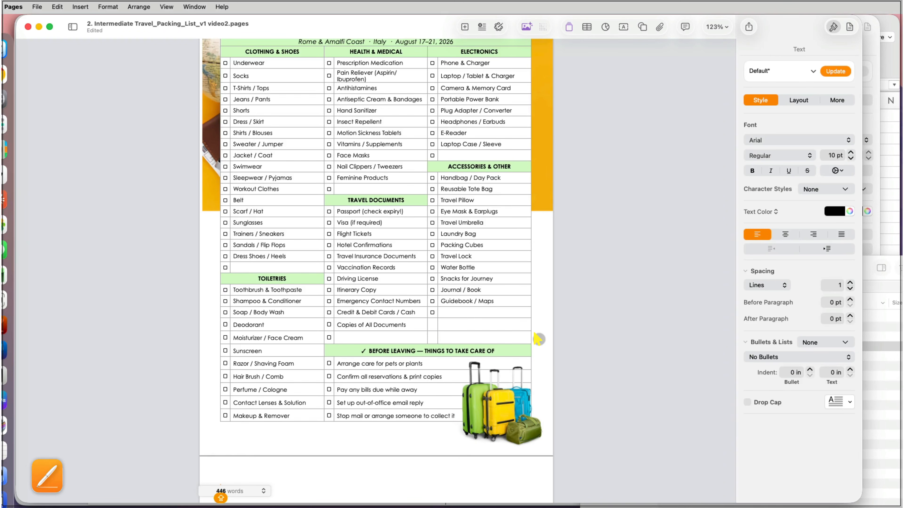
# Change the section's page background to an image fill
pyautogui.click(850, 26)
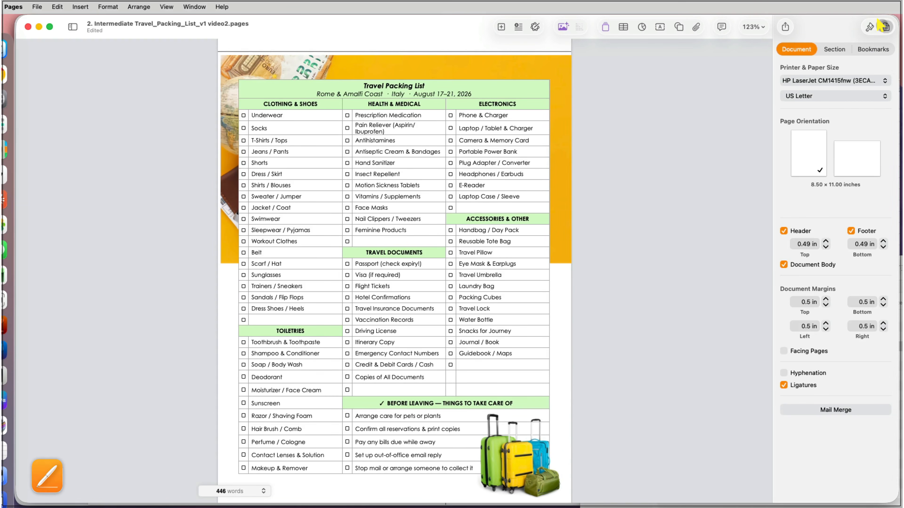
pyautogui.click(842, 49)
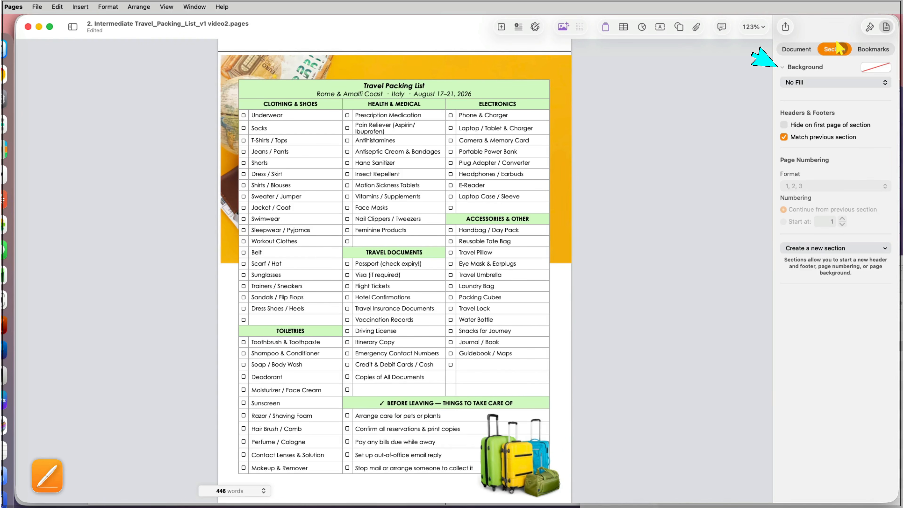
pyautogui.click(795, 82)
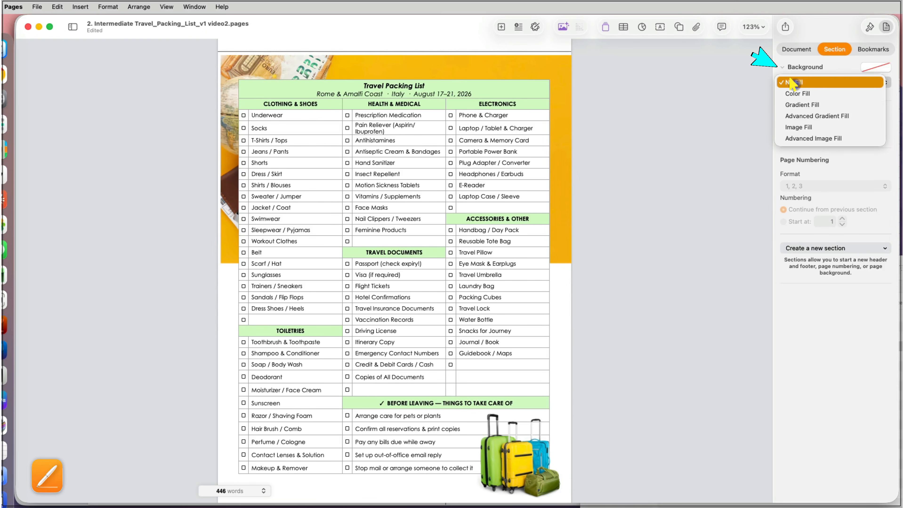
pyautogui.click(792, 127)
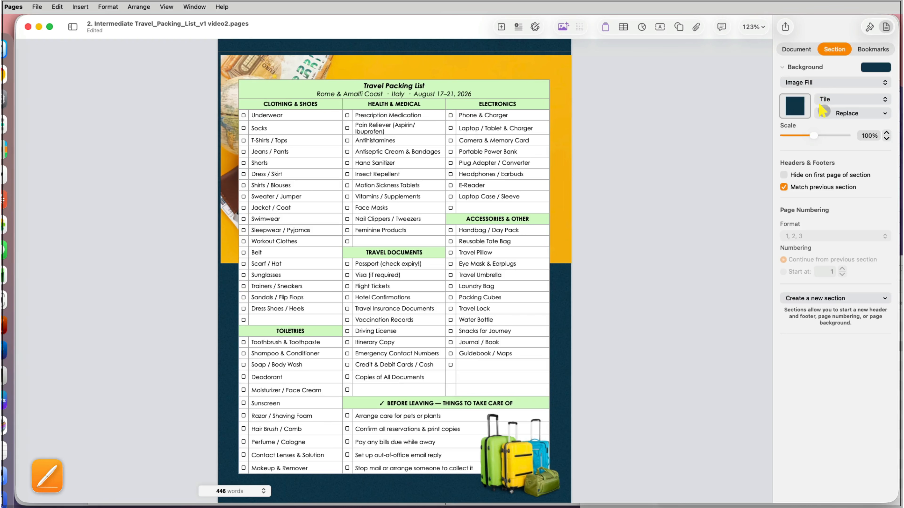
# Replace the background fill image with Travel3.png from the _Travel Images folder
pyautogui.click(822, 112)
pyautogui.click(823, 137)
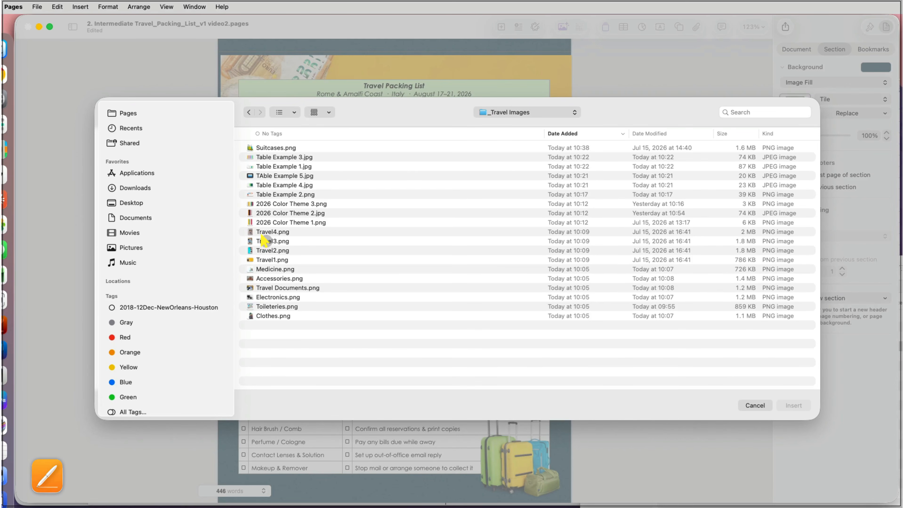
pyautogui.click(263, 241)
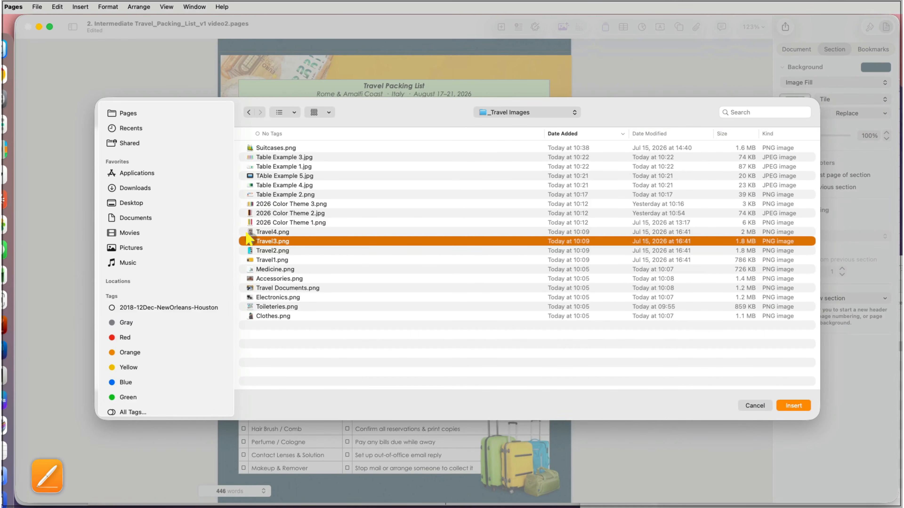
pyautogui.doubleClick(249, 241)
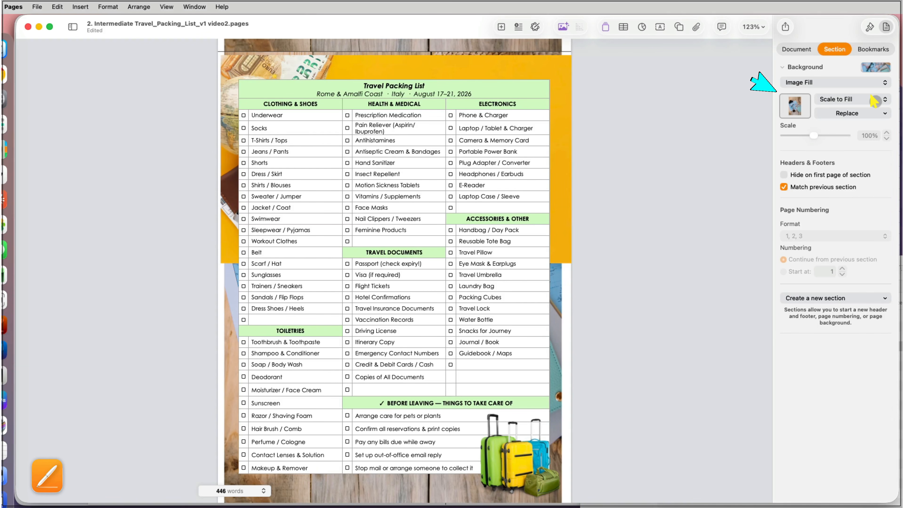
# Try the Scale to Fit and Stretch options on the background image, and settle on Original Size
pyautogui.click(830, 100)
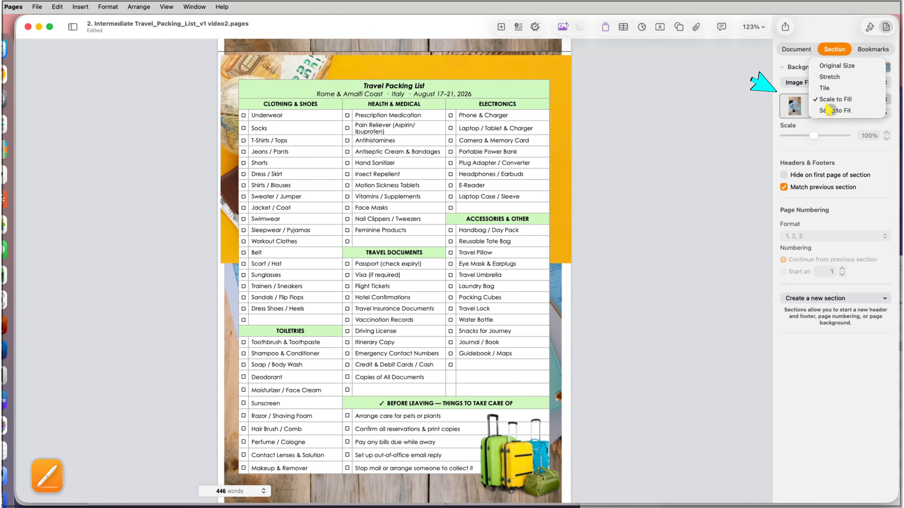
pyautogui.click(829, 111)
pyautogui.click(829, 99)
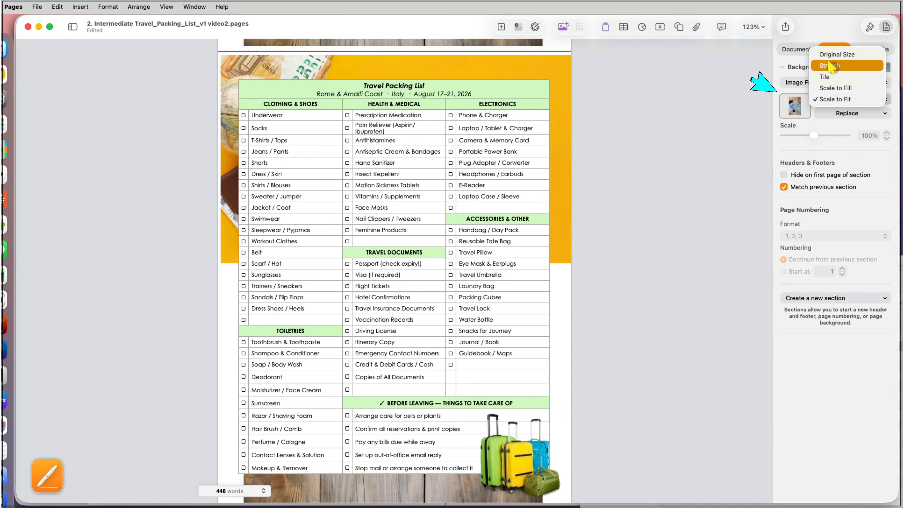
pyautogui.click(831, 68)
pyautogui.click(830, 97)
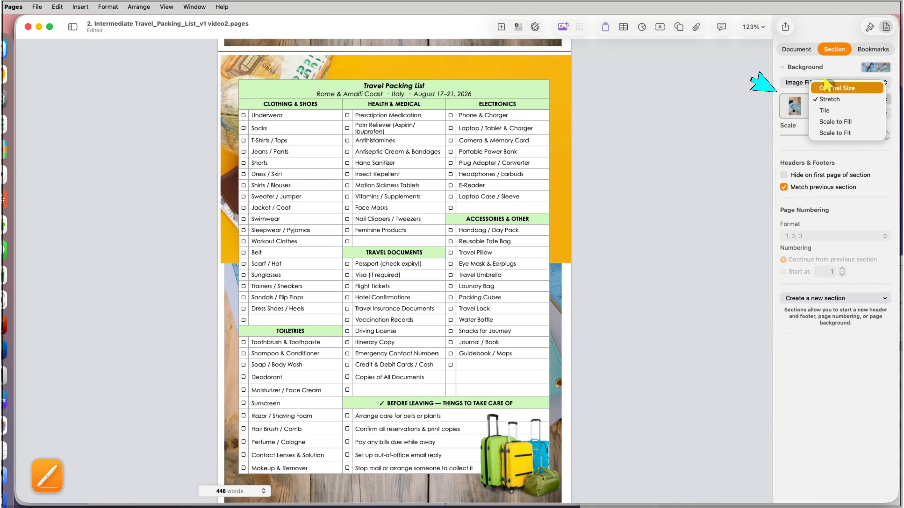
pyautogui.click(827, 89)
pyautogui.moveTo(814, 135)
pyautogui.mouseDown()
pyautogui.moveTo(796, 135)
pyautogui.moveTo(811, 135)
pyautogui.mouseUp()
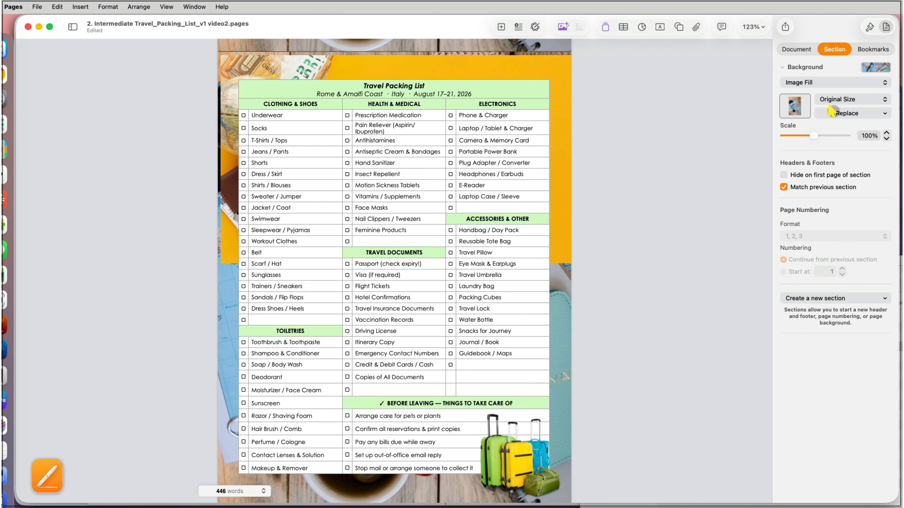
# Change the page background to an Advanced Image Fill and choose a white tint for it
pyautogui.click(813, 82)
pyautogui.click(813, 93)
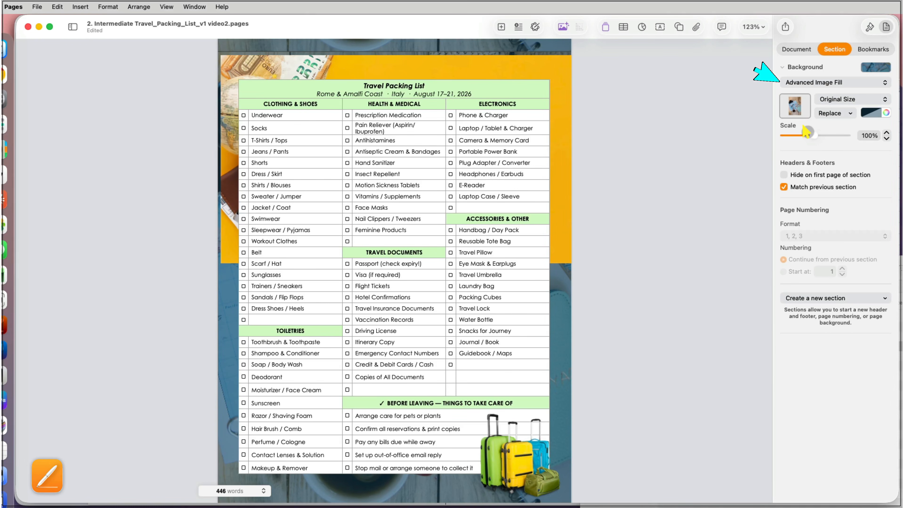
pyautogui.click(873, 113)
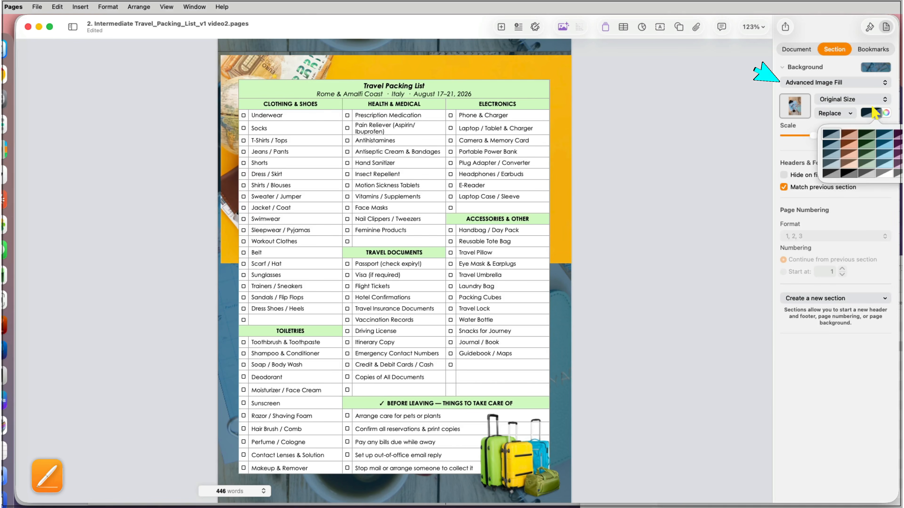
pyautogui.click(883, 174)
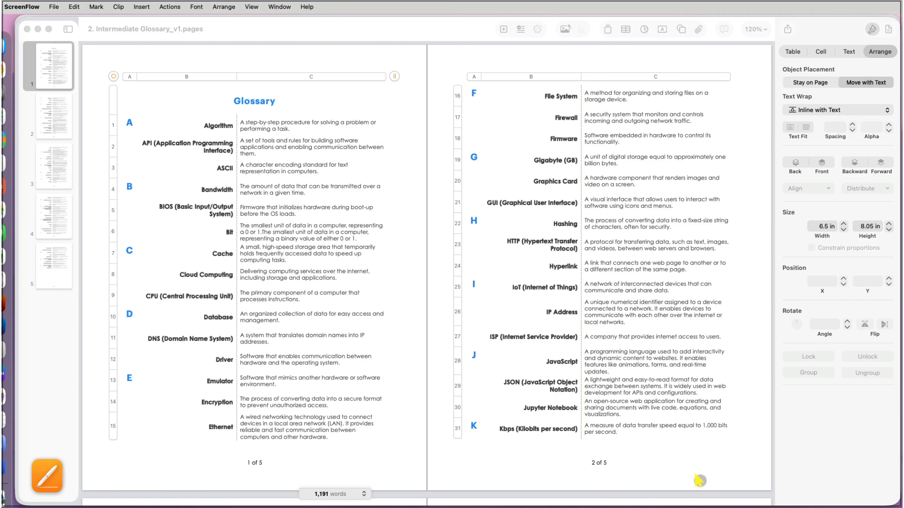
# Look through all pages of the finished Glossary document to examine its table layout and letter headings
pyautogui.scroll(-10, 719, 472)
pyautogui.scroll(-10, 719, 472)
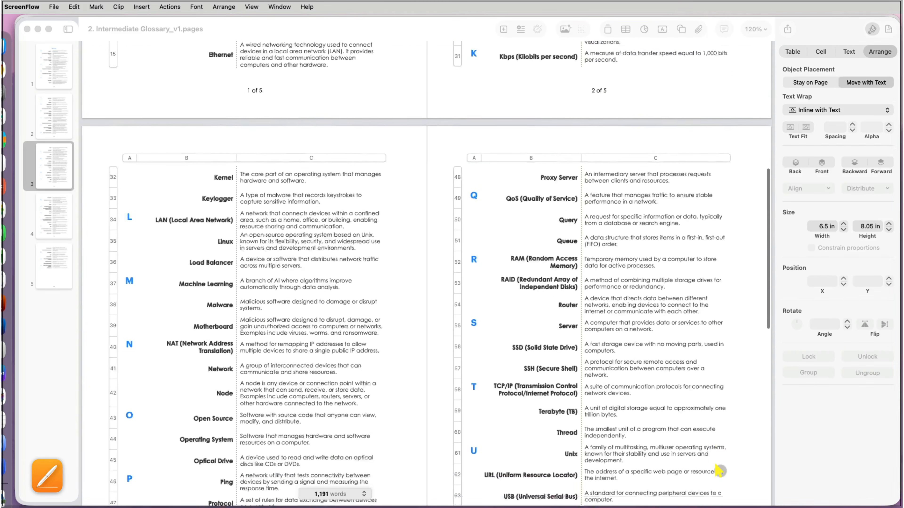
pyautogui.scroll(-6, 718, 471)
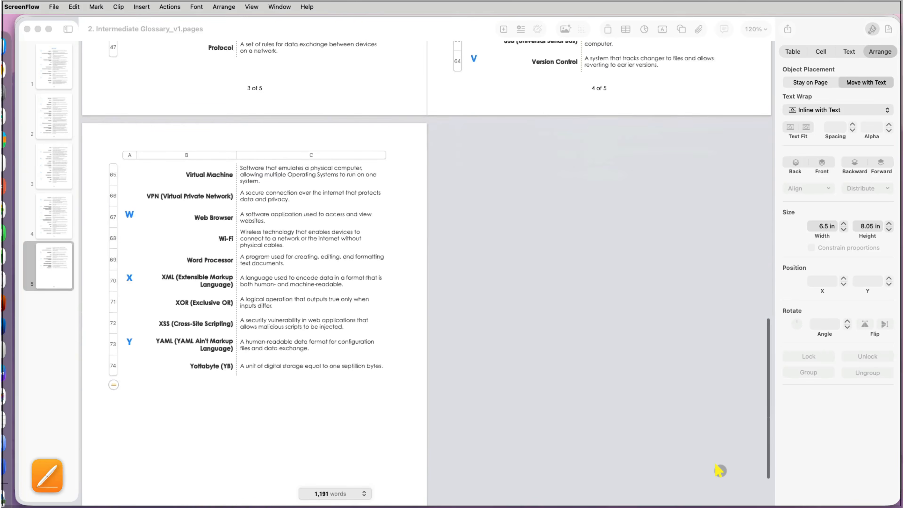
pyautogui.scroll(20, 719, 472)
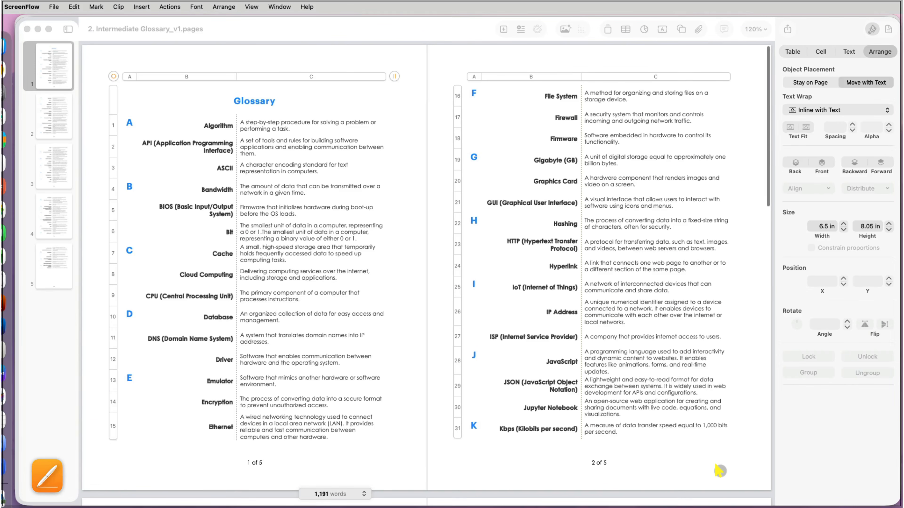
# Switch to the glossary workbook in Excel and copy columns A and B with the terms and definitions
pyautogui.click(671, 336)
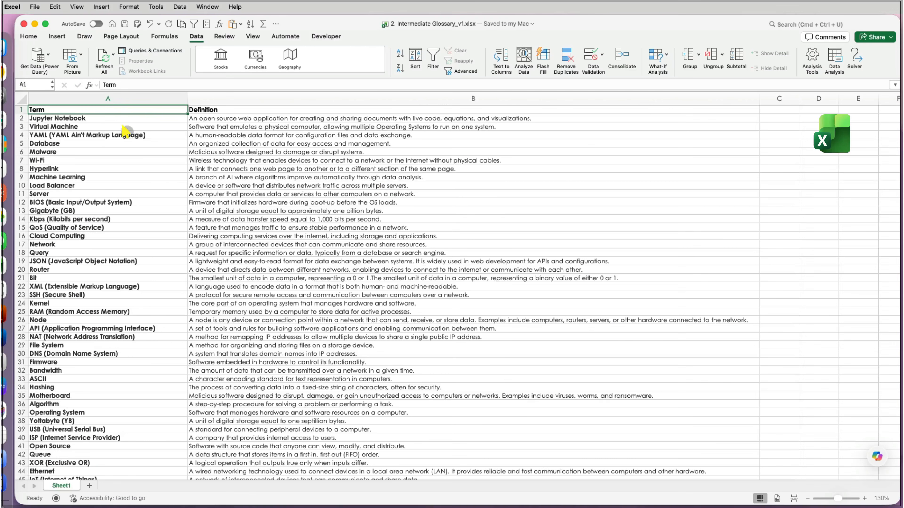
pyautogui.click(99, 100)
pyautogui.keyDown('shift'); pyautogui.click(238, 98); pyautogui.keyUp('shift')
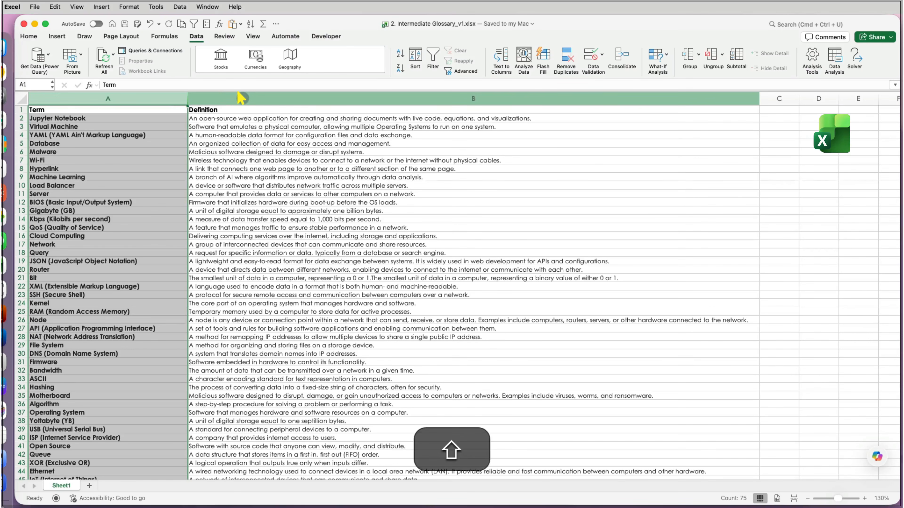
pyautogui.press('super+c')
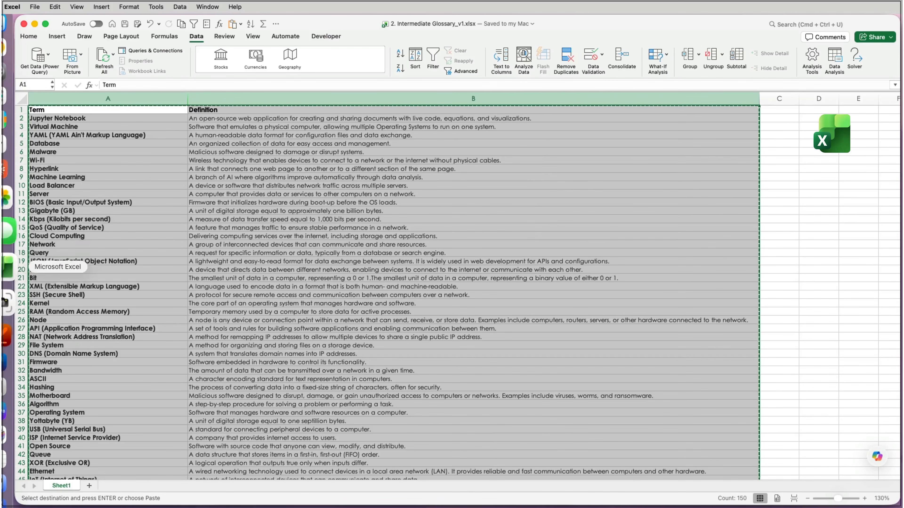
# Switch to the blank 2. Intermediate 2.pages document in Pages and paste the copied glossary table
pyautogui.click(4, 313)
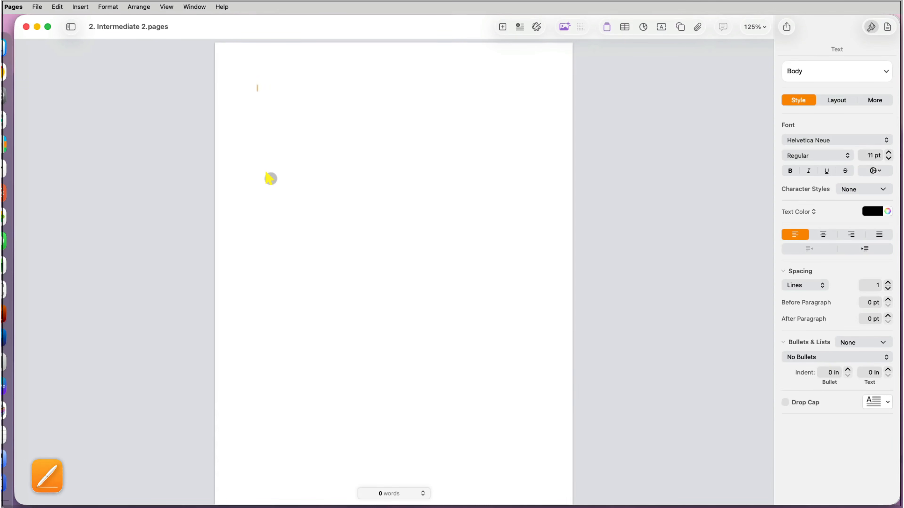
pyautogui.press('super+v')
pyautogui.scroll(15, 327, 168)
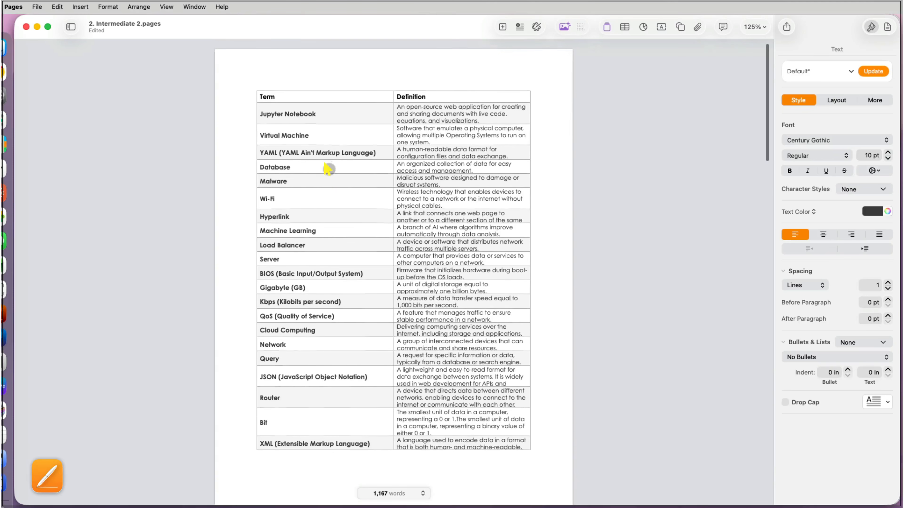
# Activate the pasted glossary table and display the document as Two Pages side by side
pyautogui.click(271, 102)
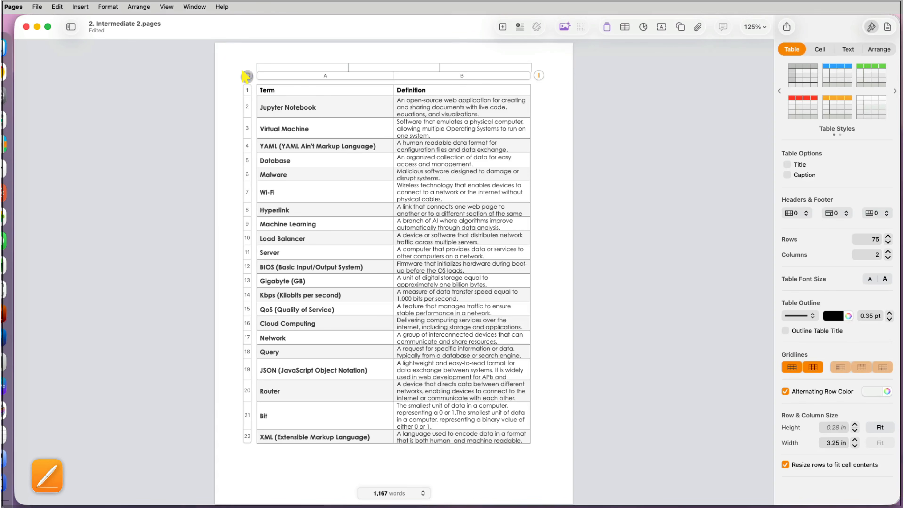
pyautogui.click(754, 27)
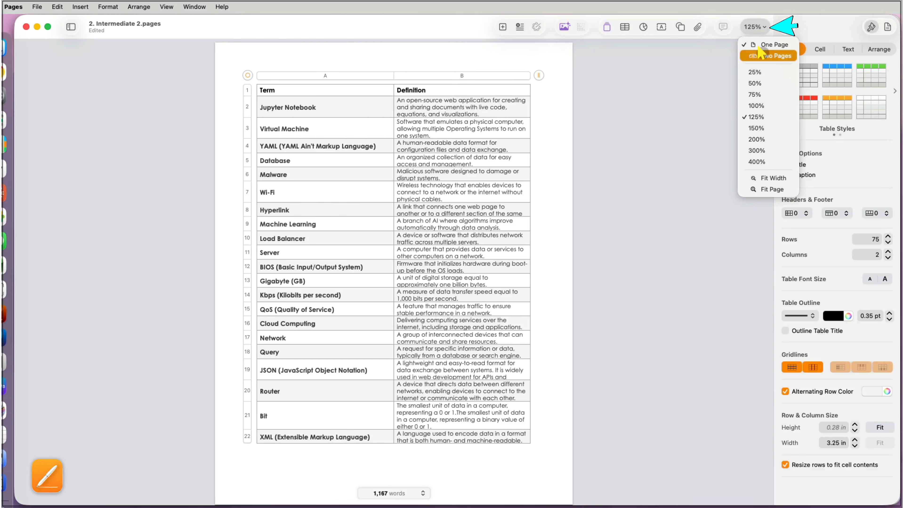
pyautogui.click(759, 54)
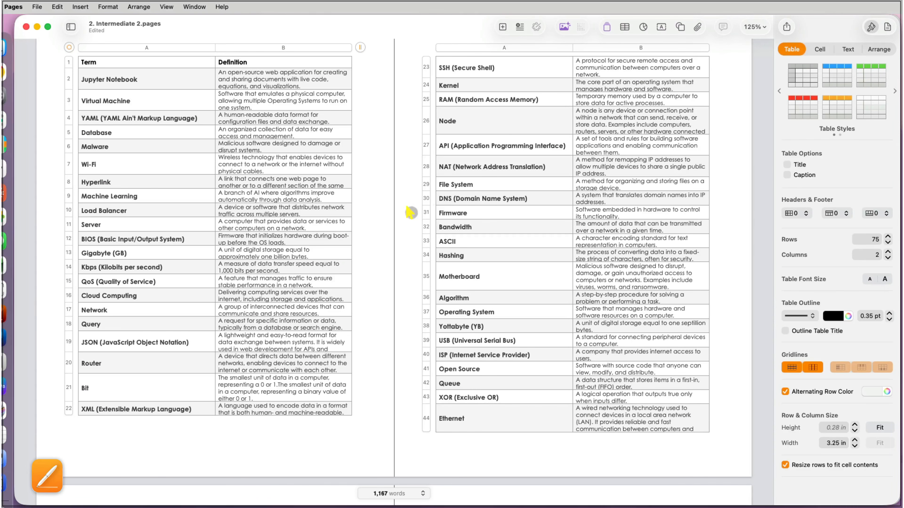
# Fit the width of the Term column to its content
pyautogui.click(407, 212)
pyautogui.click(189, 95)
pyautogui.doubleClick(215, 75)
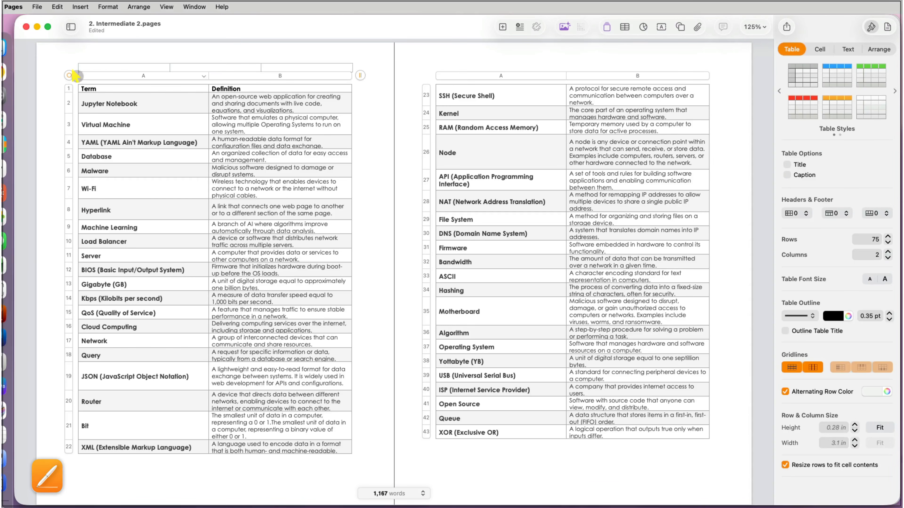
# Set the whole table's font to Century Gothic and turn off its alternating row color
pyautogui.click(848, 49)
pyautogui.click(800, 139)
pyautogui.click(799, 141)
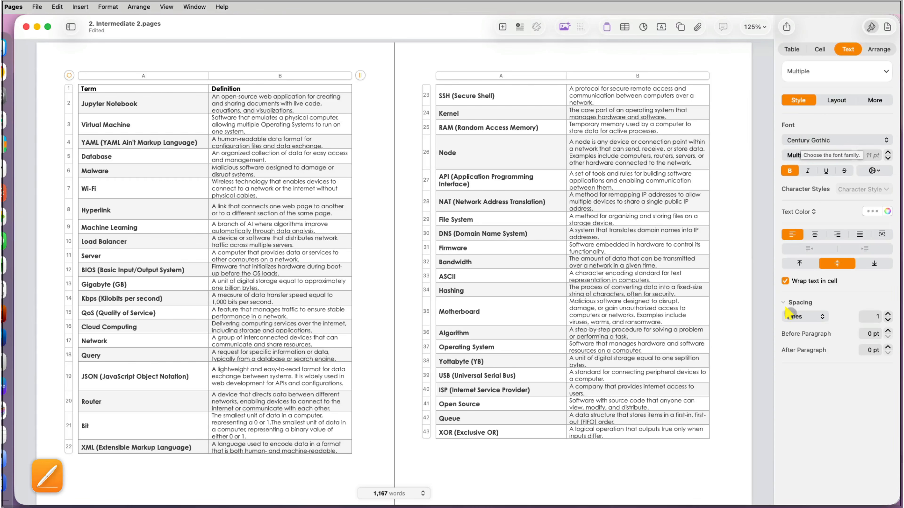
pyautogui.click(791, 49)
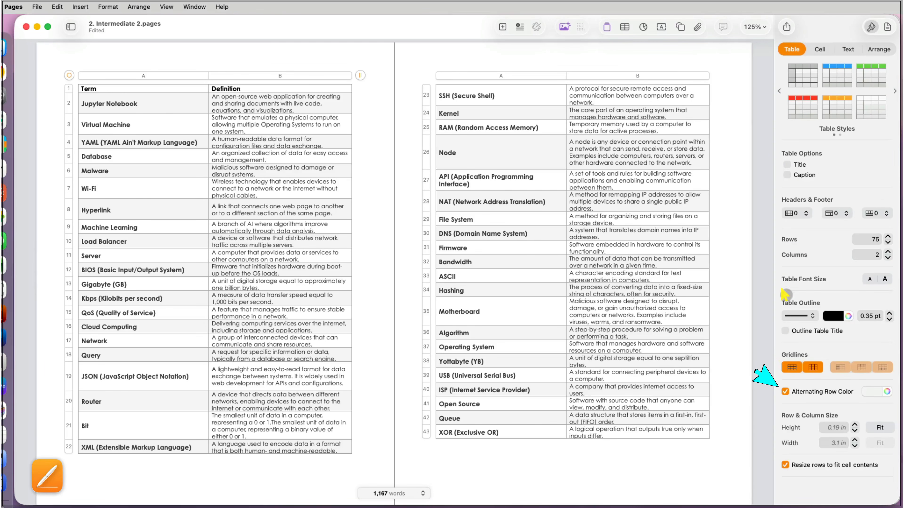
pyautogui.click(786, 392)
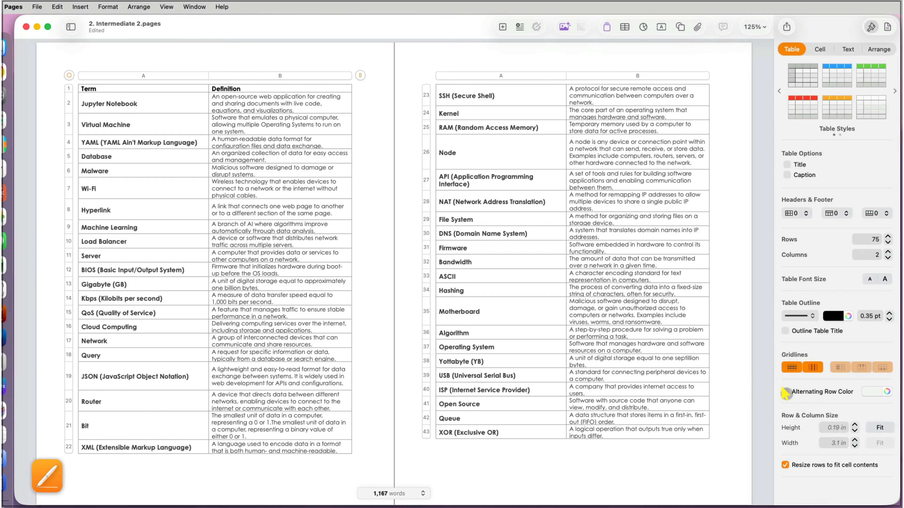
# Try sorting the table by the Term column in descending order without a header row, and undo the sort
pyautogui.click(128, 102)
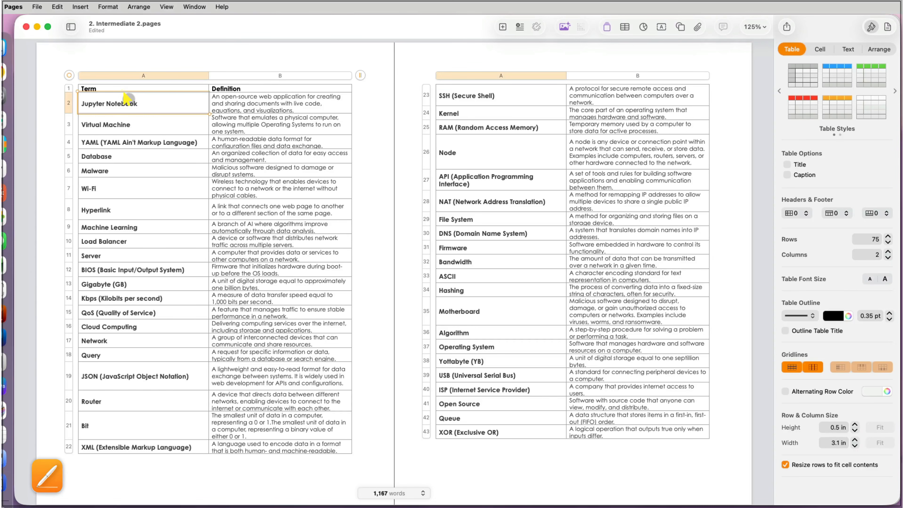
pyautogui.click(121, 89)
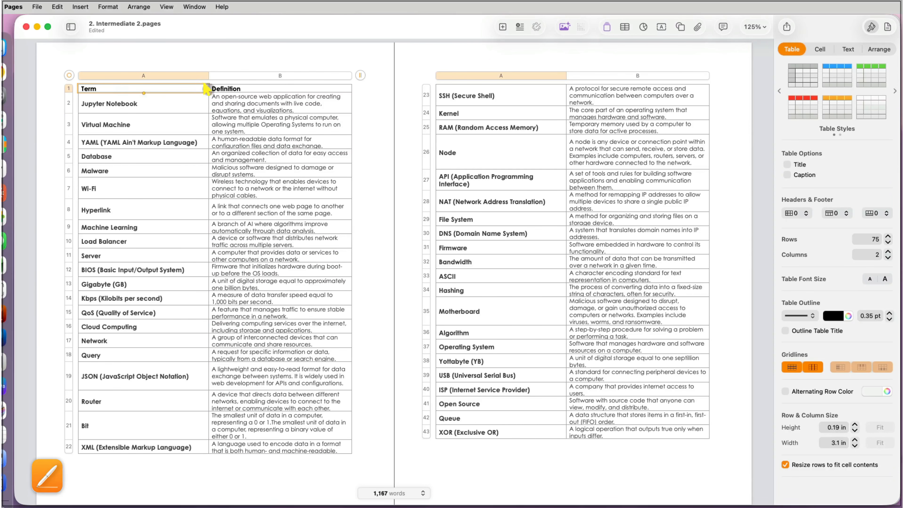
pyautogui.click(203, 76)
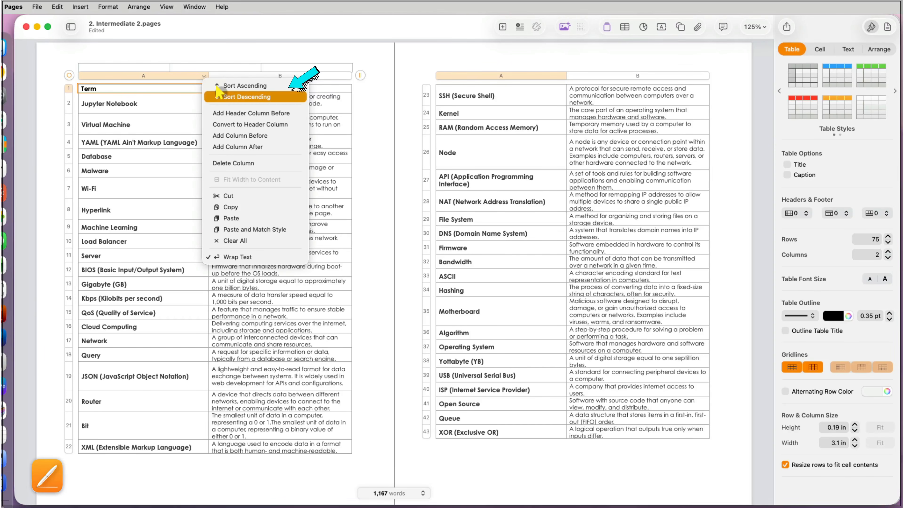
pyautogui.click(220, 95)
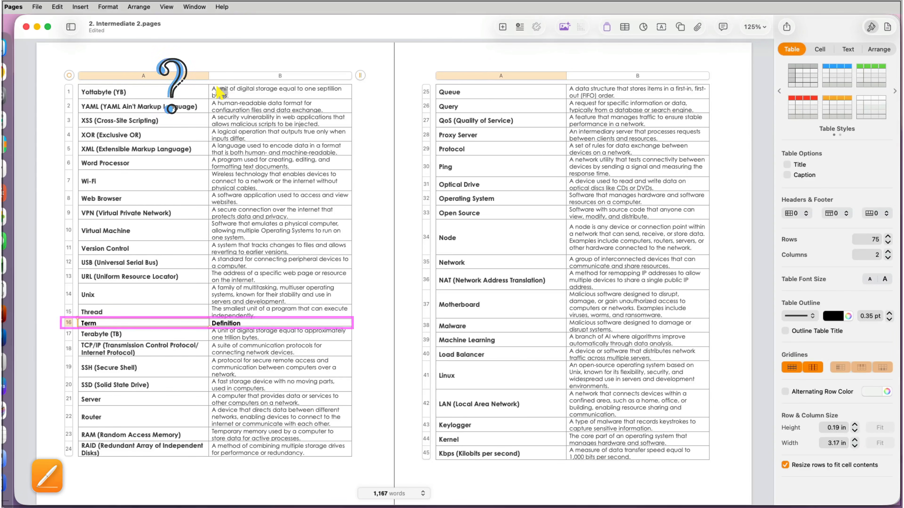
pyautogui.press('super+z')
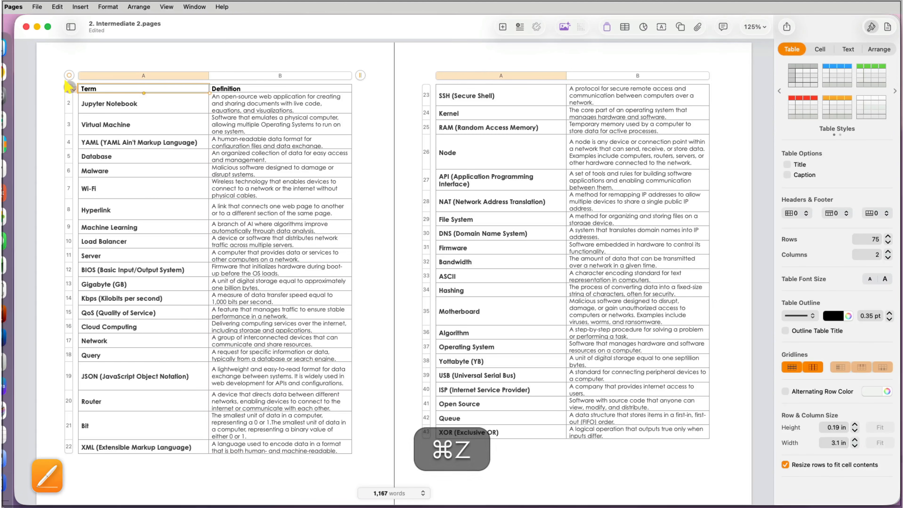
# Convert the first row, with Term and Definition, to a header row
pyautogui.click(72, 88)
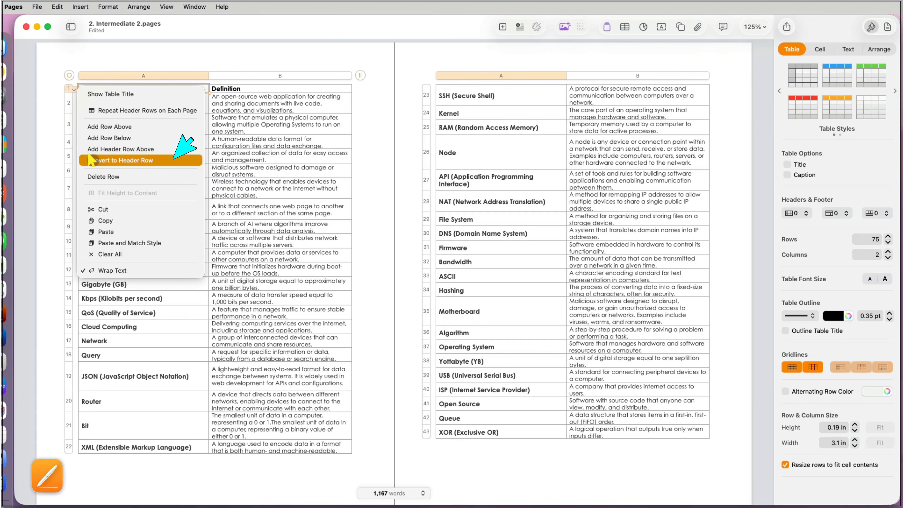
pyautogui.click(92, 160)
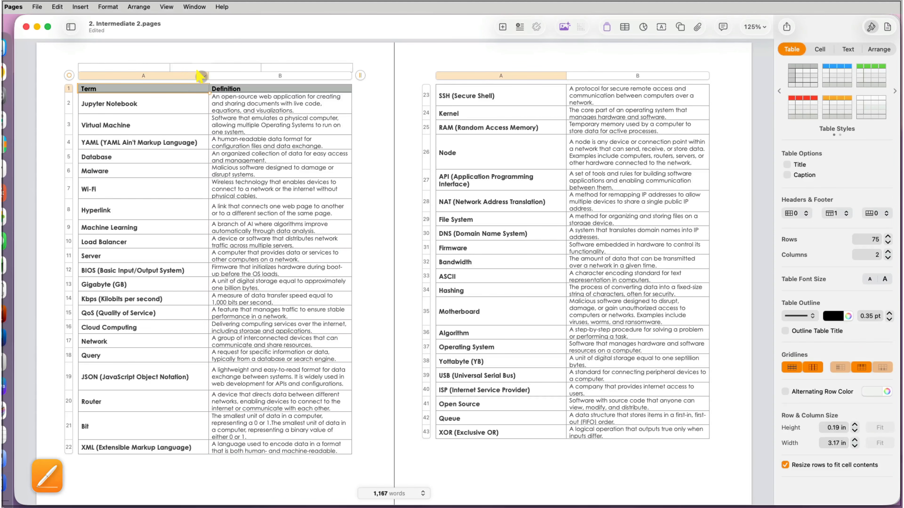
# Sort the table by the Term column in descending order, and re-sort it in ascending order
pyautogui.click(202, 75)
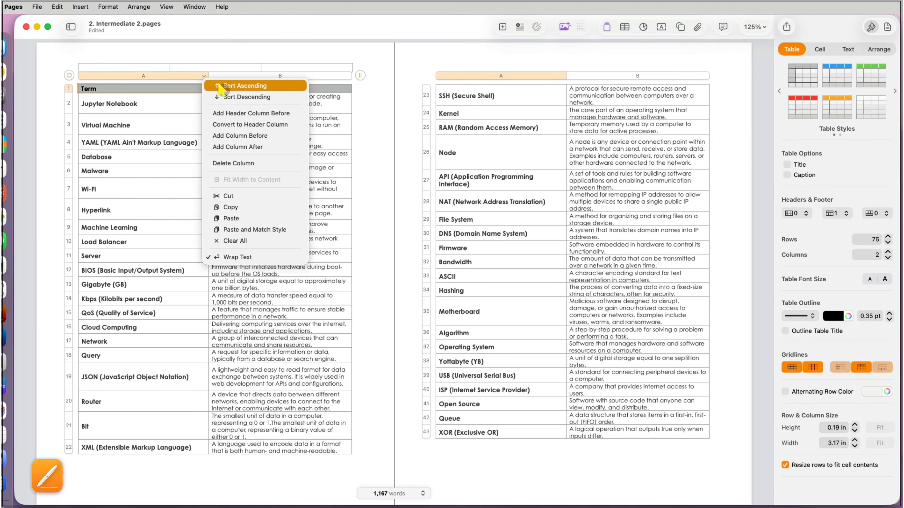
pyautogui.click(222, 94)
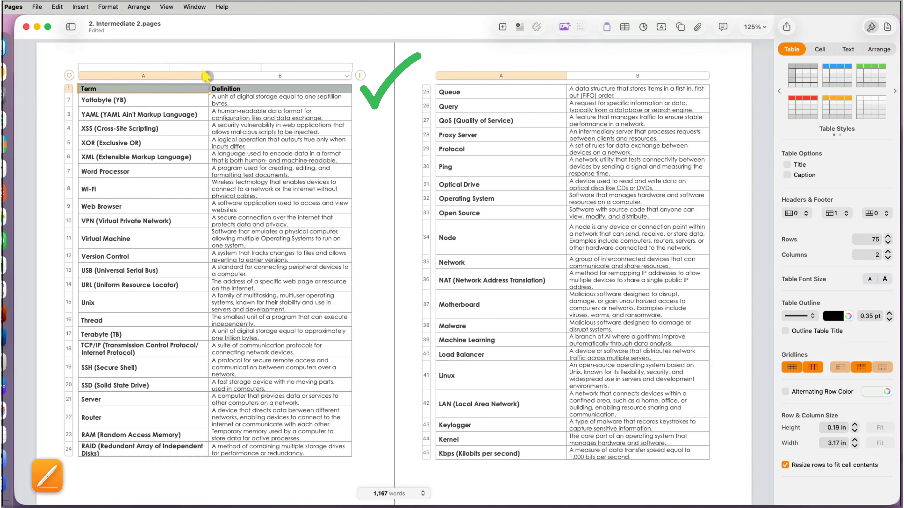
pyautogui.click(203, 76)
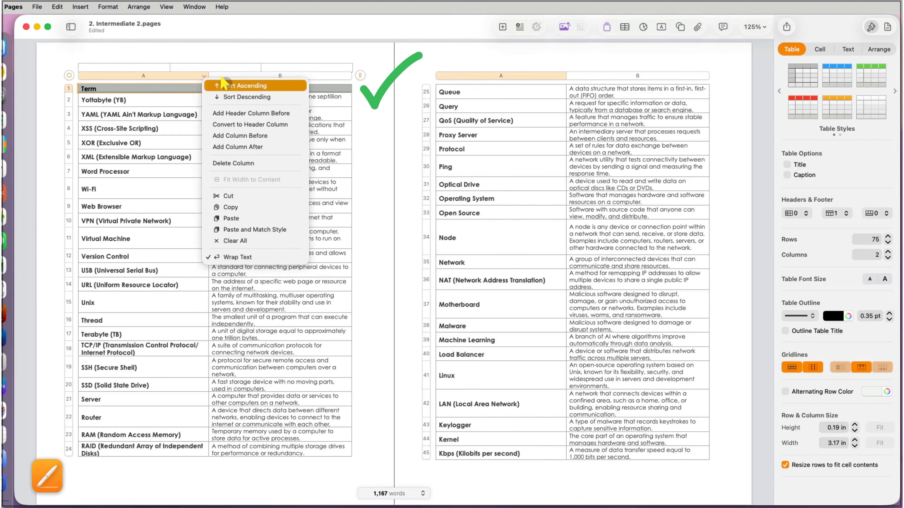
pyautogui.click(223, 85)
# Set the fill of all table cells, including the header row, to No Fill
pyautogui.click(819, 50)
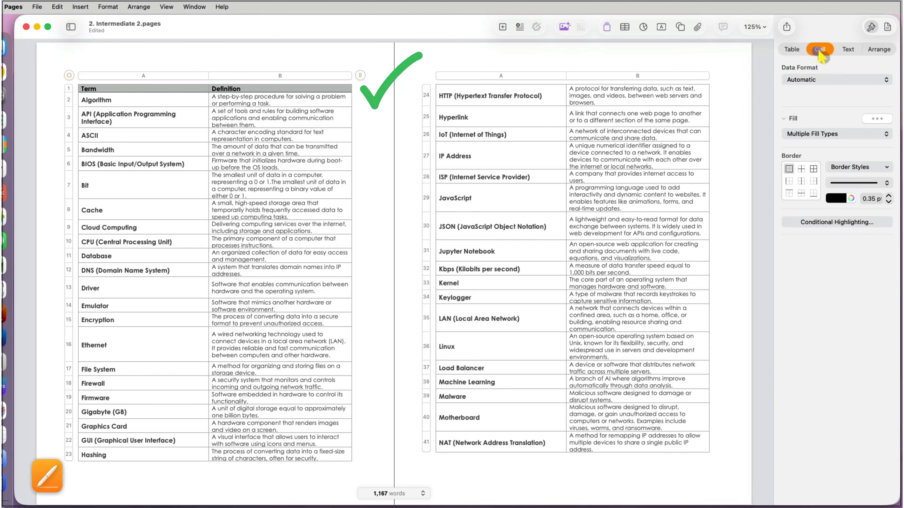
pyautogui.click(805, 134)
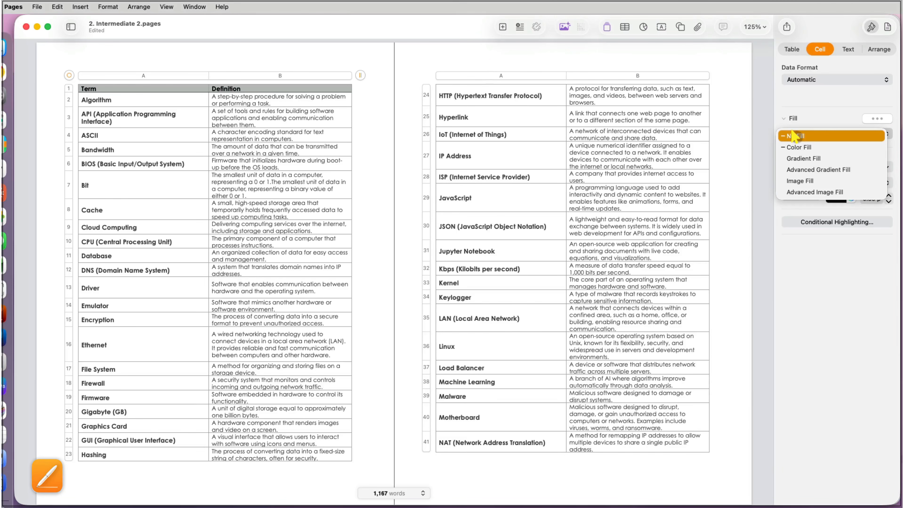
pyautogui.click(794, 135)
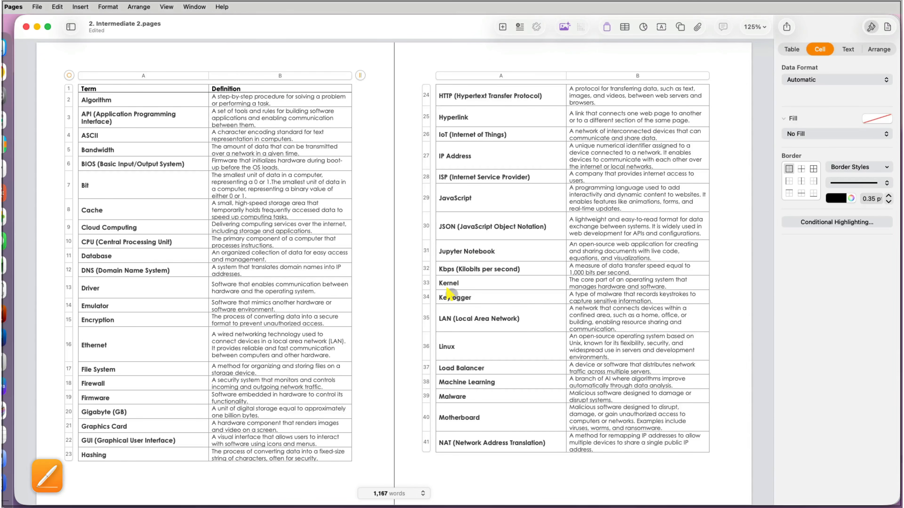
# Right-align the text in the Term column
pyautogui.click(174, 76)
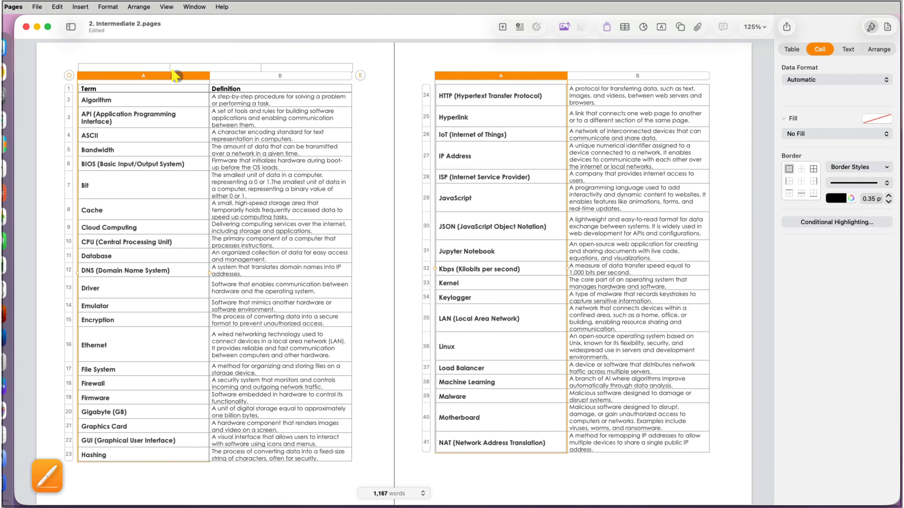
pyautogui.click(847, 50)
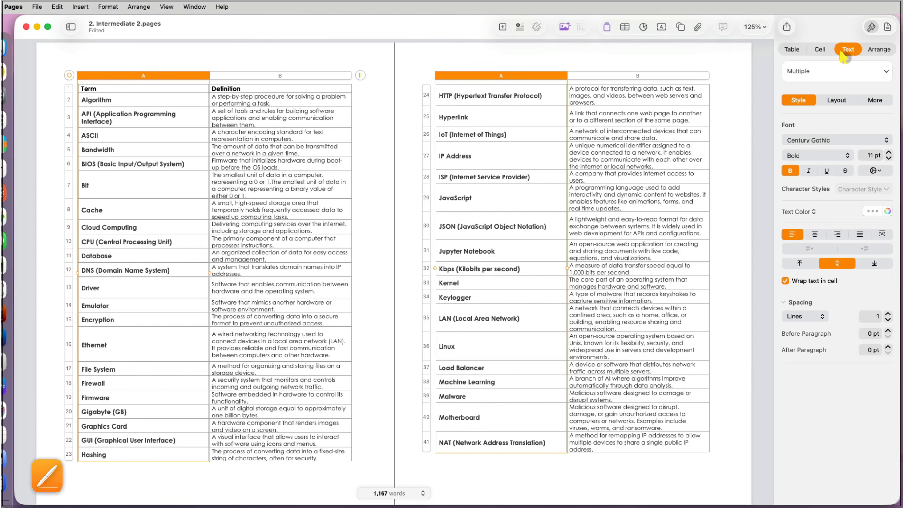
pyautogui.click(837, 234)
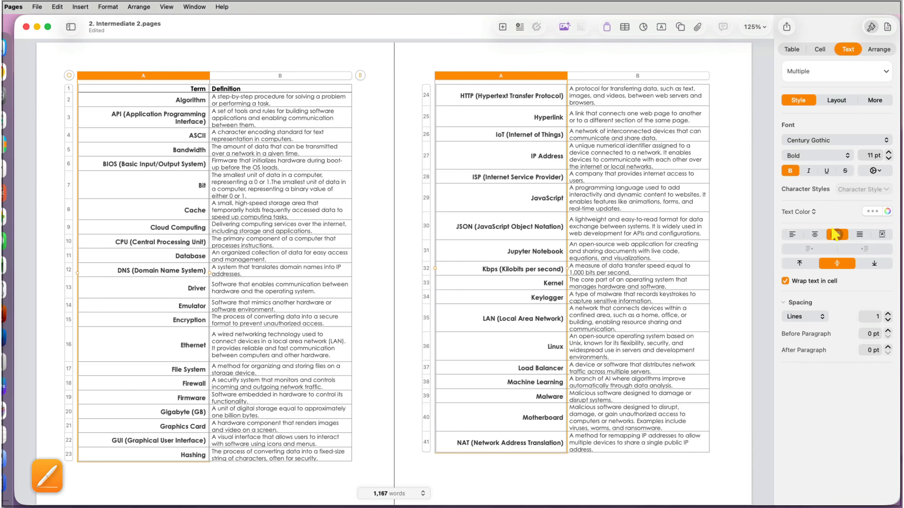
# Try 0.25 in first-line and left indents on the Definition column, first separately and then together
pyautogui.click(250, 147)
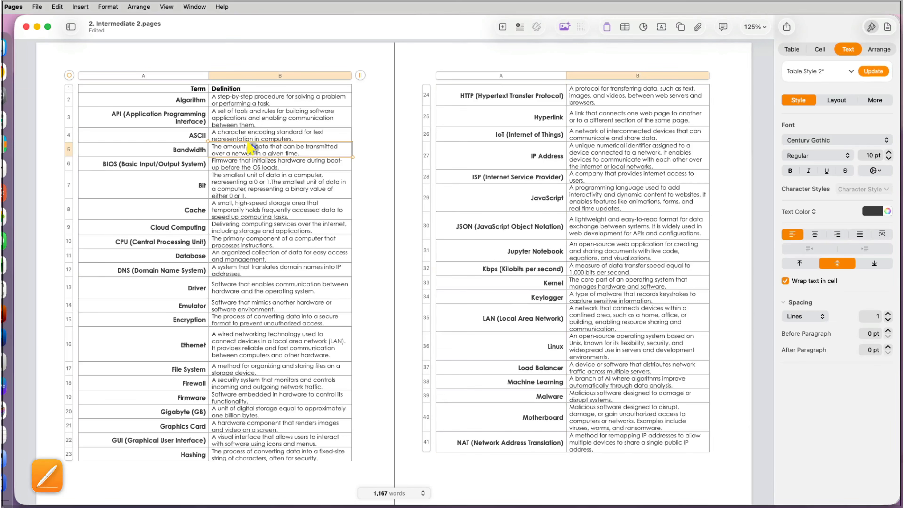
pyautogui.click(255, 75)
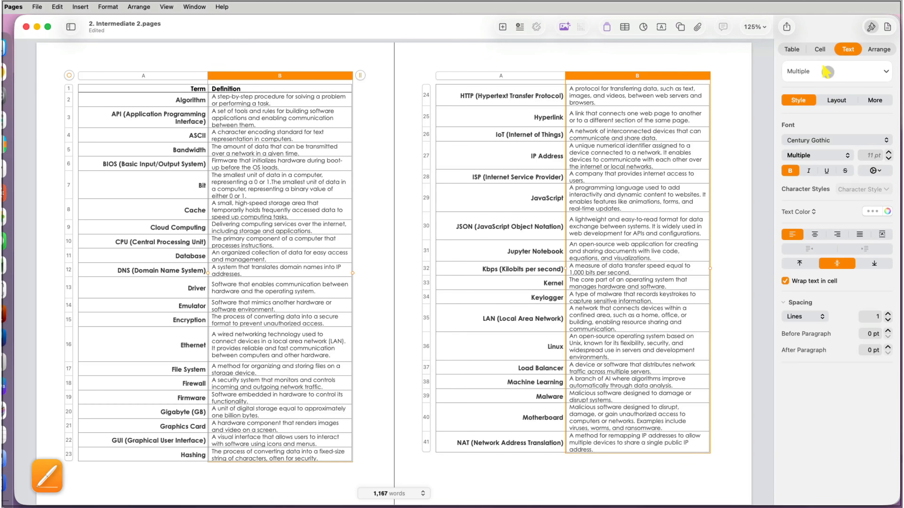
pyautogui.click(837, 100)
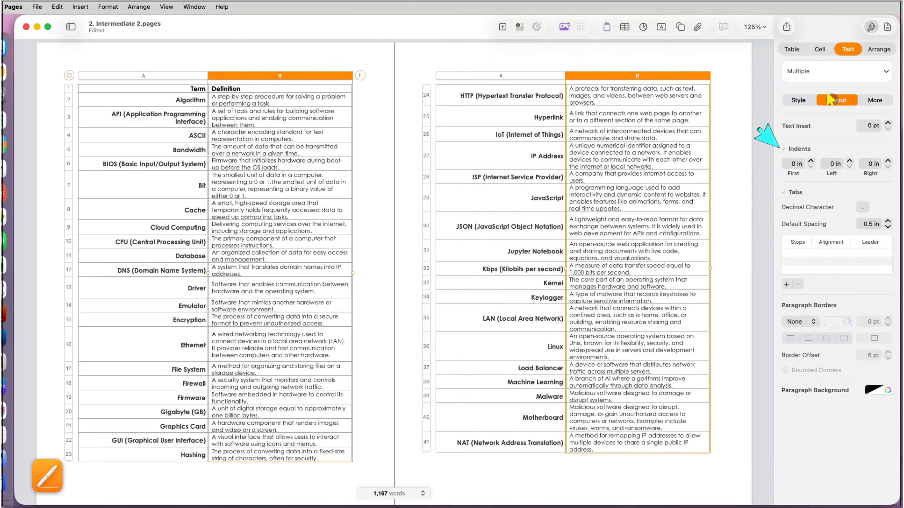
pyautogui.click(810, 161)
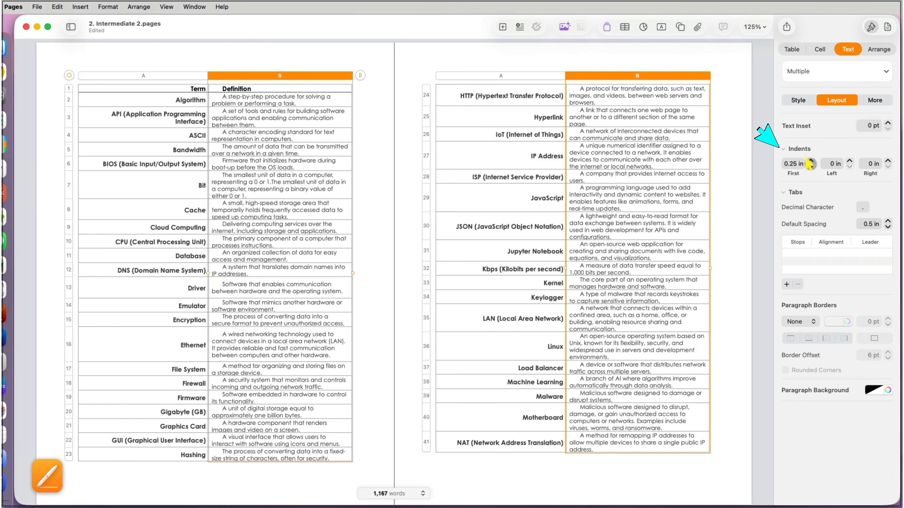
pyautogui.click(810, 167)
pyautogui.click(850, 161)
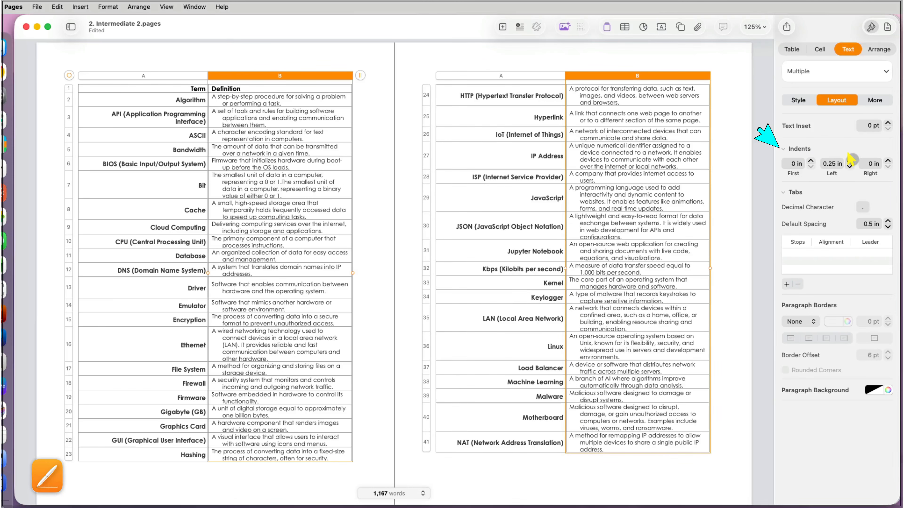
pyautogui.click(849, 167)
pyautogui.click(810, 161)
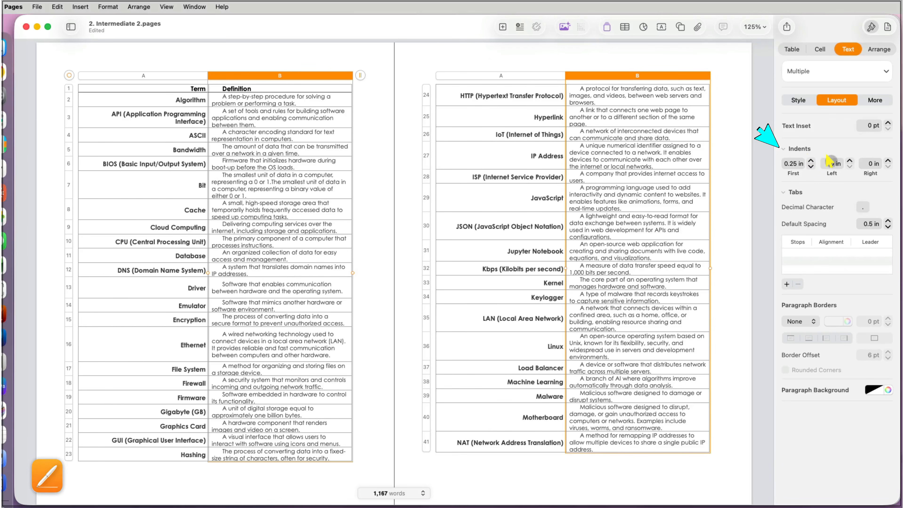
pyautogui.click(849, 161)
# Set both the first-line and left indents of the Definition column to 0.05 in
pyautogui.click(792, 164)
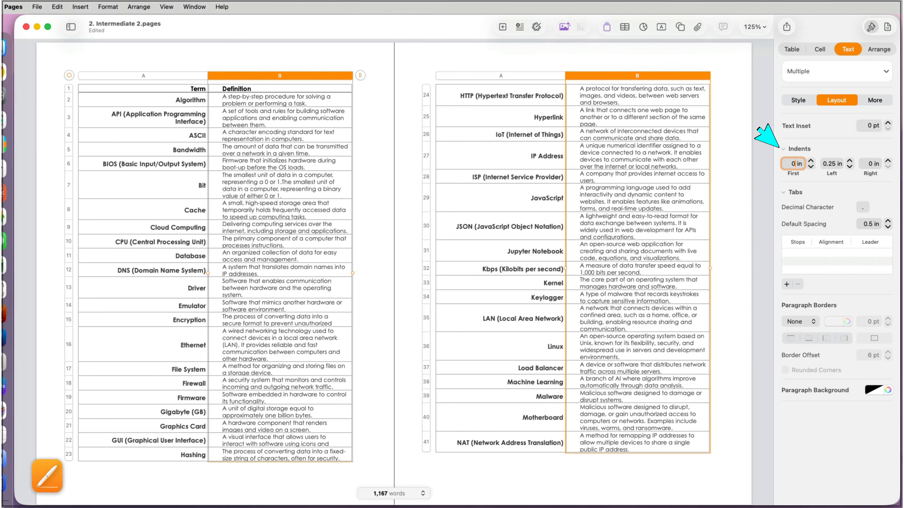
pyautogui.press('Tab')
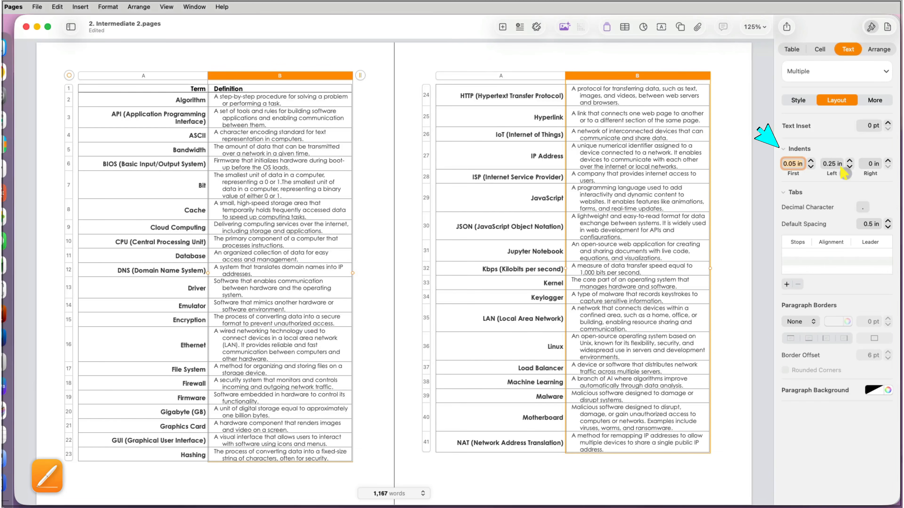
pyautogui.write('0.')
pyautogui.press('Return')
pyautogui.click(501, 198)
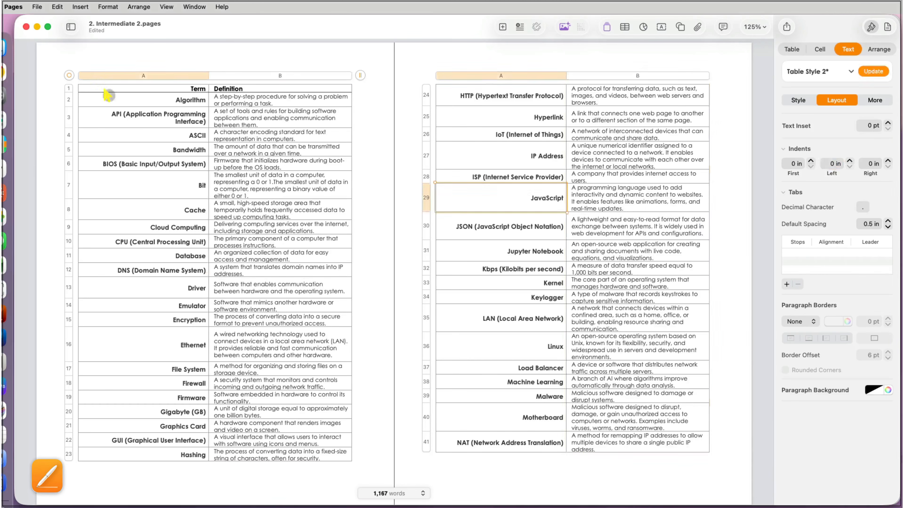
# Distribute the rows of the whole Term and Definition table evenly
pyautogui.click(68, 75)
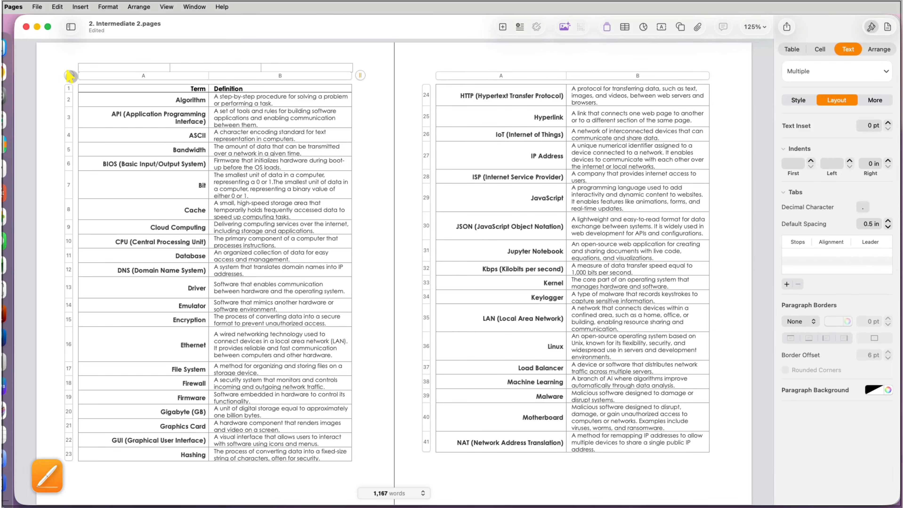
pyautogui.rightClick(70, 76)
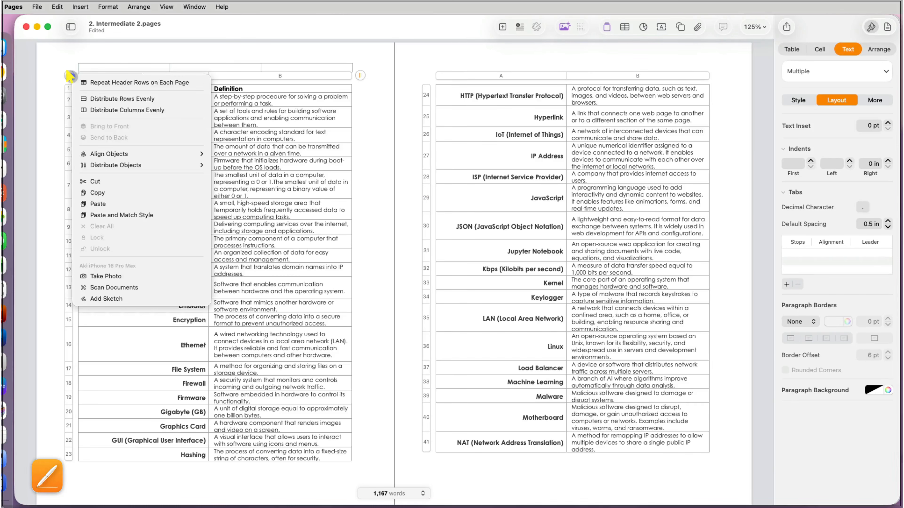
pyautogui.click(97, 98)
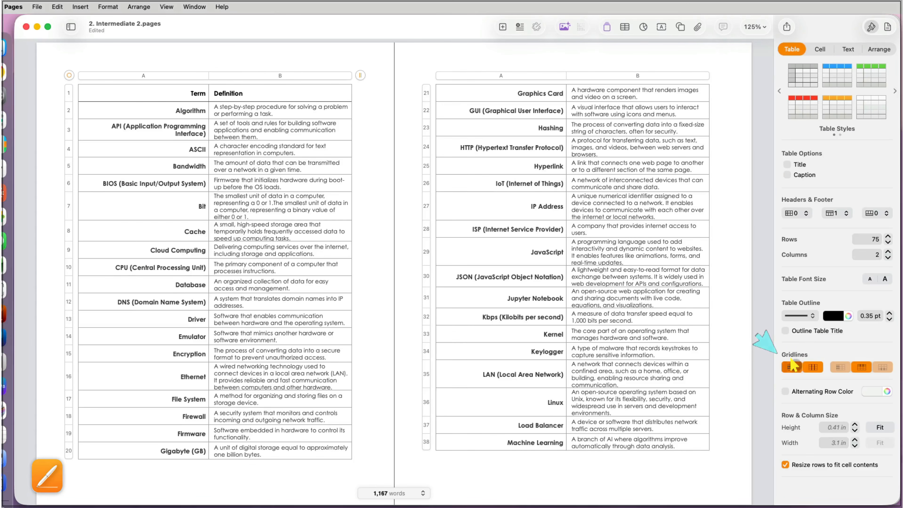
# Hide the table's body row, body column and header row gridlines, and set its outside border to No Border
pyautogui.click(791, 368)
pyautogui.click(812, 367)
pyautogui.click(861, 366)
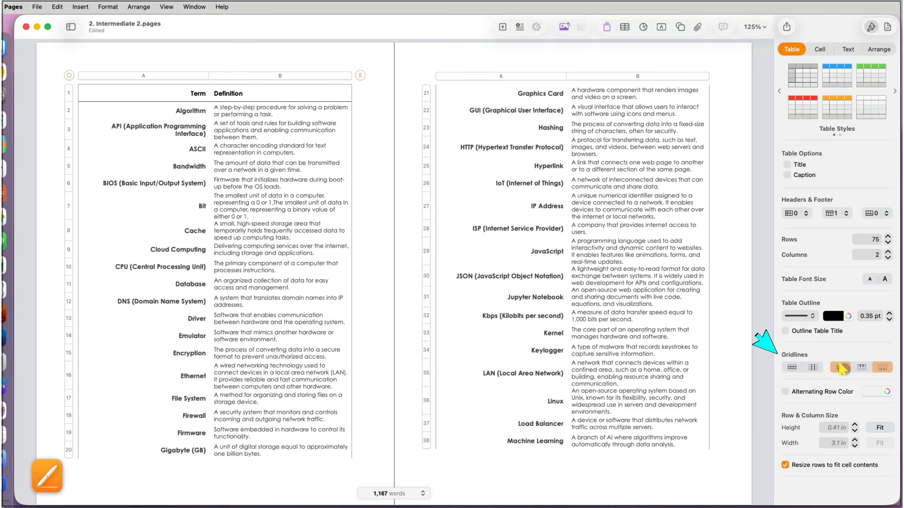
pyautogui.click(820, 50)
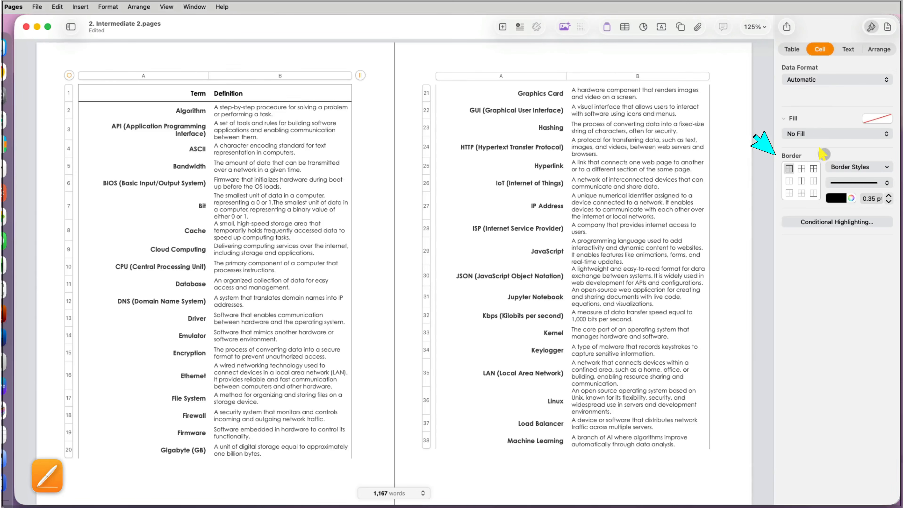
pyautogui.click(833, 181)
pyautogui.click(843, 217)
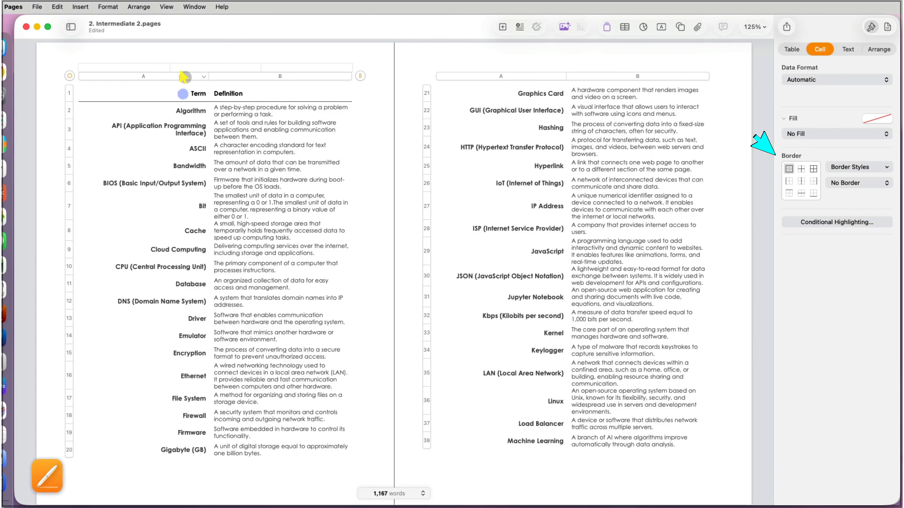
# Give the Term column's right edge a dashed, golden-brown border 0.75 pt thick
pyautogui.click(185, 76)
pyautogui.click(813, 180)
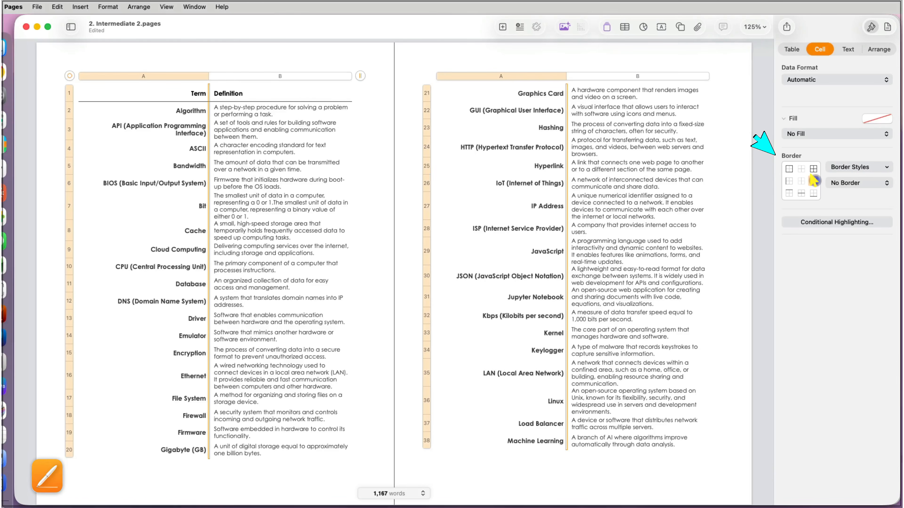
pyautogui.click(833, 183)
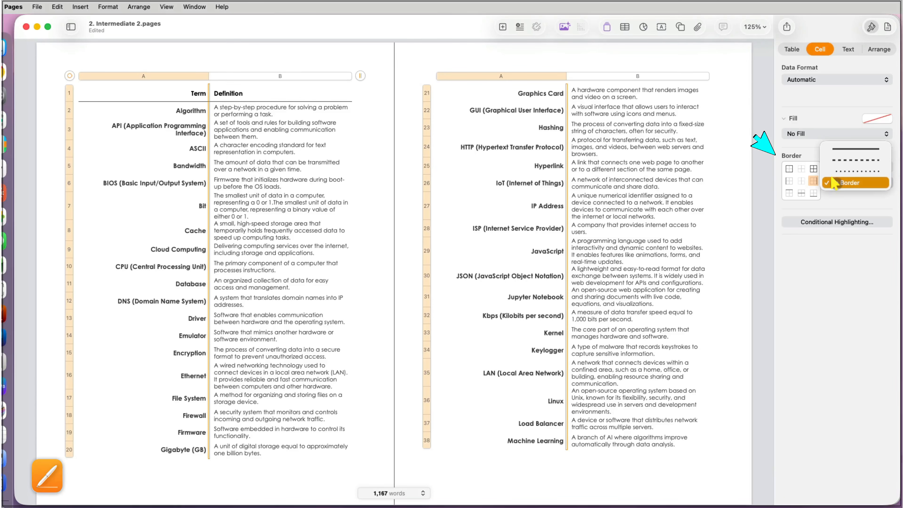
pyautogui.click(836, 161)
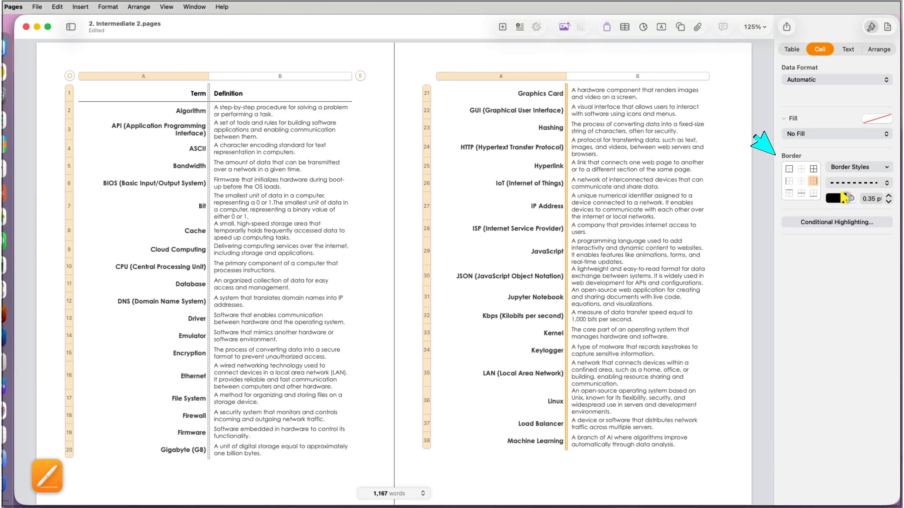
pyautogui.click(850, 198)
pyautogui.click(636, 448)
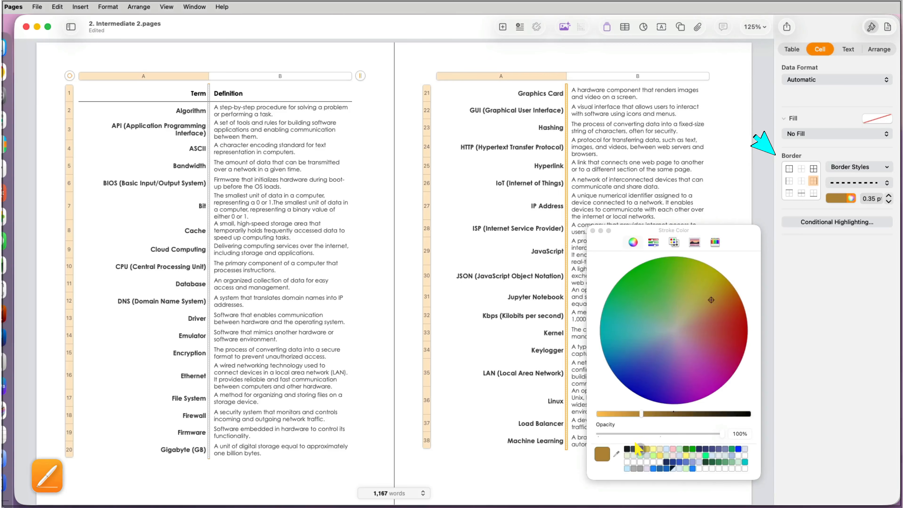
pyautogui.click(592, 230)
pyautogui.click(889, 195)
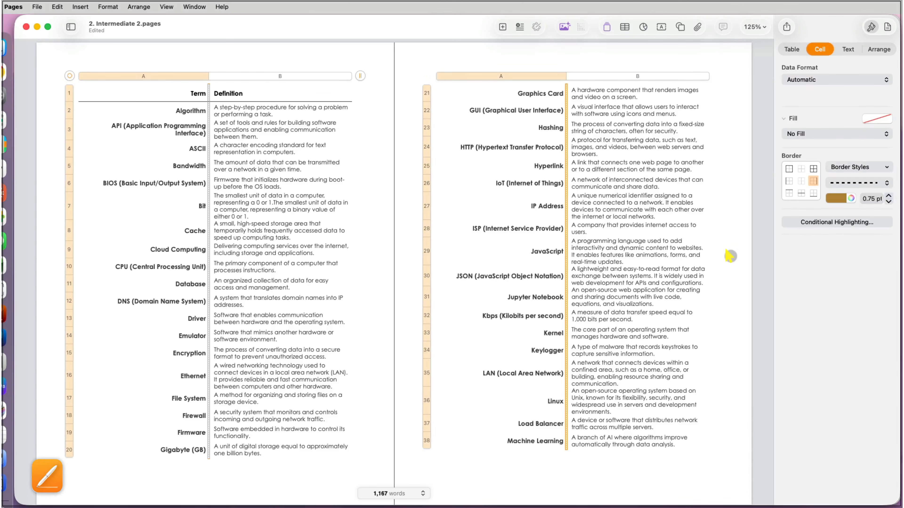
pyautogui.click(729, 255)
pyautogui.scroll(5, 730, 254)
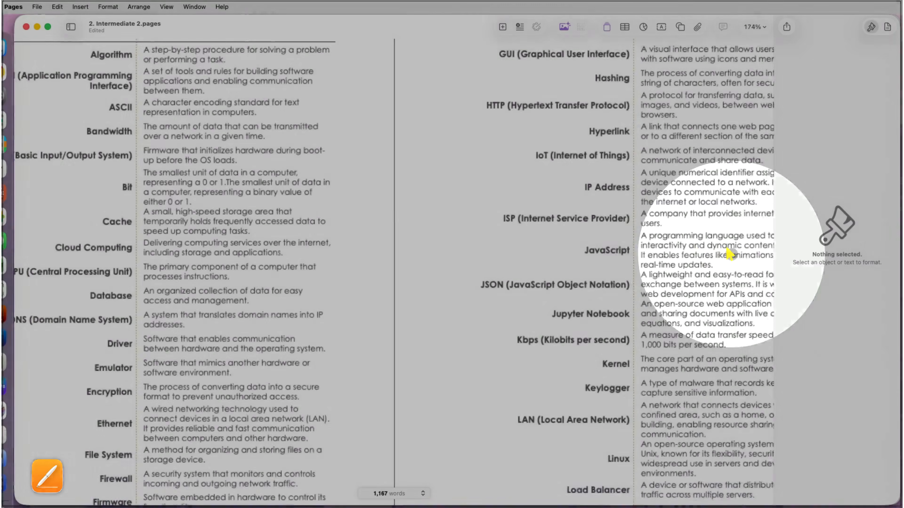
pyautogui.scroll(-5, 730, 254)
# Turn on repeating the header row on each page, and delete the header row with Term and Definition
pyautogui.click(138, 92)
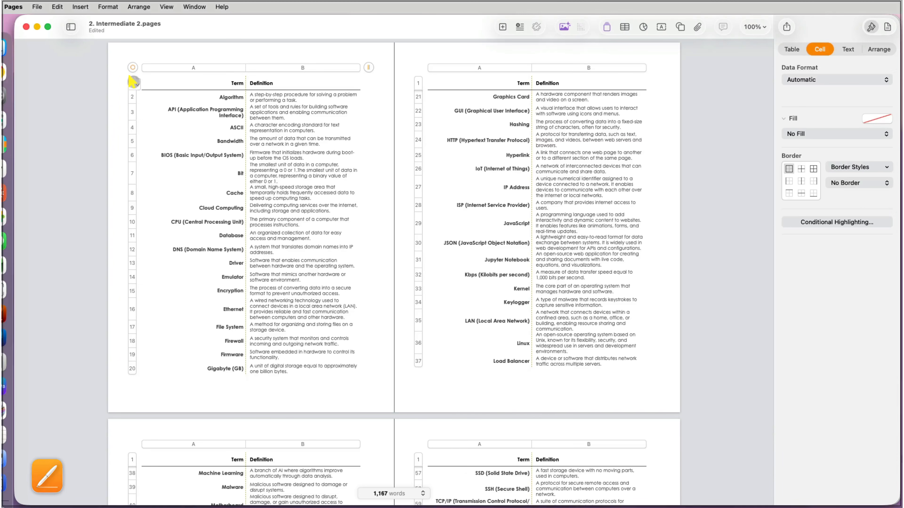
pyautogui.rightClick(134, 83)
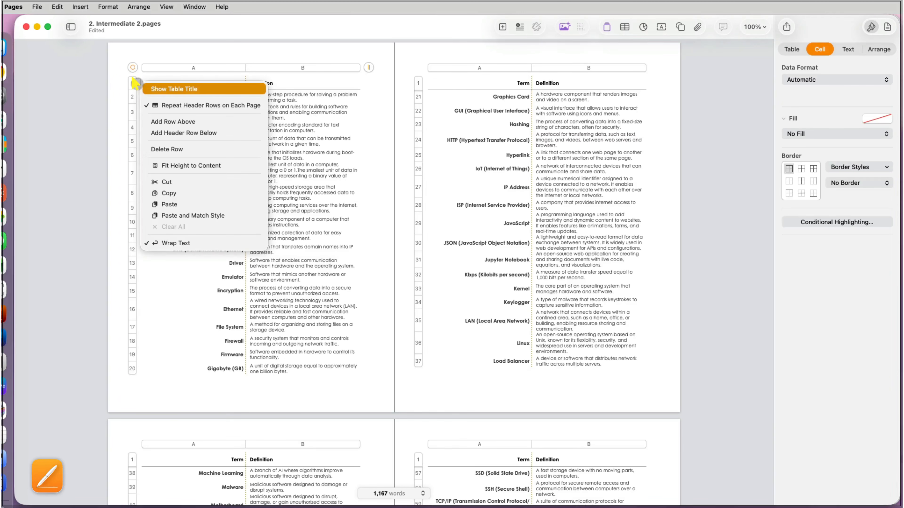
pyautogui.click(158, 147)
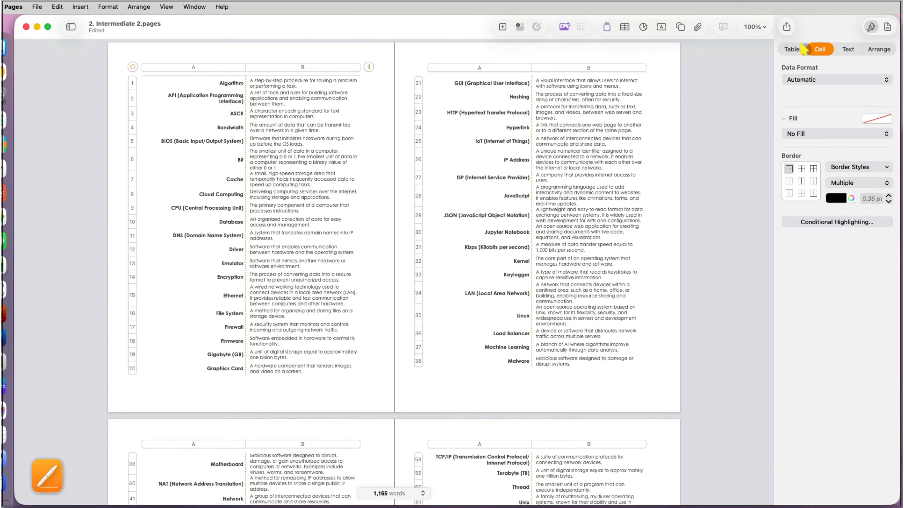
# Show the table title and change its text to Glossary
pyautogui.click(795, 49)
pyautogui.click(787, 164)
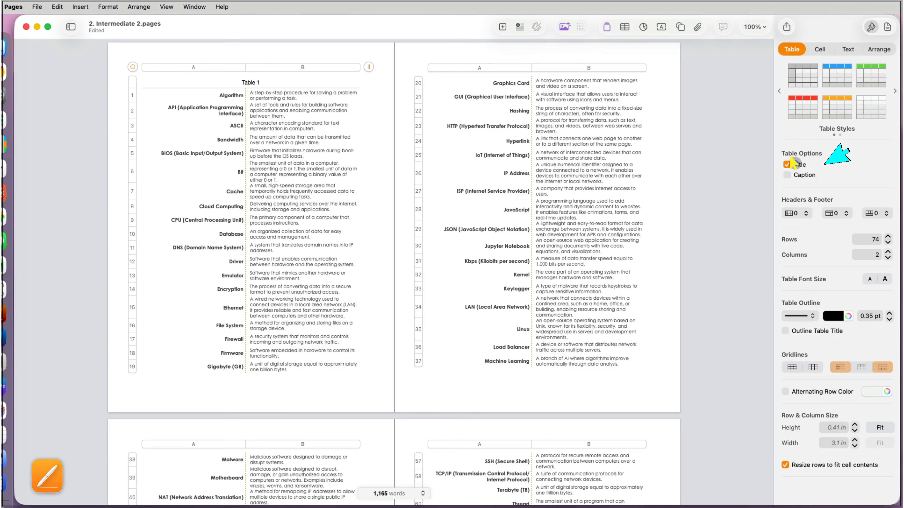
pyautogui.moveTo(323, 83); pyautogui.dragTo(246, 82)
pyautogui.write('Glossary')
pyautogui.click(253, 96)
# Format the Glossary title in Century Gothic at 15 pt with a blue text color
pyautogui.click(247, 81)
pyautogui.click(789, 169)
pyautogui.click(804, 140)
pyautogui.scroll(20, 805, 48)
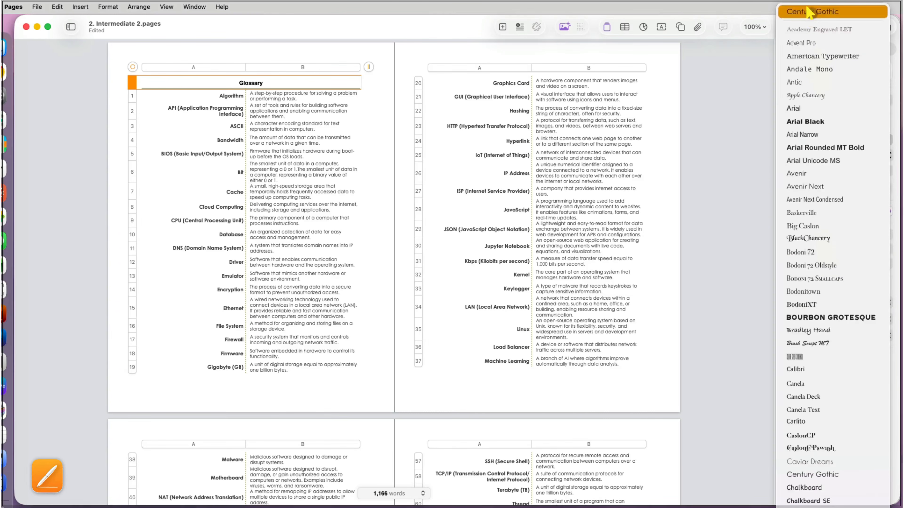
pyautogui.click(810, 12)
pyautogui.click(887, 211)
pyautogui.click(687, 462)
pyautogui.click(597, 230)
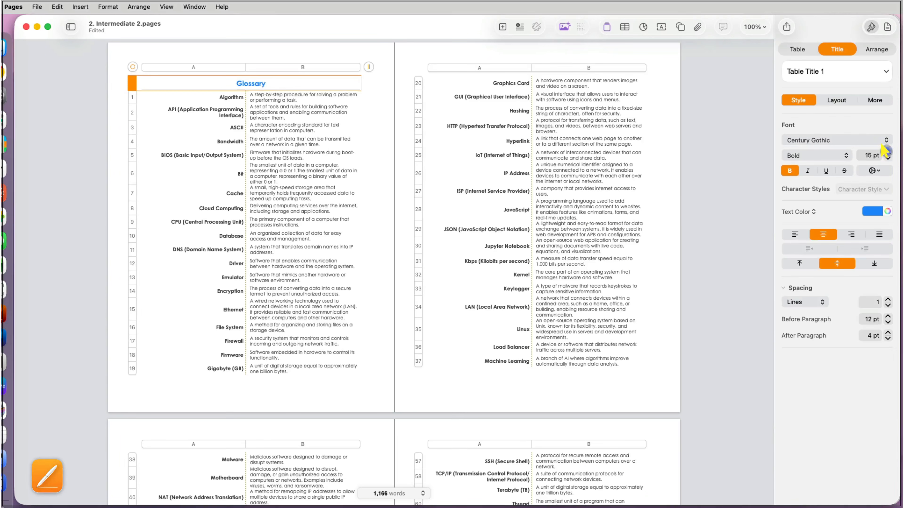
# Distribute the rows evenly again across the titled Glossary table
pyautogui.click(132, 66)
pyautogui.rightClick(133, 66)
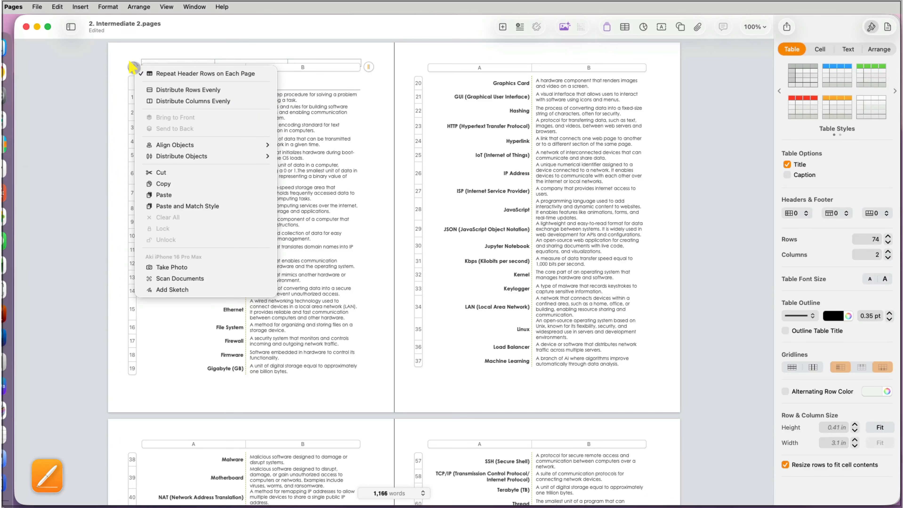
pyautogui.click(153, 89)
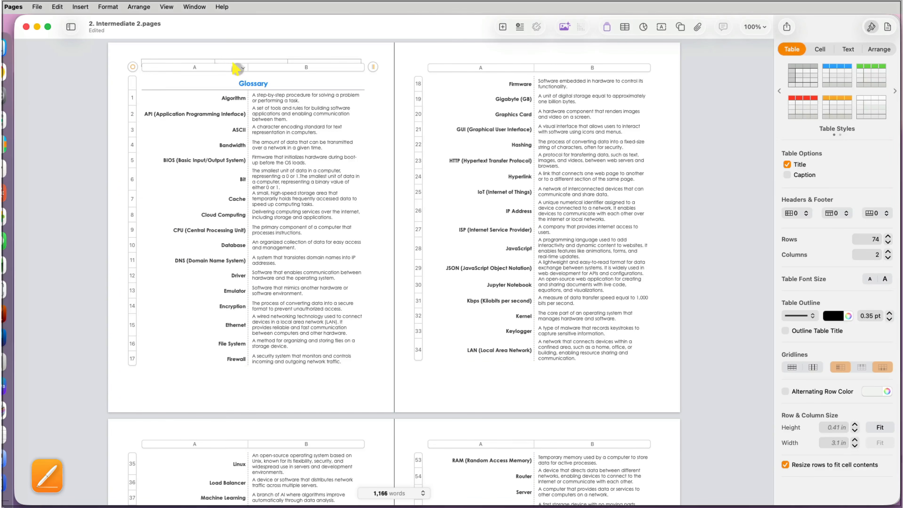
# Check the Definition column's text alignment and the table's row height settings
pyautogui.click(238, 68)
pyautogui.click(848, 49)
pyautogui.click(812, 264)
pyautogui.click(829, 265)
pyautogui.click(308, 115)
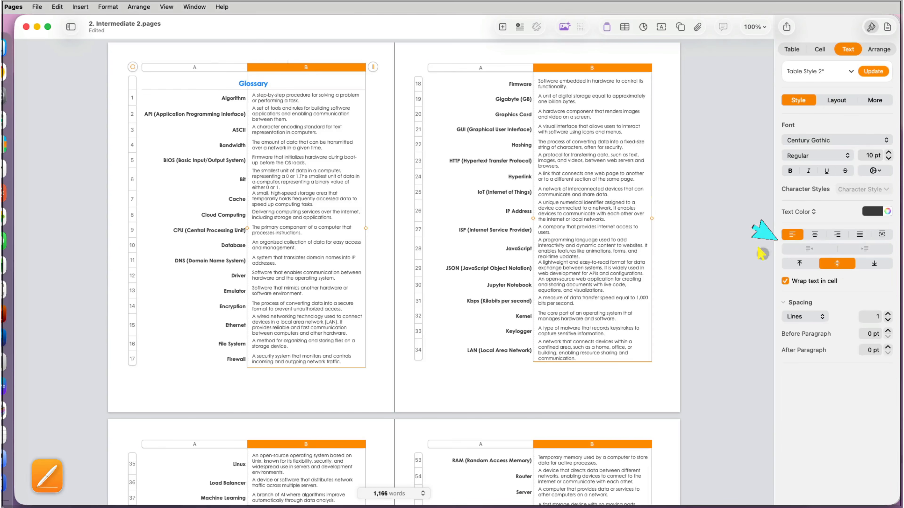
pyautogui.click(854, 424)
pyautogui.click(854, 431)
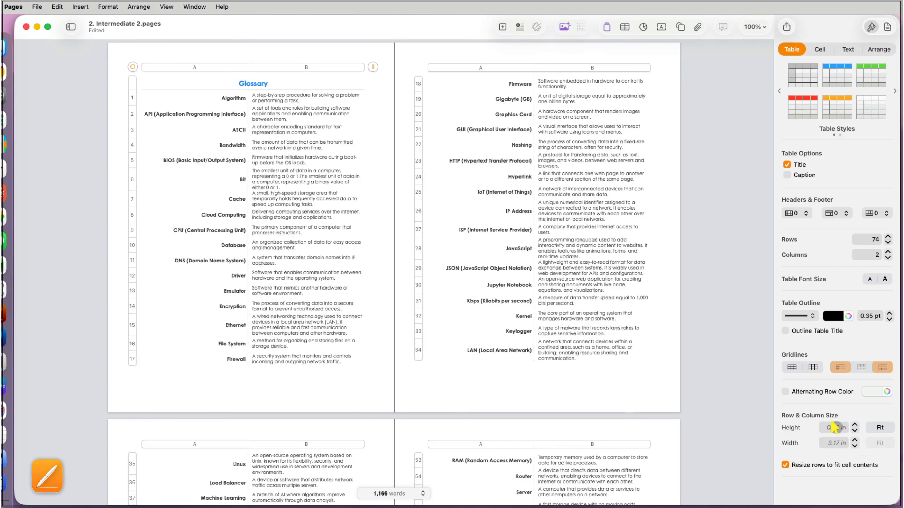
# Insert a new column before the terms and enter A in its cell beside Algorithm
pyautogui.scroll(2, 121, 95)
pyautogui.click(213, 74)
pyautogui.click(226, 134)
pyautogui.click(131, 111)
pyautogui.write('A')
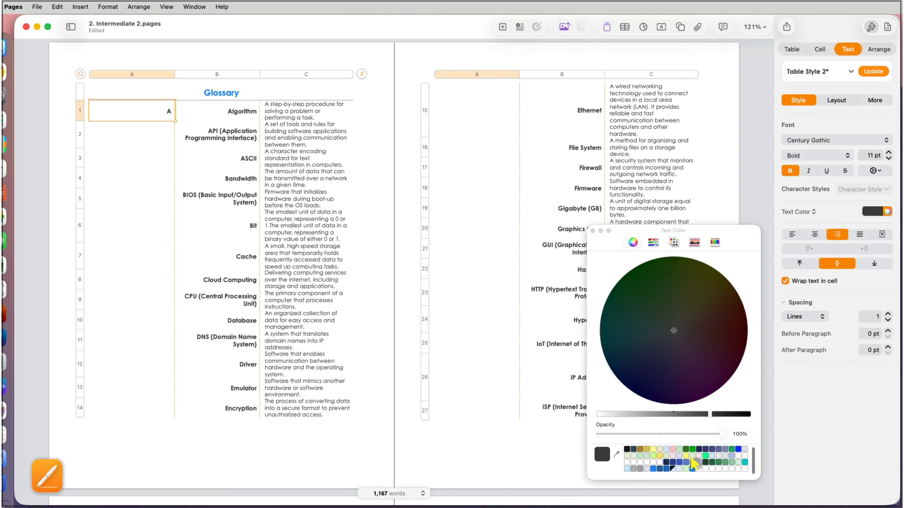
# Color the letter A beside Algorithm blue to match the title and enlarge its font size
pyautogui.click(693, 463)
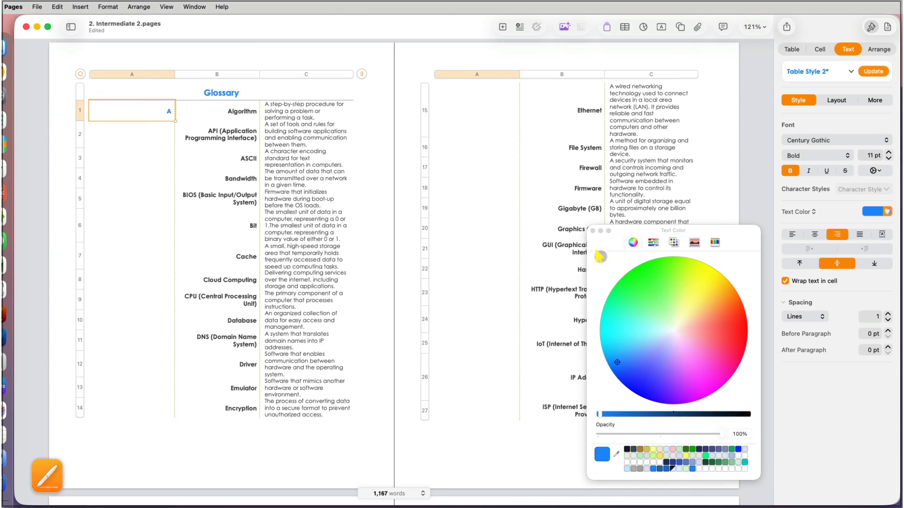
pyautogui.click(593, 231)
pyautogui.click(889, 153)
# Fill the letter column with B beside Bandwidth, A beside Cache, D beside Database and E beside Emulator
pyautogui.click(94, 177)
pyautogui.write('B')
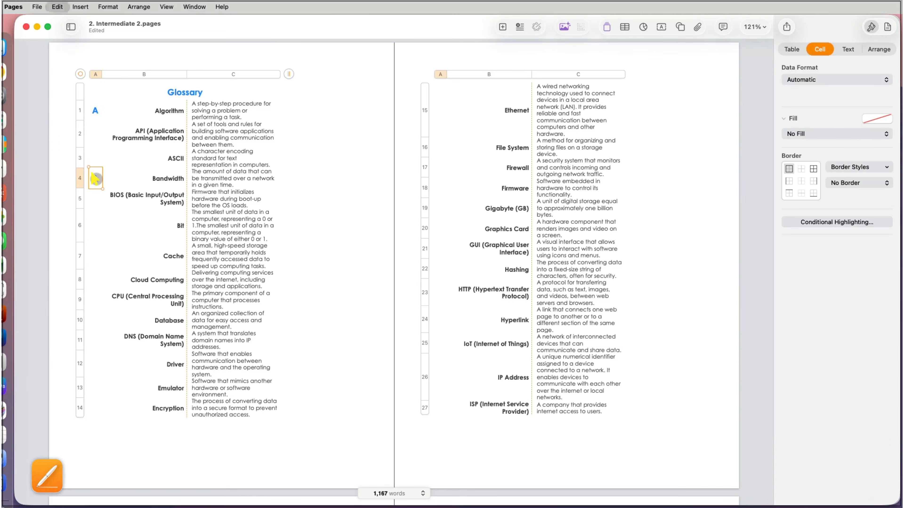
pyautogui.click(94, 256)
pyautogui.write('A')
pyautogui.click(94, 320)
pyautogui.write('D')
pyautogui.click(96, 387)
pyautogui.write('E')
# Enter F beside File System, G beside Gigabyte (GB), H beside Hashing and I beside IoT in the letter column
pyautogui.click(439, 147)
pyautogui.write('F')
pyautogui.click(440, 208)
pyautogui.write('G')
pyautogui.click(440, 269)
pyautogui.write('H')
pyautogui.click(440, 343)
pyautogui.write('I')
# Continue the letter column on the following pages with J, K, L, M and N beside the first term of each letter
pyautogui.scroll(-10, 439, 388)
pyautogui.click(91, 186)
pyautogui.write('J')
pyautogui.scroll(-3, 92, 249)
pyautogui.click(95, 177)
pyautogui.write('K')
pyautogui.click(94, 245)
pyautogui.write('L')
pyautogui.click(95, 329)
pyautogui.write('M')
pyautogui.click(95, 411)
pyautogui.write('n')
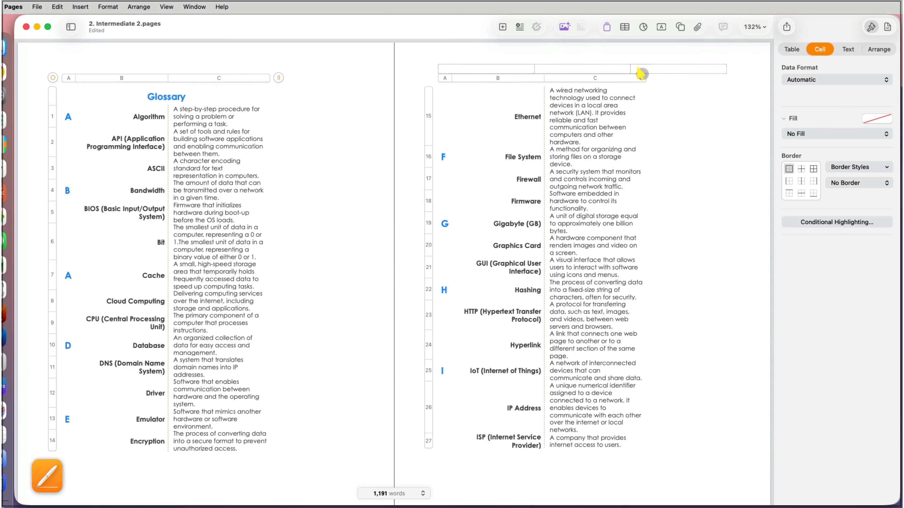
# Widen the definition column to fill the page width and make the Glossary title row slightly taller
pyautogui.moveTo(642, 76); pyautogui.dragTo(722, 78)
pyautogui.click(760, 184)
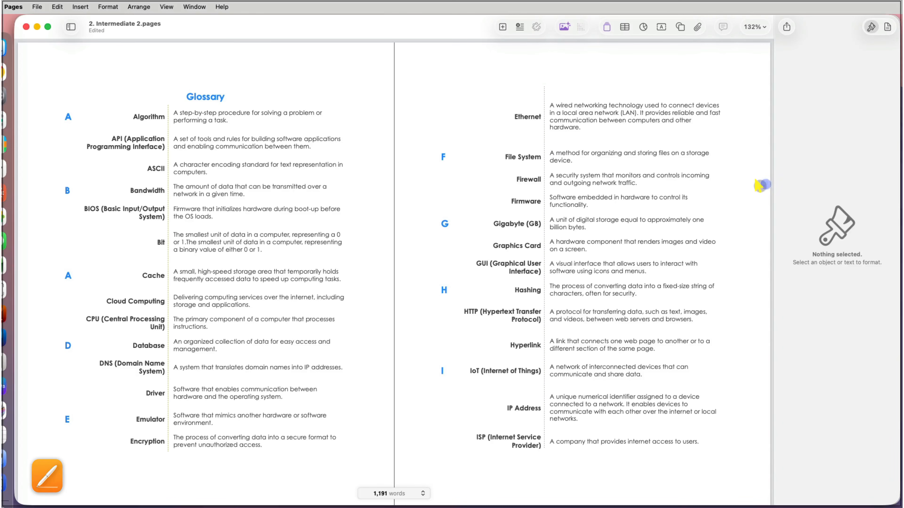
pyautogui.click(207, 100)
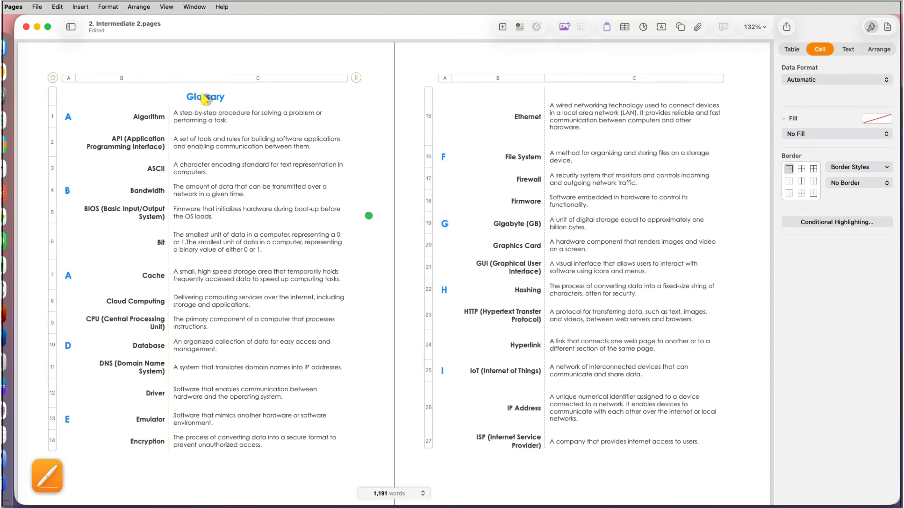
pyautogui.click(51, 99)
pyautogui.moveTo(50, 104); pyautogui.dragTo(51, 113)
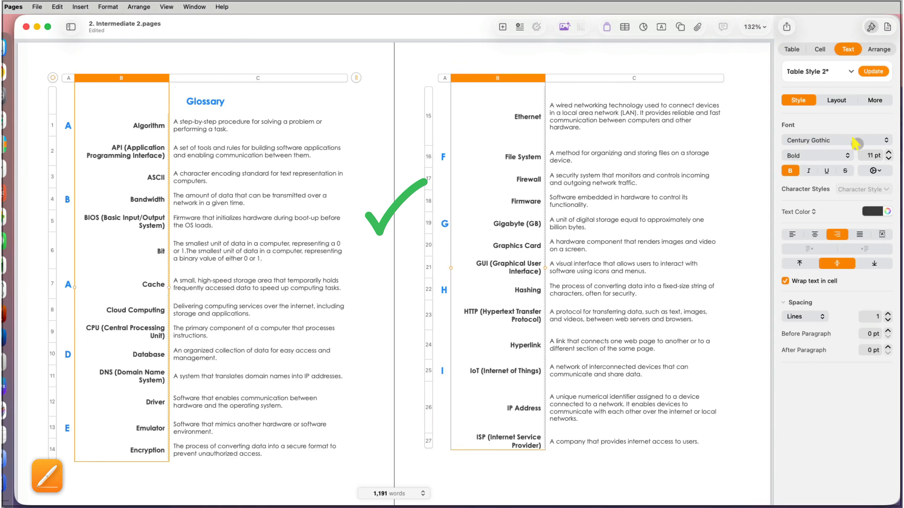
# Increase the font size of the term column to 12 pt
pyautogui.click(889, 153)
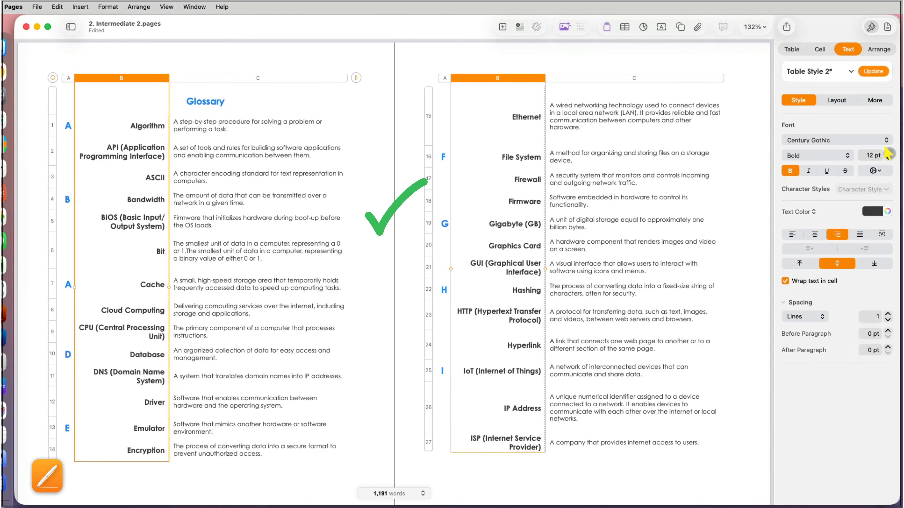
pyautogui.click(728, 440)
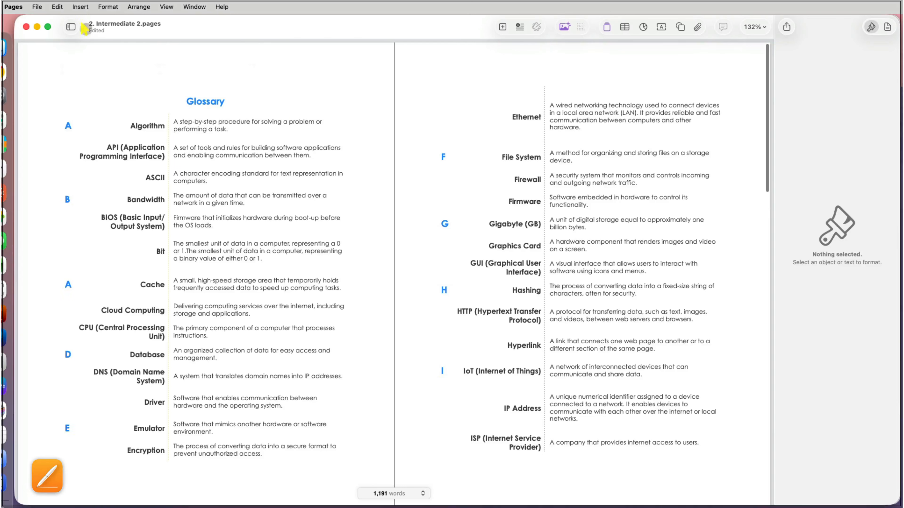
# Save the document as a custom template in the Template Chooser under the name Glossary Table
pyautogui.click(37, 6)
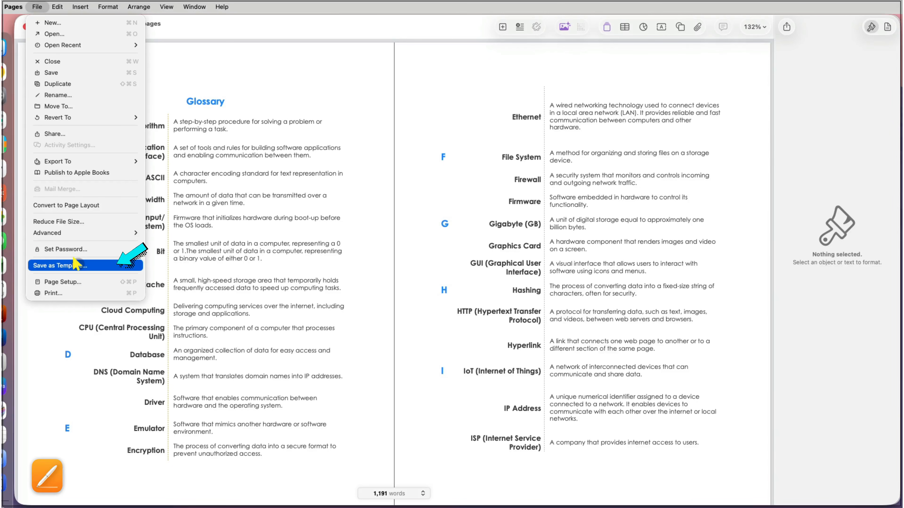
pyautogui.click(76, 265)
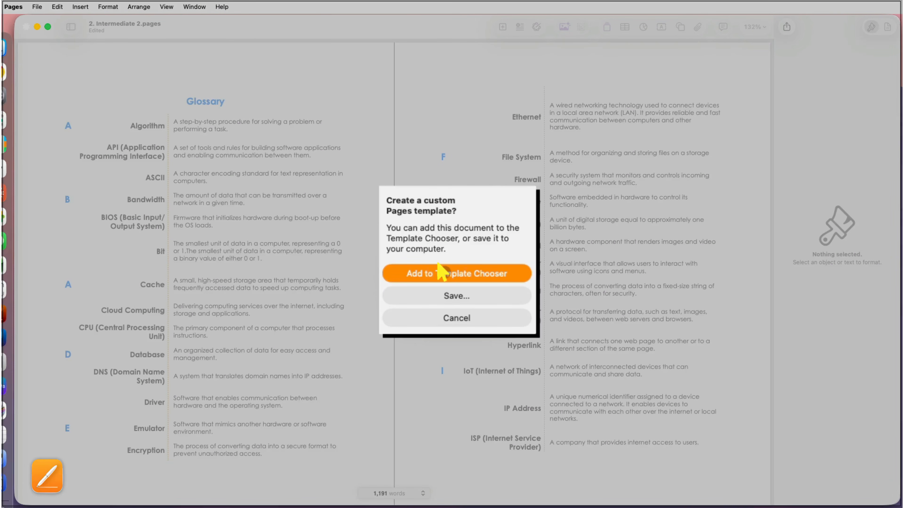
pyautogui.click(442, 272)
pyautogui.write('Glossary Table')
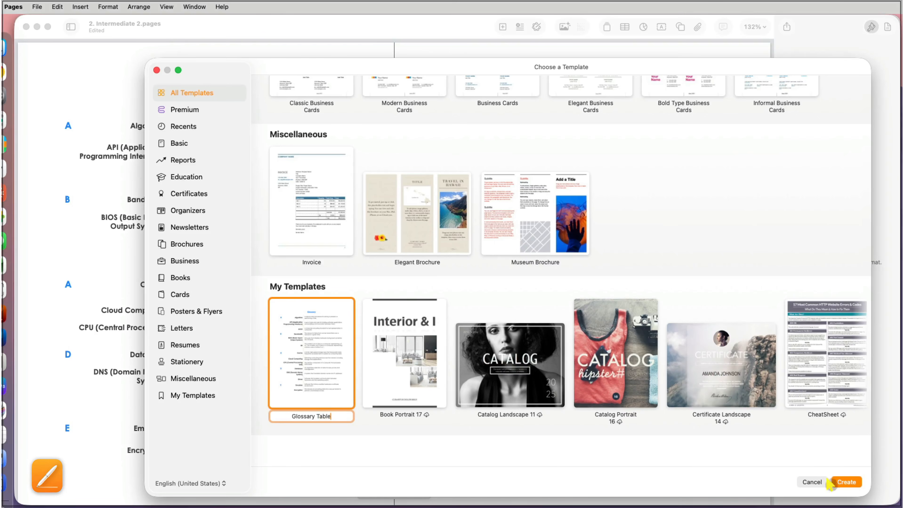
pyautogui.click(830, 483)
# Create a new document from the saved glossary template in My Templates and look through its pages
pyautogui.click(37, 6)
pyautogui.click(50, 20)
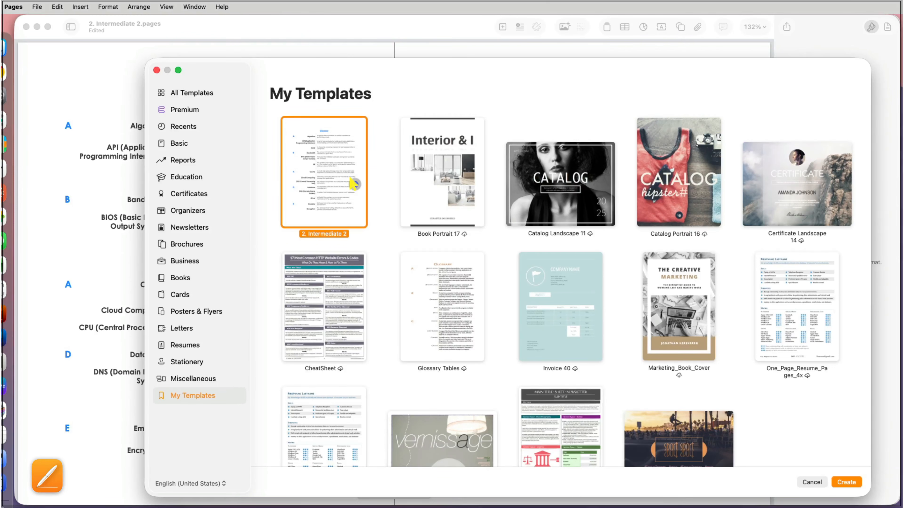
pyautogui.doubleClick(353, 191)
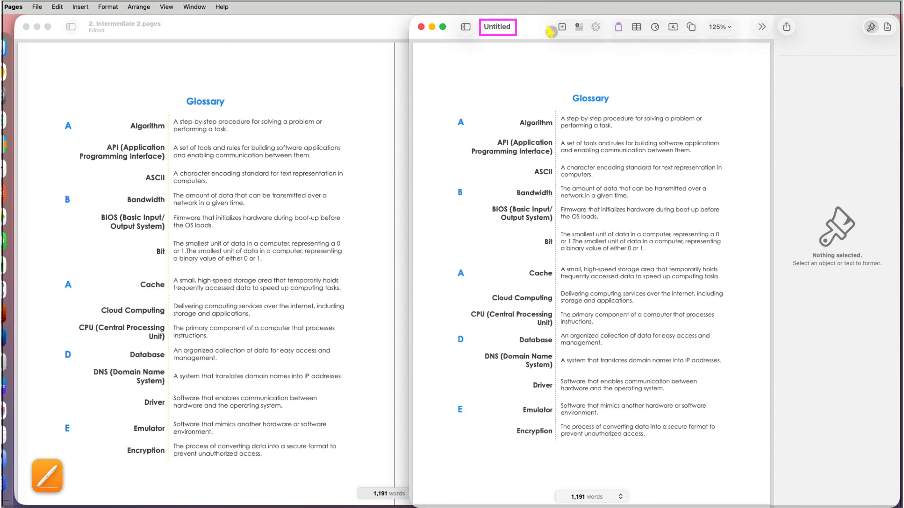
pyautogui.scroll(-20, 580, 157)
pyautogui.scroll(-5, 579, 208)
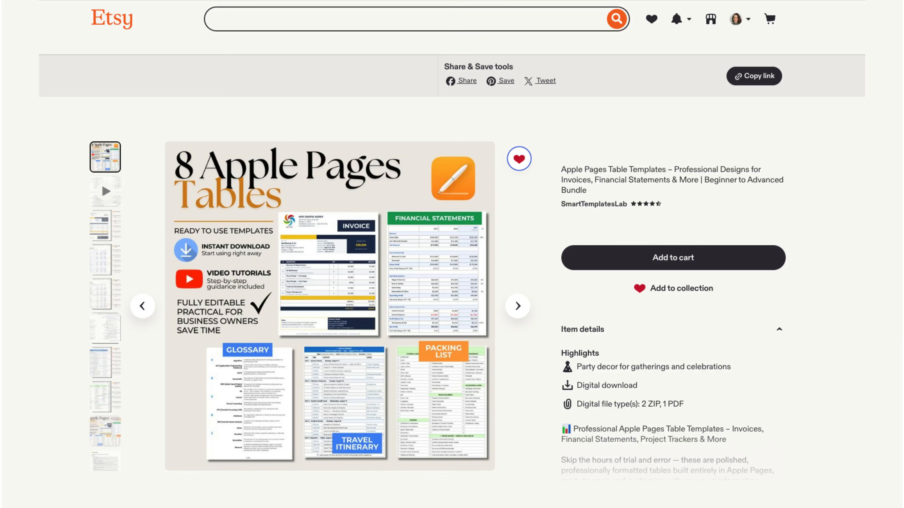